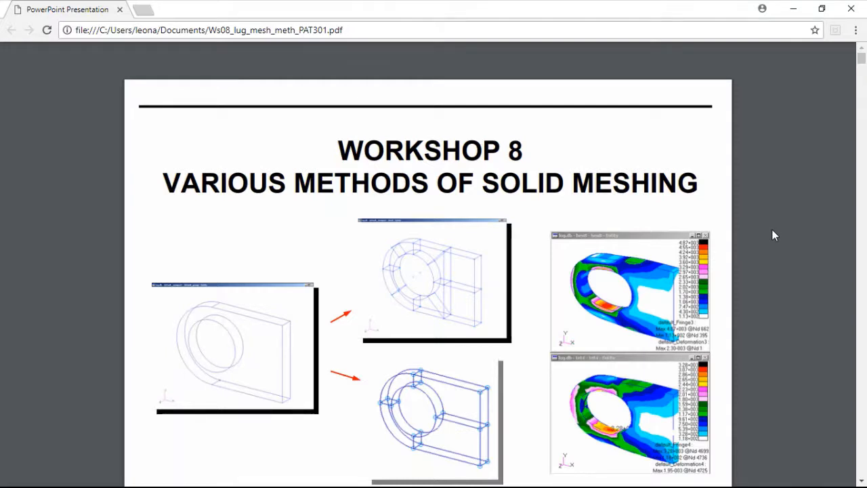
Open the lug folder on the desktop and paste a copy of the Patran 2018.0 Student Edition shortcut into it
mouse_move(702, 52)
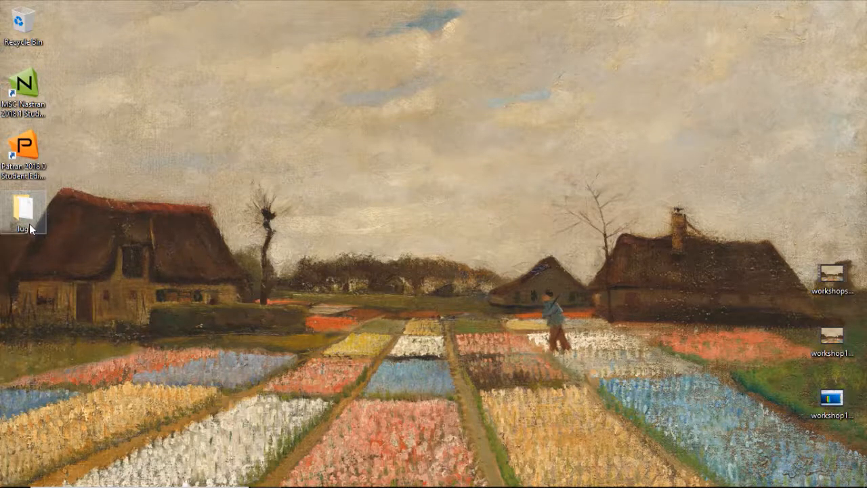
double_click(30, 224)
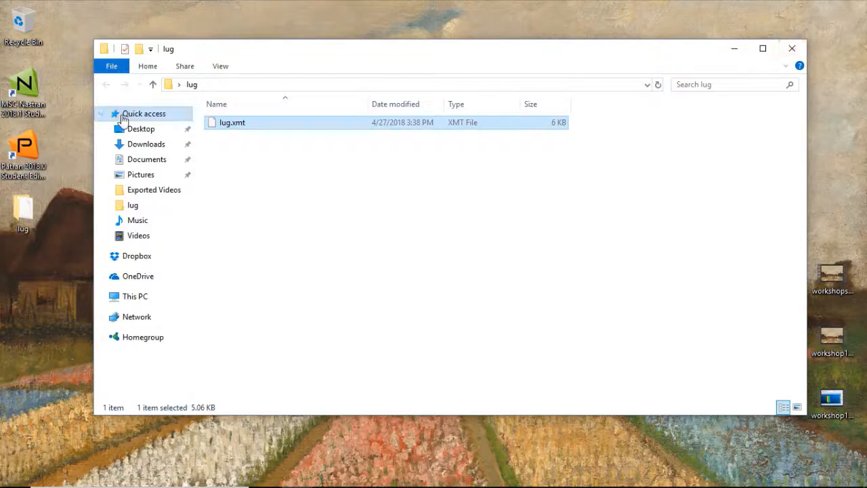
left_click(39, 156)
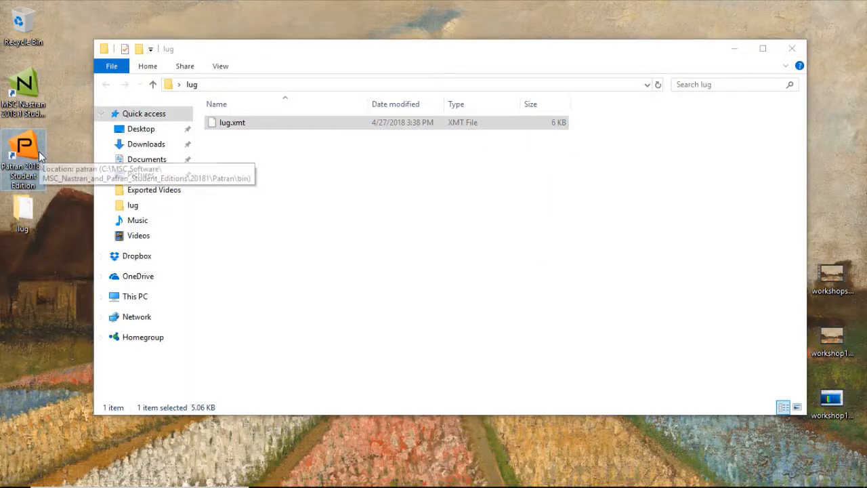
left_click(246, 219)
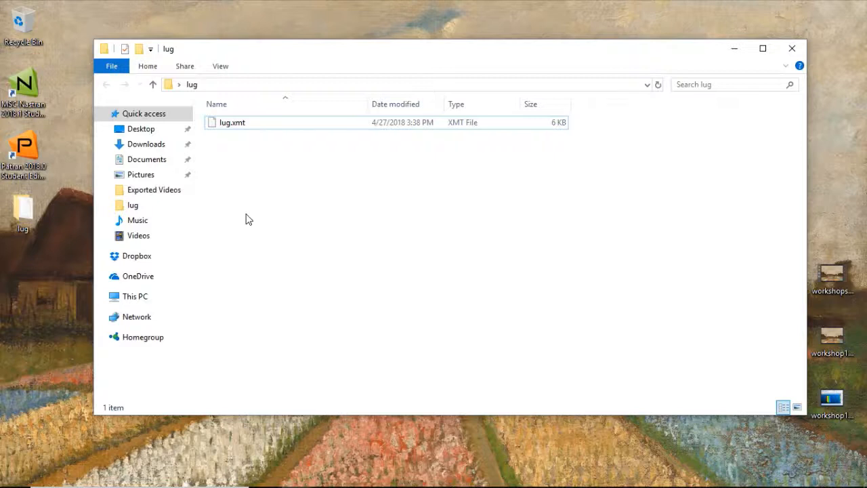
key("ctrl+v")
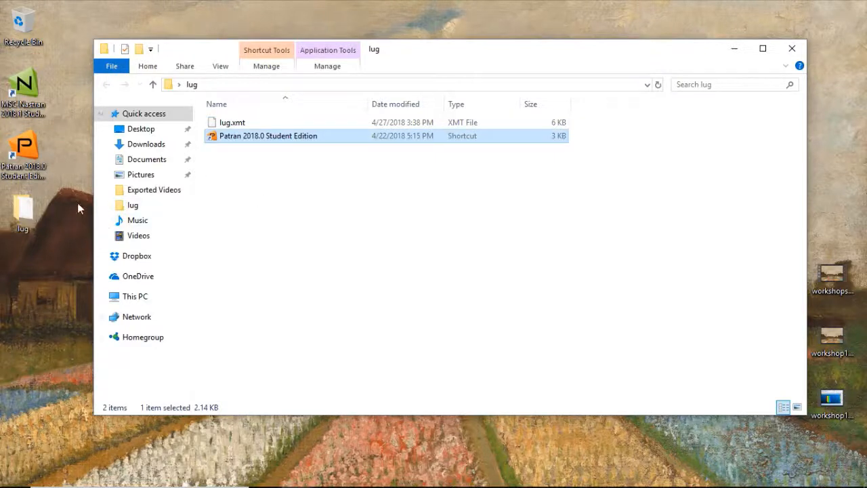
Launch Patran from the shortcut copy in the lug folder and maximize its window
double_click(293, 141)
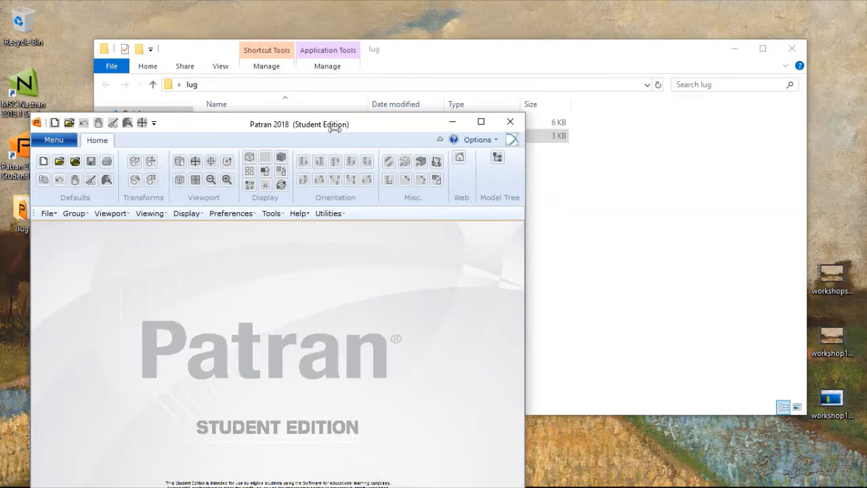
left_click_drag(383, 123, 459, 43)
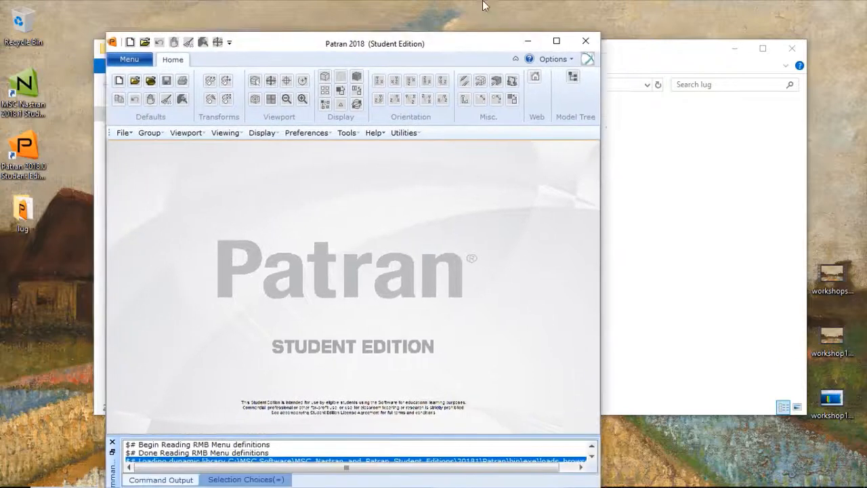
left_click_drag(483, 5, 483, 2)
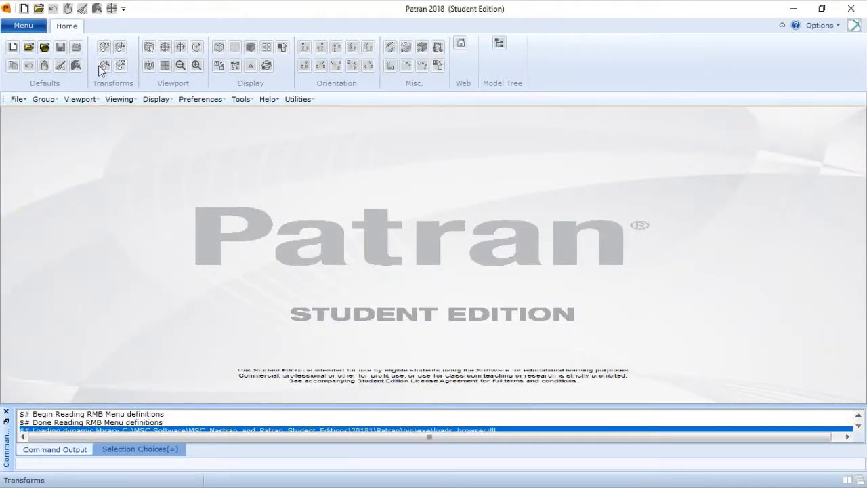
Create a new database named lug in the desktop's lug folder and accept the MSC.Nastran structural model preferences with model-based tolerance
left_click(29, 29)
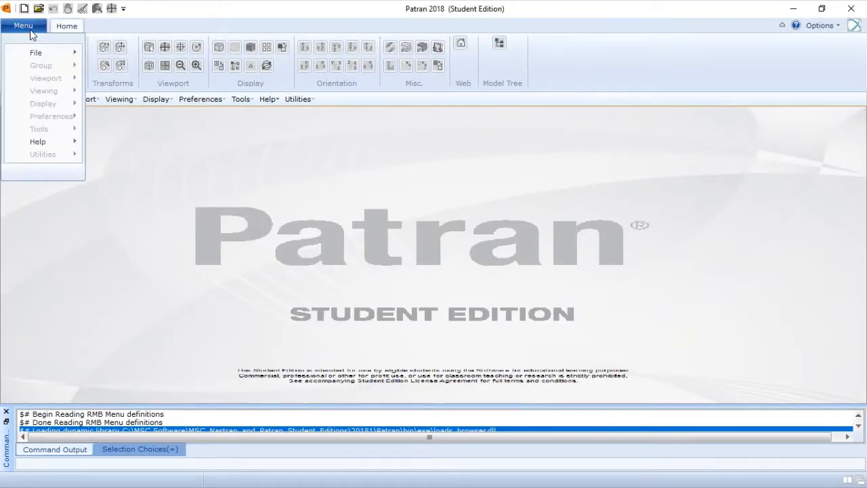
mouse_move(34, 53)
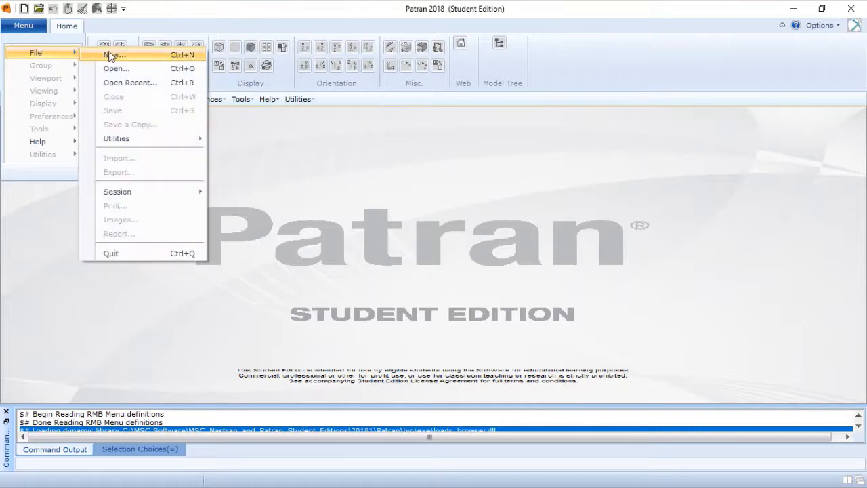
left_click(111, 55)
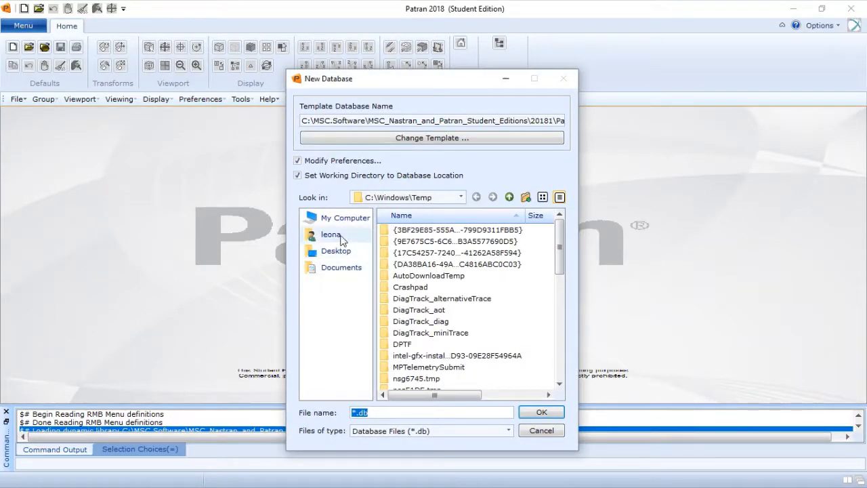
left_click(331, 235)
left_click(330, 251)
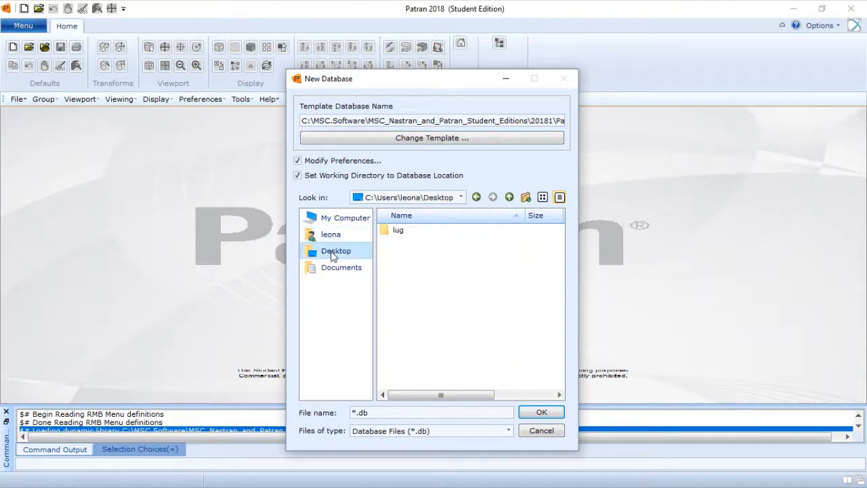
left_click(404, 234)
double_click(404, 234)
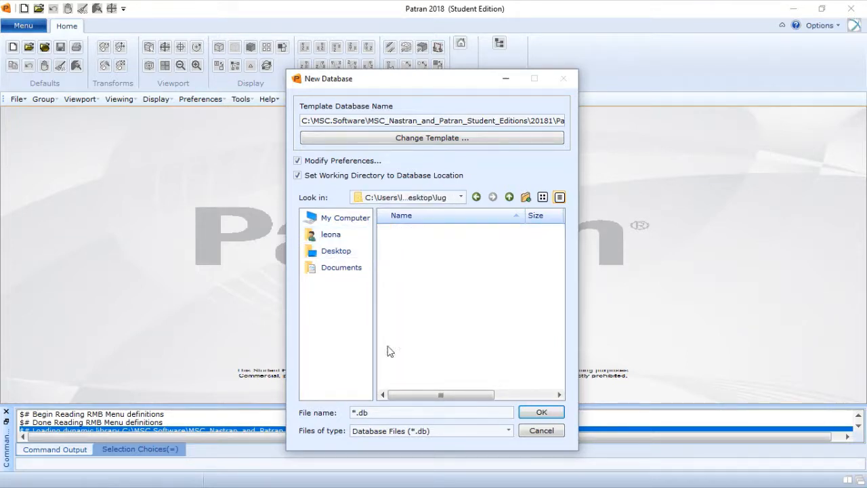
triple_click(383, 416)
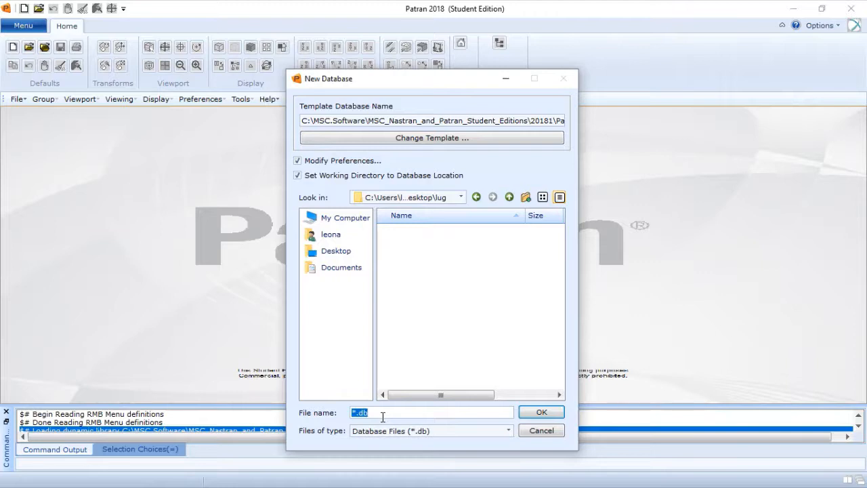
type("lug")
left_click(556, 412)
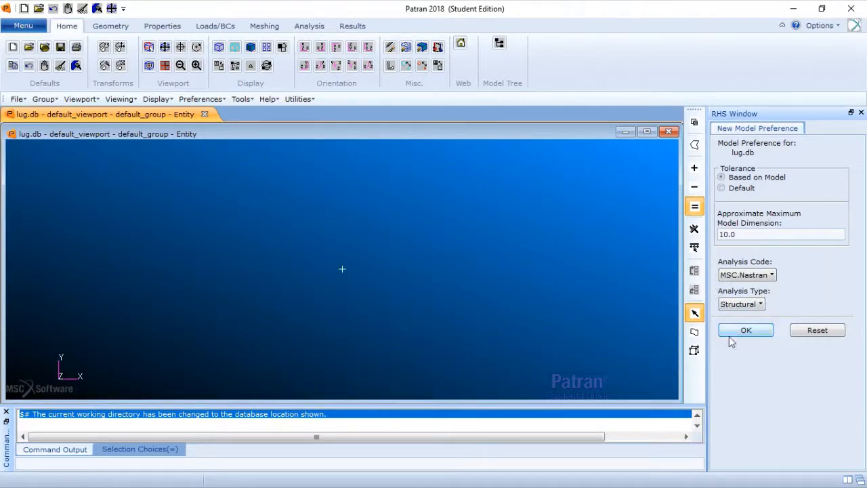
left_click(752, 331)
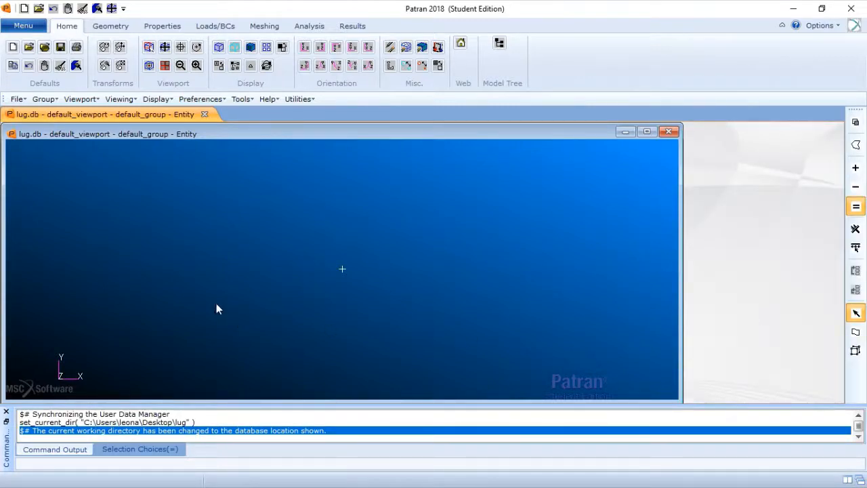
Import the Parasolid model lug.xmt into the default group, close the import summary and show the lug in an isometric view
left_click(22, 29)
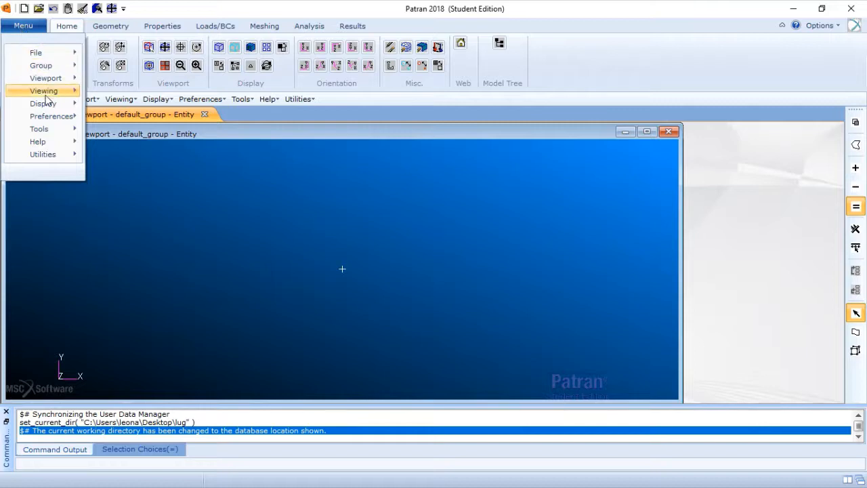
mouse_move(50, 105)
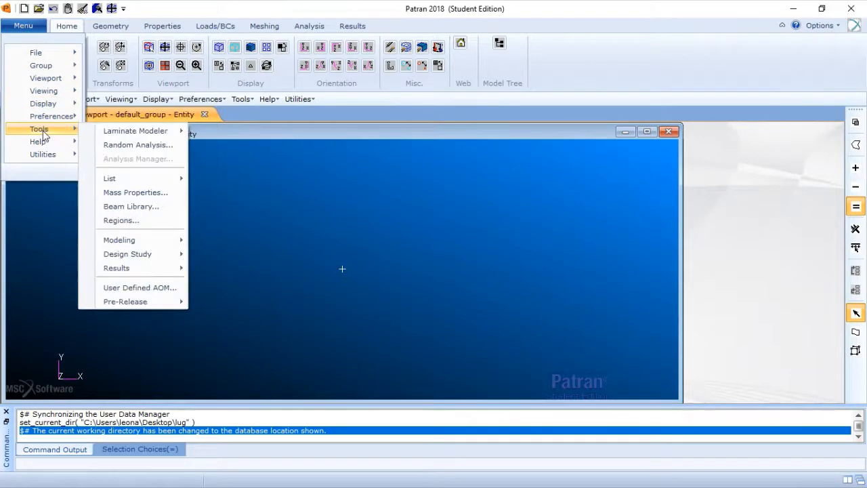
mouse_move(51, 70)
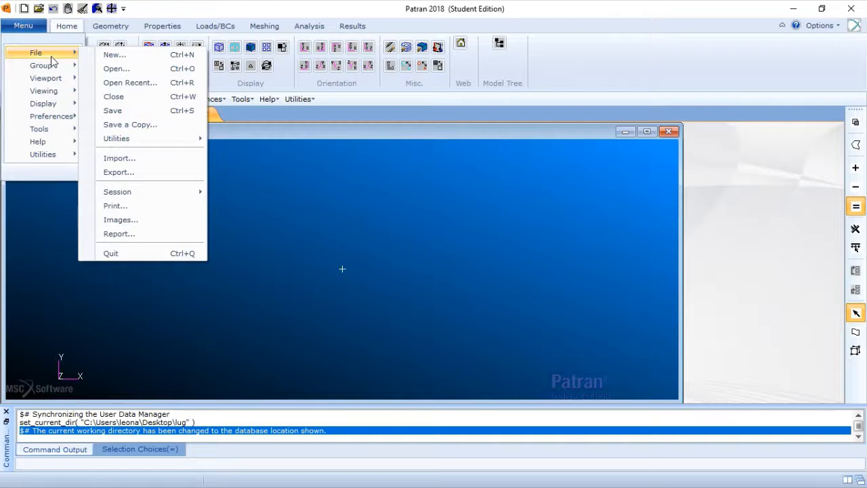
left_click(133, 158)
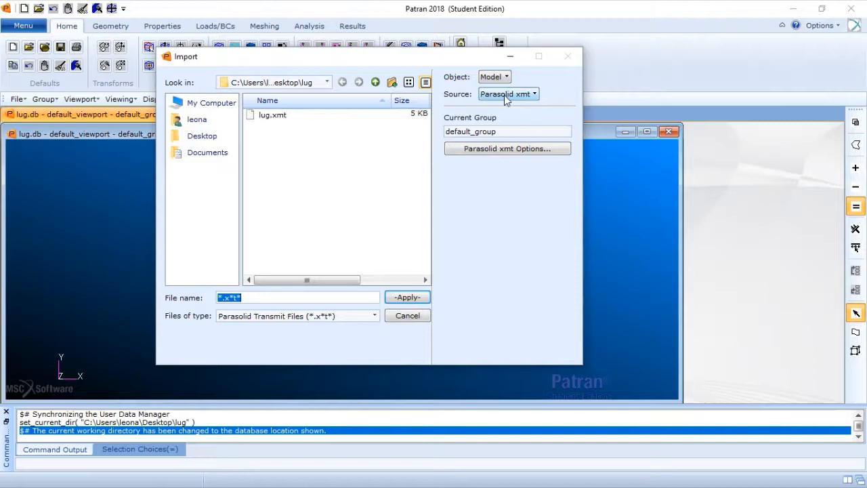
left_click(286, 119)
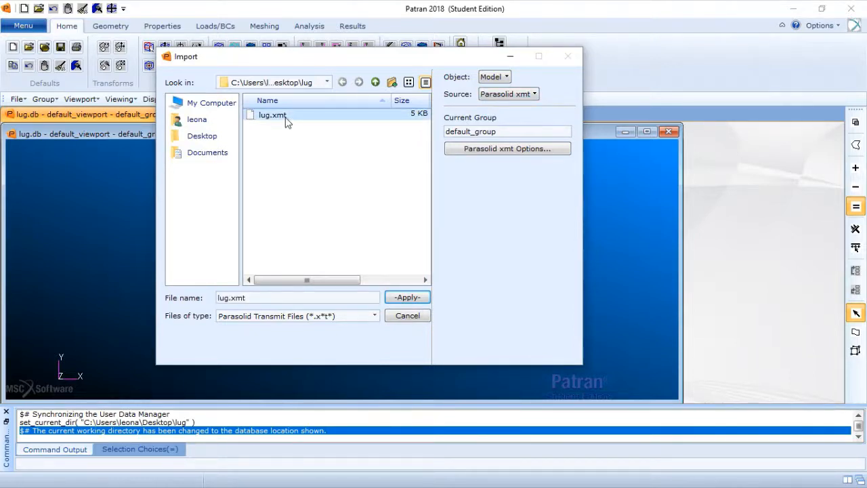
left_click(406, 298)
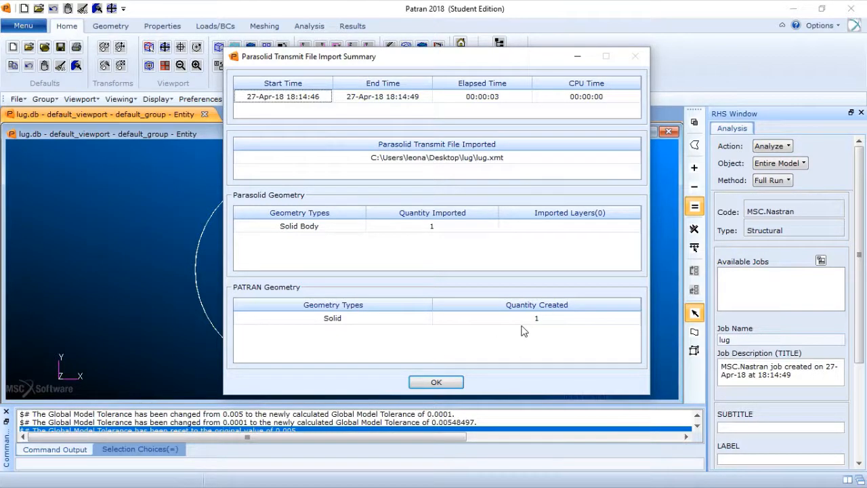
left_click(436, 383)
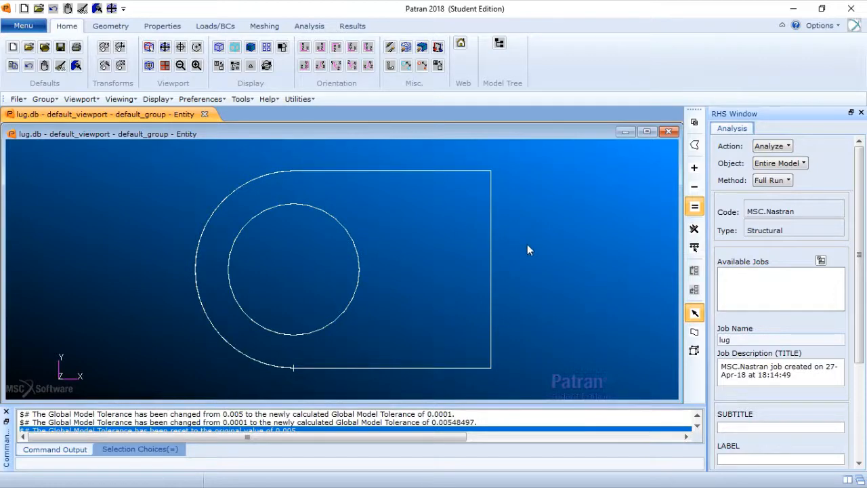
middle_click_drag(527, 250, 513, 284)
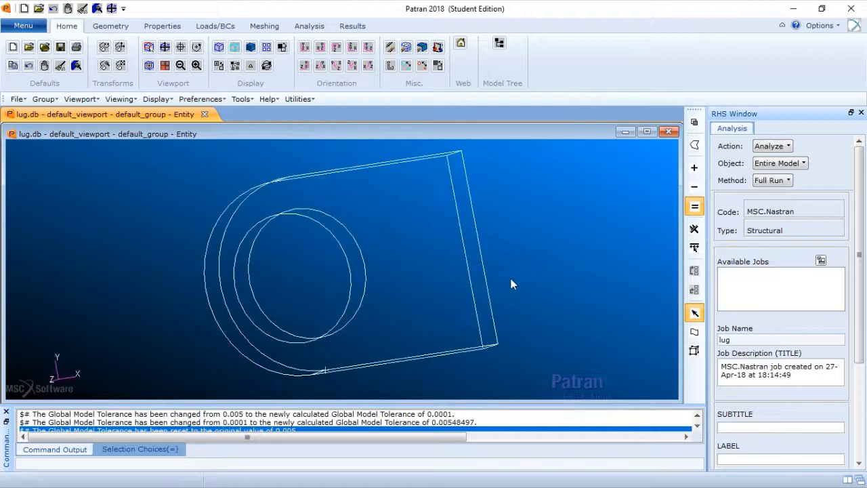
left_click(320, 66)
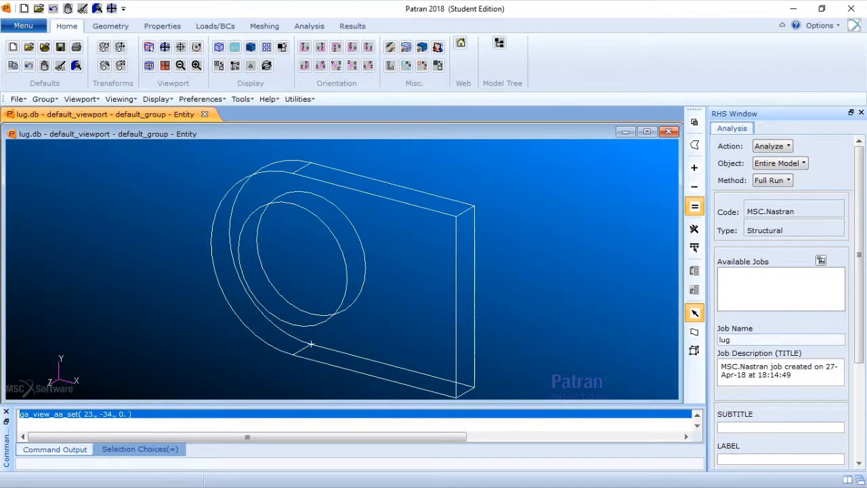
Rename the group default_group as hex8 and close the group modification form
left_click(49, 100)
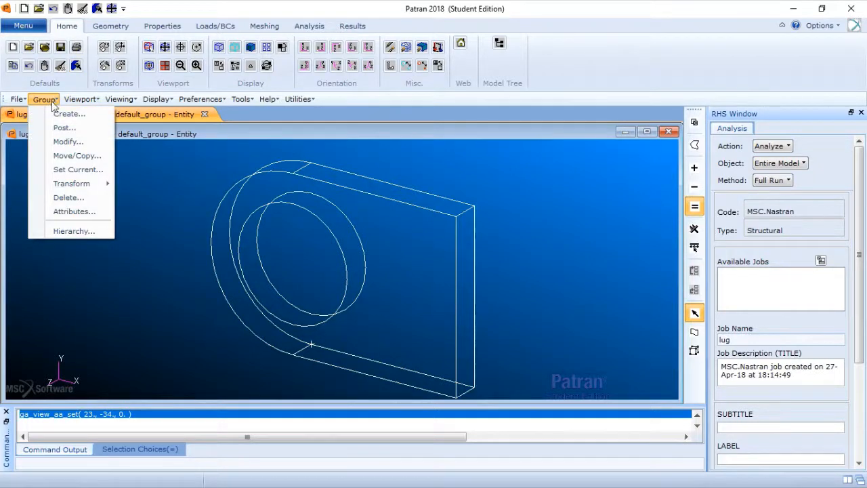
left_click(67, 143)
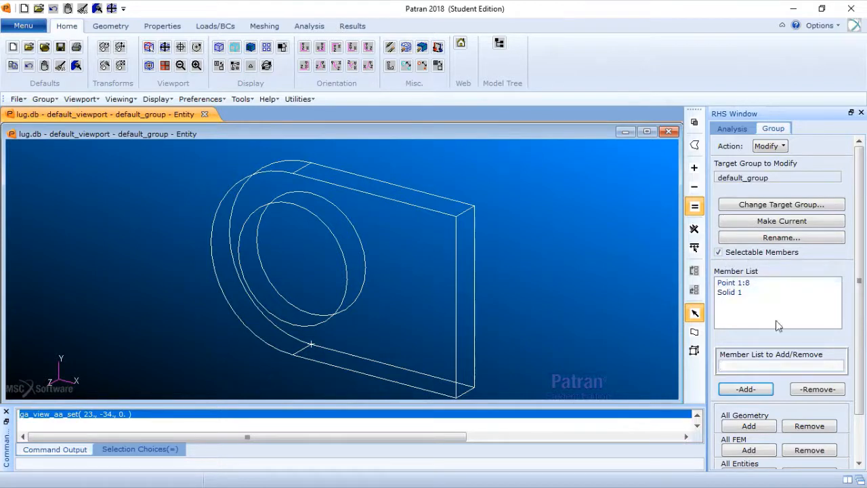
left_click_drag(861, 273, 861, 315)
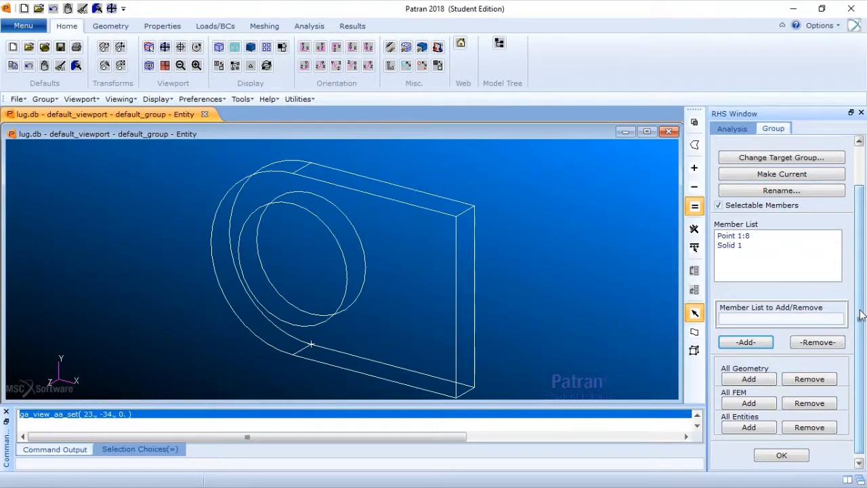
left_click(769, 192)
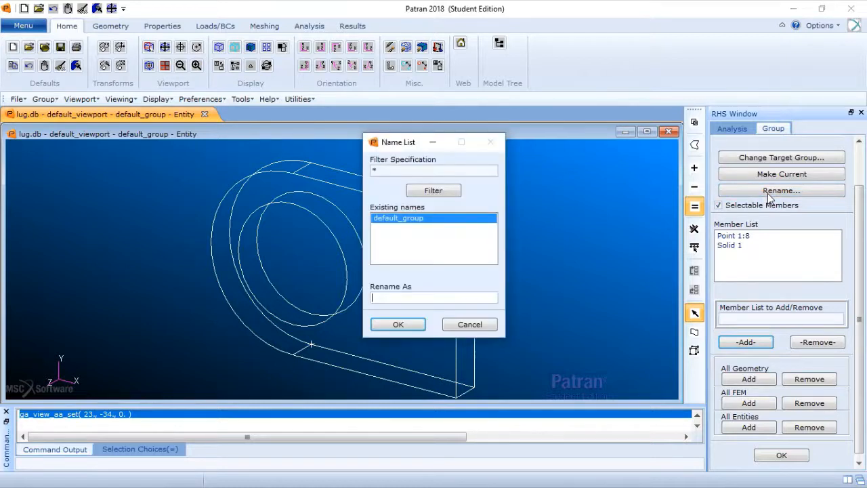
left_click(415, 219)
left_click_drag(437, 299, 312, 304)
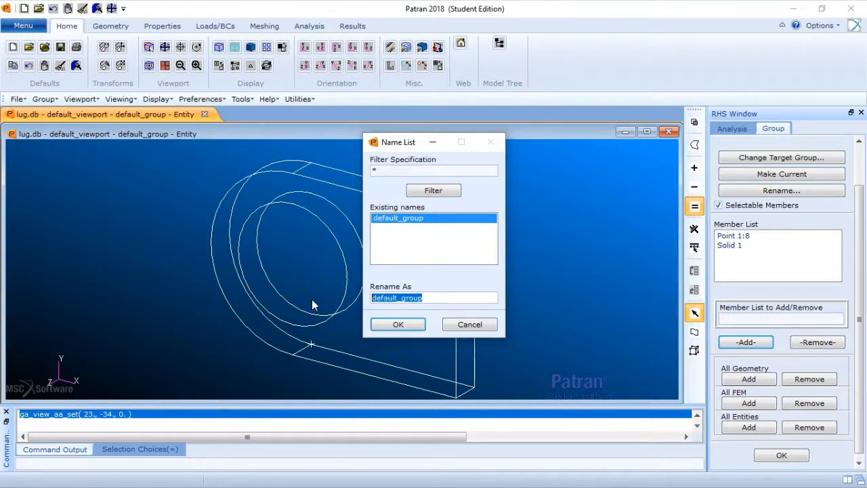
type("hex8")
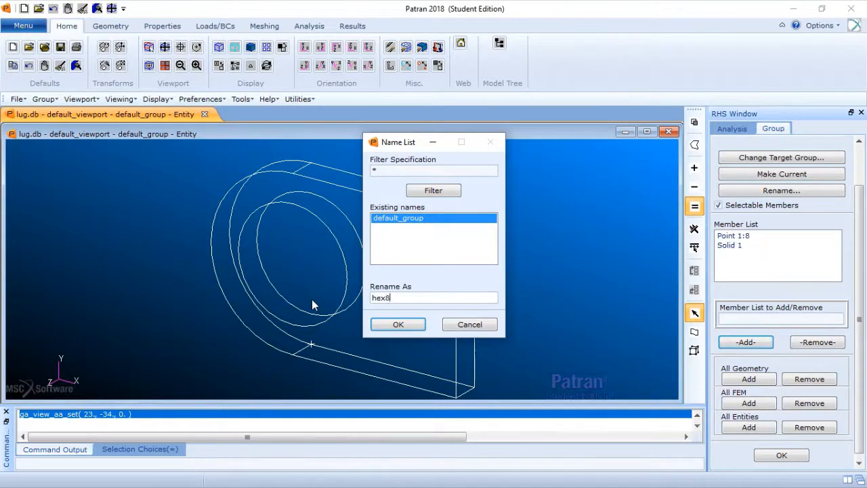
left_click(406, 328)
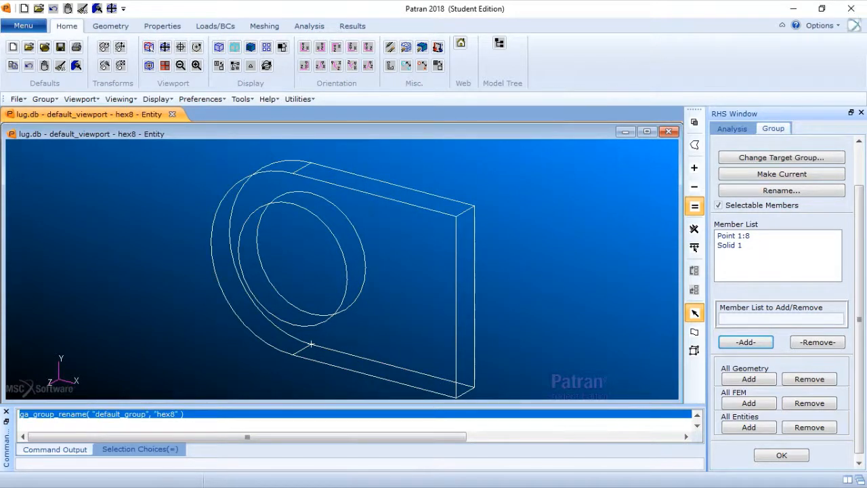
left_click(780, 455)
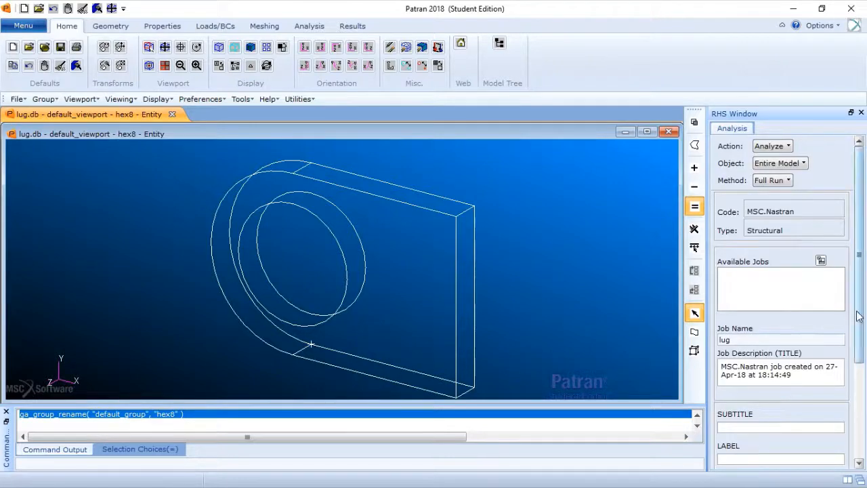
scroll(859, 323, "down", 5)
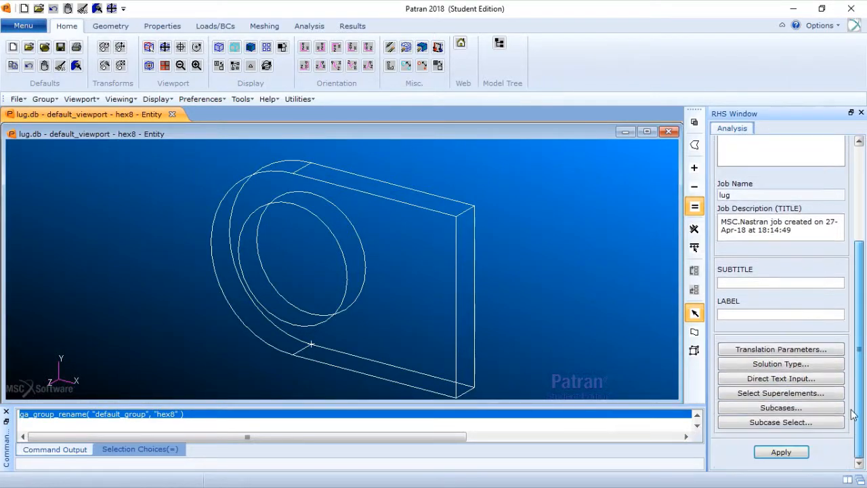
scroll(863, 298, "up", 5)
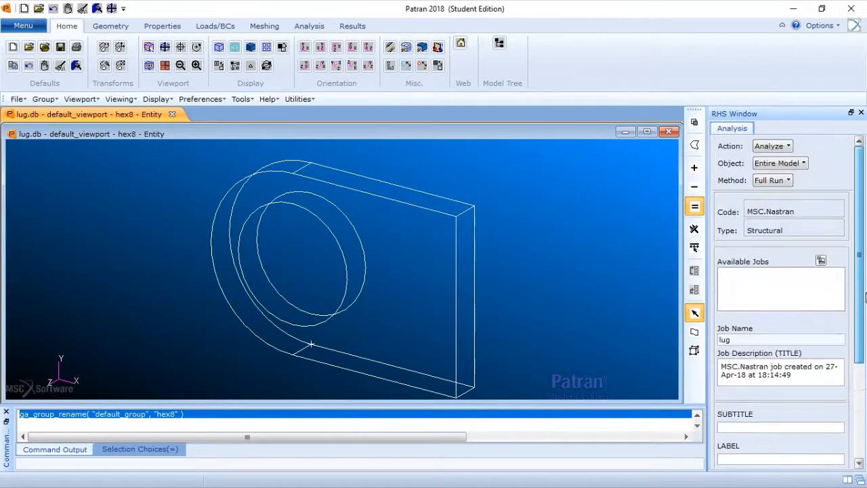
Open the group posting form to check which groups are posted in the current viewport
left_click(44, 101)
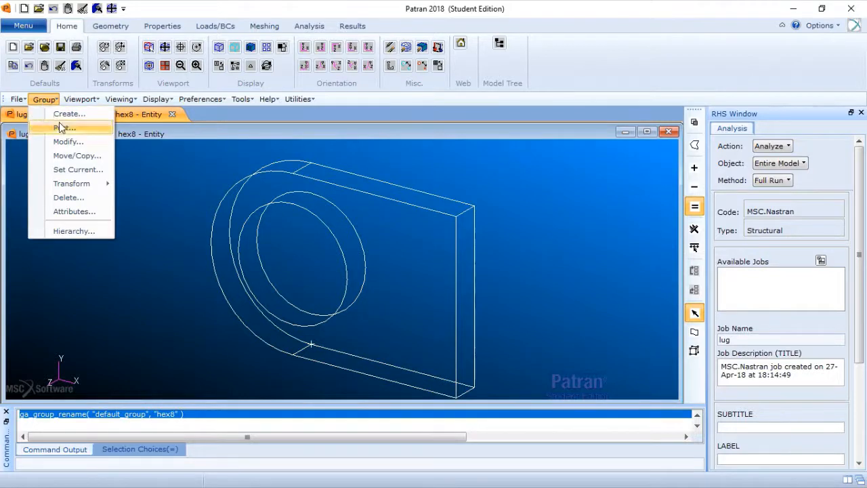
left_click(63, 129)
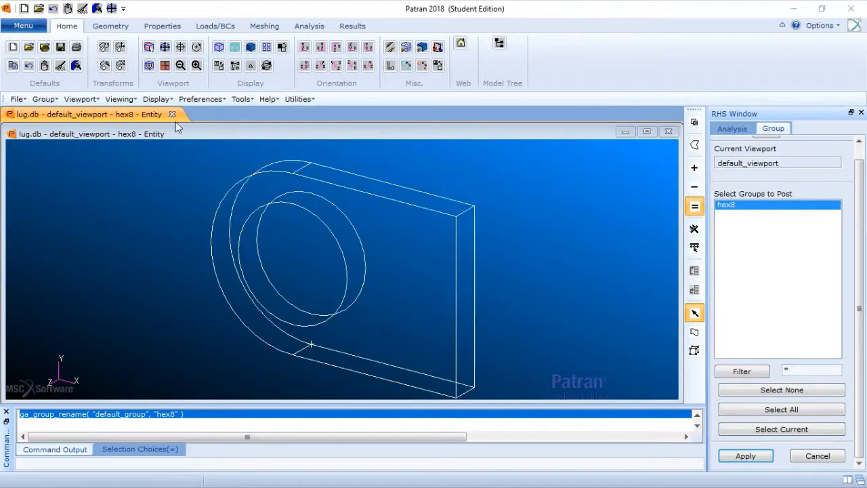
Extract points at parametric value 0.5 on both rounded outer edges and the front vertical end edge, with Auto Execute off
left_click(103, 27)
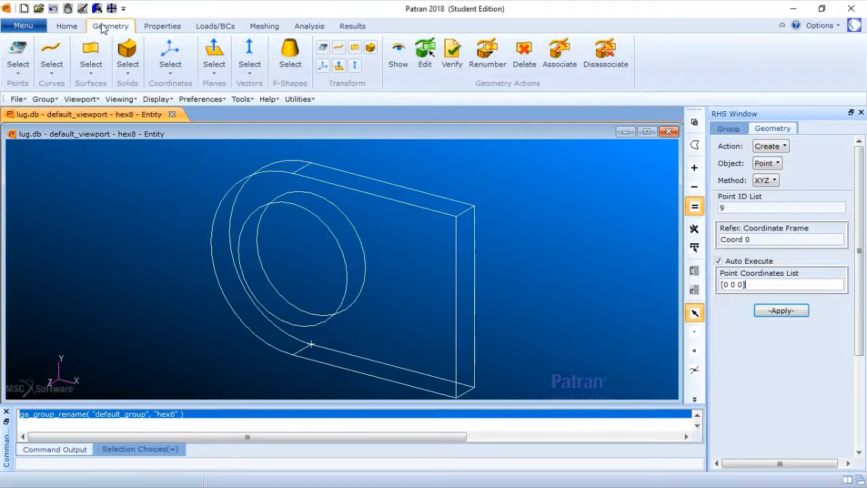
left_click(20, 59)
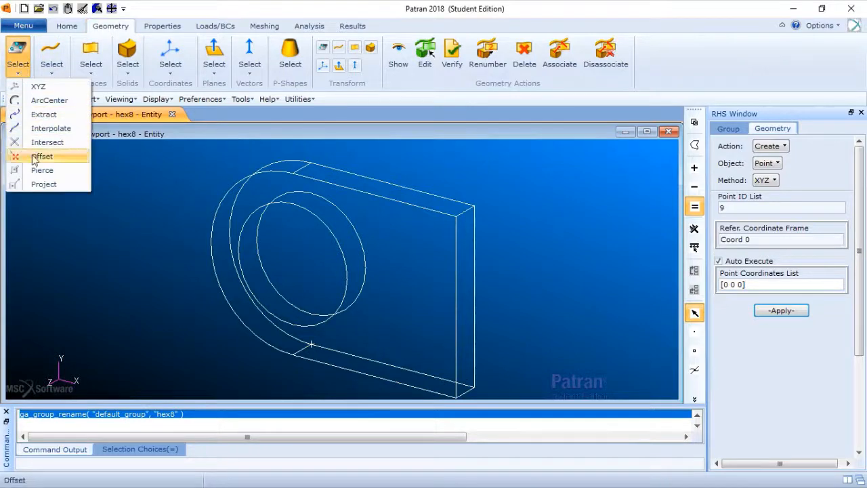
left_click(38, 88)
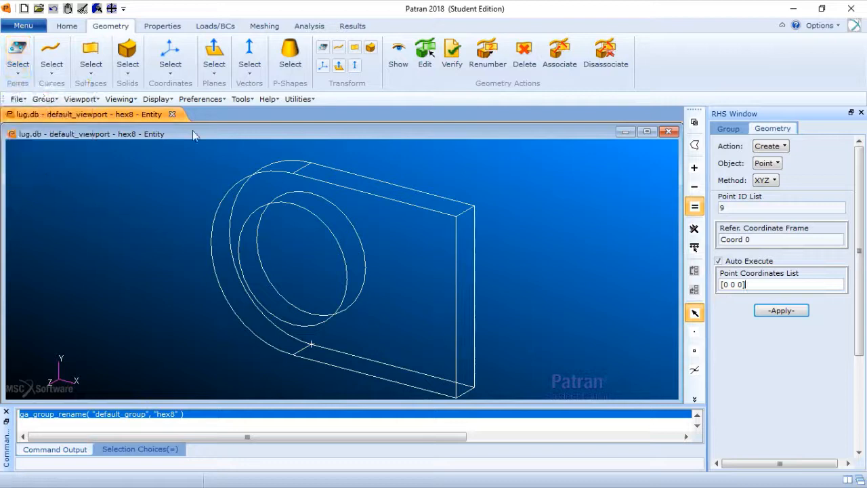
left_click(767, 180)
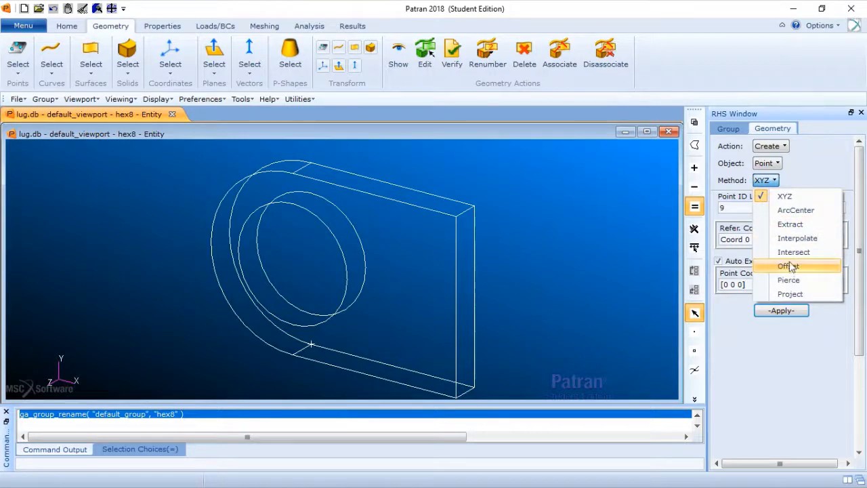
left_click(791, 224)
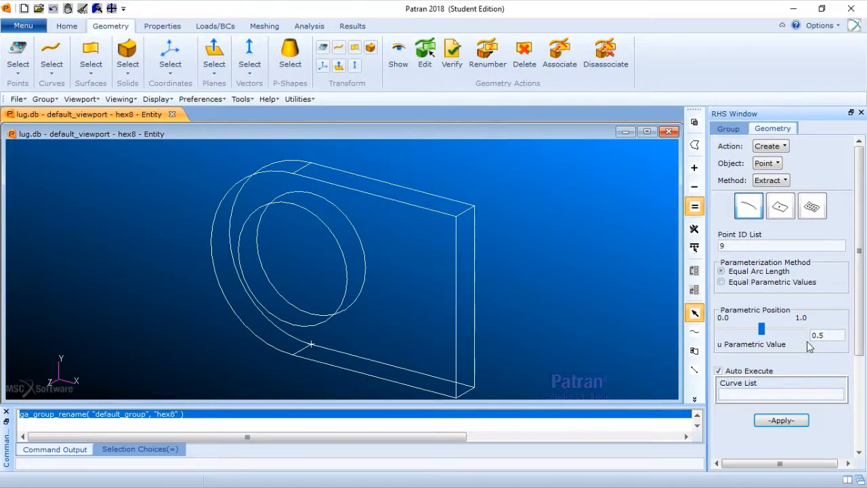
left_click(718, 370)
left_click(739, 393)
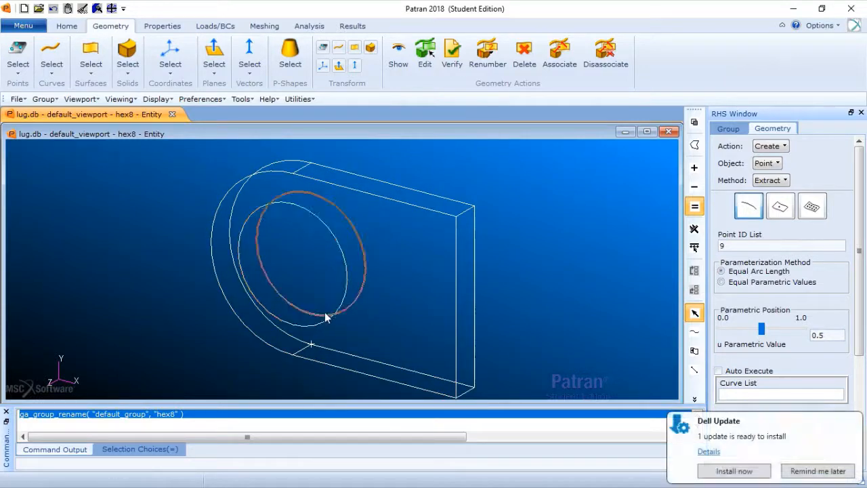
left_click(237, 316)
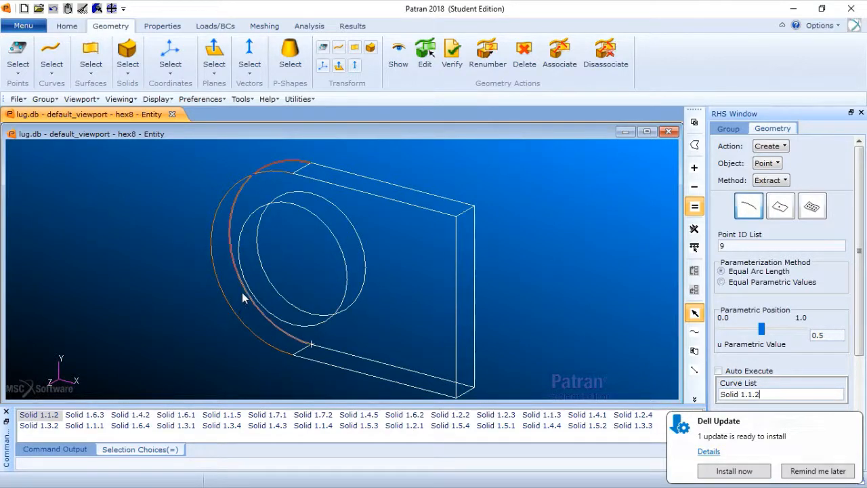
left_click(242, 292)
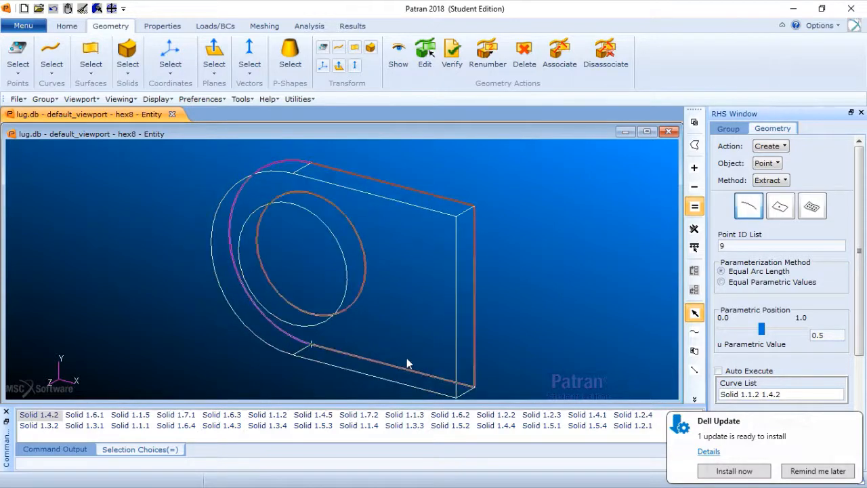
left_click(455, 351)
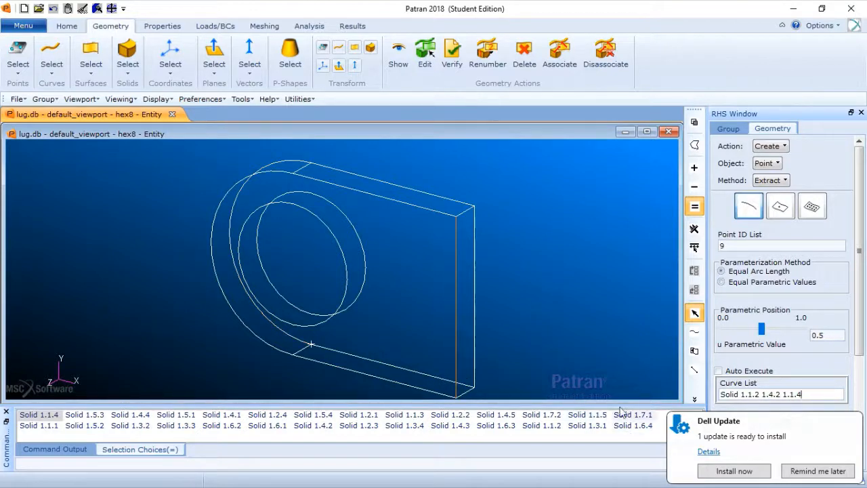
left_click(819, 471)
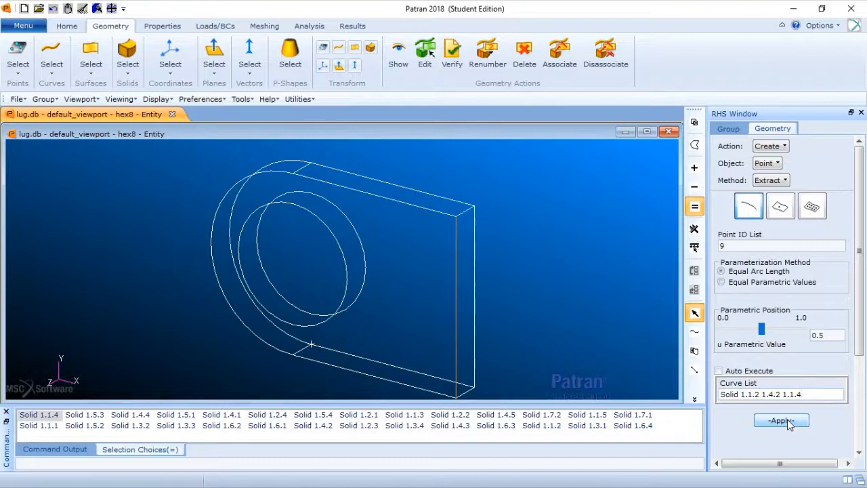
left_click(780, 421)
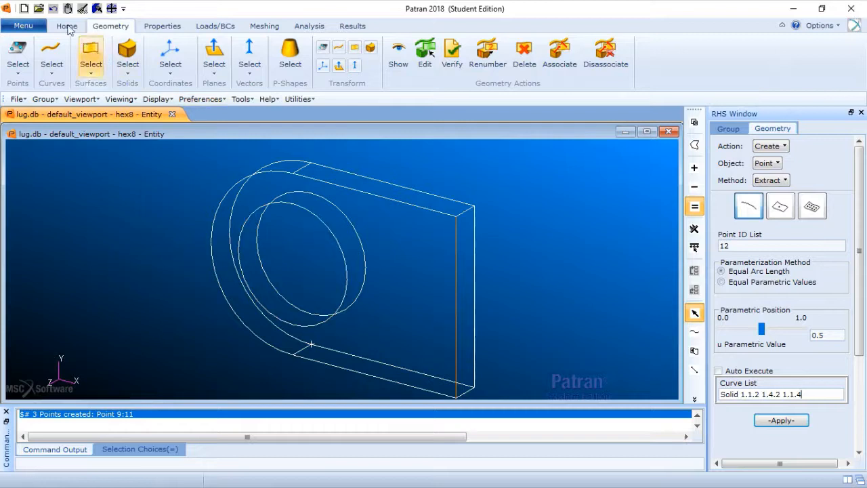
Enlarge the point markers and create a plane with the 3 Points method through Point 3, Point 1 and Point 6
left_click(67, 26)
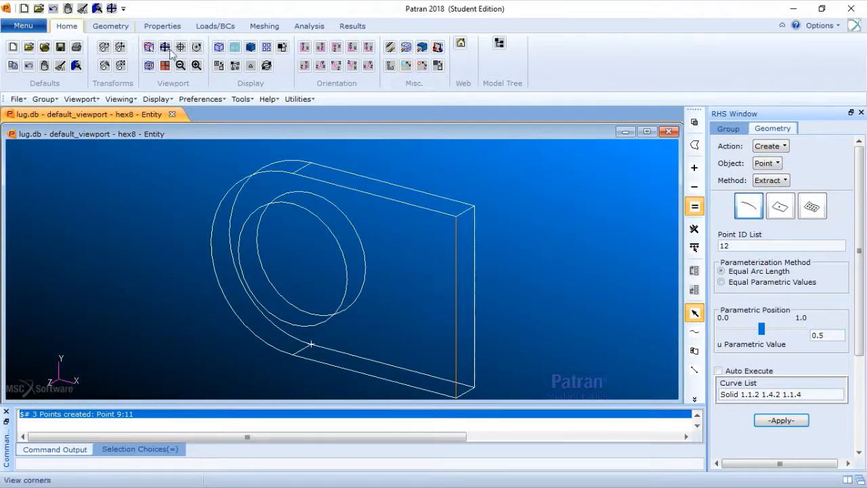
left_click(407, 67)
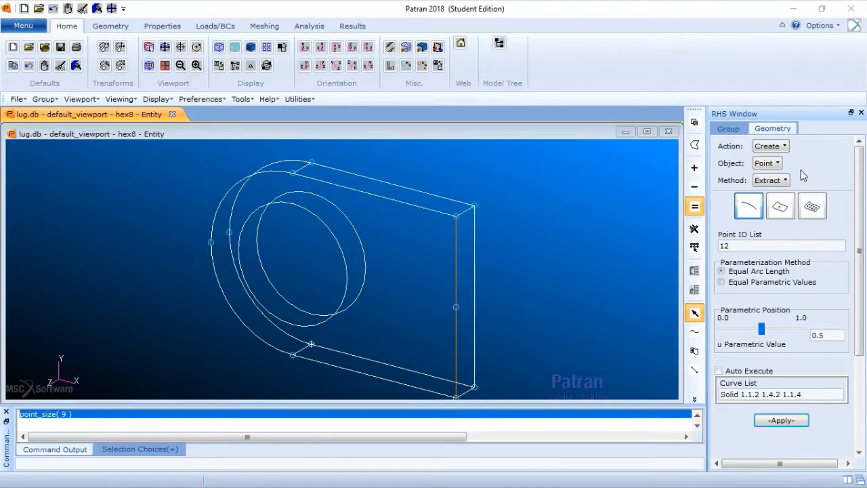
left_click(766, 163)
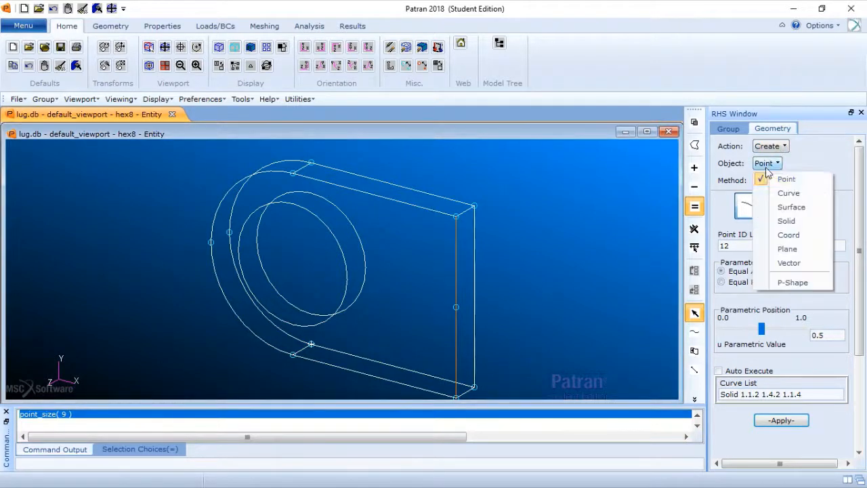
left_click(797, 250)
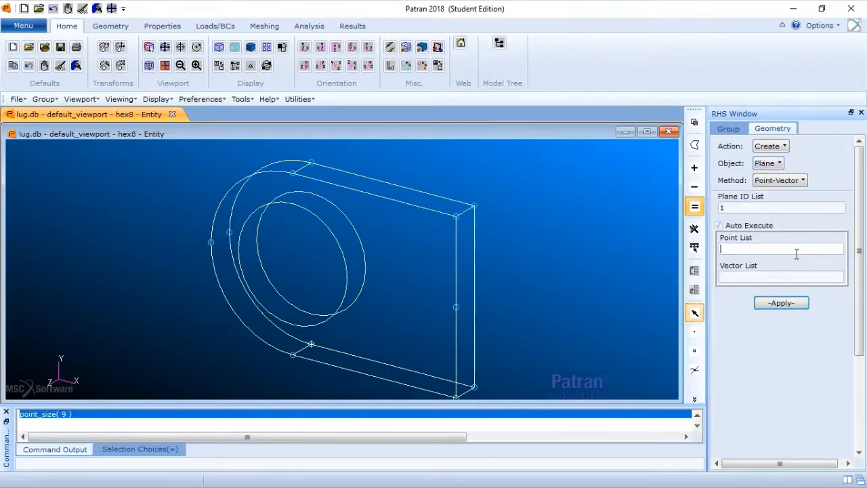
left_click(785, 182)
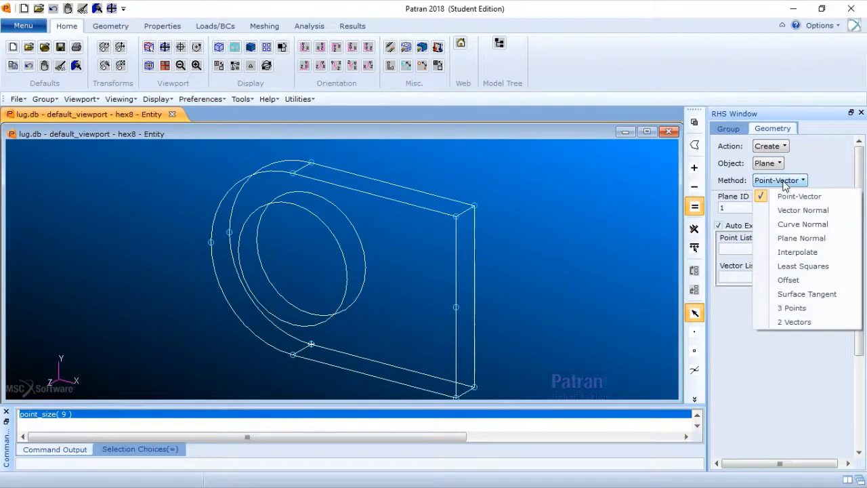
left_click(803, 313)
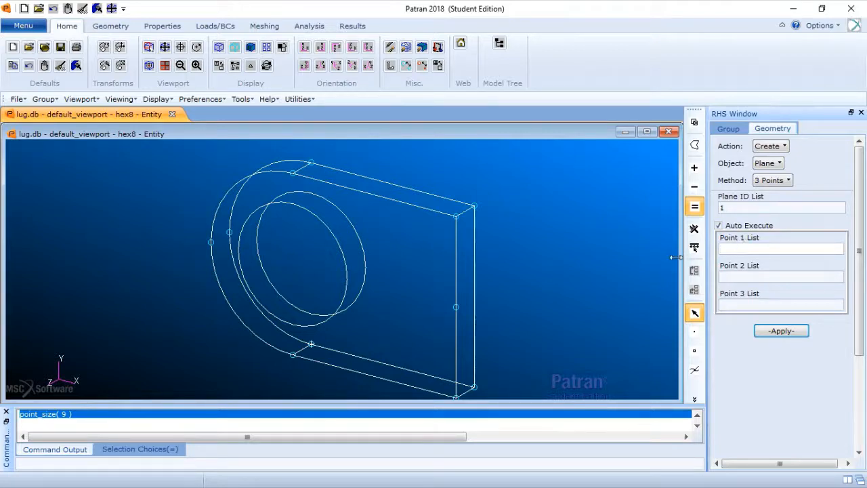
left_click(294, 357)
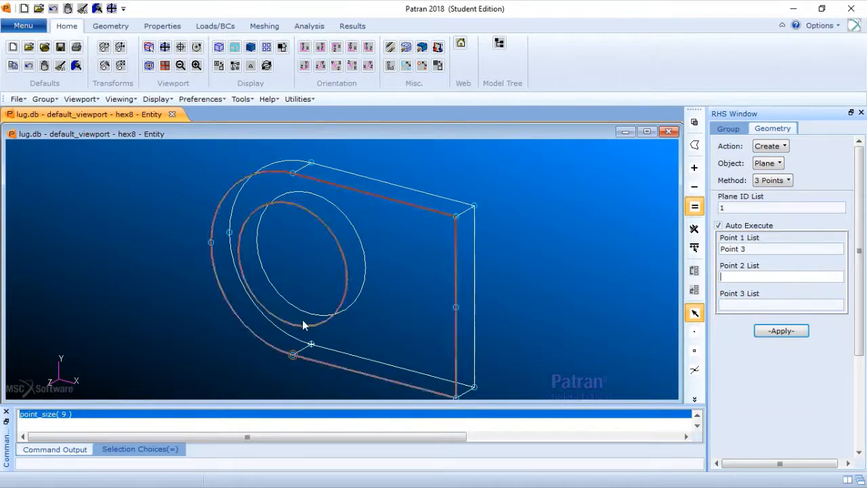
left_click(294, 173)
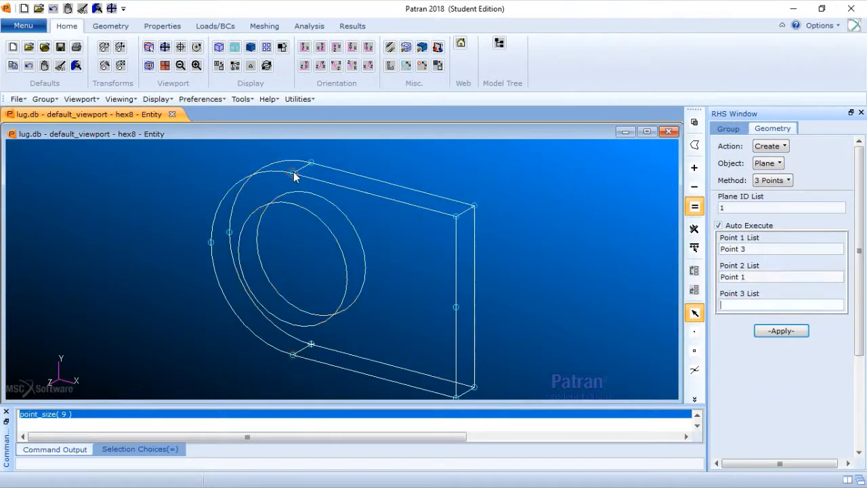
left_click(311, 343)
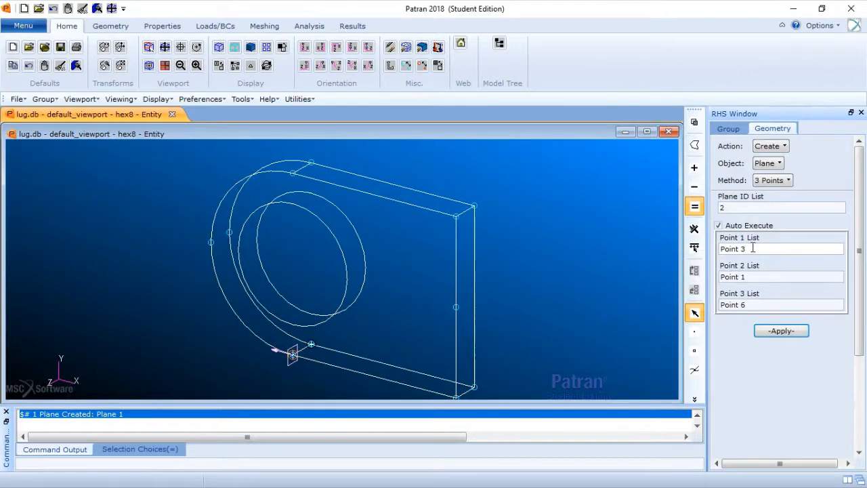
Clear the point lists and create a second 3 Points plane through the extracted midpoints, Point 9, Point 11 and Point 10
key("BackSpace")
triple_click(807, 276)
key("BackSpace")
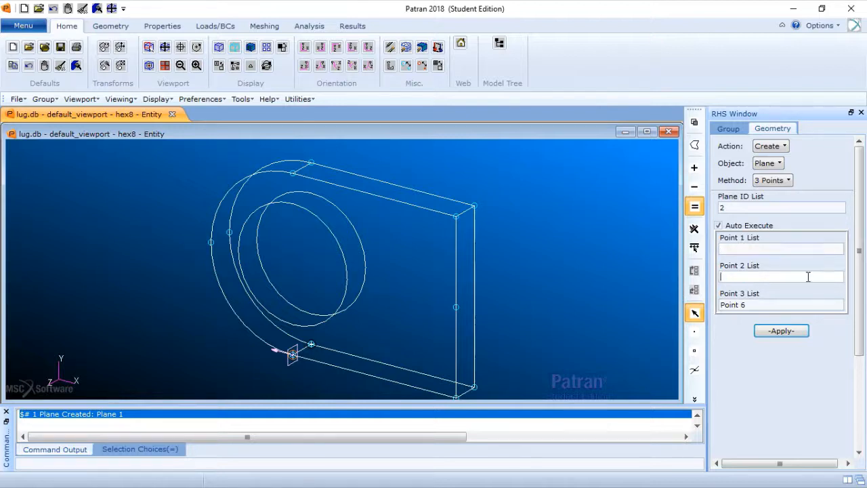
triple_click(771, 304)
key("BackSpace")
left_click(741, 250)
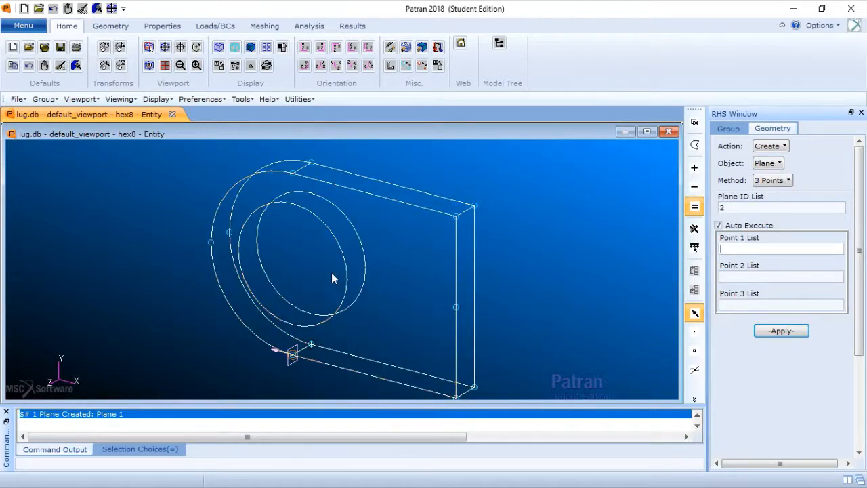
left_click(211, 246)
left_click(456, 309)
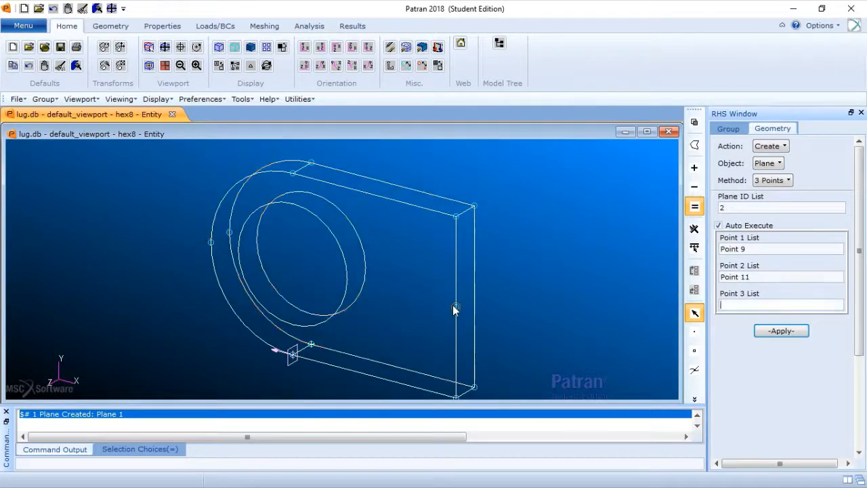
left_click(230, 233)
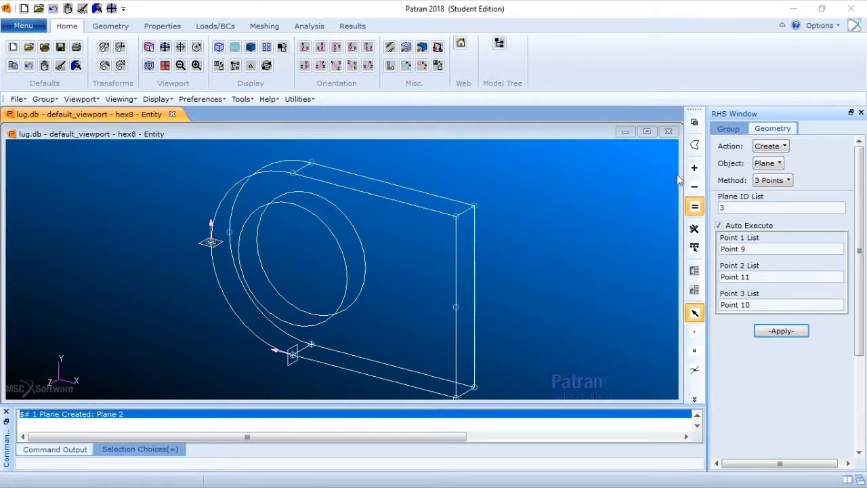
Set the geometry operation to Edit, Solid, Break
left_click(770, 145)
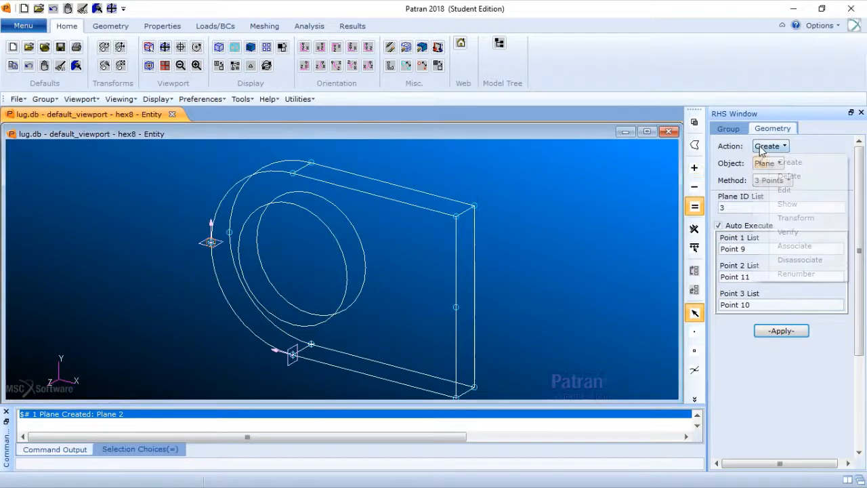
left_click(790, 190)
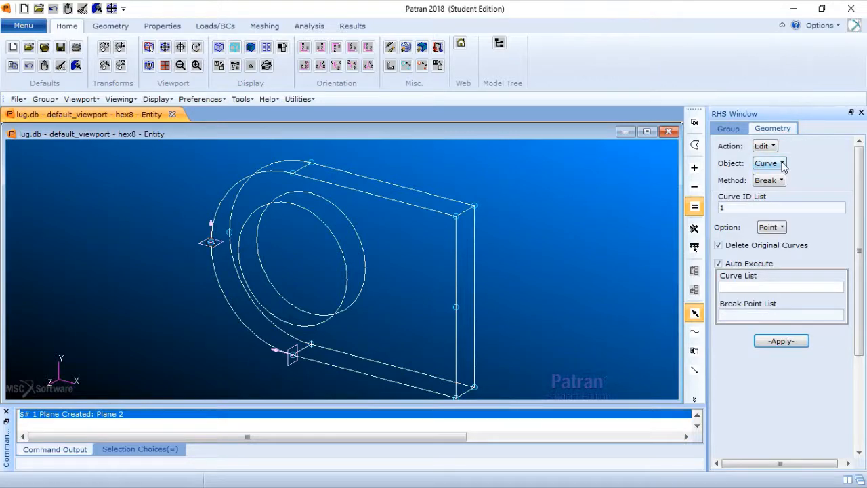
left_click(783, 164)
left_click(790, 221)
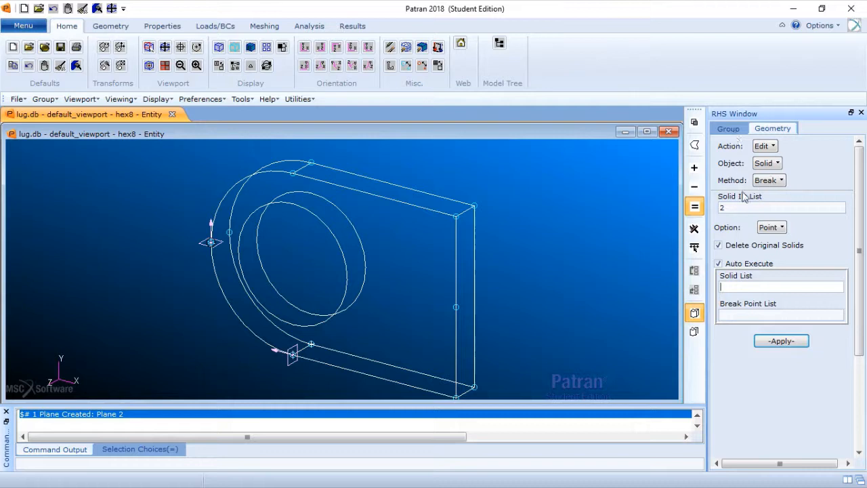
left_click(720, 263)
left_click(735, 287)
left_click(383, 298)
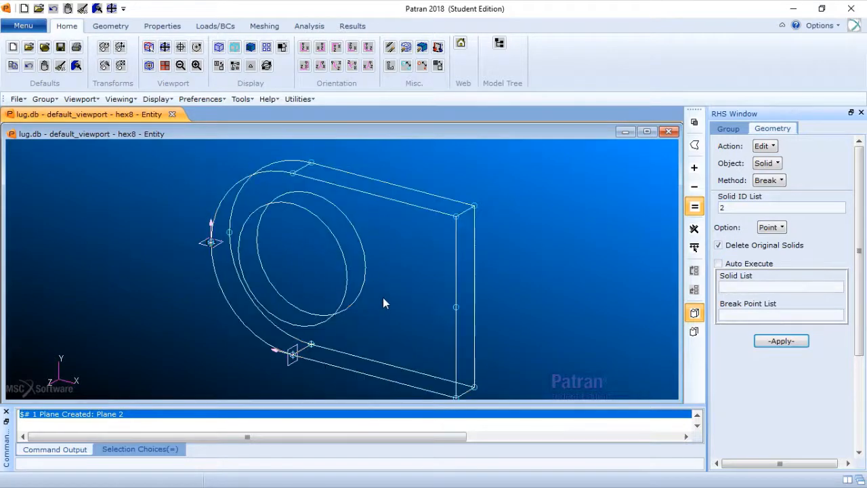
left_click(755, 315)
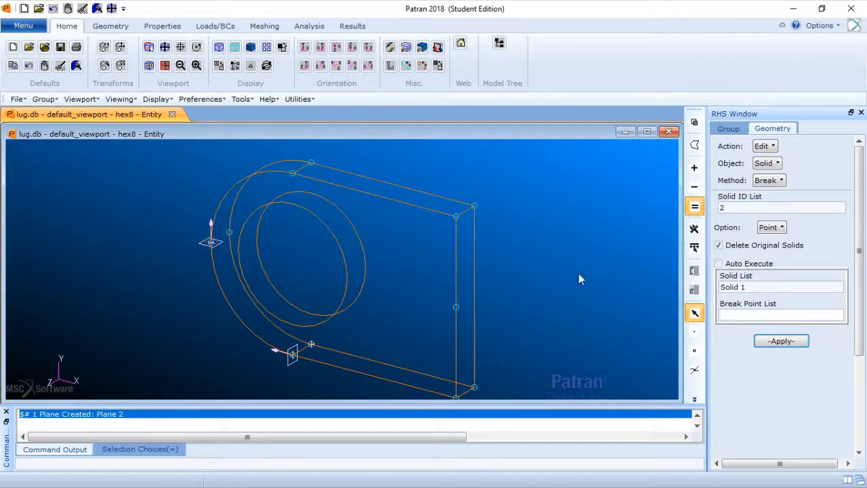
Break Solid 1 with the Plane option using Plane 2, with Auto Execute off, deleting the original solid and refreshing the display
left_click(771, 228)
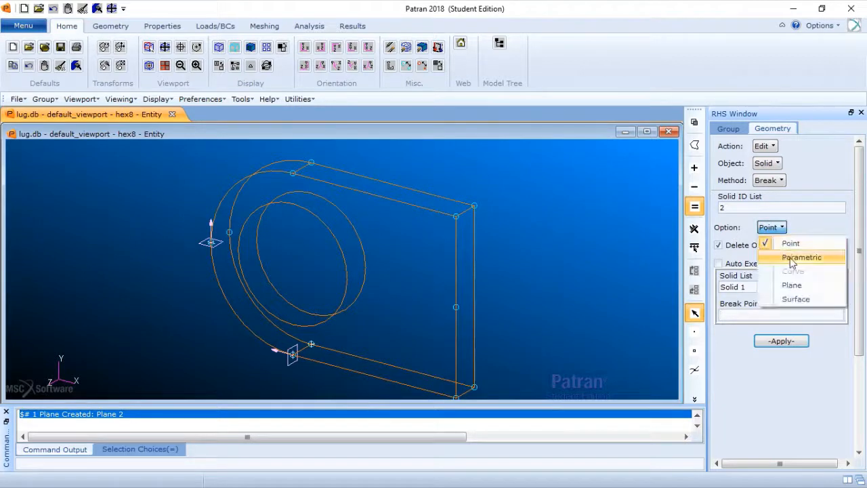
left_click(802, 290)
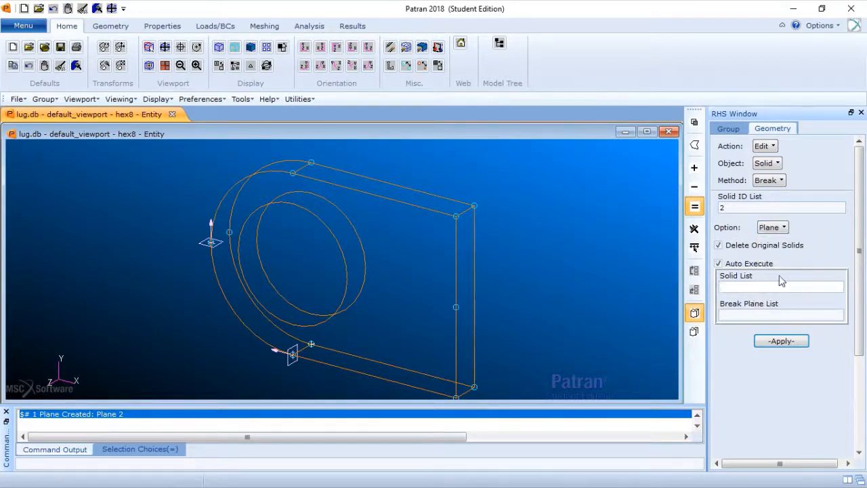
left_click(719, 264)
left_click(382, 295)
left_click(739, 315)
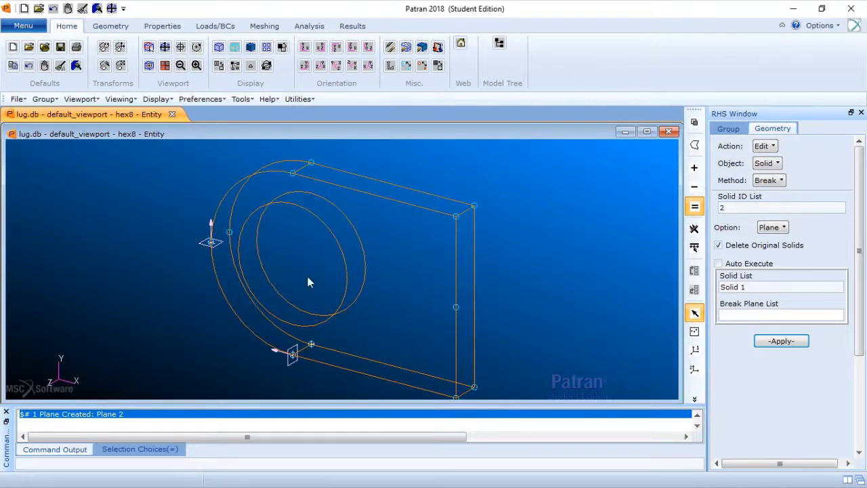
left_click(207, 245)
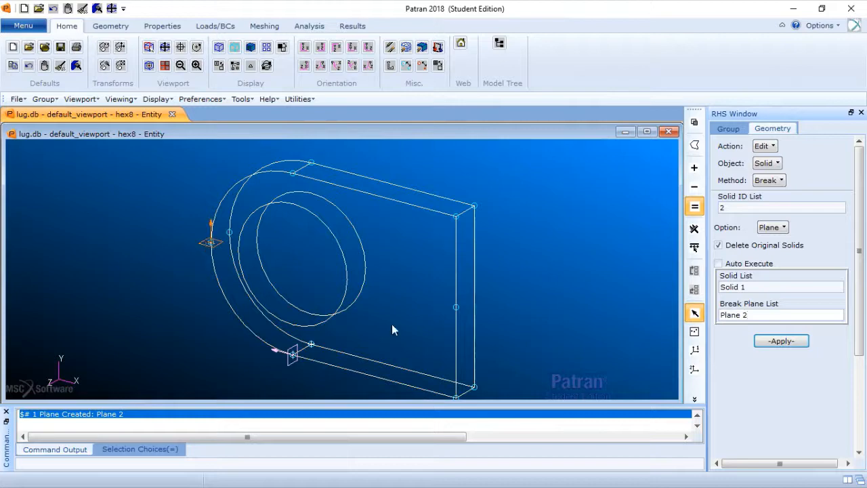
left_click(786, 346)
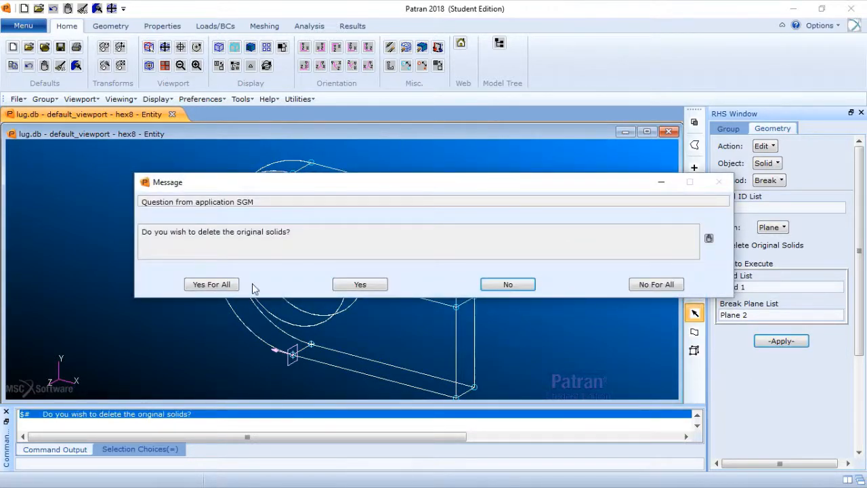
left_click(211, 284)
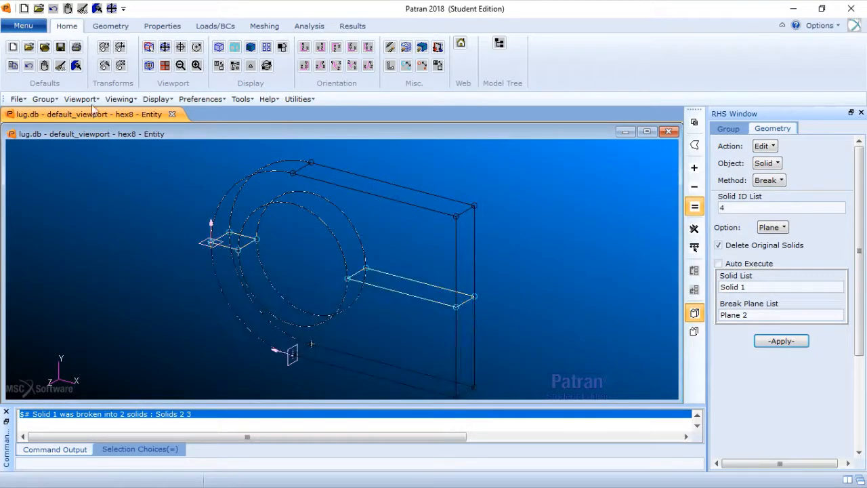
left_click(71, 64)
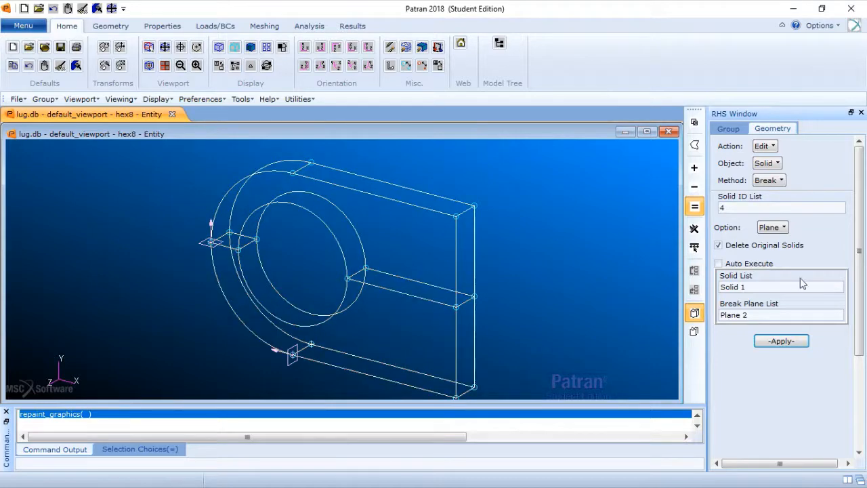
Break Solids 3 and 2 with Plane 1, deleting all the original solids, and refresh the display
left_click_drag(748, 287, 716, 287)
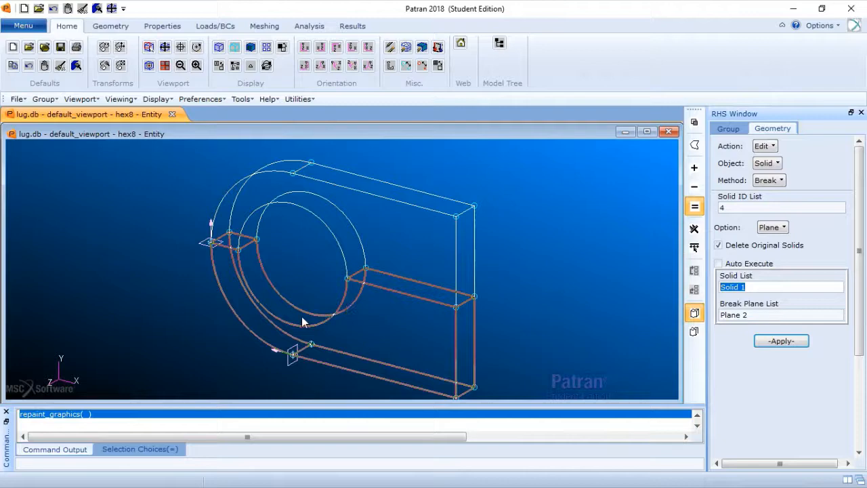
left_click(390, 334)
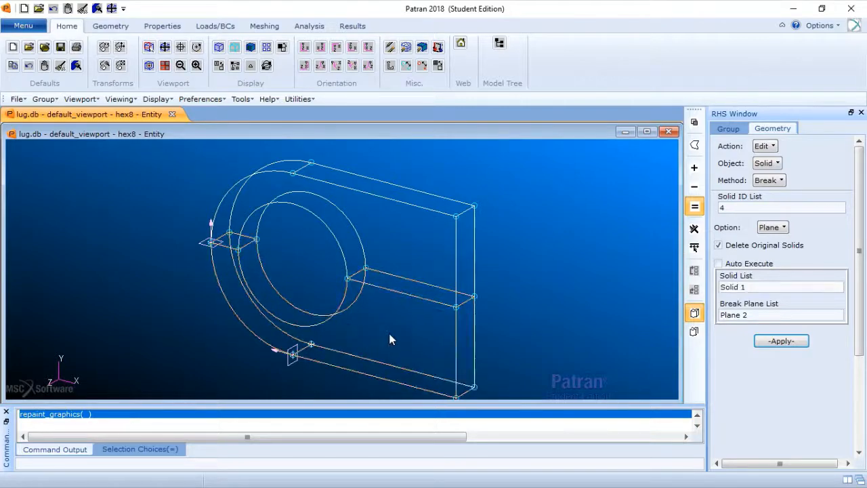
left_click(414, 227, "shift")
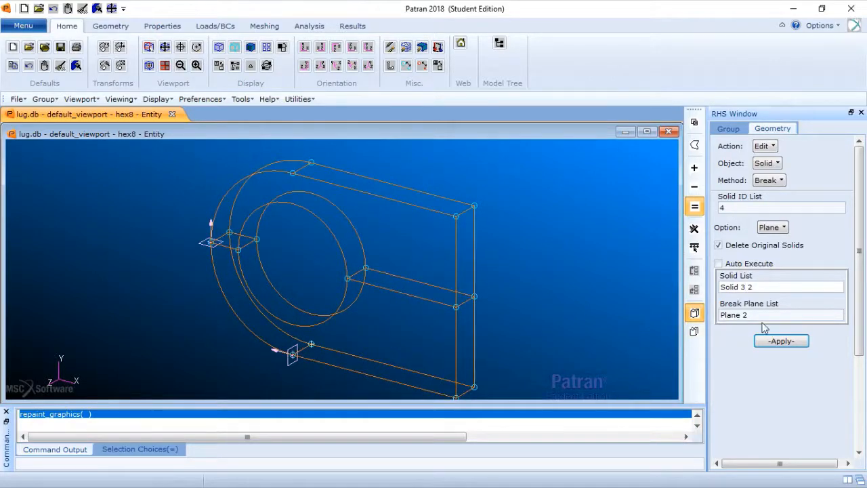
left_click(720, 314)
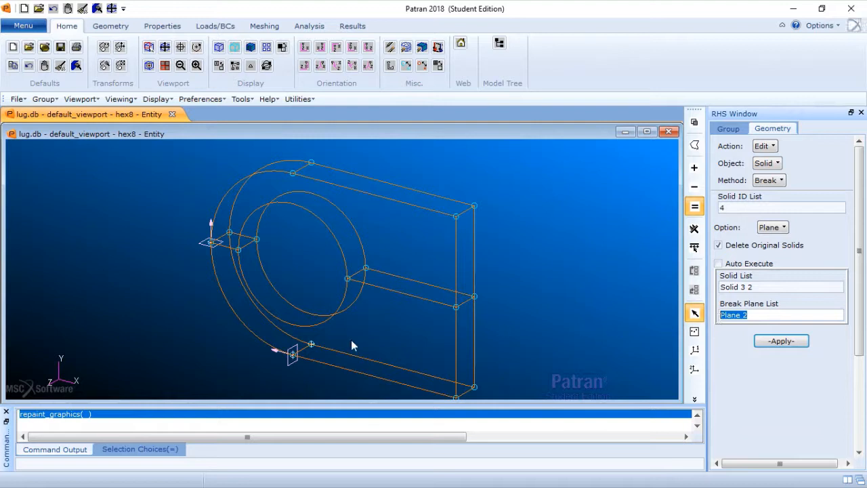
left_click(290, 353)
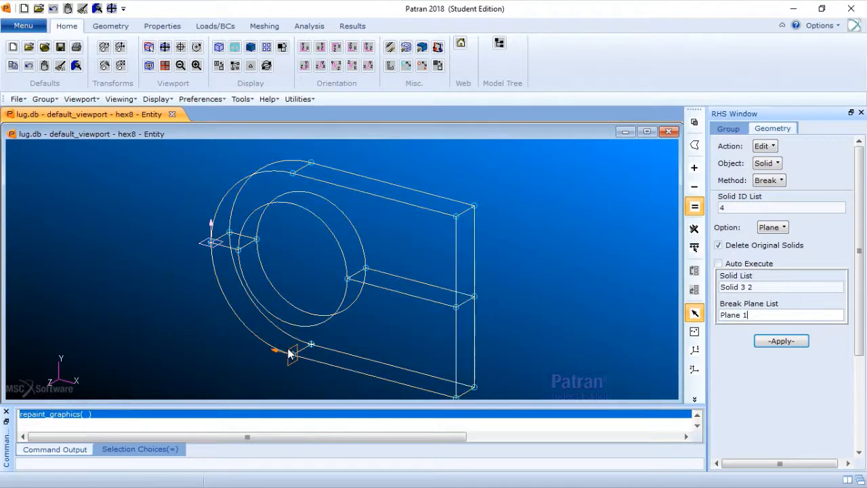
left_click(781, 342)
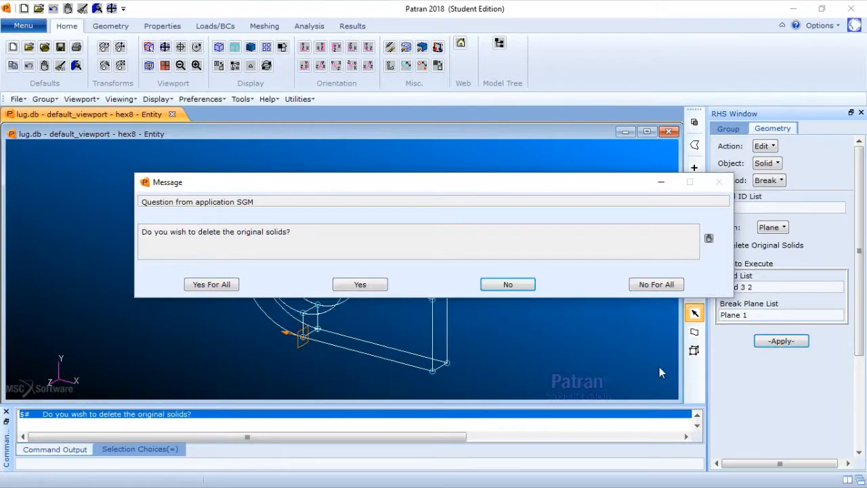
left_click(230, 284)
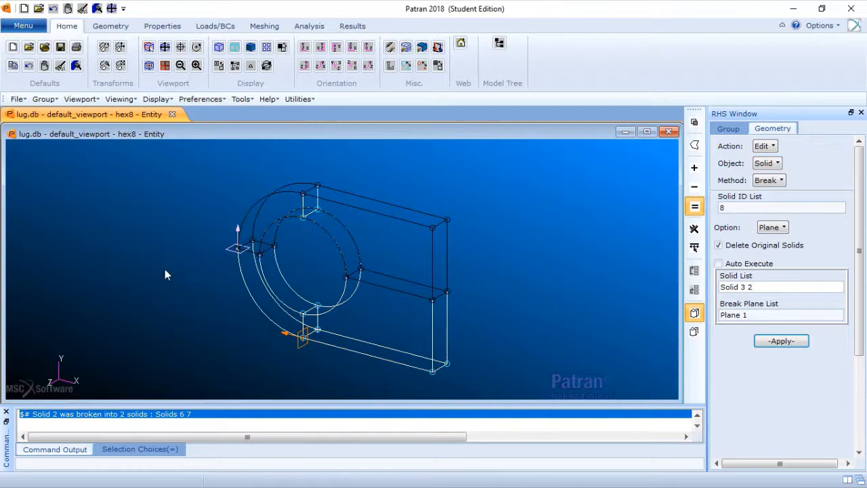
left_click(76, 70)
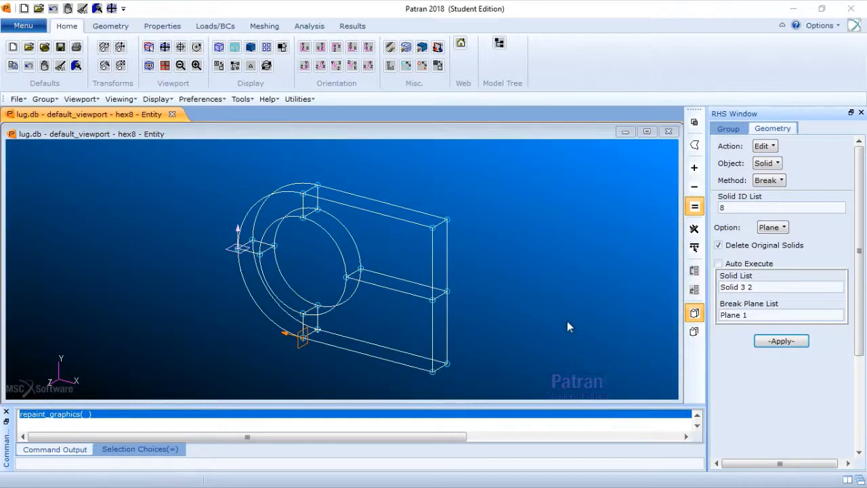
Create a new group named tet4 and make it current
left_click(44, 99)
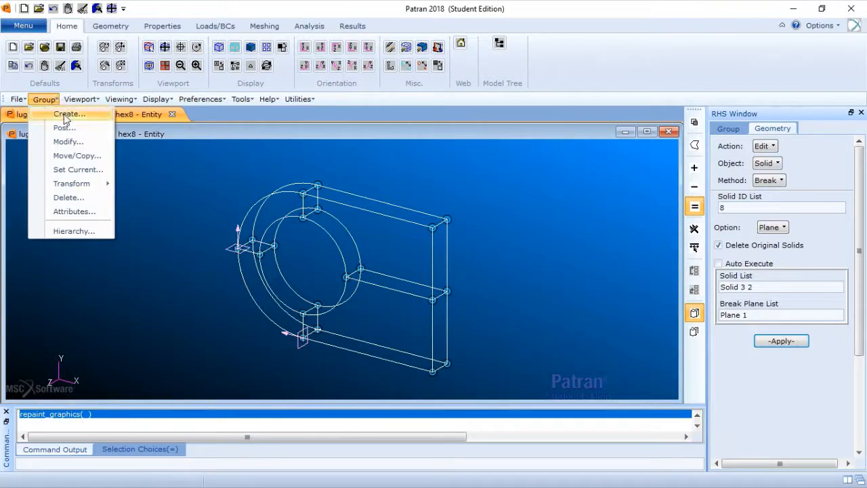
left_click(66, 114)
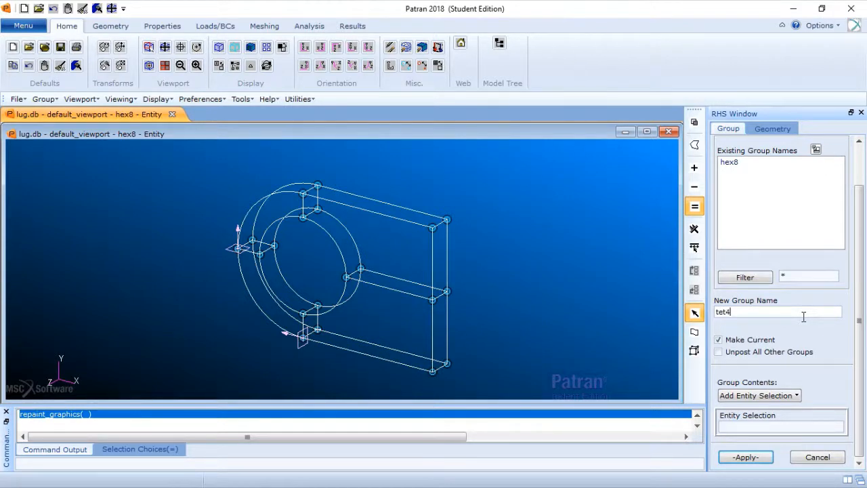
left_click(745, 458)
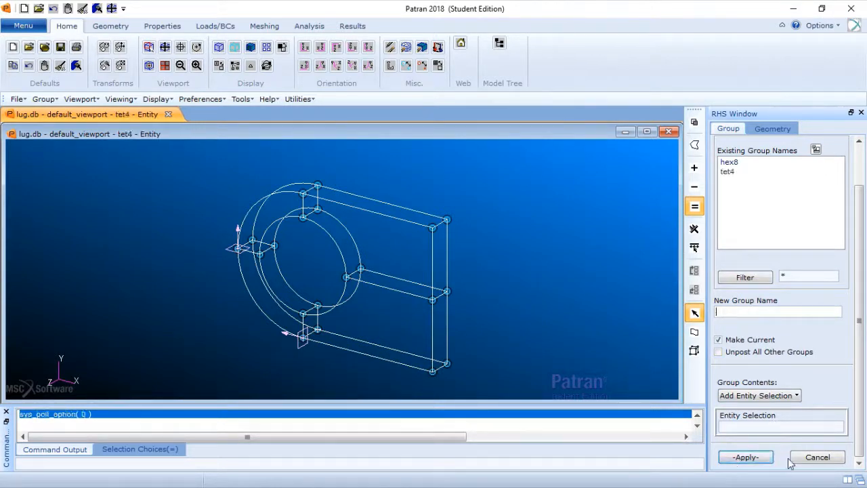
left_click(815, 457)
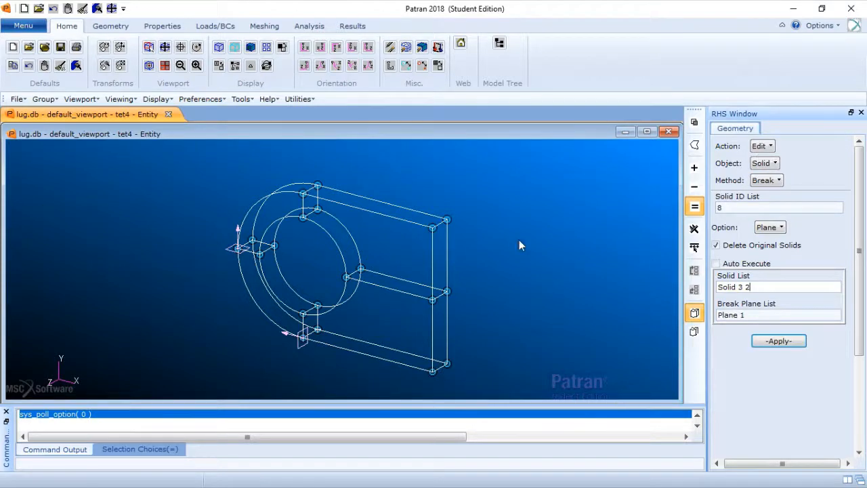
Translate a copy of Solid 4:7 along the vector <0 -10 0>, keeping the original solids and with Auto Execute off
left_click(761, 146)
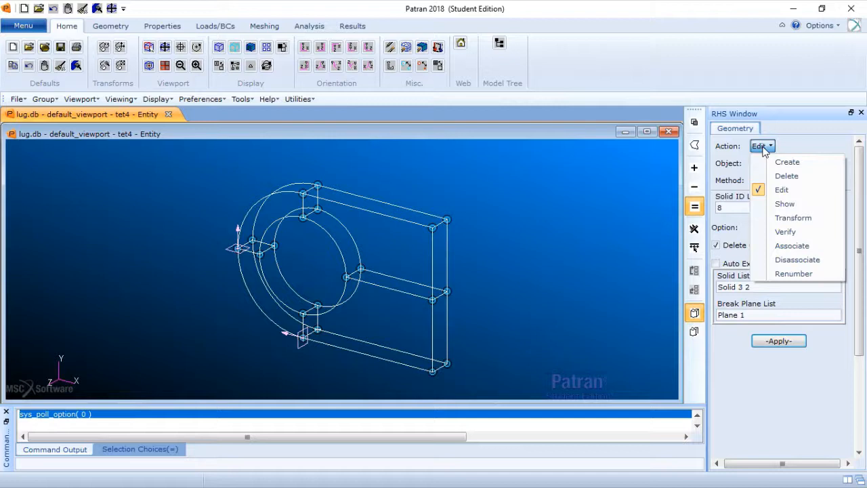
left_click(807, 217)
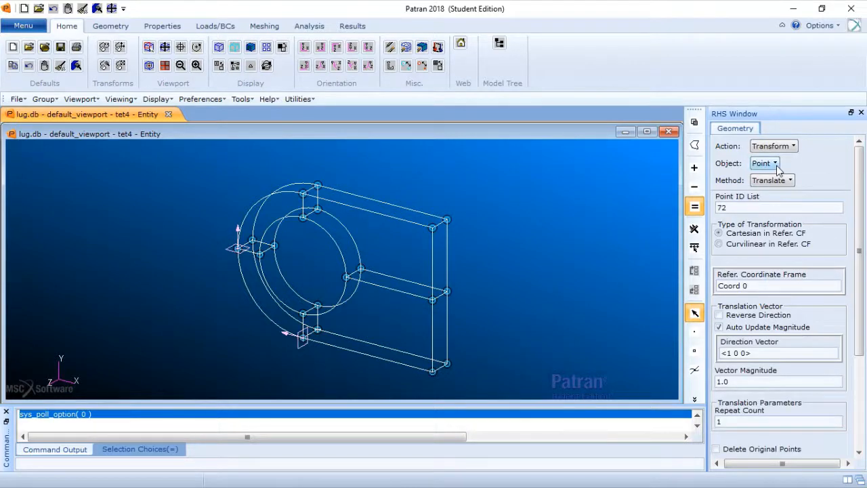
left_click(776, 166)
left_click(781, 218)
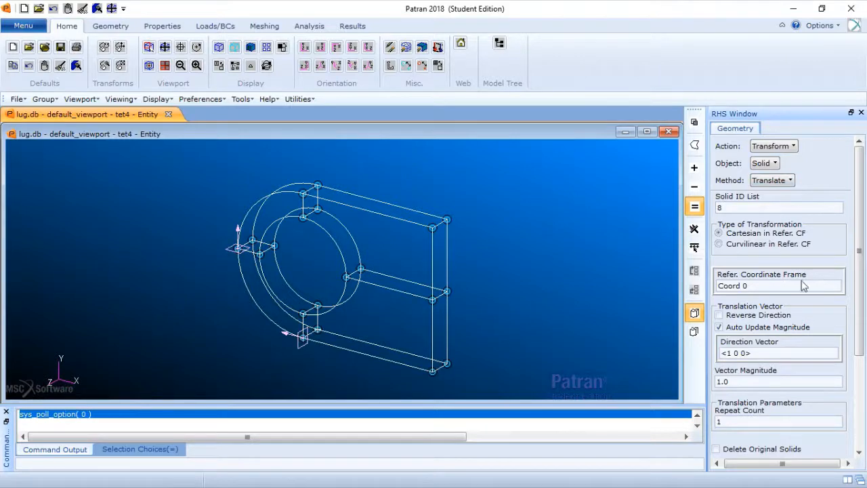
left_click(800, 348)
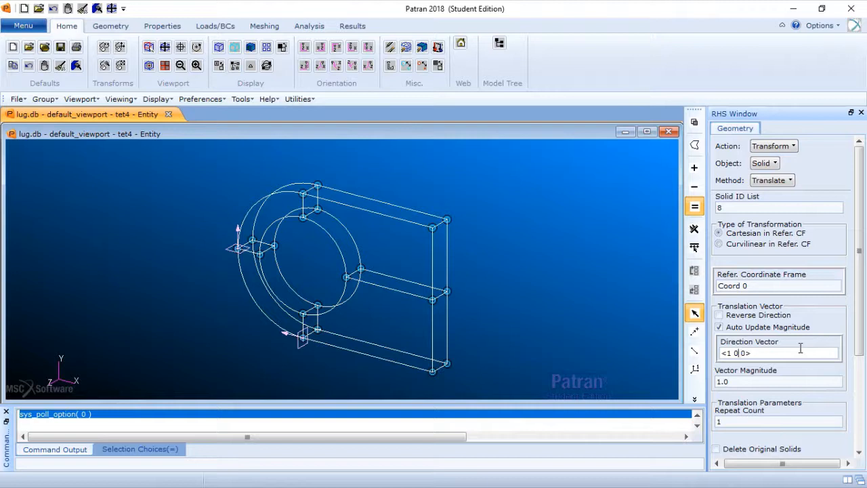
key("BackSpace")
type("0 -1")
left_click_drag(860, 332, 864, 413)
left_click(741, 372)
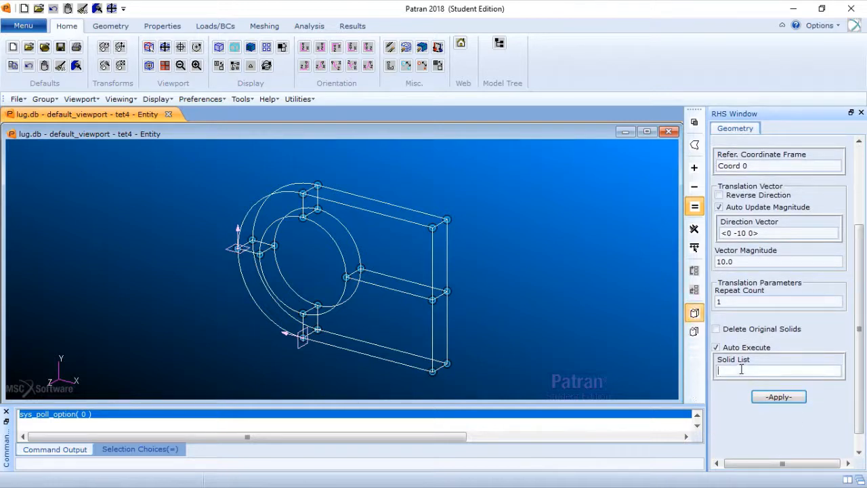
left_click(716, 347)
left_click_drag(198, 162, 501, 397)
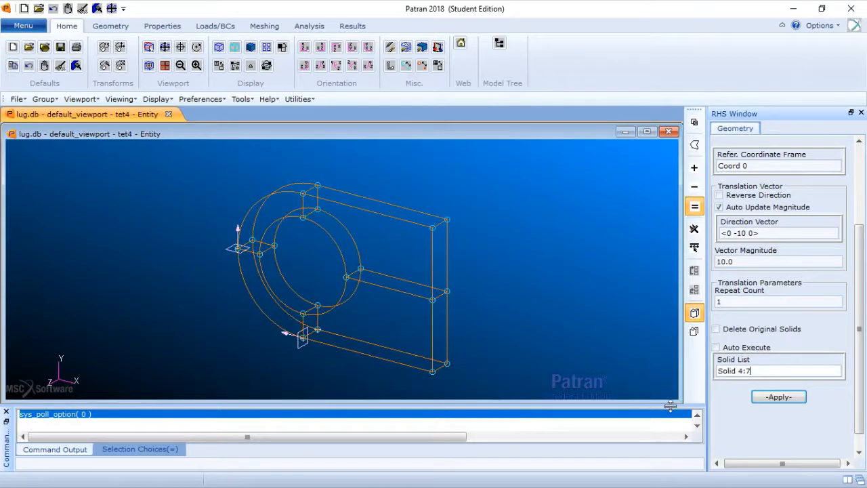
left_click(798, 398)
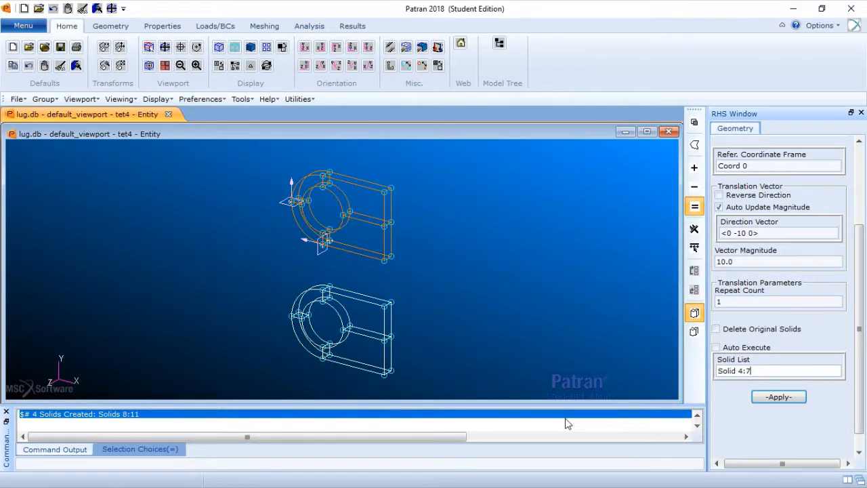
Create another group named tet10 and make it current
mouse_move(435, 5)
left_click(44, 99)
left_click(74, 115)
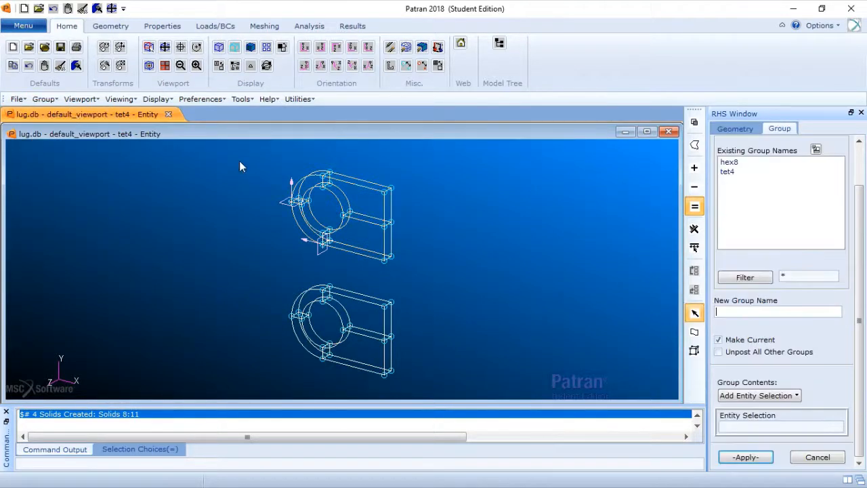
type("tet")
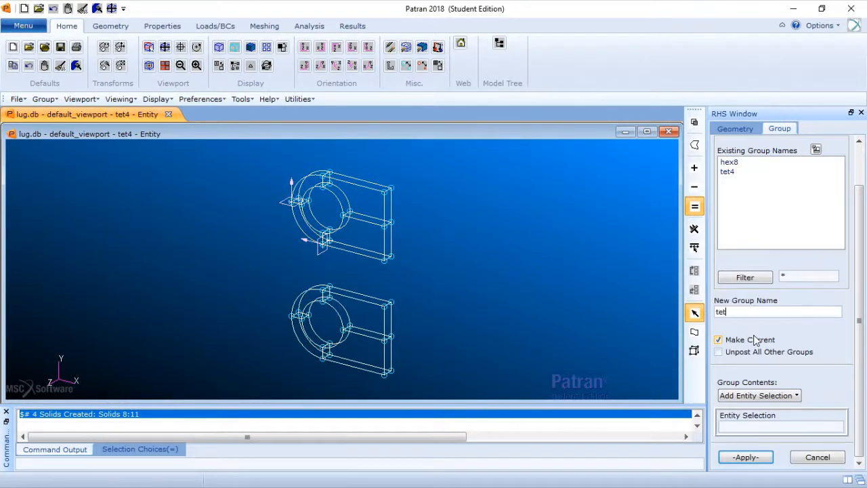
type("10")
left_click(756, 459)
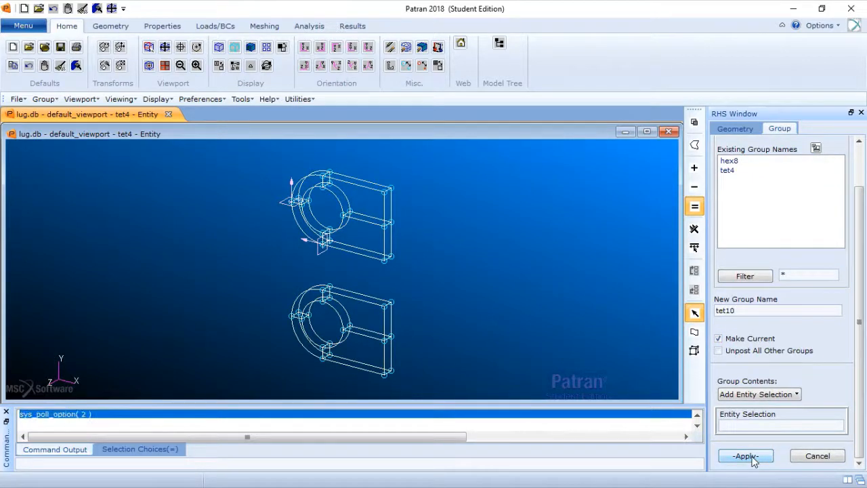
left_click(820, 462)
Translate another copy of Solid 4:7 along the vector <15 -10 0>, keeping the original solids
left_click_drag(862, 377, 857, 291)
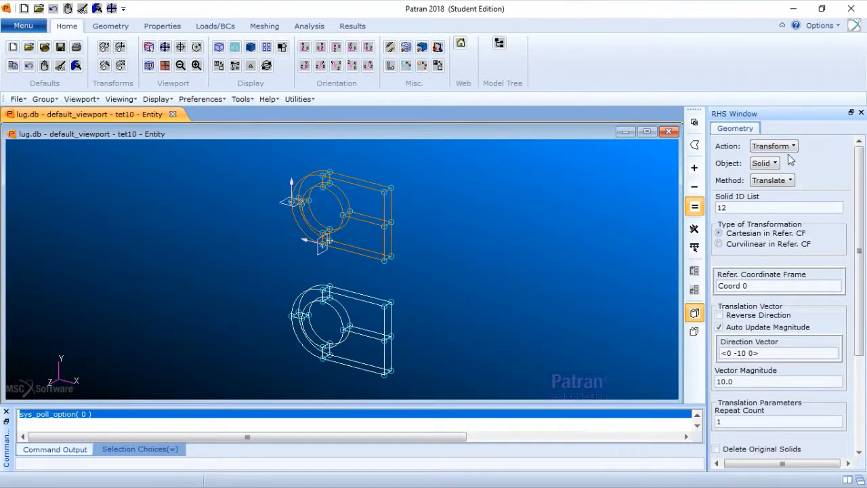
left_click_drag(858, 213, 856, 296)
left_click(747, 230)
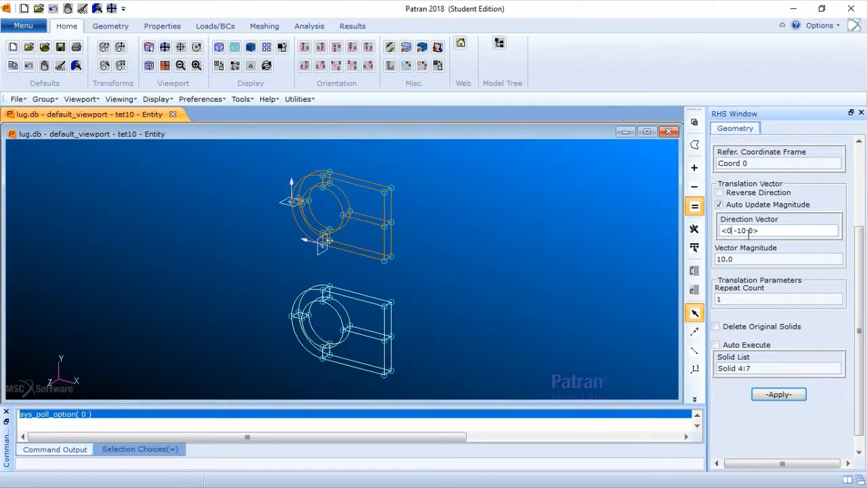
key("BackSpace")
type("15")
left_click(777, 397)
left_click(779, 394)
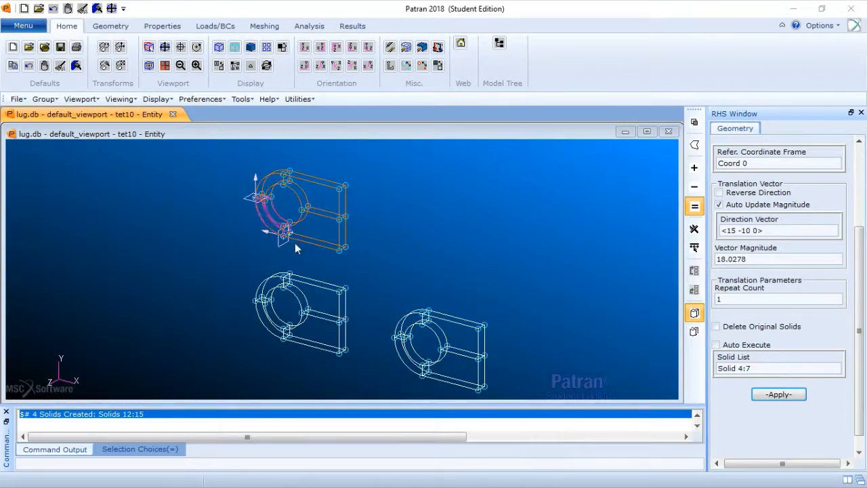
Post only the hex8 group in the viewport and fit its geometry to the view
left_click(46, 99)
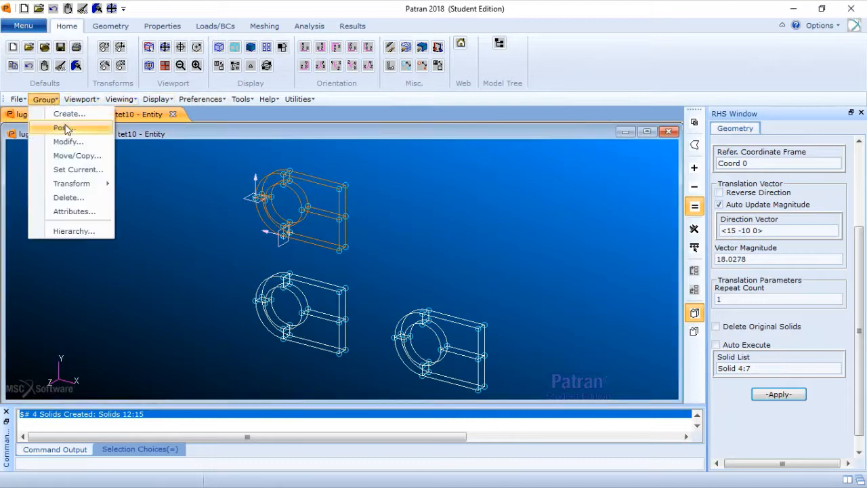
left_click(66, 129)
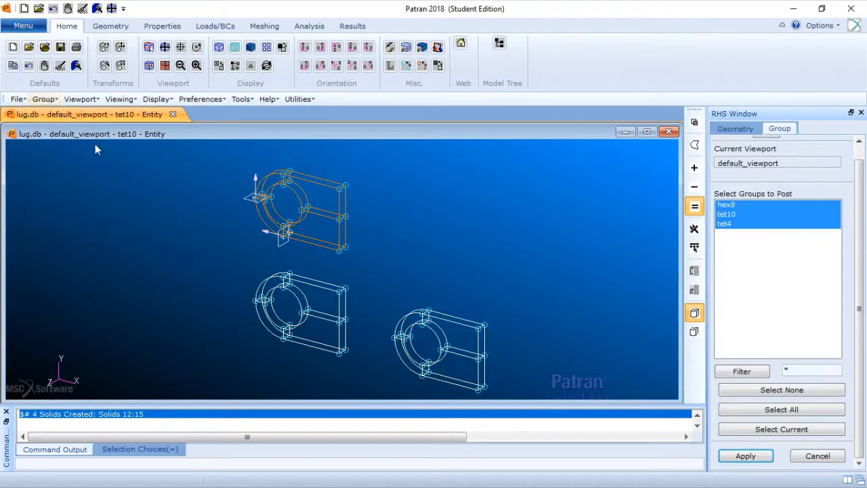
left_click(731, 205)
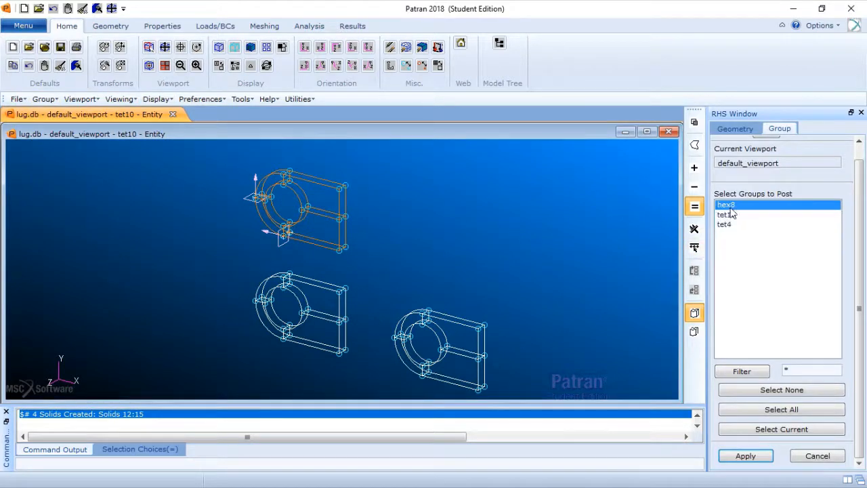
left_click(763, 458)
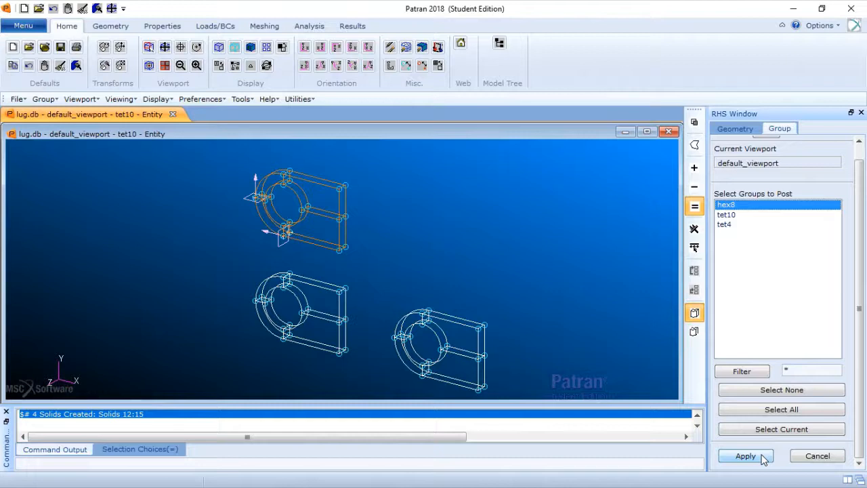
left_click(815, 456)
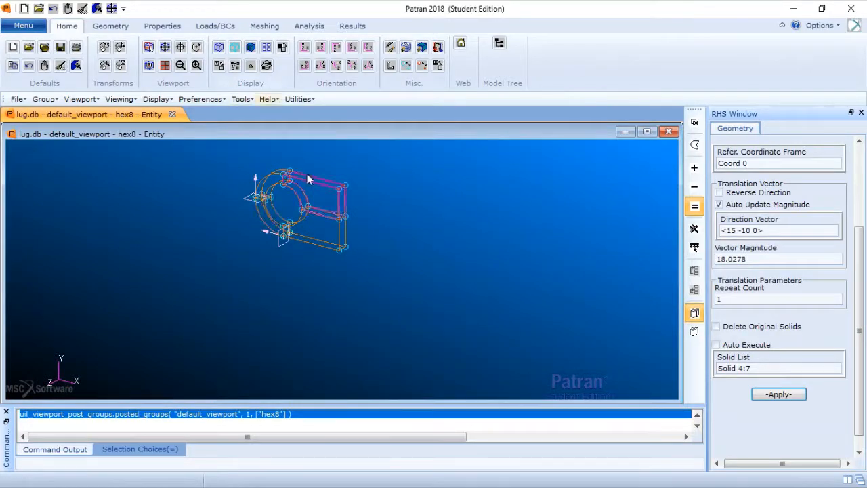
left_click(165, 47)
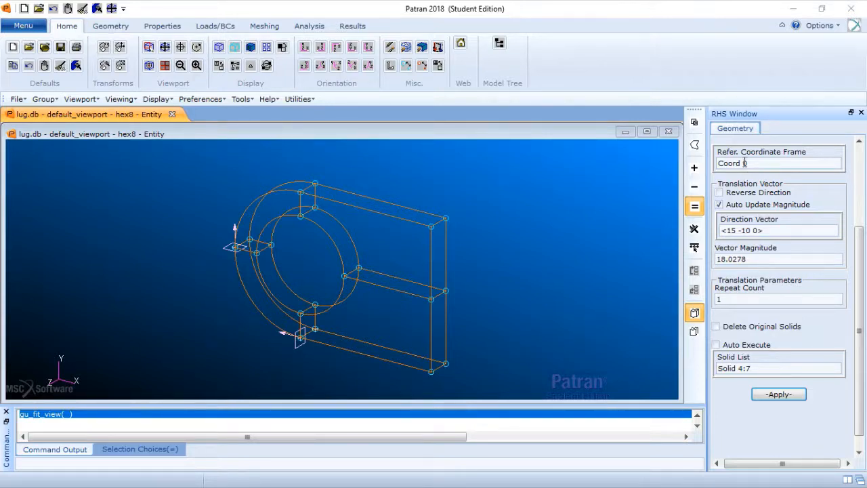
Extract points at parametric value 0.5 on the four lower hole arcs and bottom front edge: Solid 4.2.4, 4.2.2, 5.7.2, 5.4.3 and 5.5.3
left_click_drag(859, 280, 859, 197)
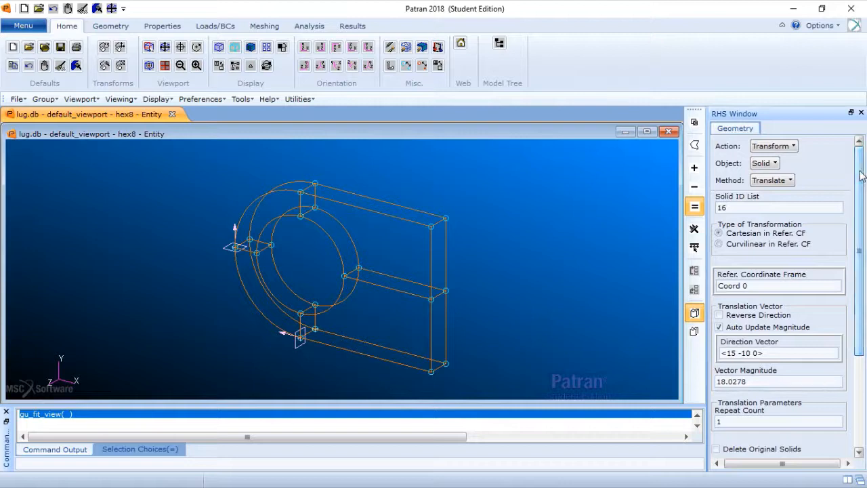
left_click(774, 146)
left_click(790, 162)
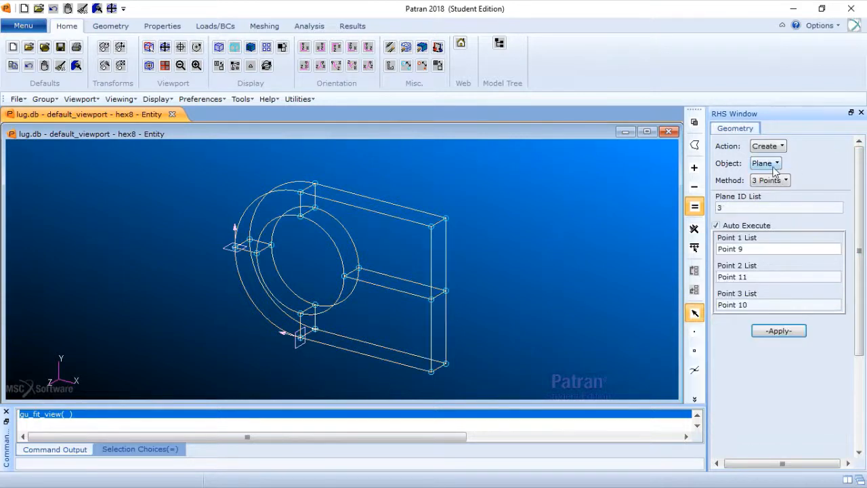
left_click(769, 164)
left_click(787, 177)
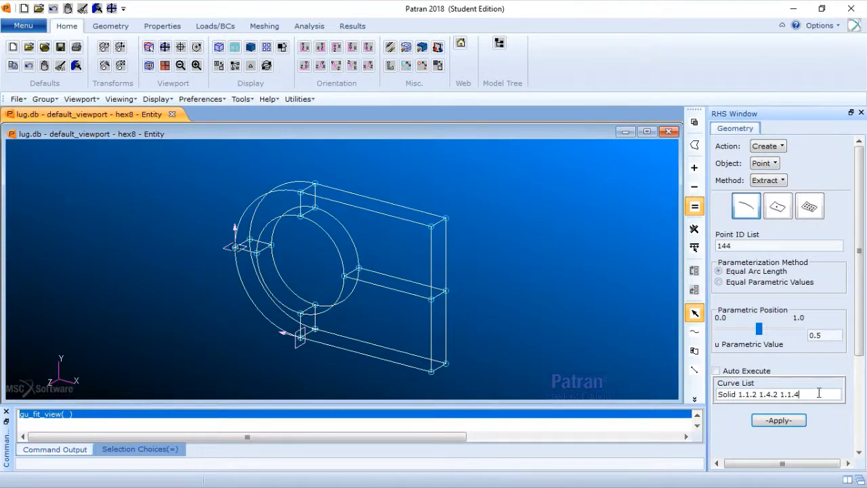
left_click_drag(815, 393, 705, 396)
key("Delete")
middle_click_drag(226, 346, 226, 335, "ctrl")
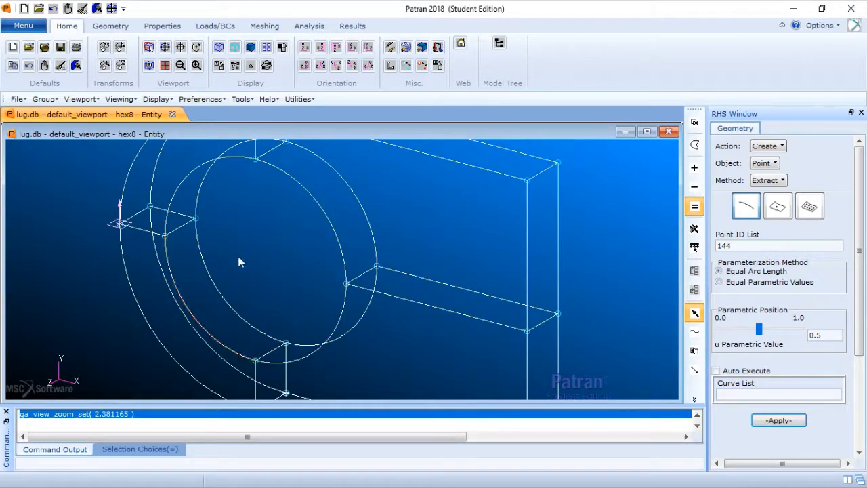
left_click(230, 349)
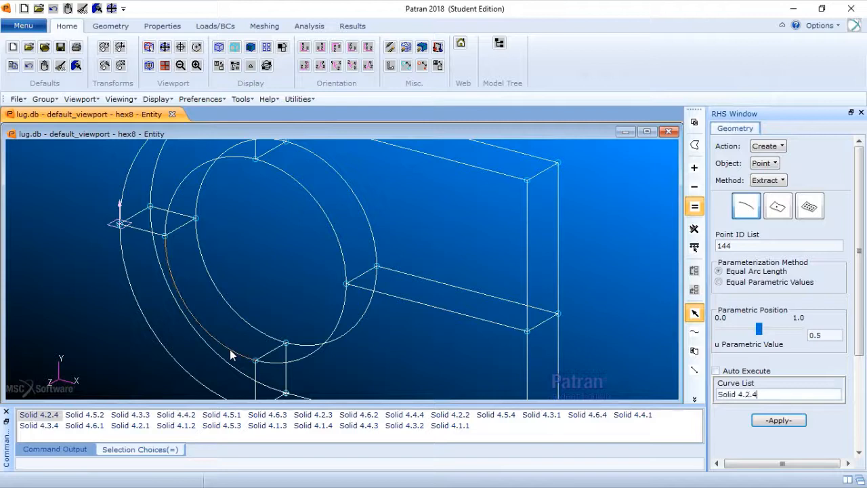
left_click(249, 325)
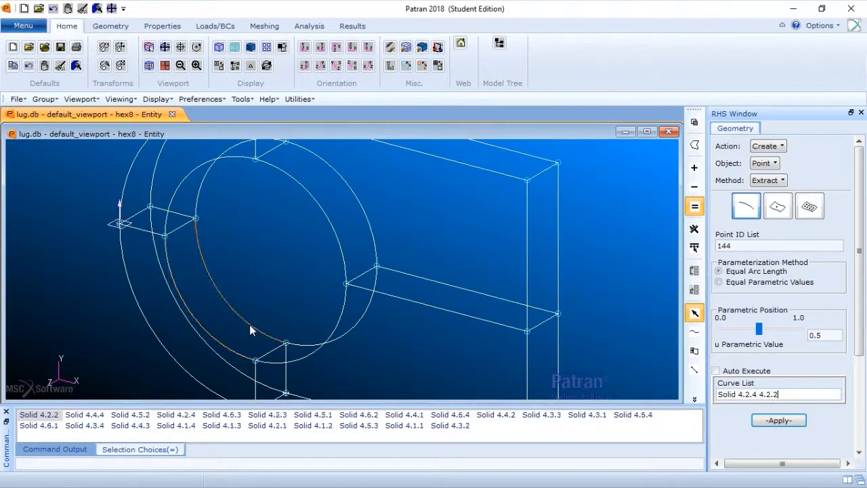
left_click(301, 359)
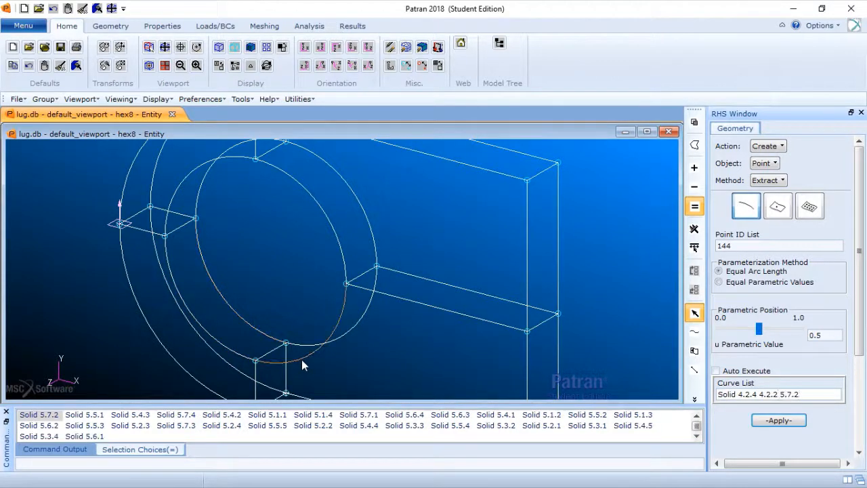
left_click(341, 340)
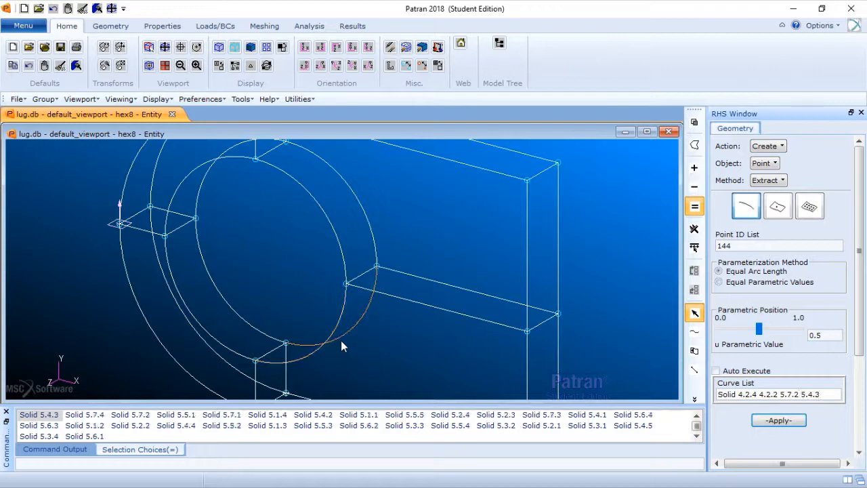
middle_click_drag(376, 353, 378, 368, "shift")
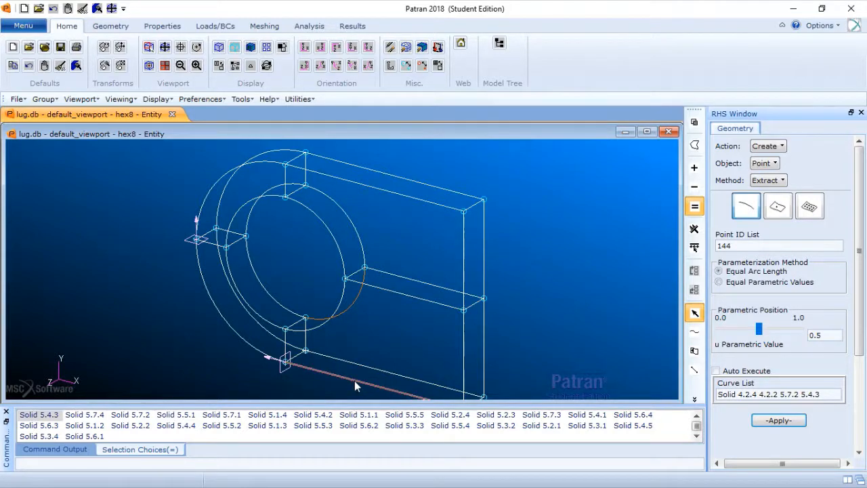
left_click(354, 381)
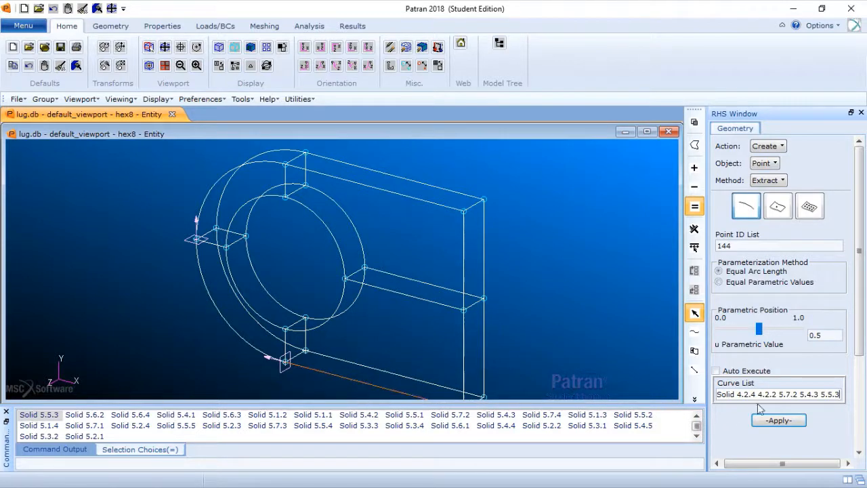
left_click(783, 424)
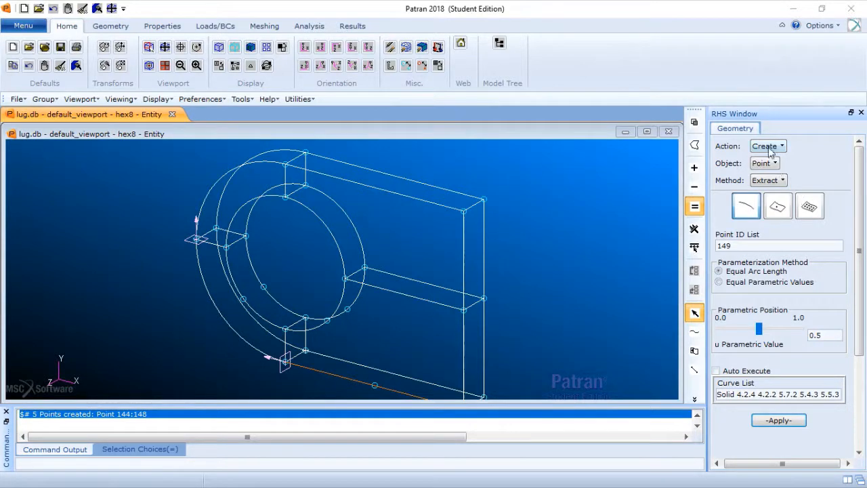
Create arc-center points for the hole from edges Solid 4.4.4 and 4.2.4, and inspect them from other angles before restoring the isometric view
left_click(776, 182)
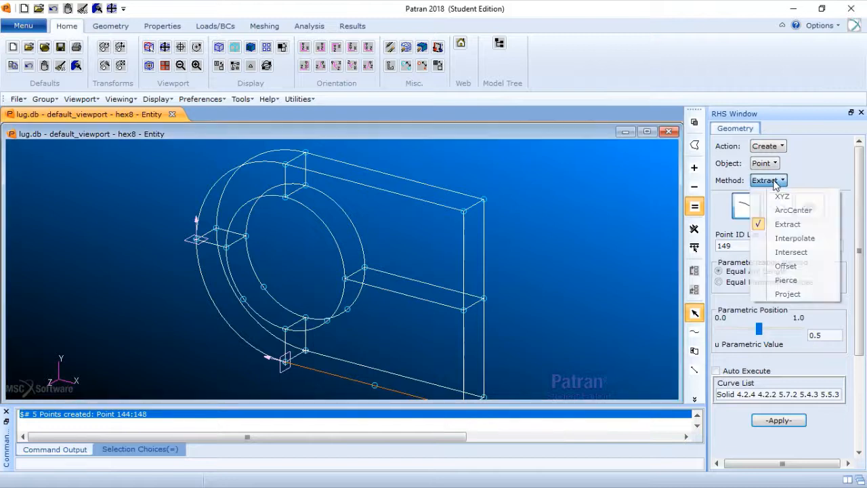
left_click(794, 211)
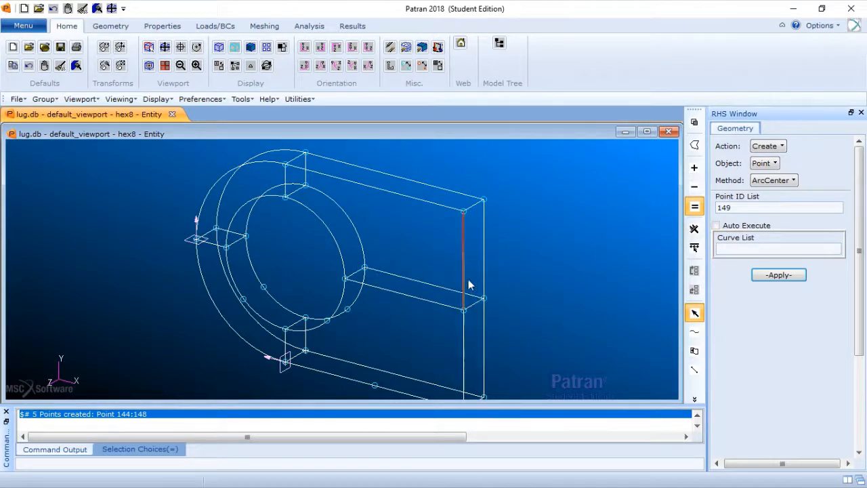
left_click(278, 307)
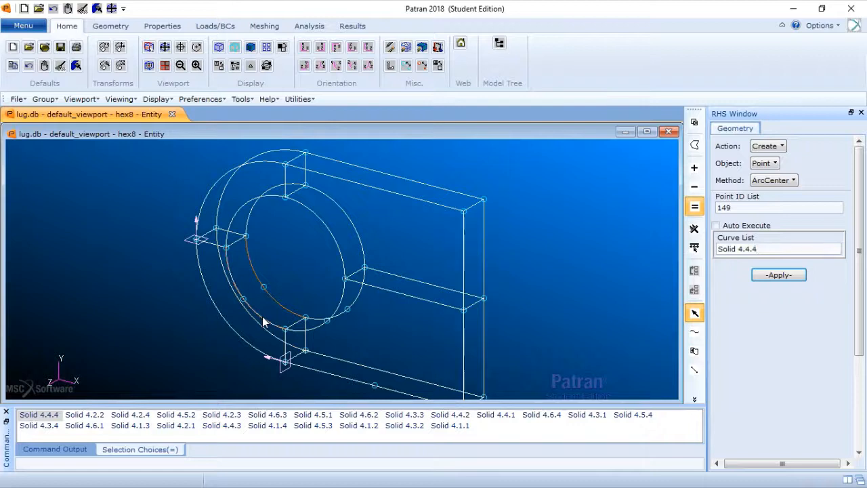
left_click(262, 317)
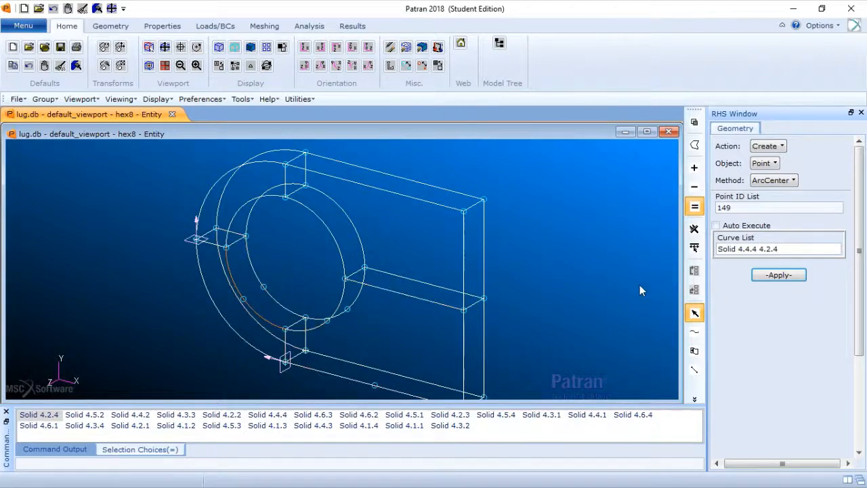
left_click(791, 276)
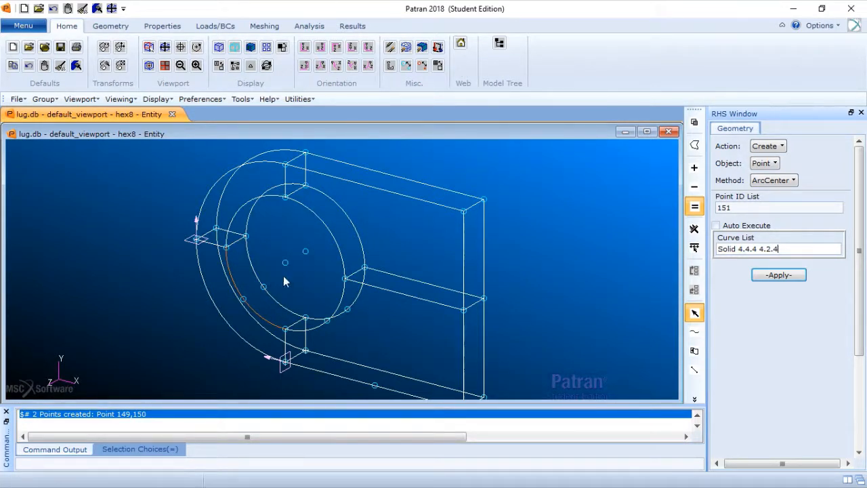
mouse_move(284, 276)
middle_mouse_down()
mouse_move(315, 264)
mouse_move(257, 277)
mouse_move(296, 265)
middle_mouse_up()
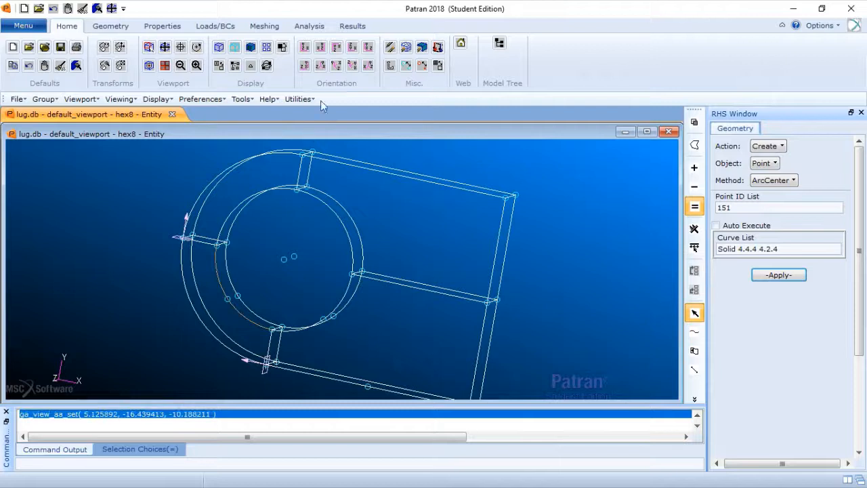
left_click(307, 69)
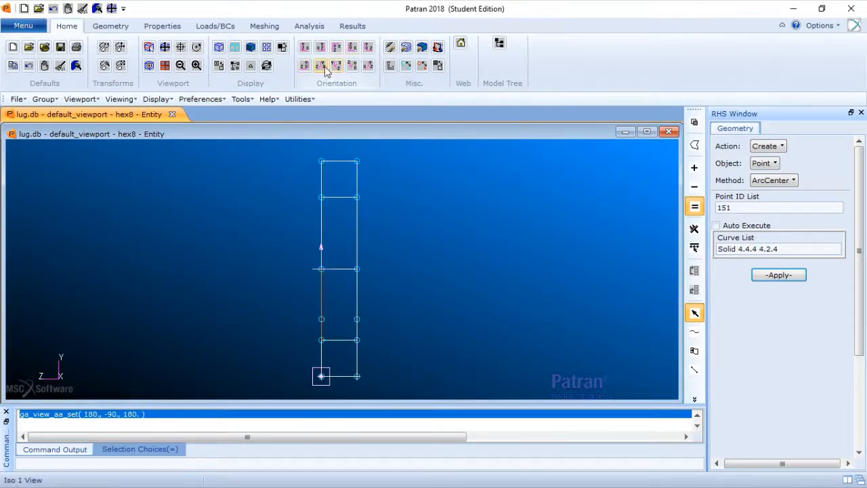
left_click(323, 66)
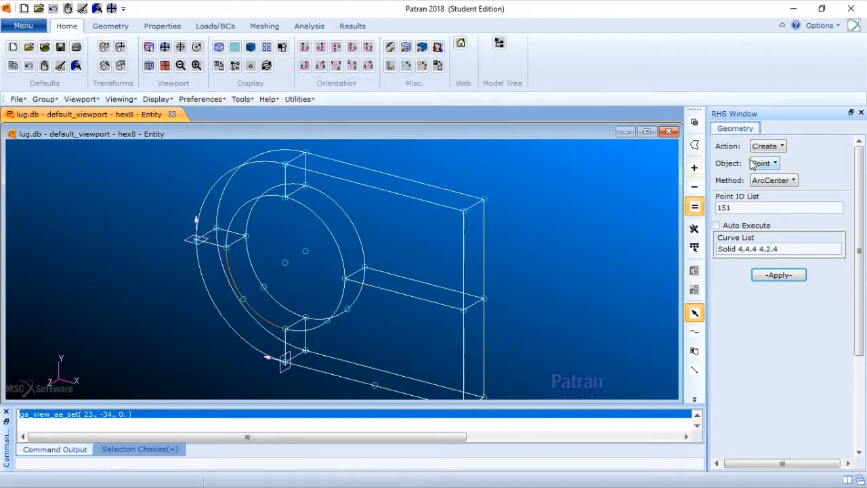
Create a 3 Points plane through Point 144, Point 150 and Point 145, replacing the previously listed points
left_click(774, 165)
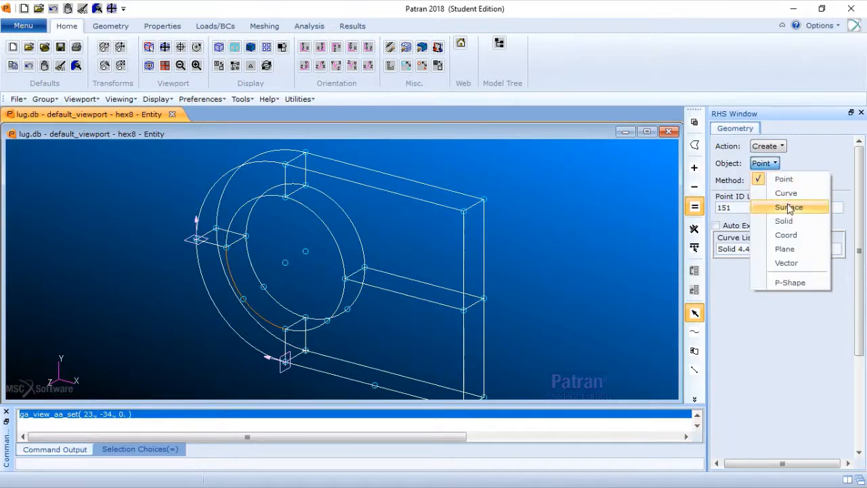
left_click(791, 249)
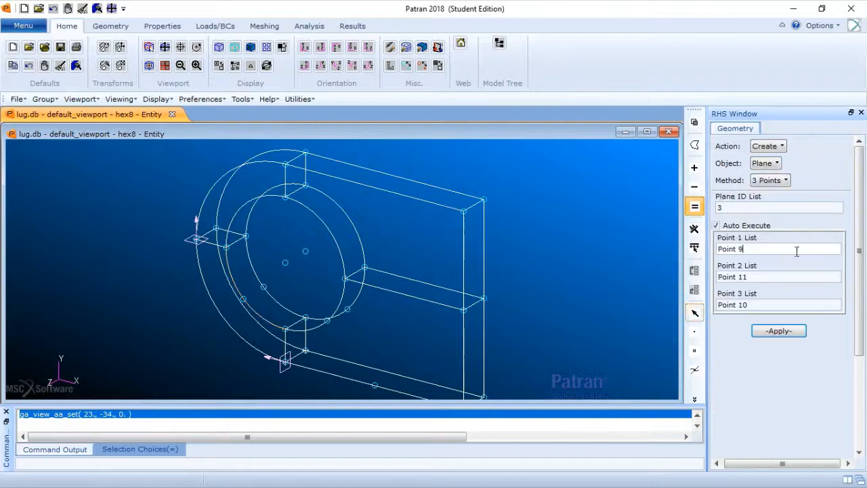
left_click_drag(758, 250, 678, 255)
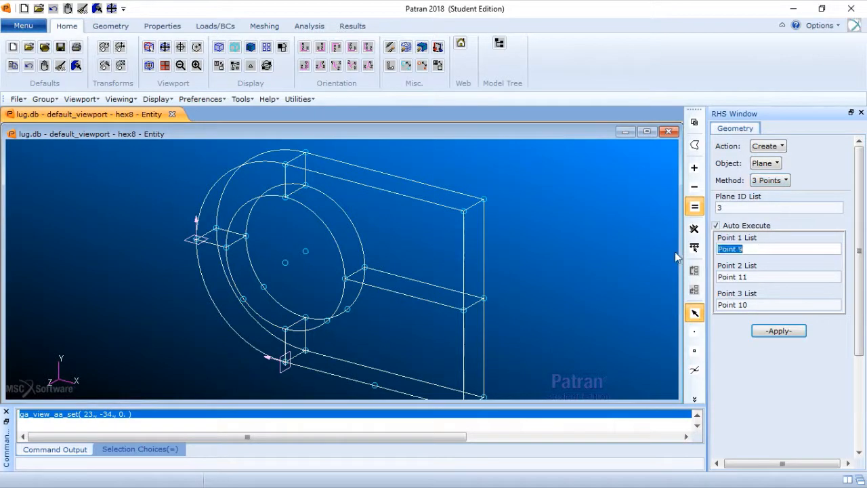
key("BackSpace")
left_click_drag(753, 277, 689, 283)
key("BackSpace")
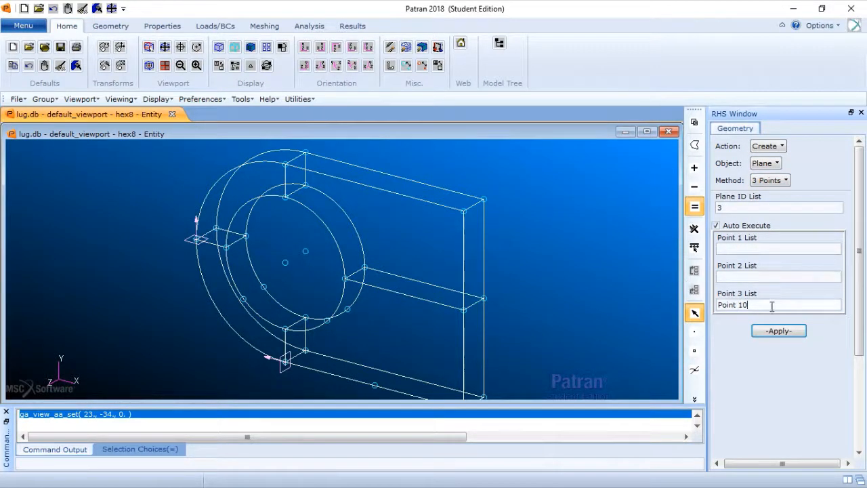
left_click_drag(773, 305, 702, 310)
key("BackSpace")
left_click(752, 248)
left_click(243, 299)
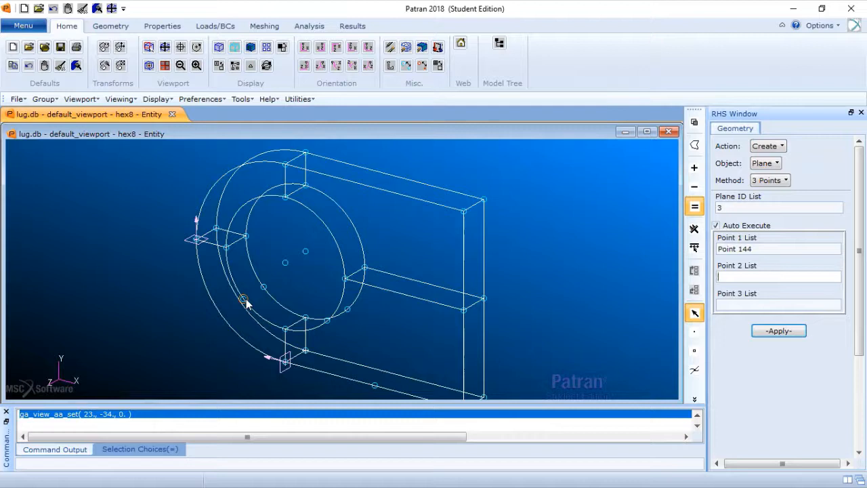
left_click(287, 265)
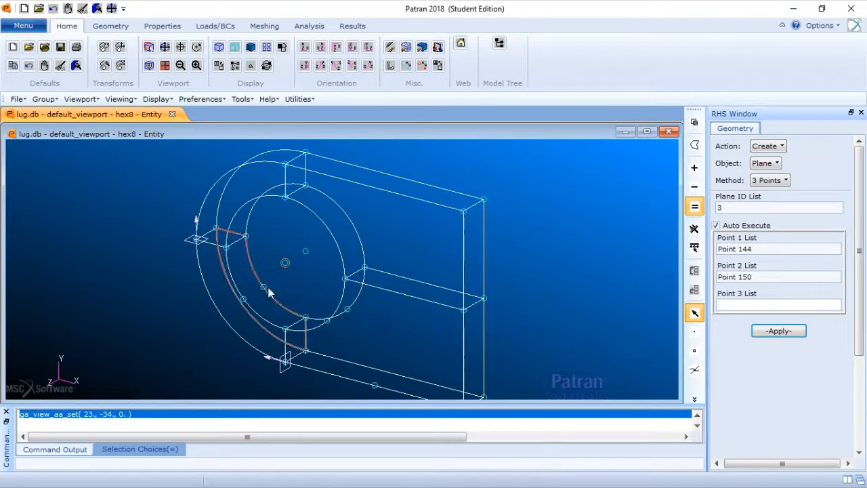
left_click(265, 288)
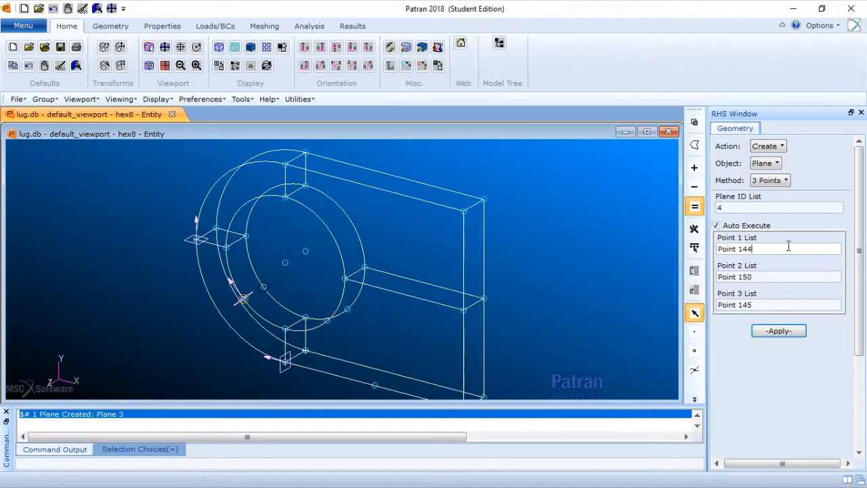
Try a 3 Points plane through Point 146, Point 148 and Point 147, and undo its creation
left_click_drag(789, 248, 634, 262)
key("BackSpace")
left_click_drag(765, 278, 701, 285)
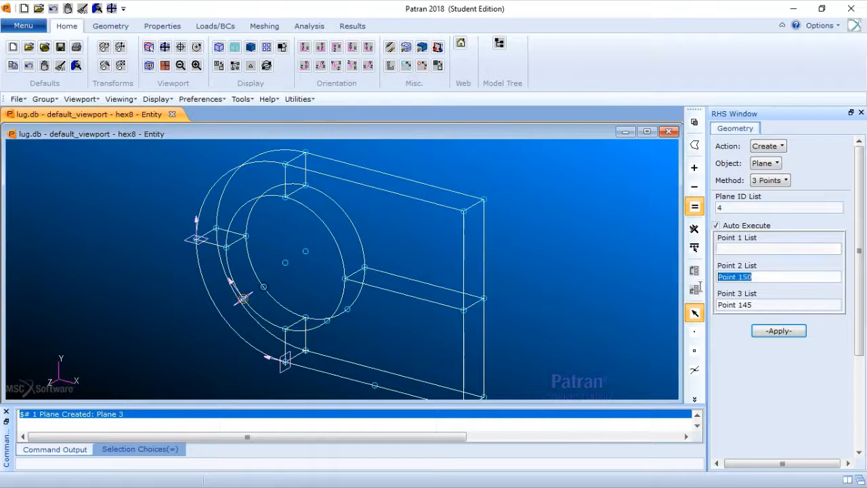
key("BackSpace")
left_click_drag(764, 303, 691, 324)
key("BackSpace")
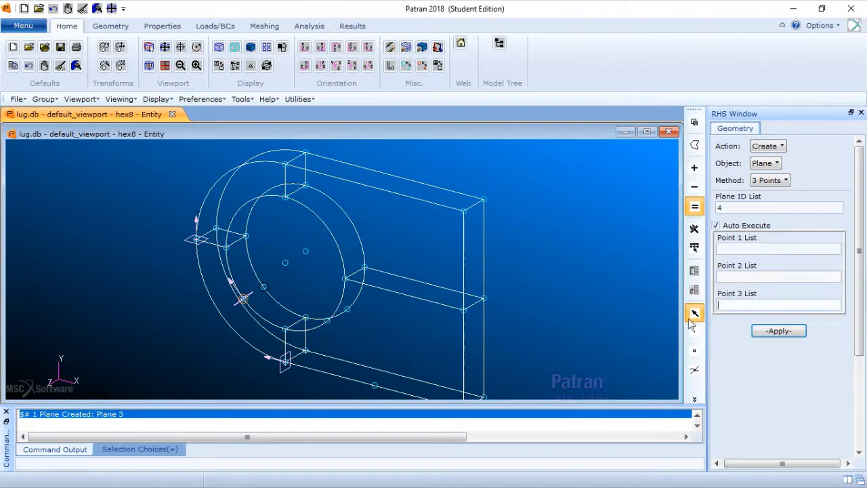
left_click(725, 248)
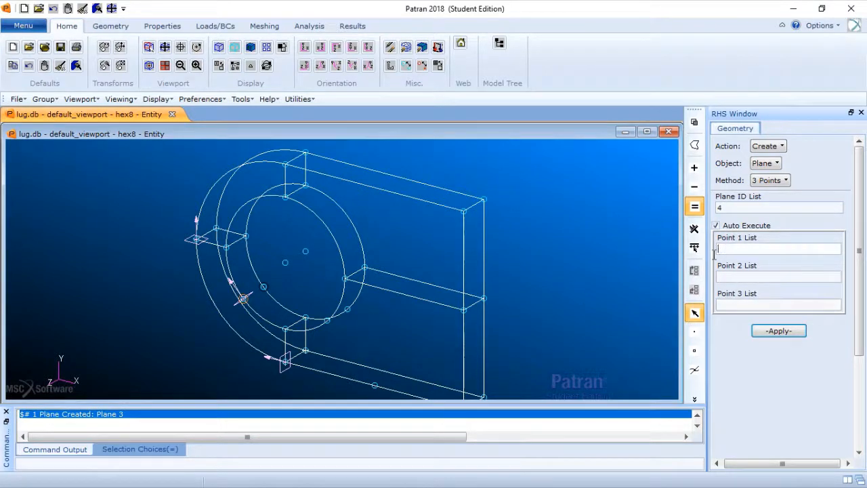
left_click(327, 320)
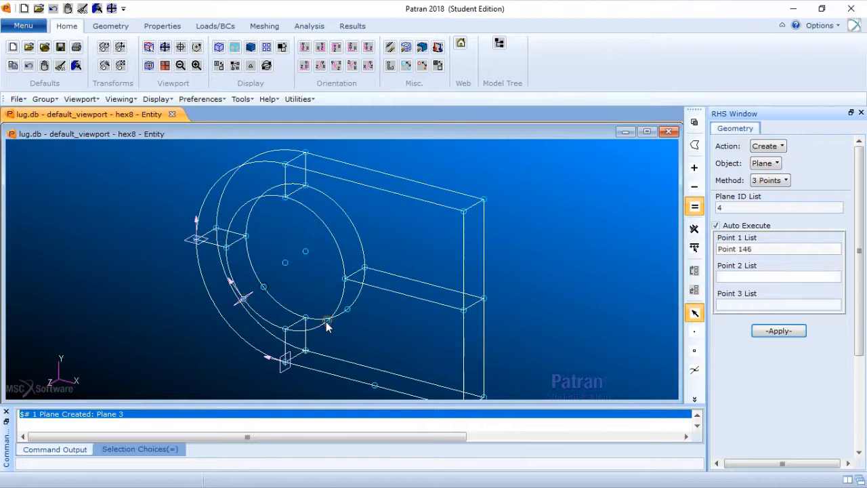
left_click(375, 385)
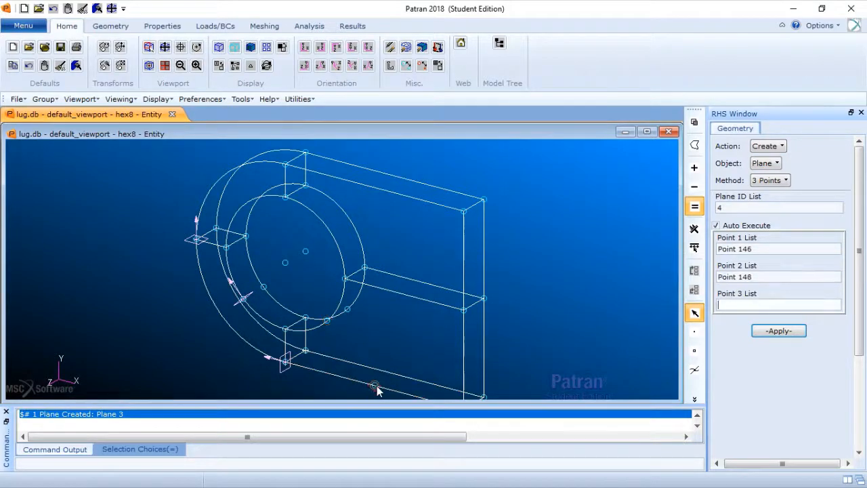
left_click(347, 311)
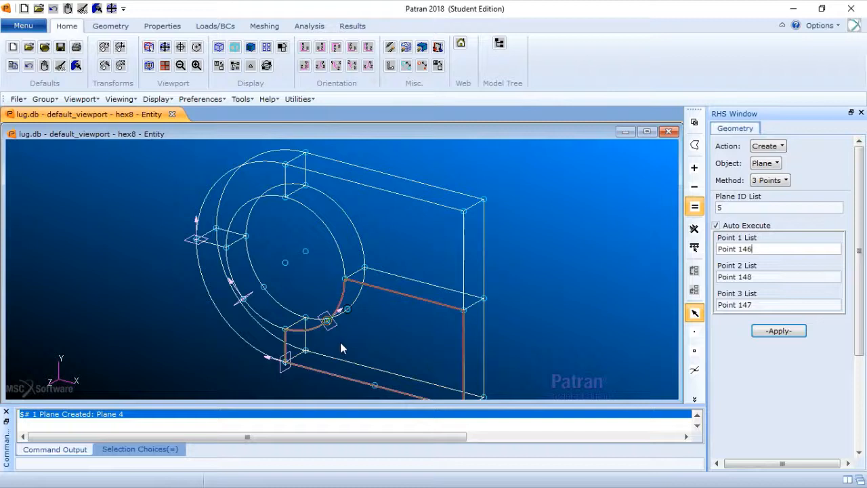
left_click(29, 65)
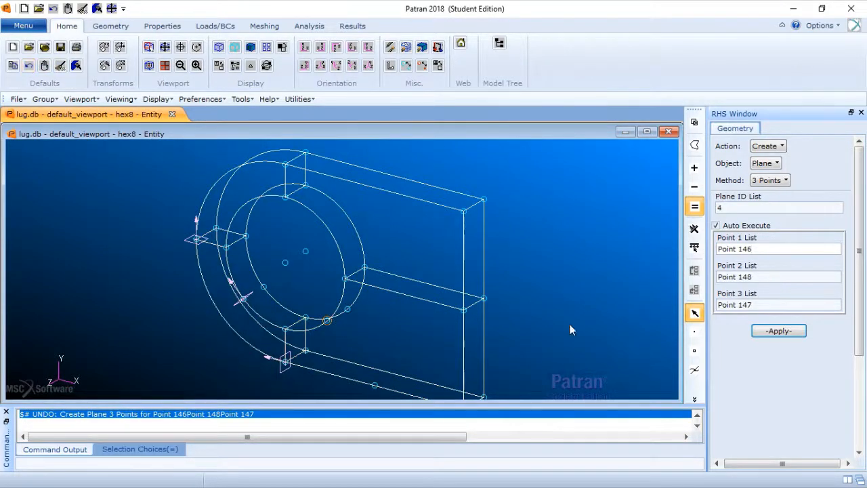
Create a 3 Points plane through Point 146, Point 147 and Point 148, replacing the previously listed points
left_click(784, 249)
key("BackSpace")
left_click(746, 277)
key("BackSpace")
left_click(746, 304)
key("BackSpace")
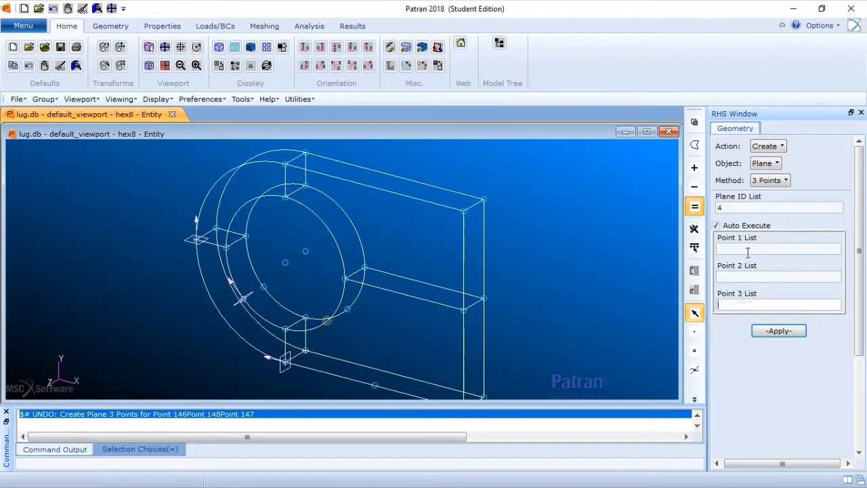
left_click(747, 249)
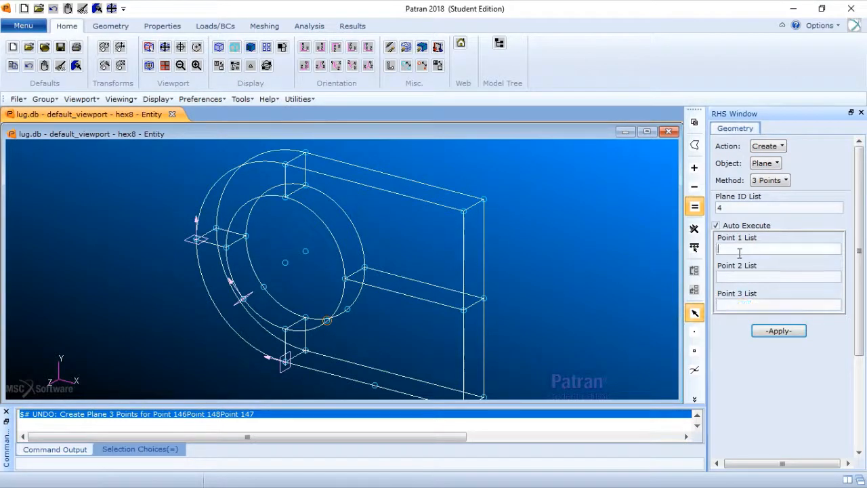
left_click(327, 321)
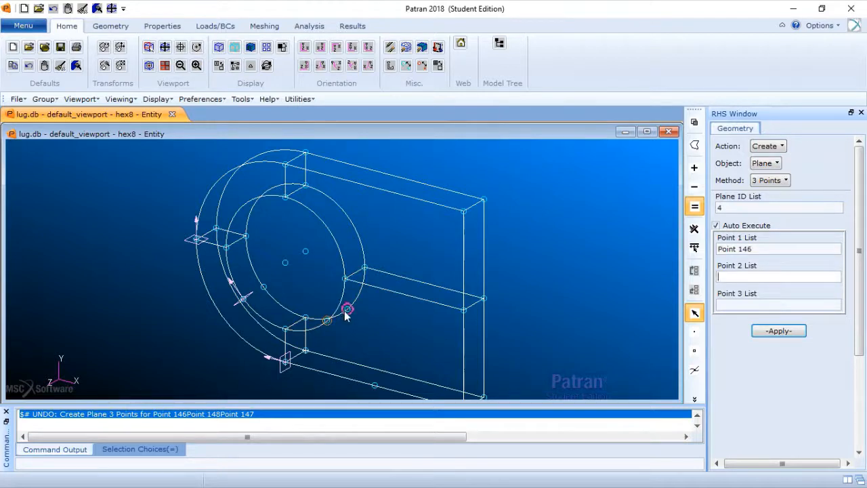
left_click(347, 310)
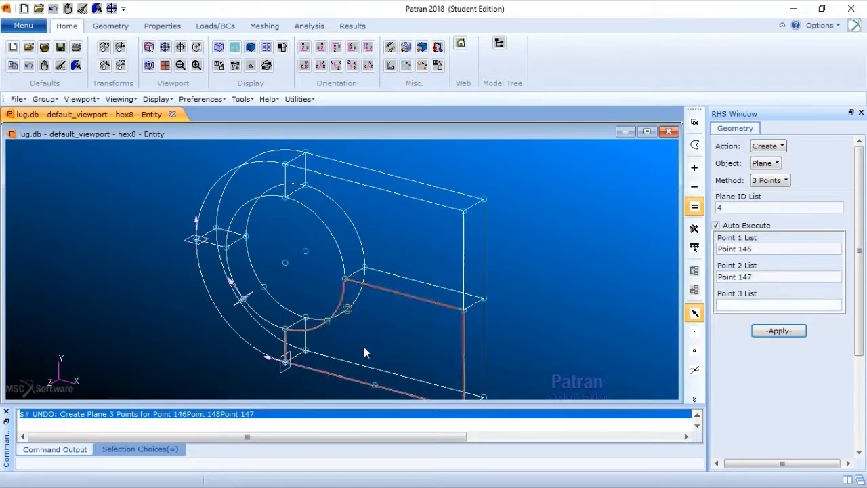
left_click(374, 386)
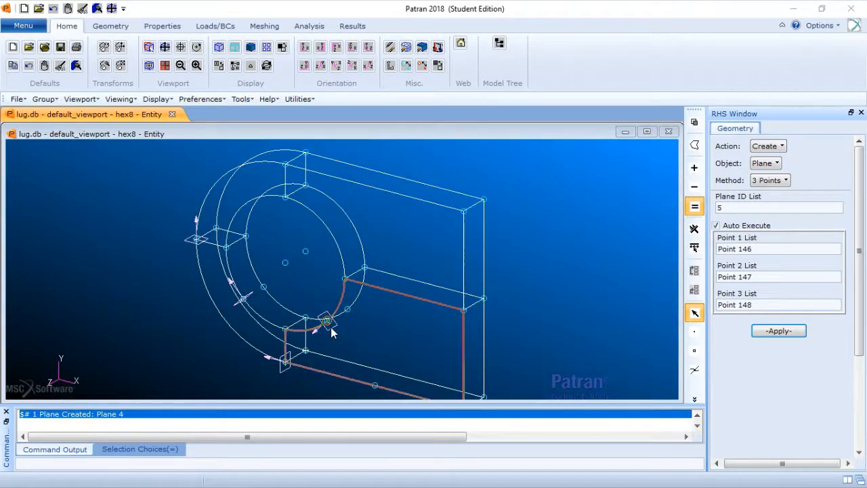
Break Solid 4 with Plane 3 using the Edit Solid Break operation, and delete the original solid
left_click(770, 147)
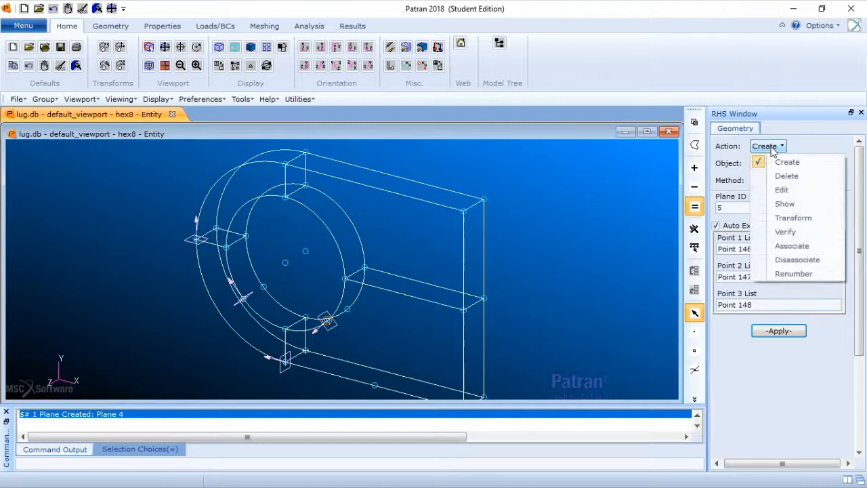
left_click(786, 192)
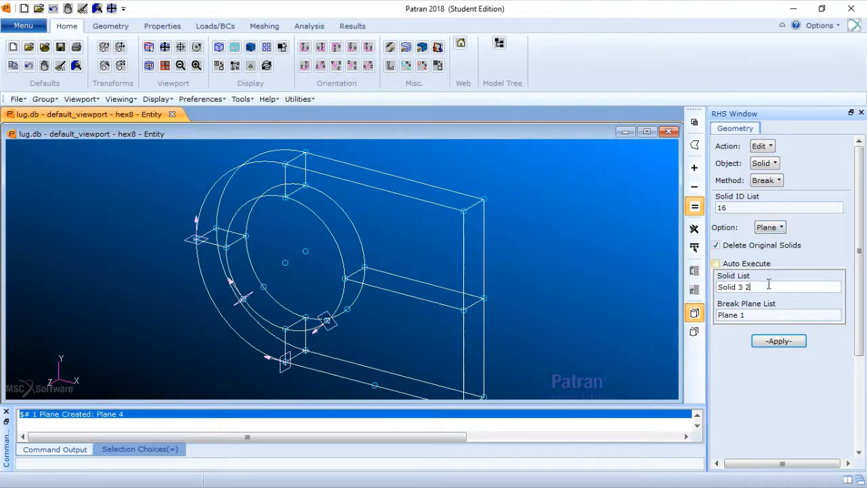
left_click_drag(772, 290, 681, 292)
key("BackSpace")
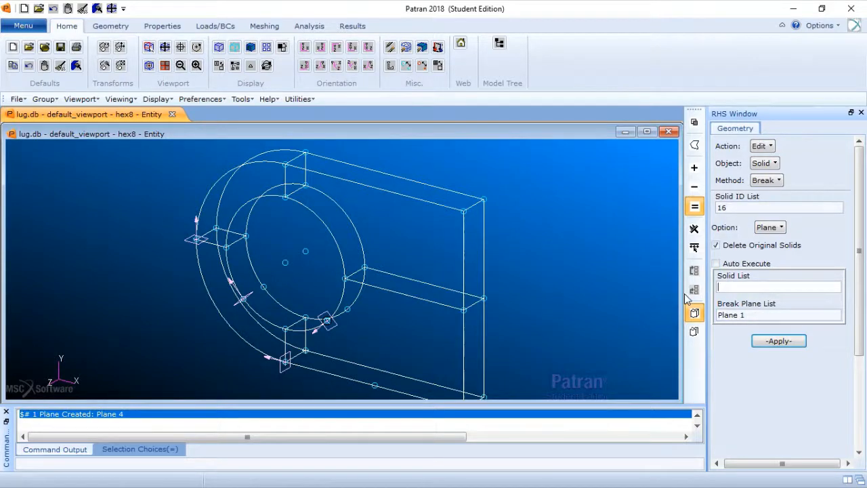
left_click(254, 319)
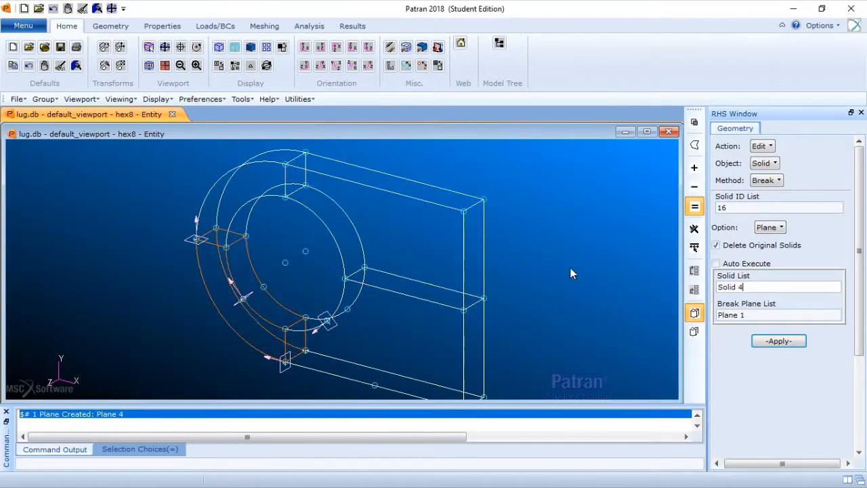
left_click(769, 314)
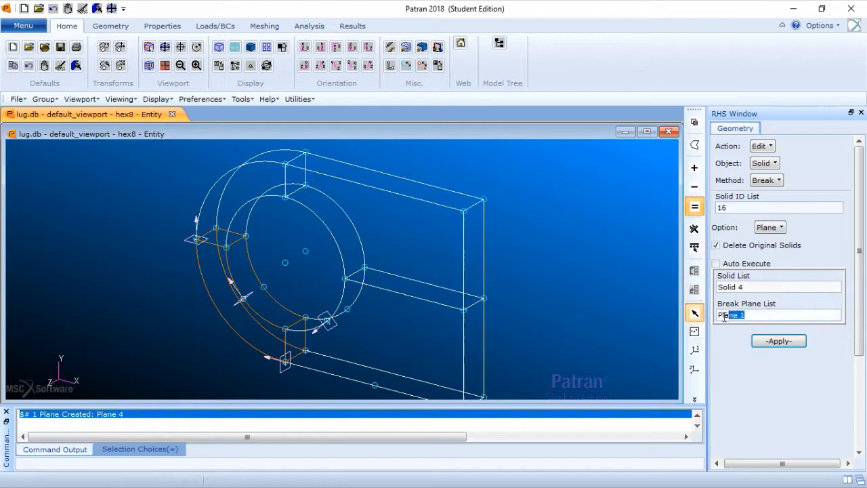
left_click(241, 300)
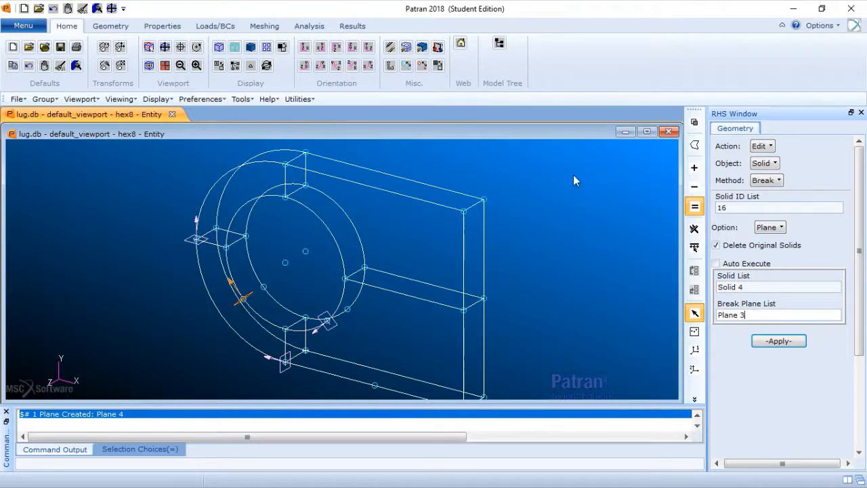
left_click(780, 342)
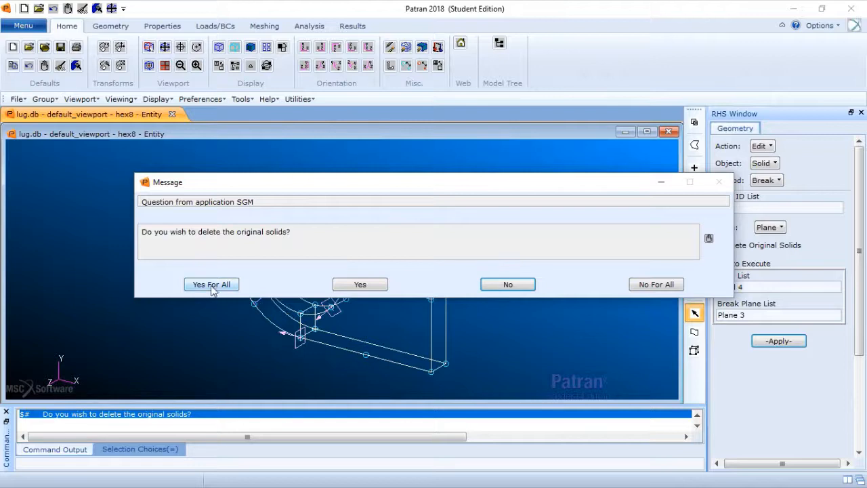
left_click(211, 285)
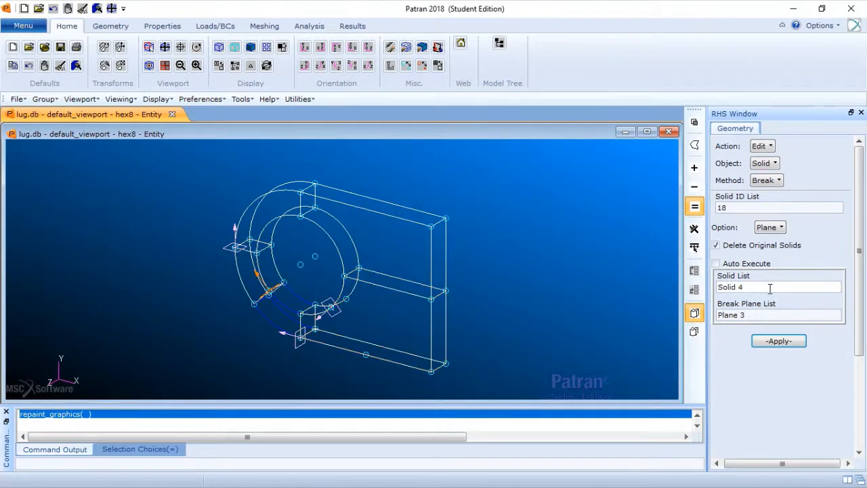
Break Solid 5 with Plane 4, delete the original solid and refresh the display
left_click(408, 327)
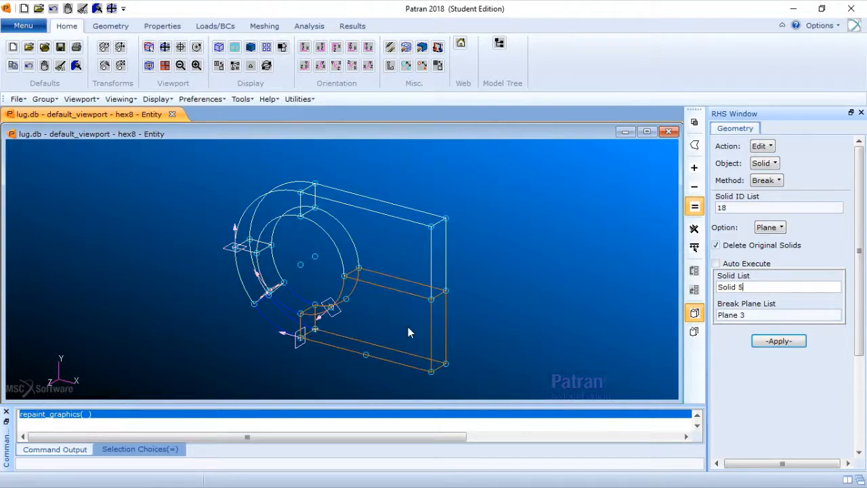
left_click(757, 318)
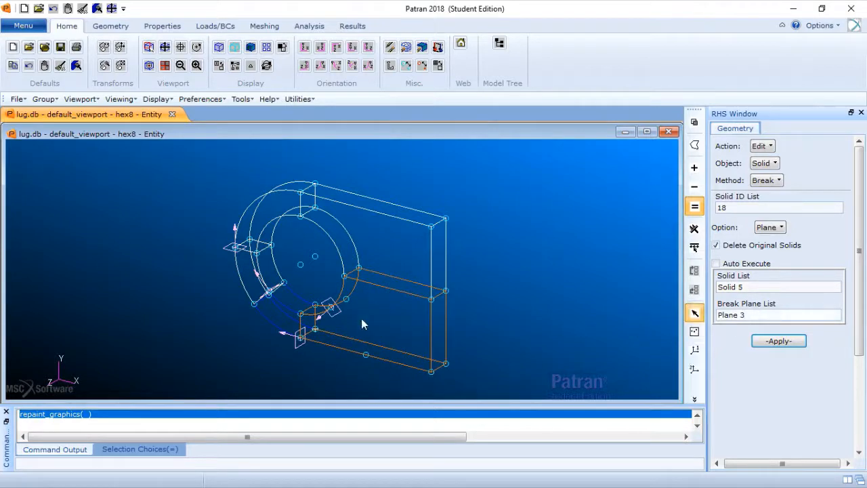
left_click(333, 320)
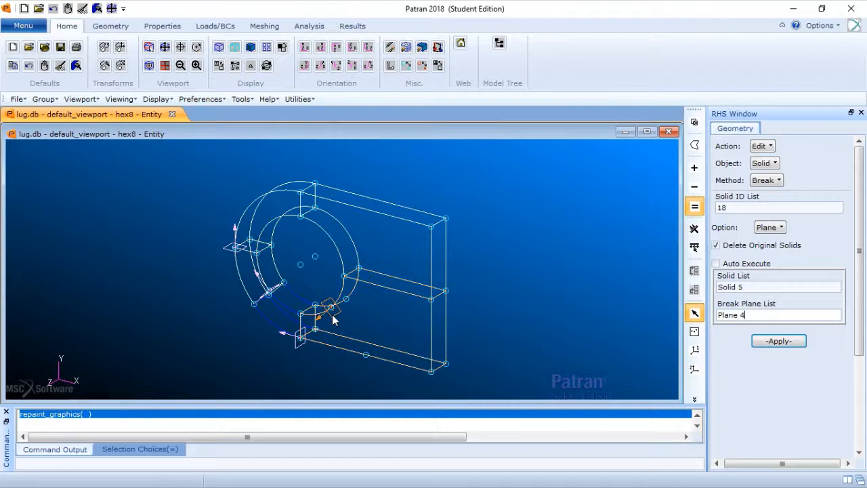
left_click(780, 343)
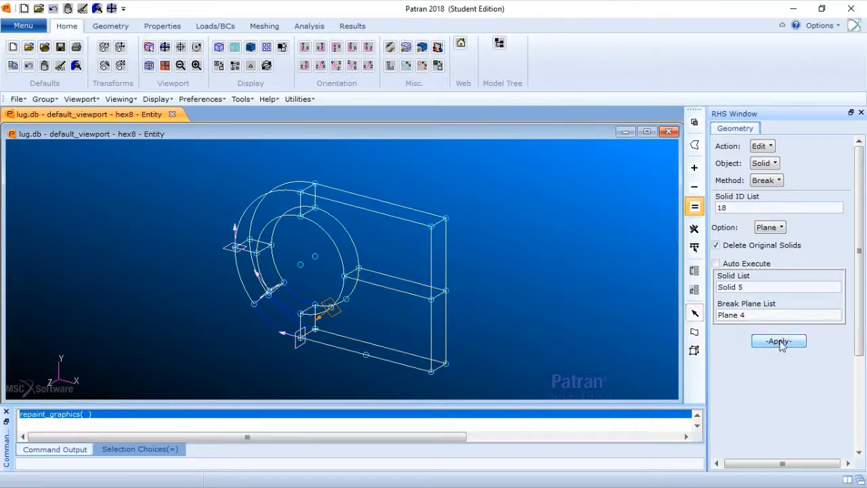
left_click(207, 283)
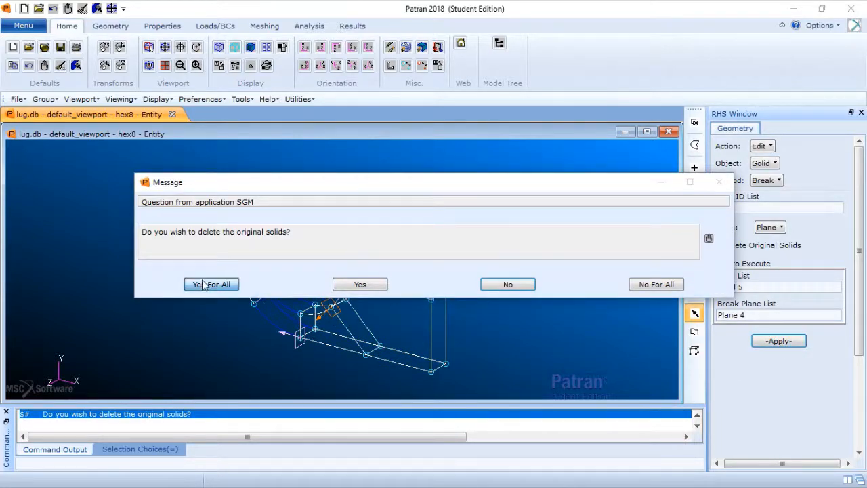
left_click(79, 66)
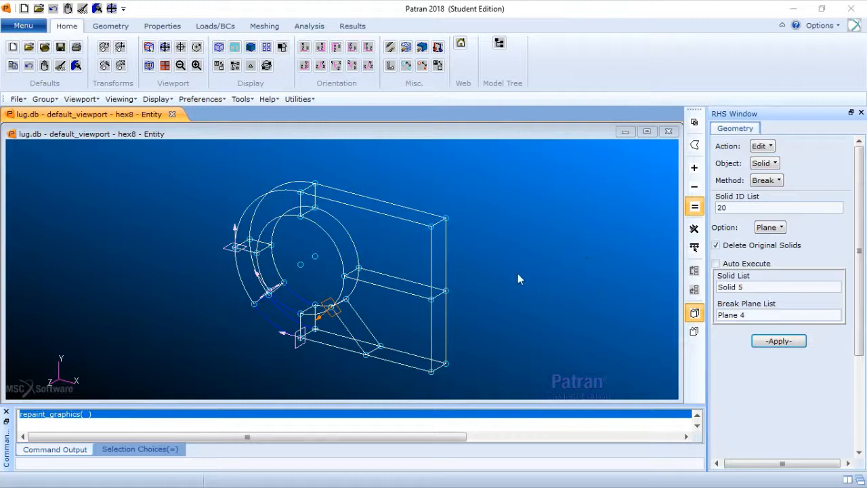
Create a point by projecting Point 163 onto the curve Solid 7.1.4 in the Normal direction
left_click(764, 147)
left_click(764, 147)
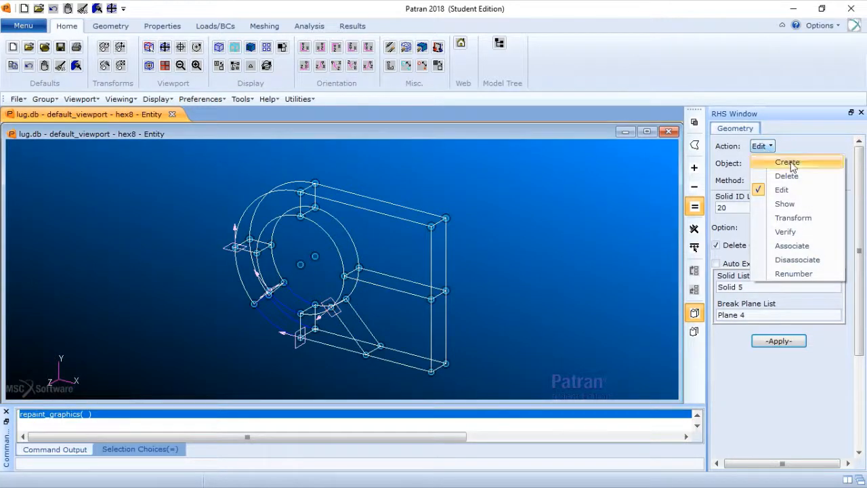
left_click(788, 162)
left_click(777, 166)
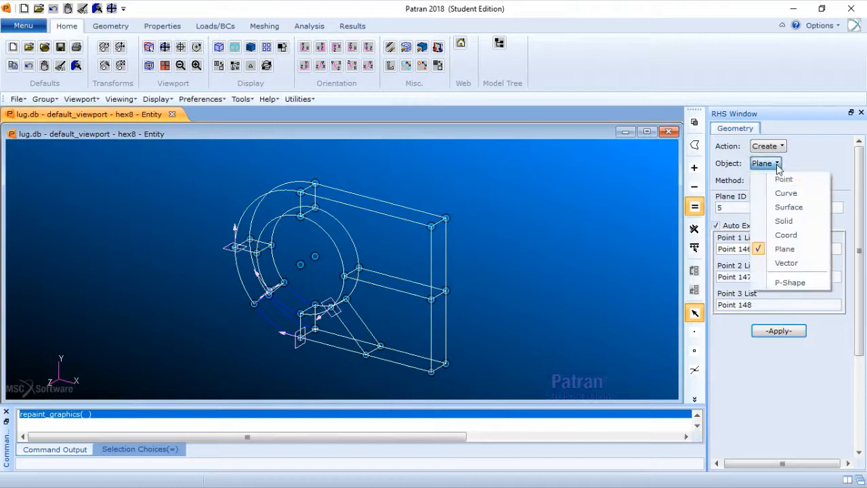
left_click(785, 179)
left_click(789, 184)
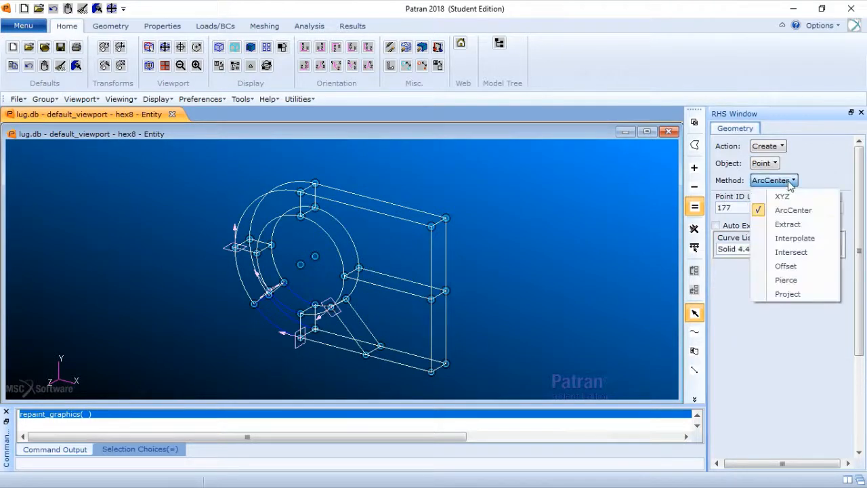
left_click(799, 294)
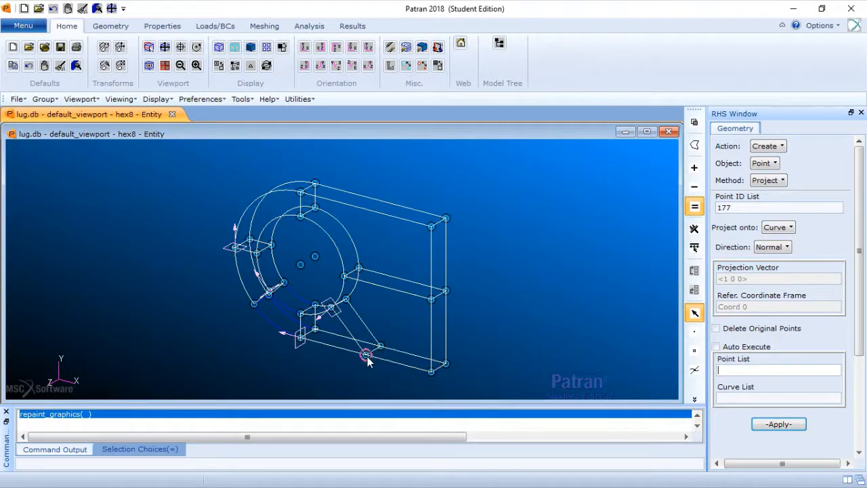
left_click(367, 357)
left_click(803, 399)
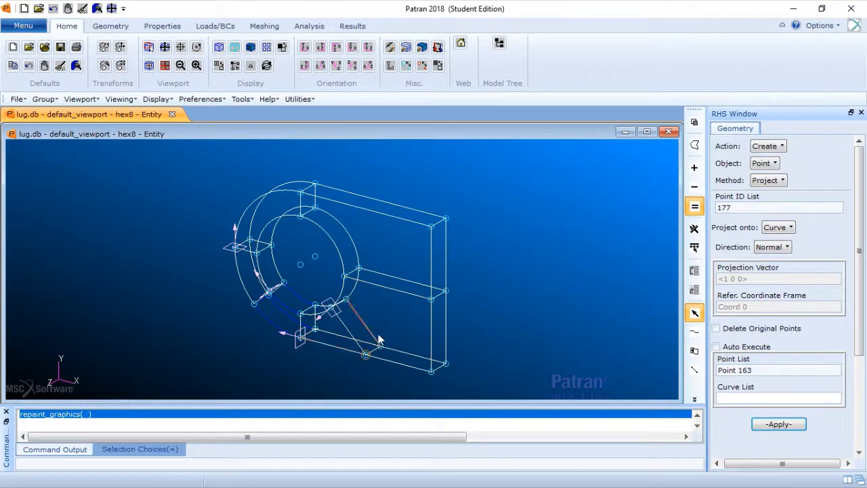
left_click(371, 285)
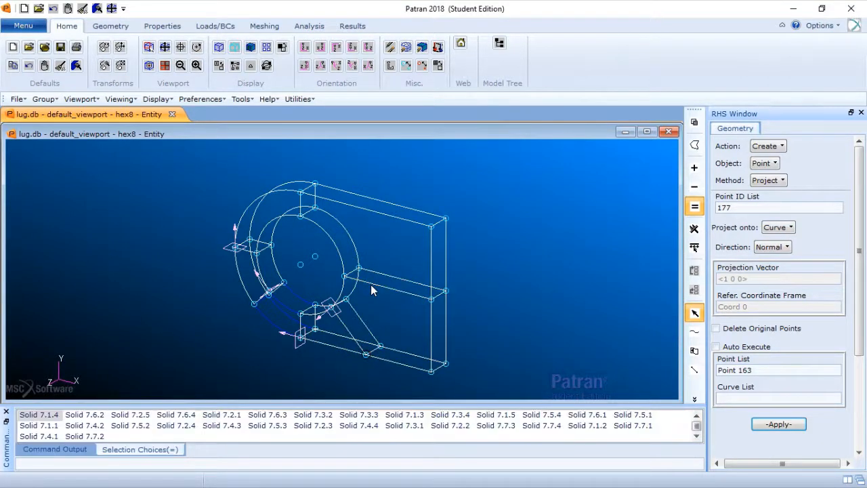
left_click(780, 424)
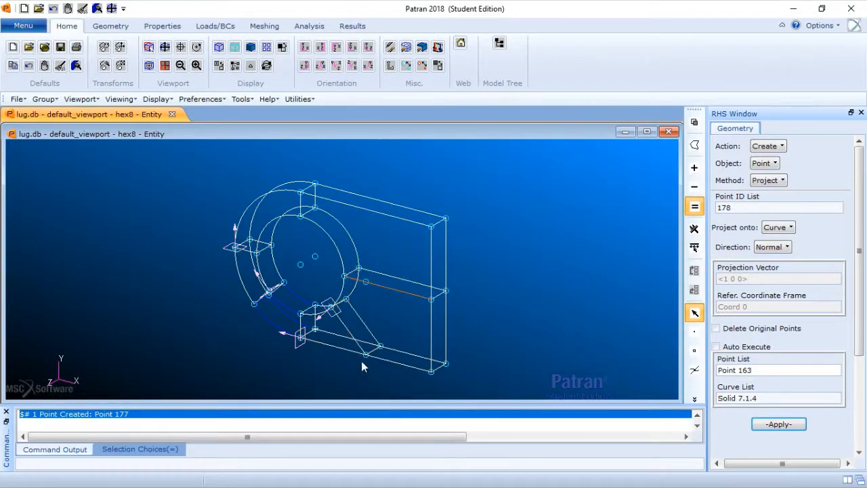
Create a 3 Points plane through Point 148, Point 177 and Point 164, replacing the previously listed points
scroll(361, 360, "up", 3)
middle_click_drag(403, 340, 415, 238, "shift")
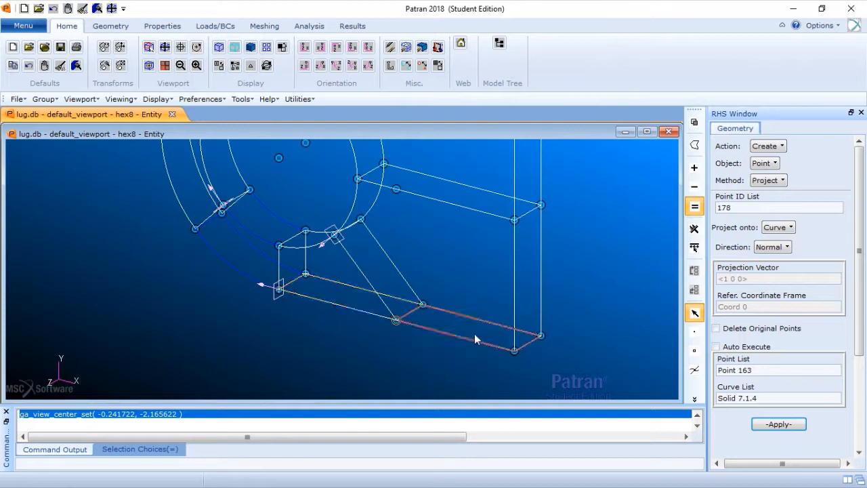
left_click(777, 149)
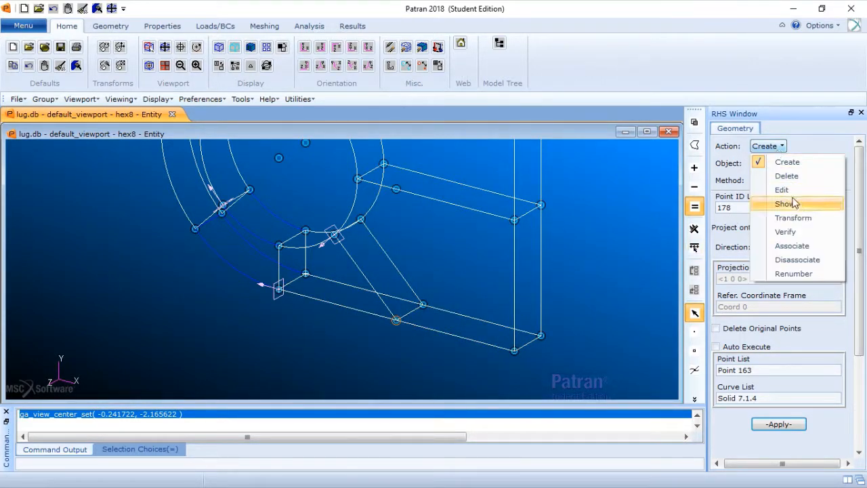
left_click(783, 162)
left_click(764, 163)
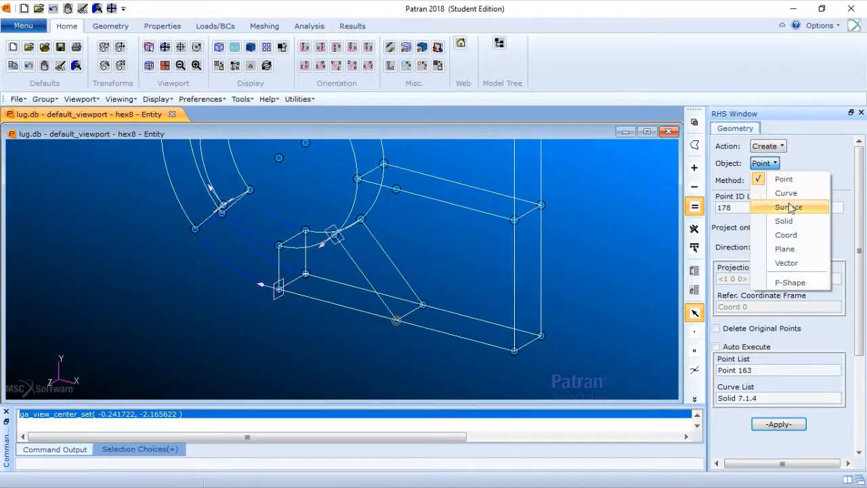
left_click(786, 248)
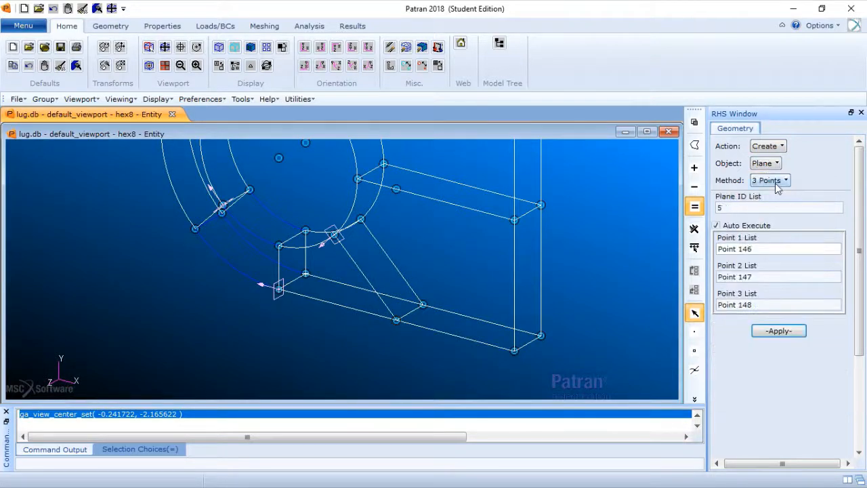
left_click_drag(776, 249, 665, 260)
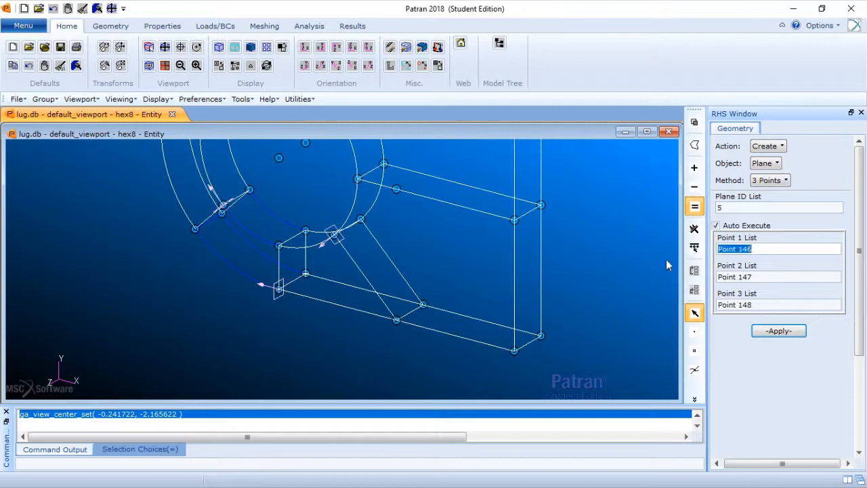
key("BackSpace")
left_click_drag(766, 276, 718, 277)
key("BackSpace")
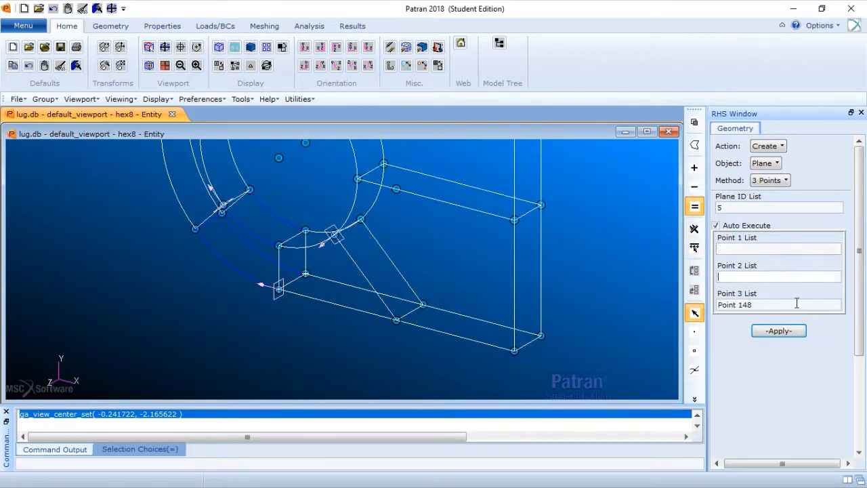
left_click_drag(797, 304, 719, 306)
key("BackSpace")
left_click(749, 247)
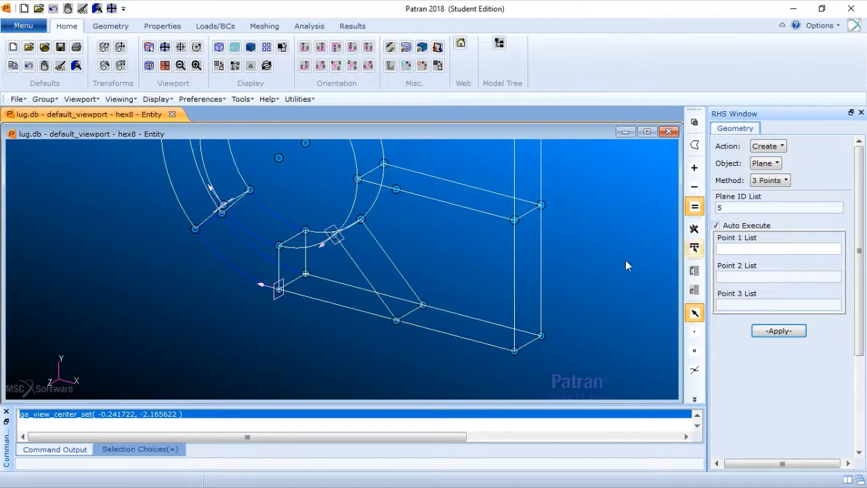
left_click(396, 320)
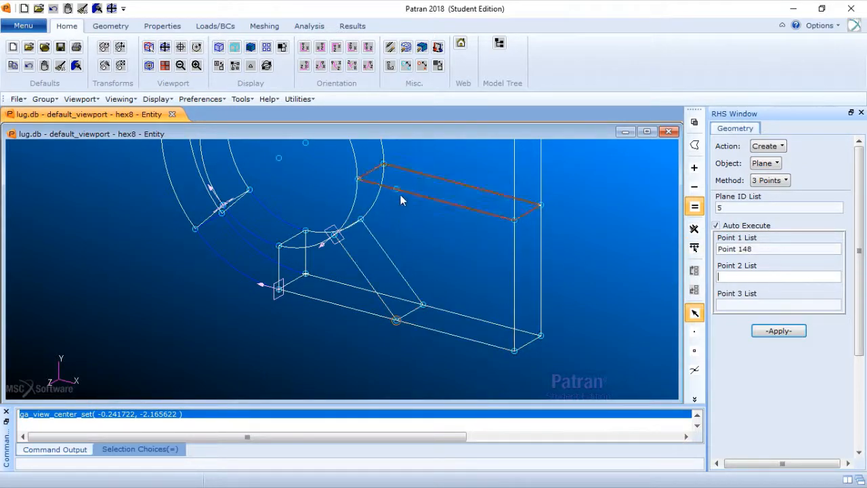
left_click(397, 189)
left_click(422, 302)
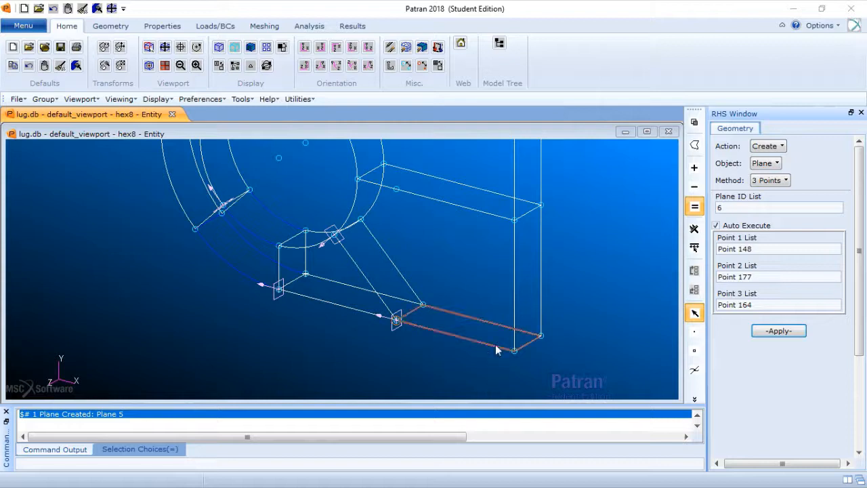
Break Solid 19 with Plane 5 using the Edit Solid Break operation, and delete the original solid
left_click(778, 150)
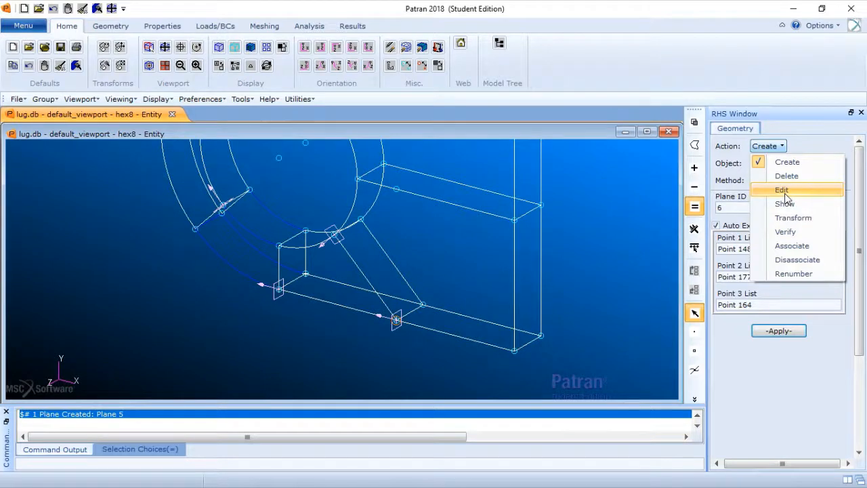
left_click(796, 218)
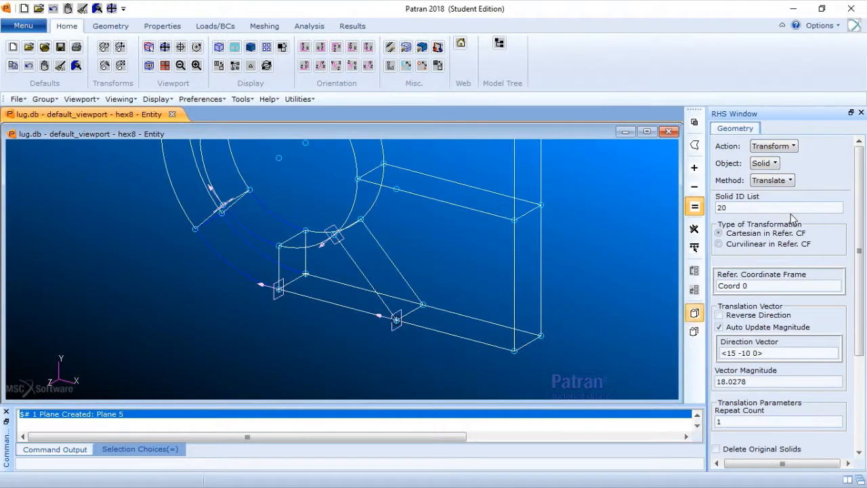
left_click(781, 147)
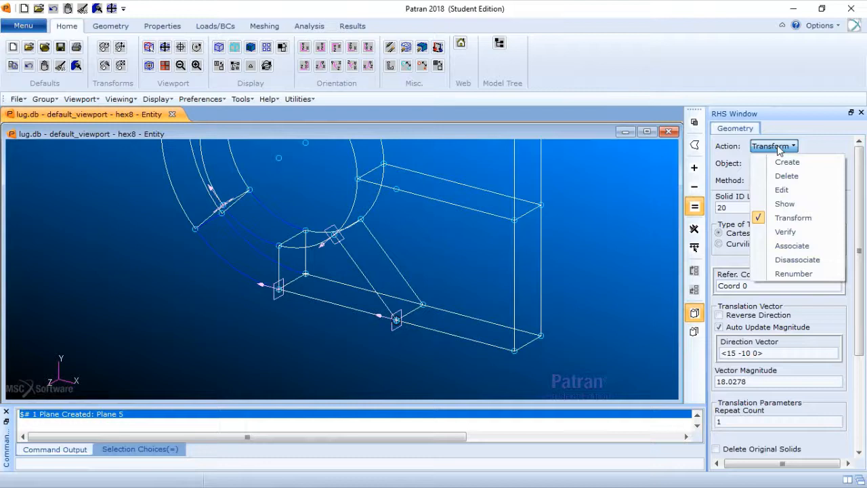
left_click(779, 190)
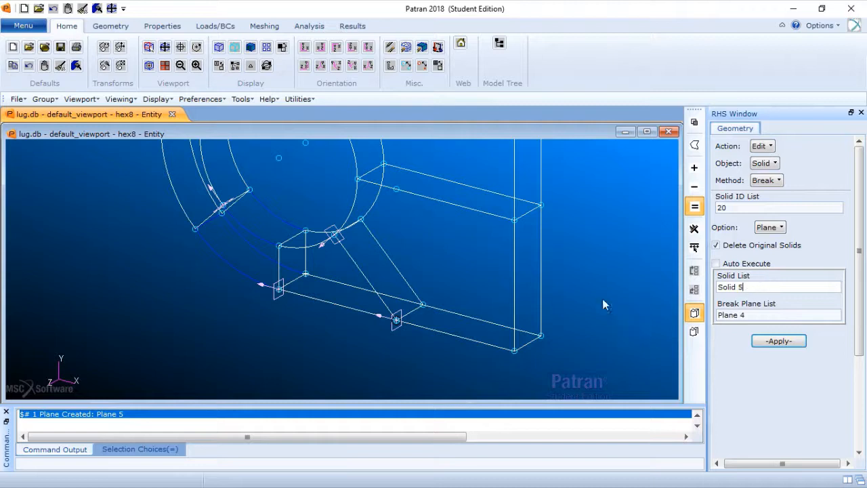
left_click(460, 285)
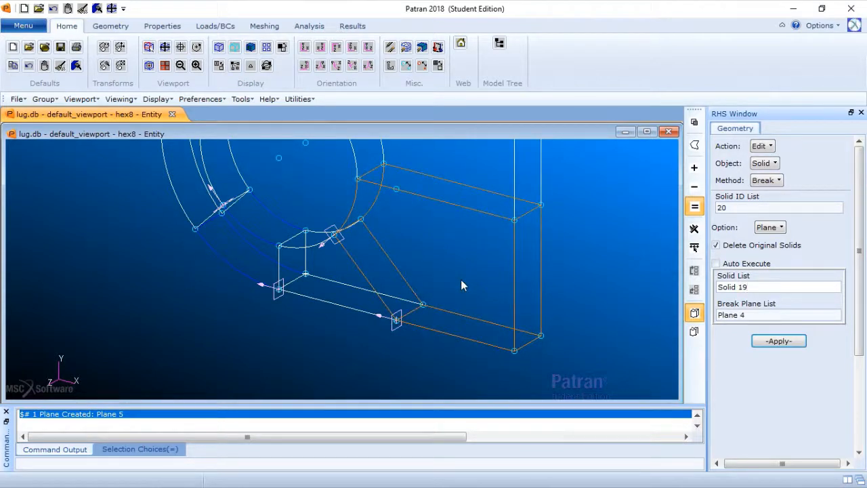
left_click(761, 315)
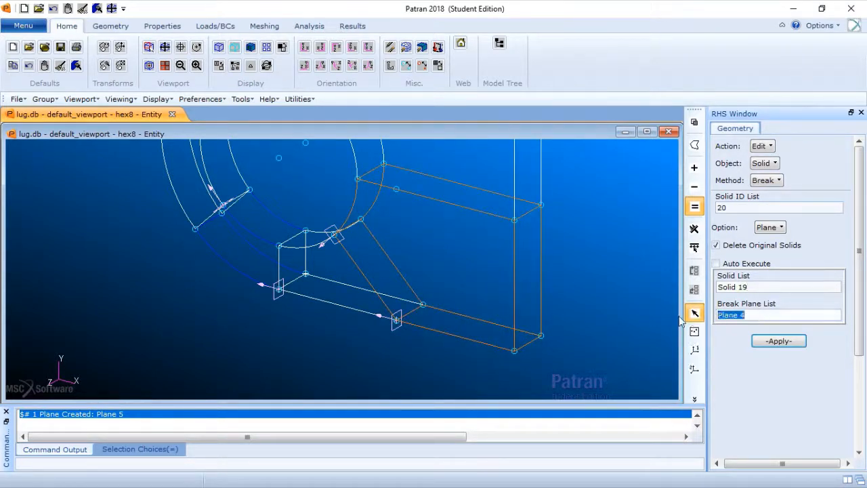
left_click(391, 328)
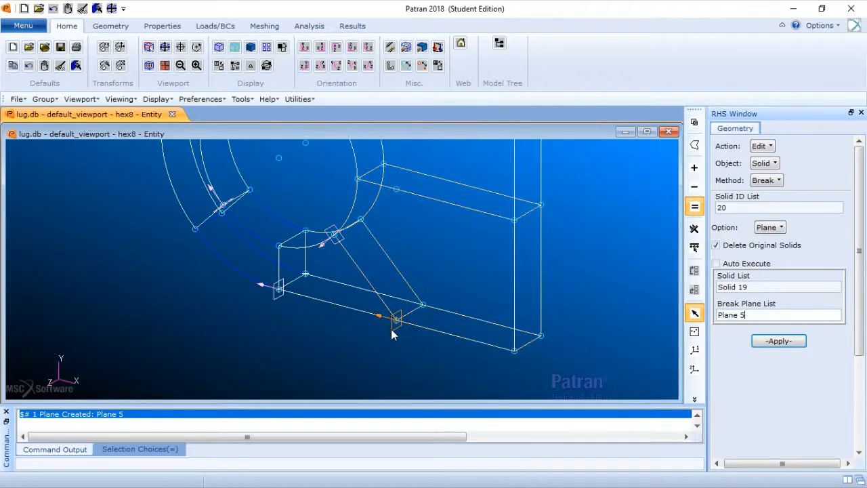
left_click(778, 341)
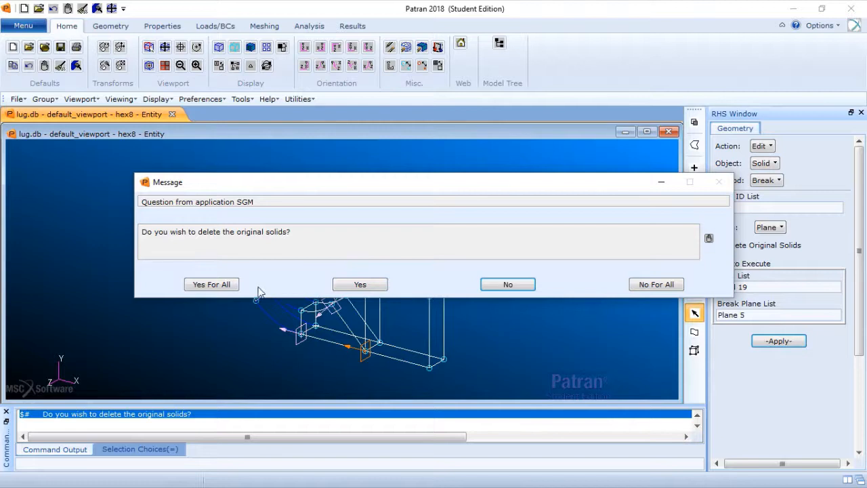
left_click(211, 285)
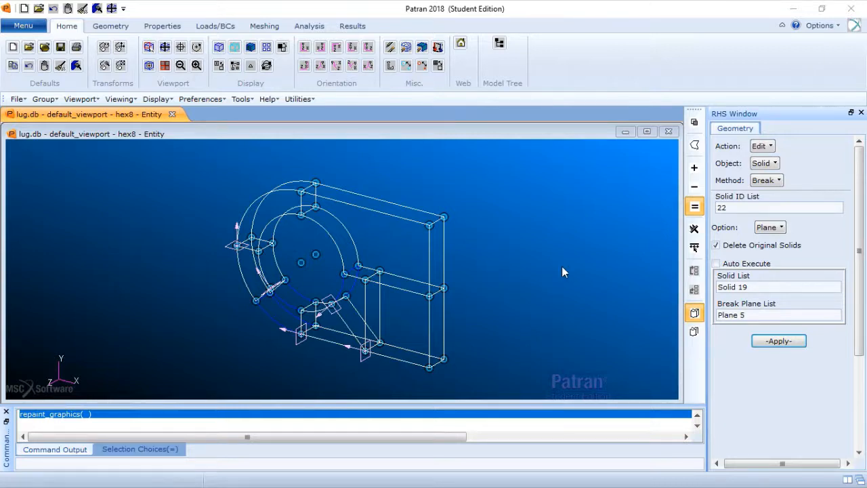
Delete Solid 7 and Solid 6, the two upper lug solids, and refresh the display
left_click(762, 146)
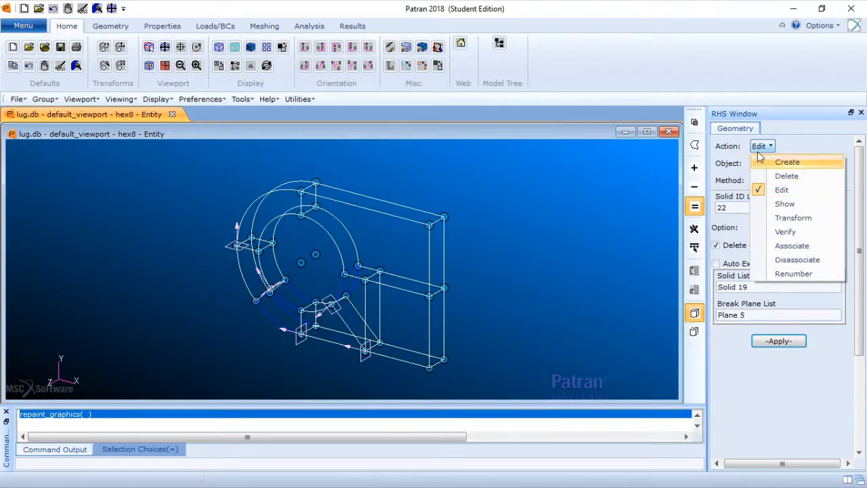
left_click(803, 179)
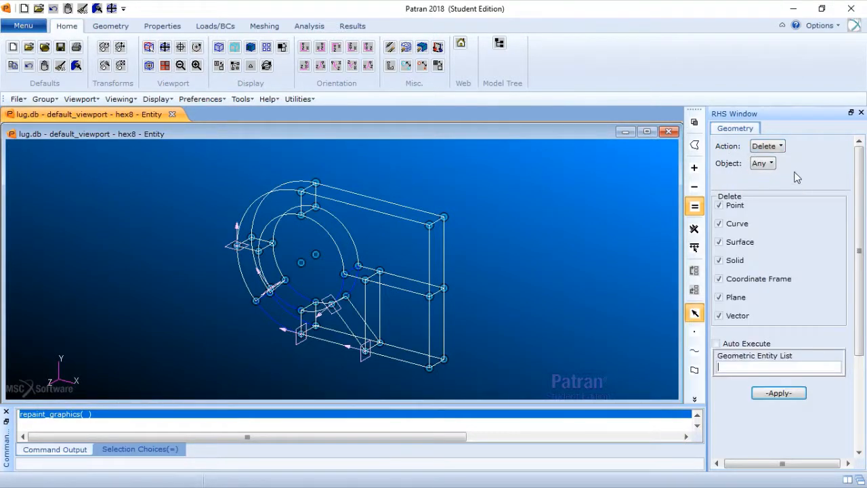
left_click(767, 166)
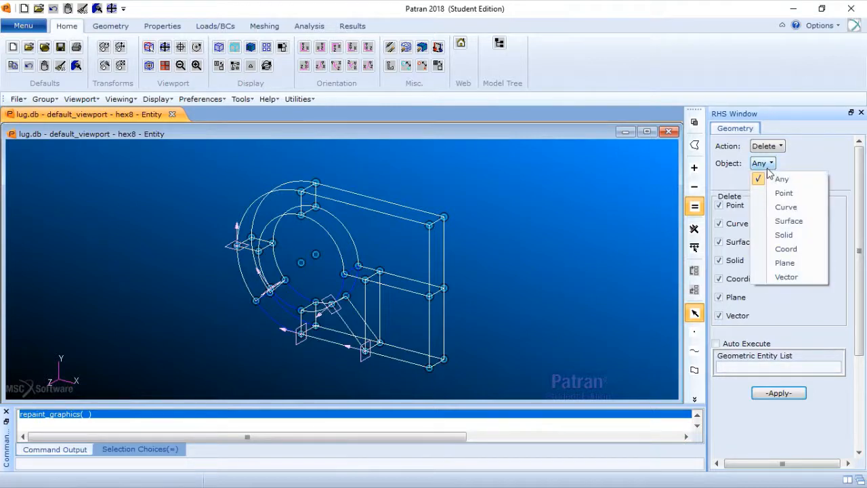
left_click(794, 234)
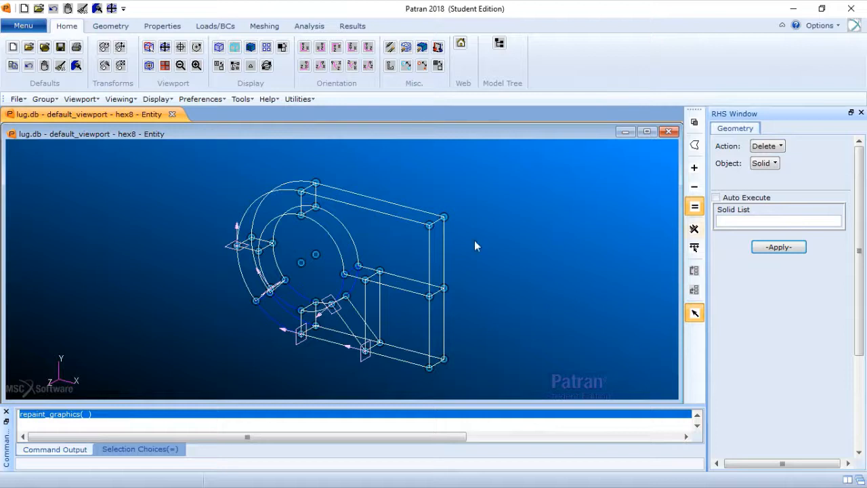
left_click(385, 246)
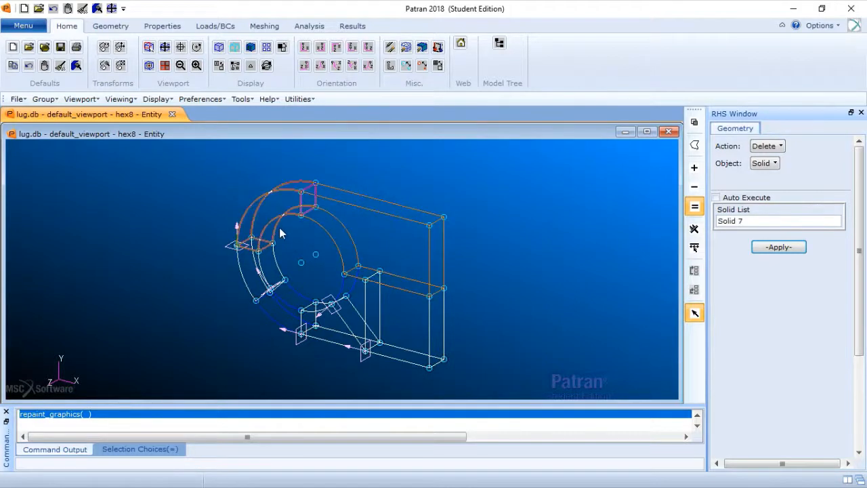
left_click(259, 224)
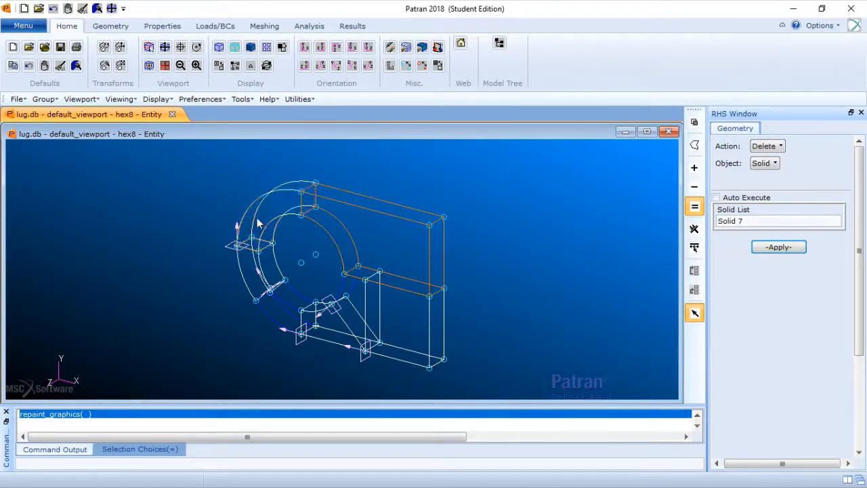
left_click(791, 248)
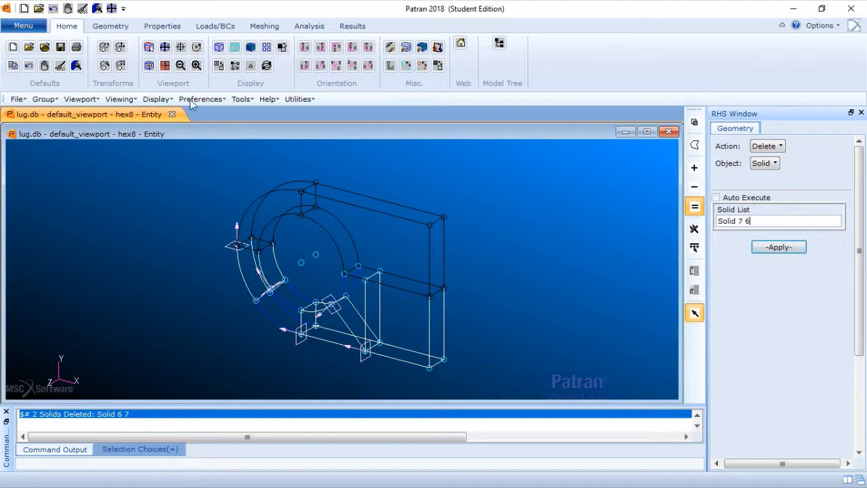
left_click(75, 66)
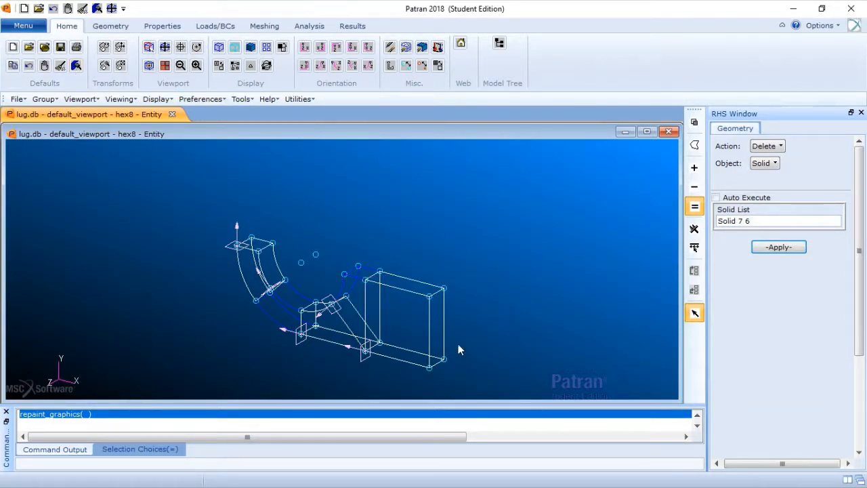
Delete Planes 1 to 5 from the model, and reduce the displayed point size to 1
left_click(764, 162)
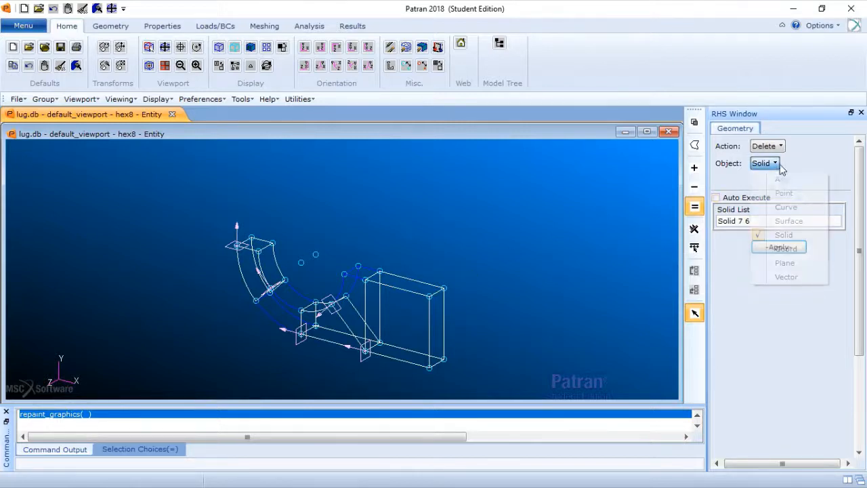
left_click(790, 263)
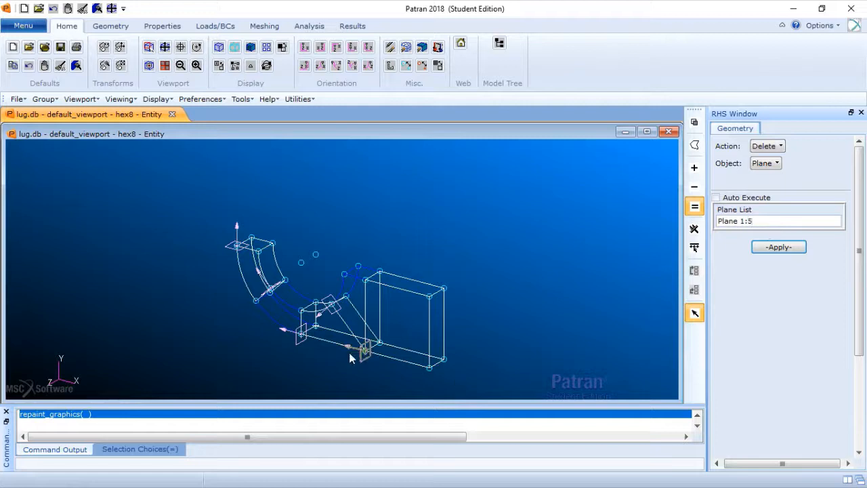
left_click(777, 247)
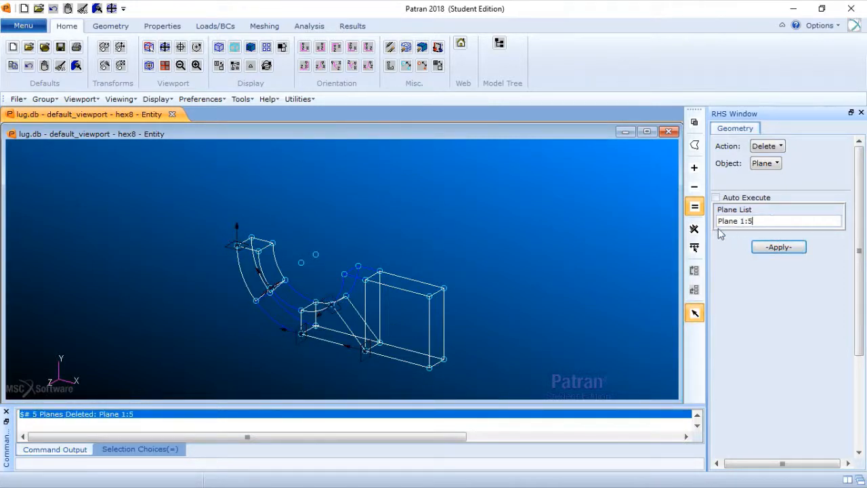
left_click(74, 67)
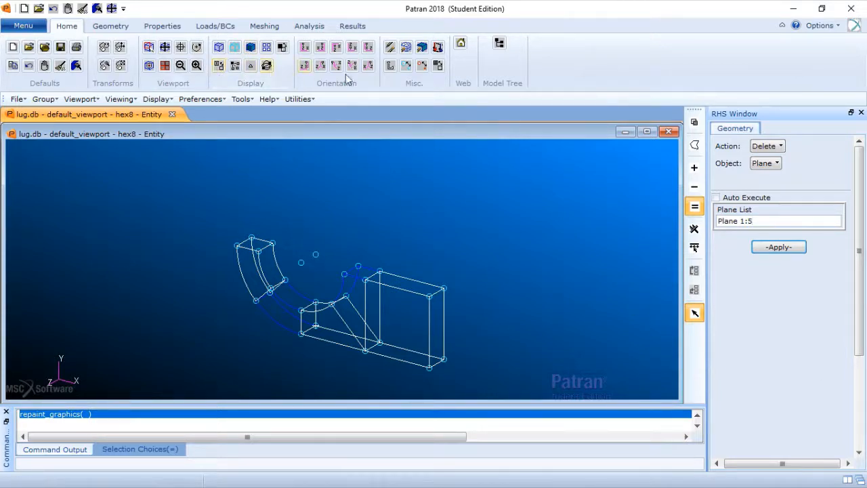
left_click(408, 67)
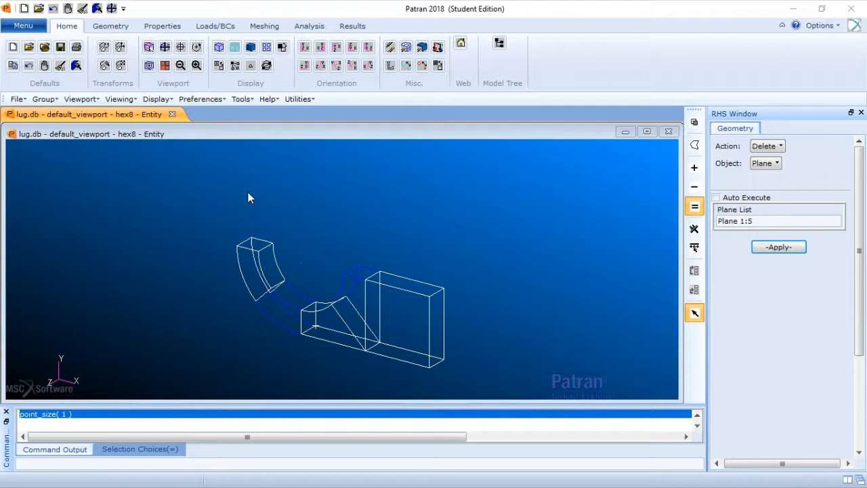
Refit Solids 16:18, 20 and 21 to TriCubicNet with densities of 1, deleting the originals and allowing all duplicate solids
left_click(779, 146)
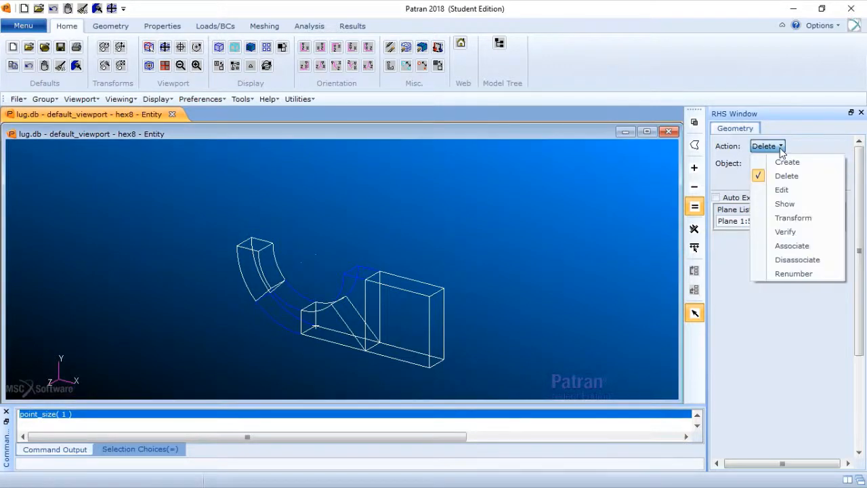
left_click(794, 191)
left_click(794, 190)
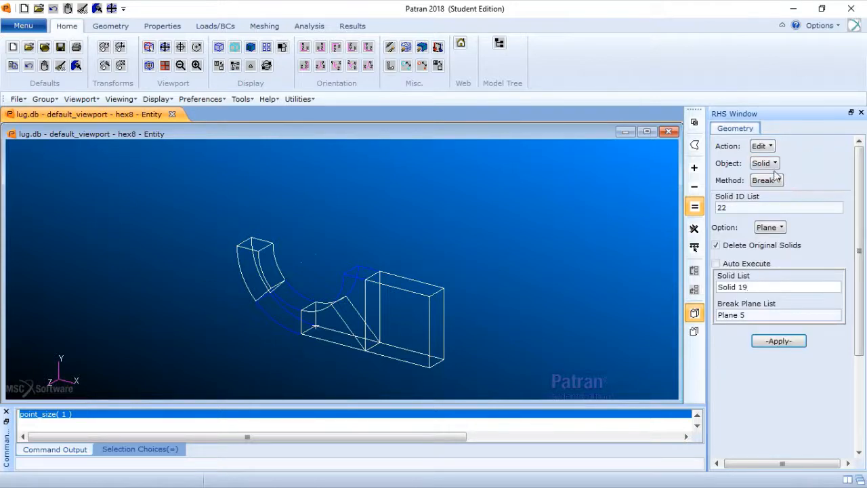
left_click(776, 181)
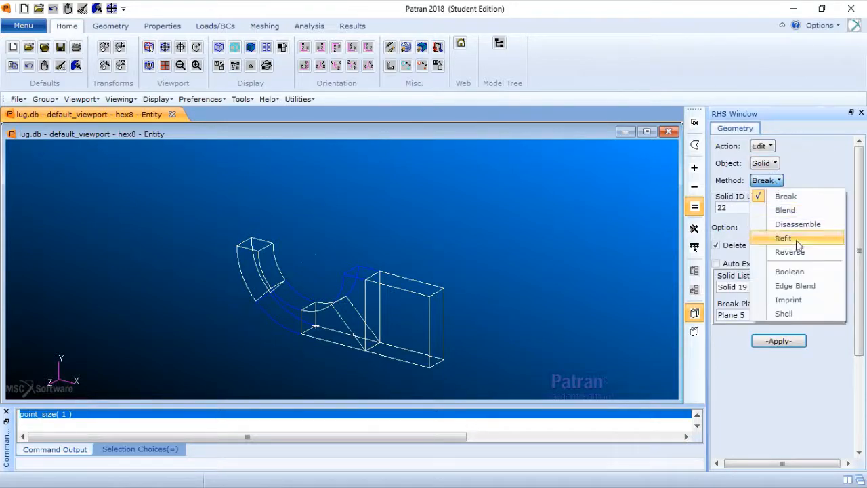
left_click(786, 238)
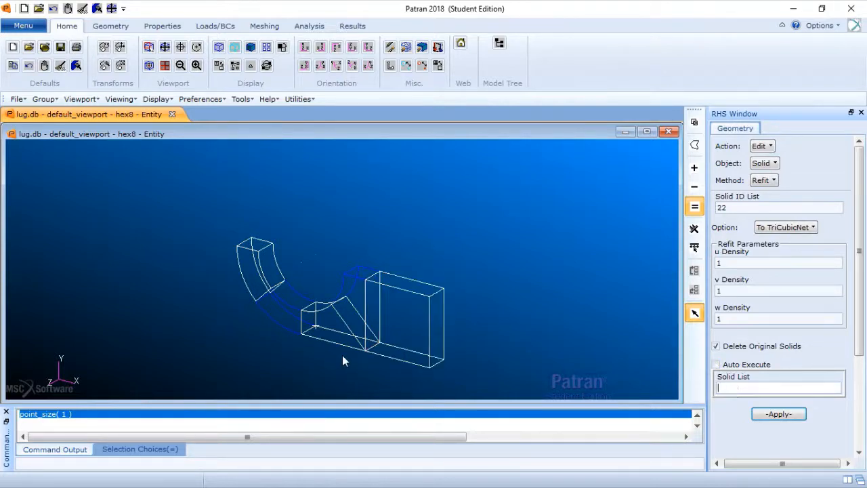
left_click_drag(472, 379, 479, 382)
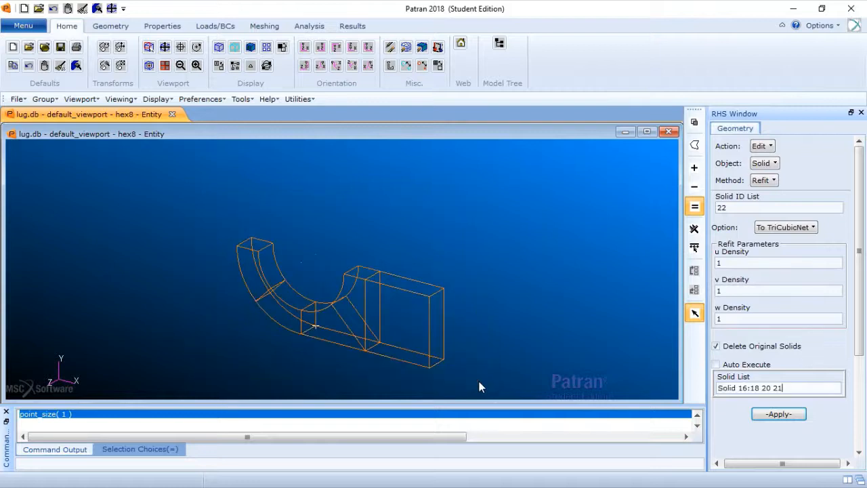
left_click(777, 414)
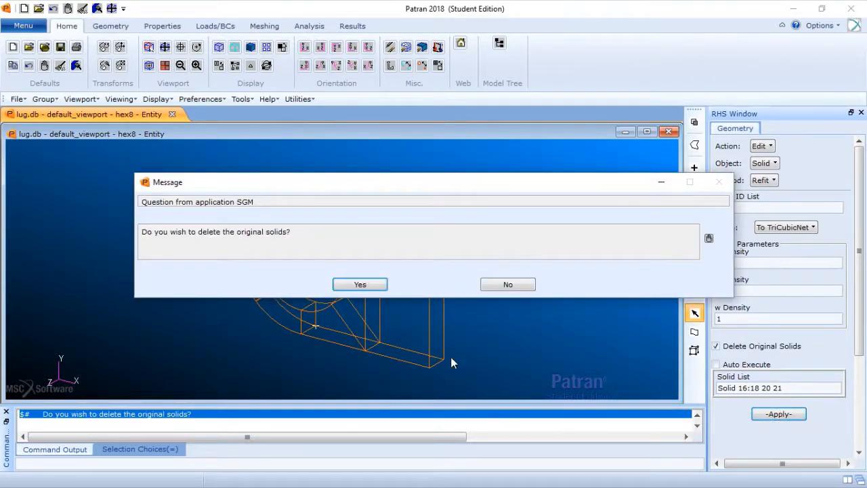
left_click(359, 285)
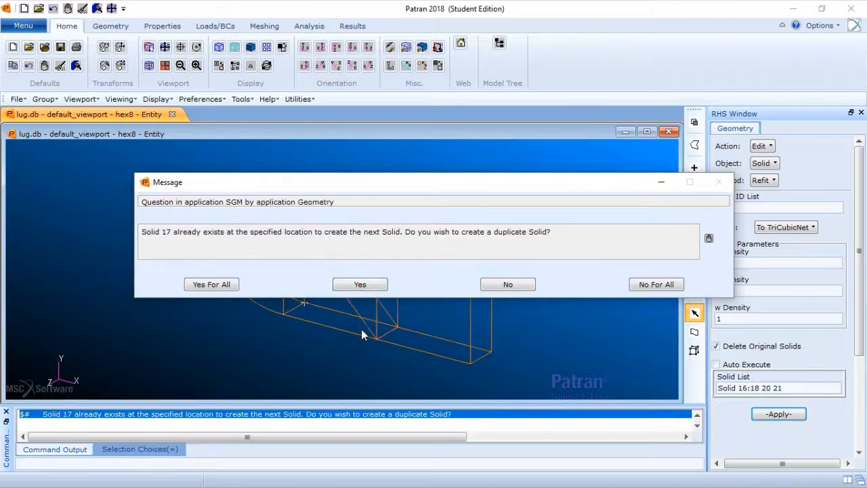
left_click(215, 285)
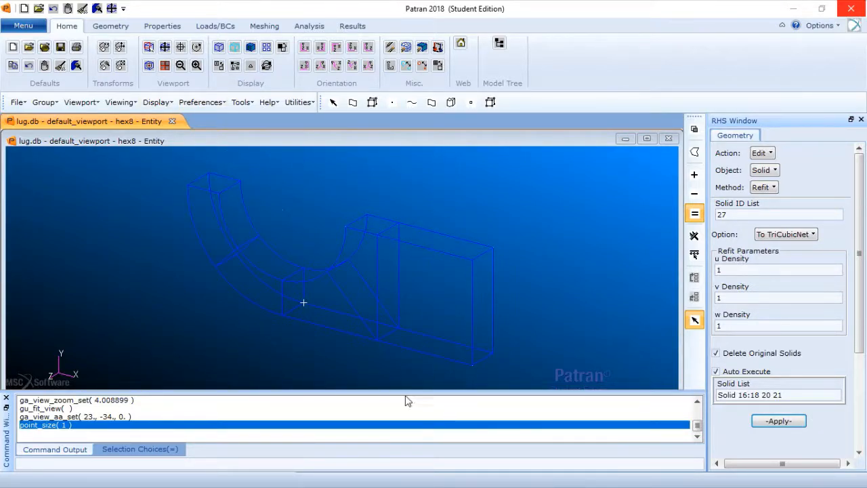
Turn on the solid labels and enlarge the displayed points to size 9
left_click(392, 71)
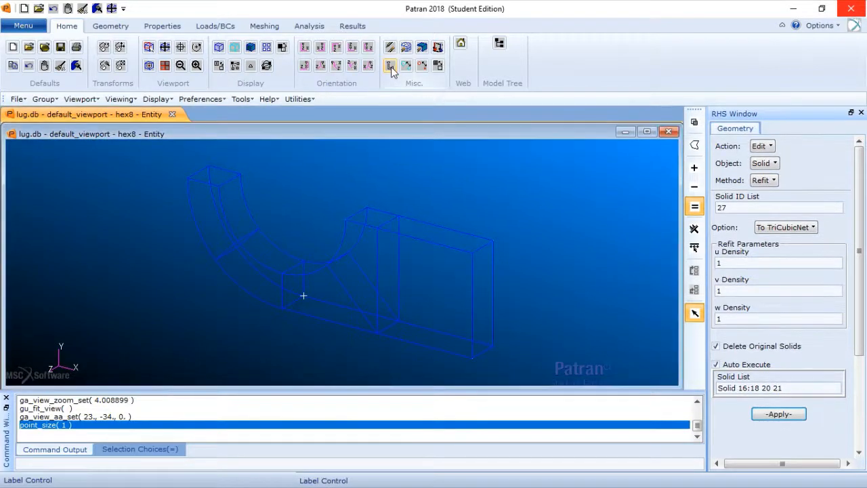
left_click(391, 71)
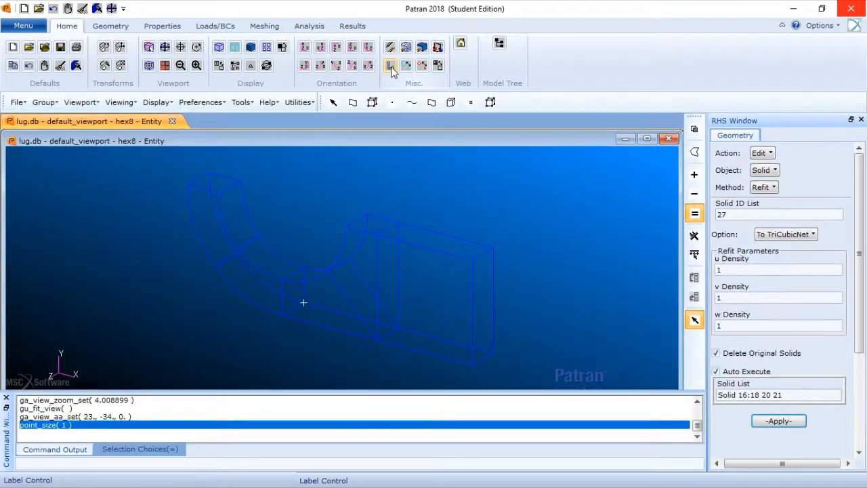
left_click(451, 103)
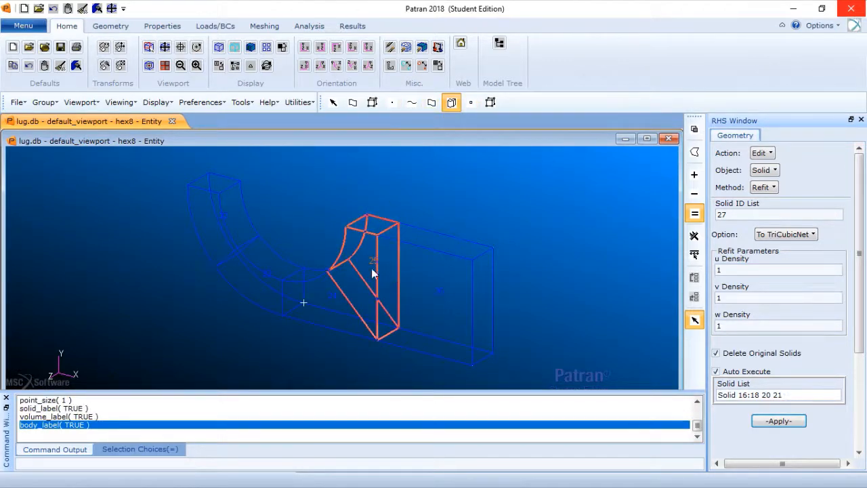
left_click(300, 302)
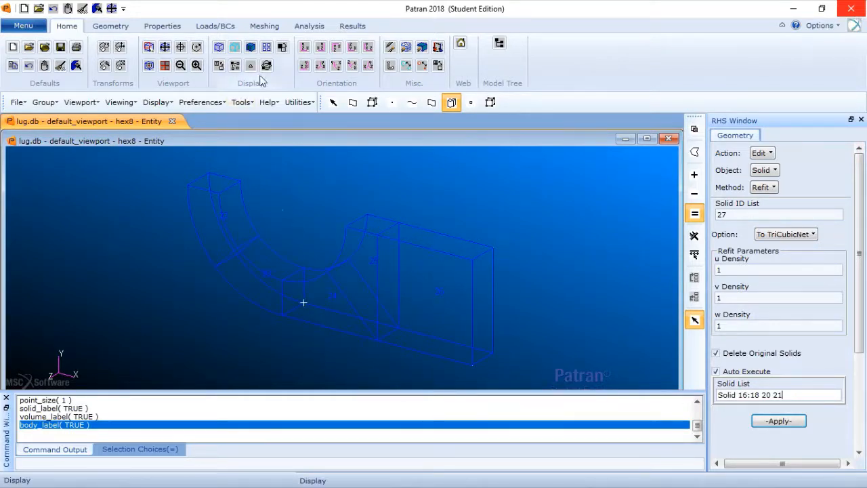
left_click(406, 66)
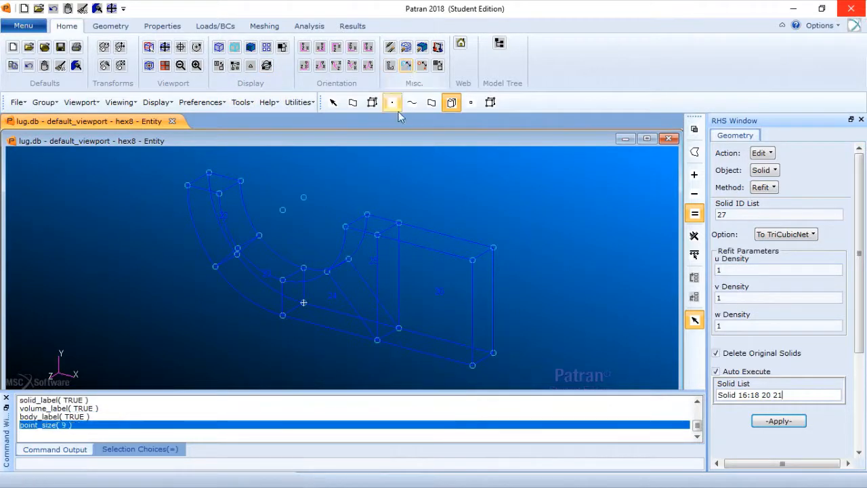
Set up a solid Mirror transformation, replacing the mirror plane definition with a three-point plane through Points 177, 11 and 179
left_click(766, 154)
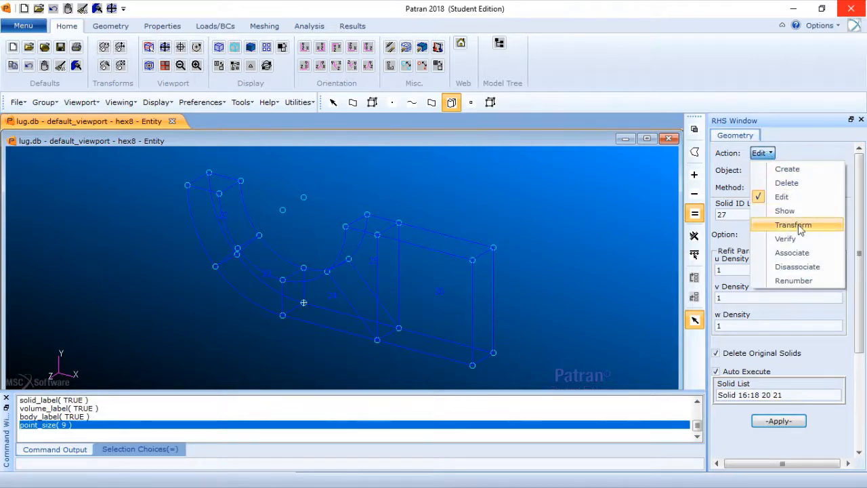
left_click(793, 225)
left_click(775, 171)
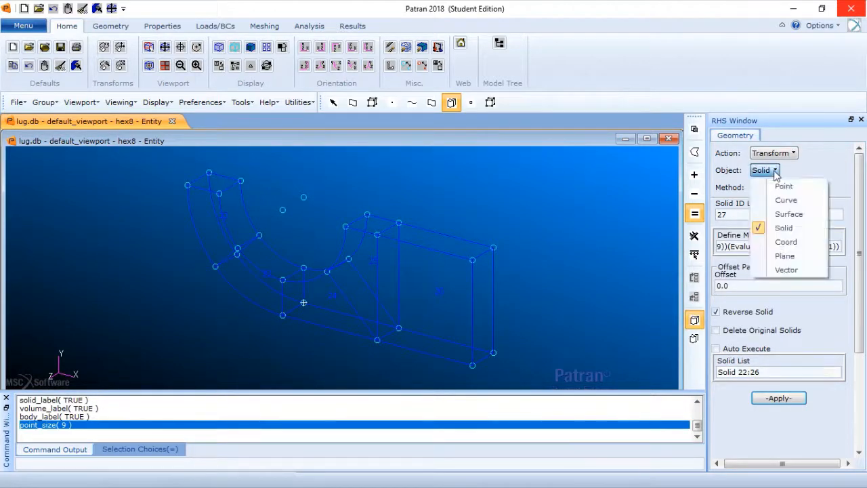
left_click(784, 227)
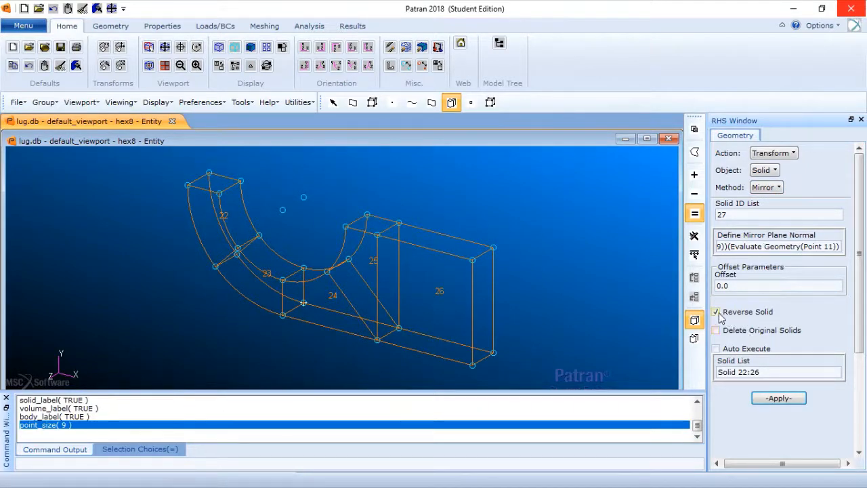
triple_click(767, 246)
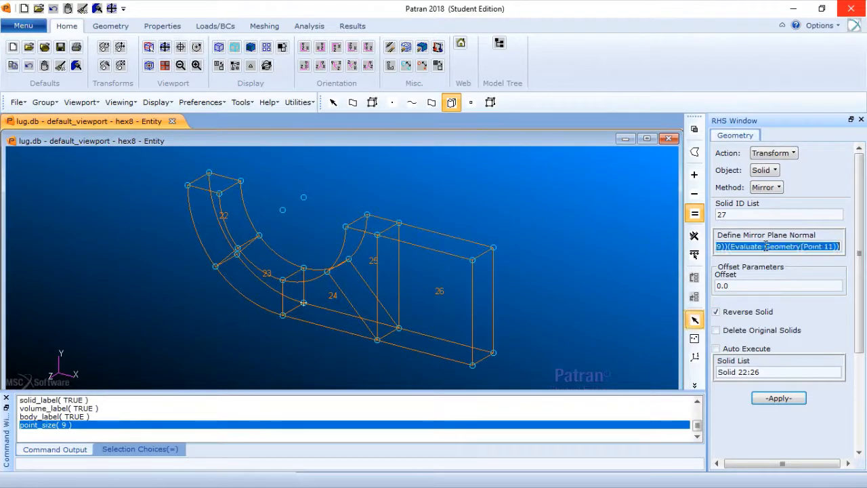
key("Delete")
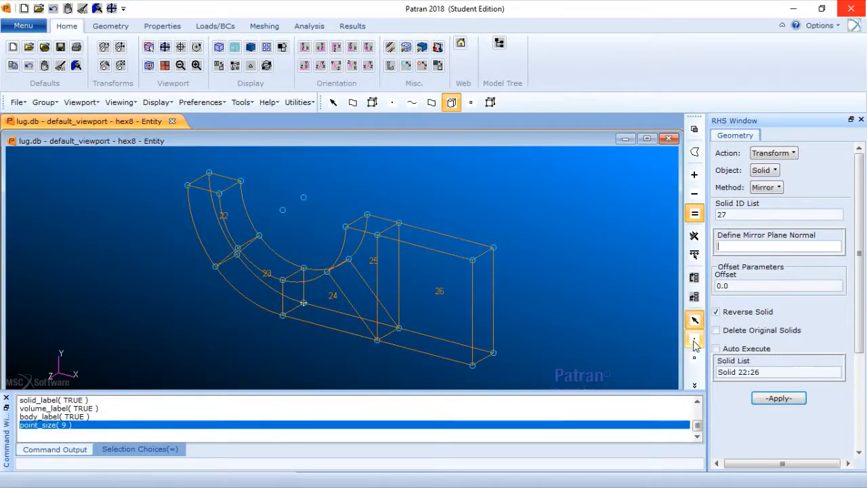
left_click(694, 339)
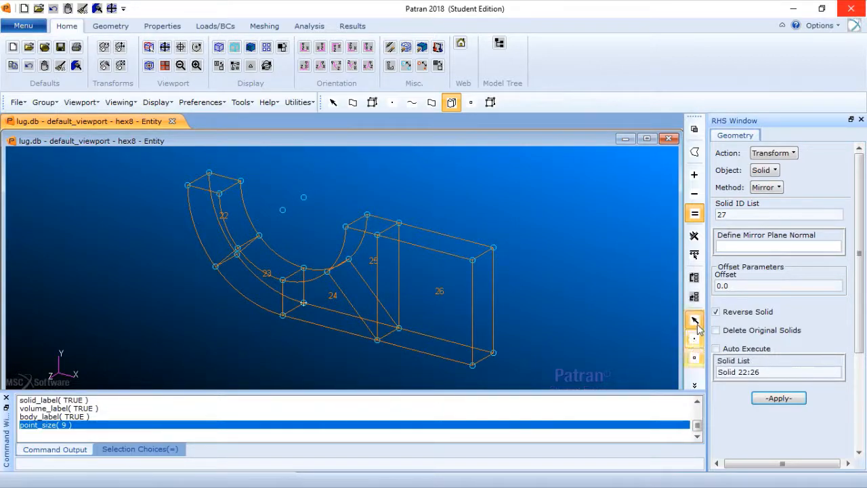
left_click(378, 236)
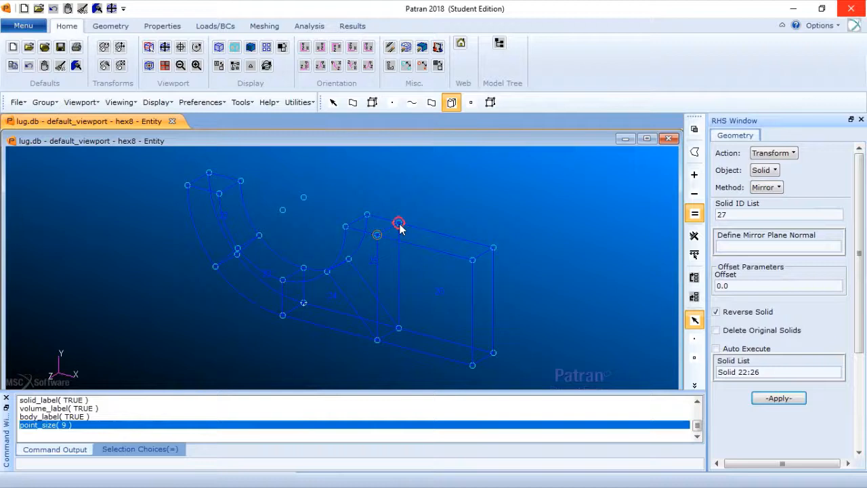
left_click(472, 261)
left_click(400, 225)
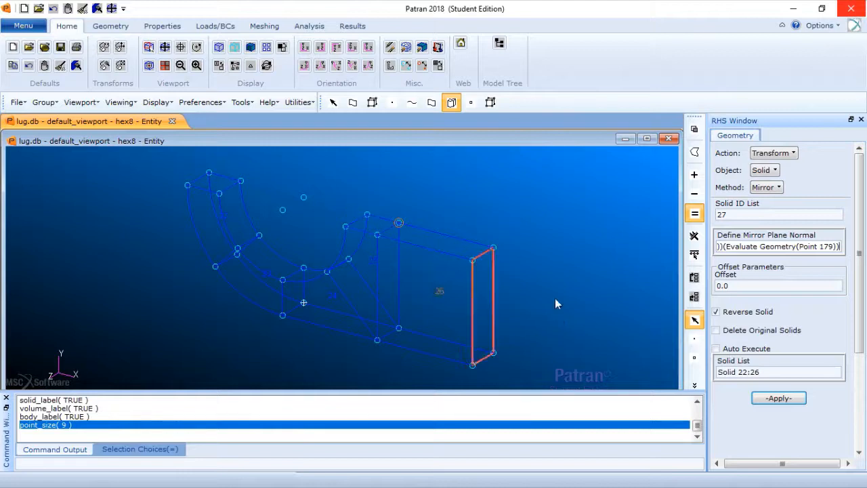
Reselect Solids 22:26 and mirror them about the defined plane with Reverse Solid on, keeping the original solids
triple_click(774, 371)
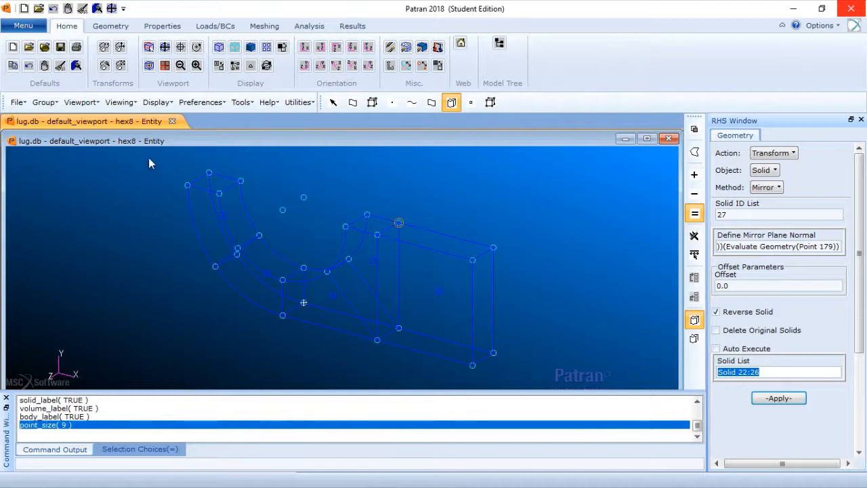
left_click_drag(148, 158, 552, 371)
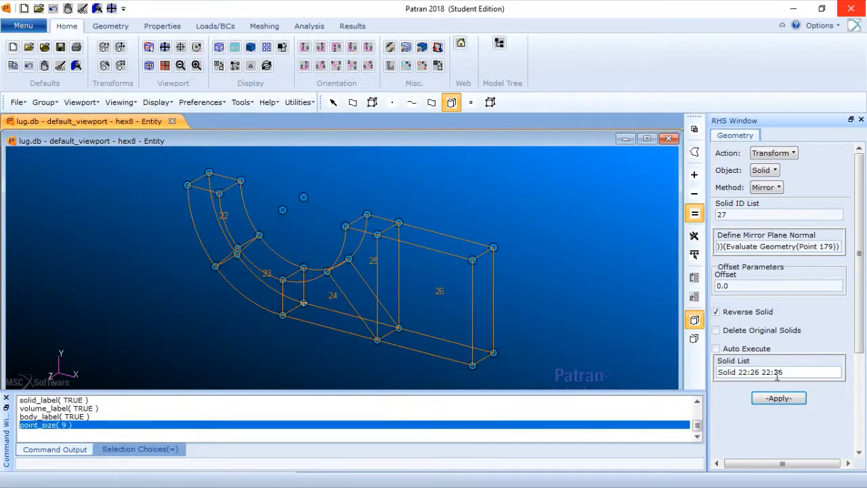
left_click_drag(784, 372, 652, 372)
key("BackSpace")
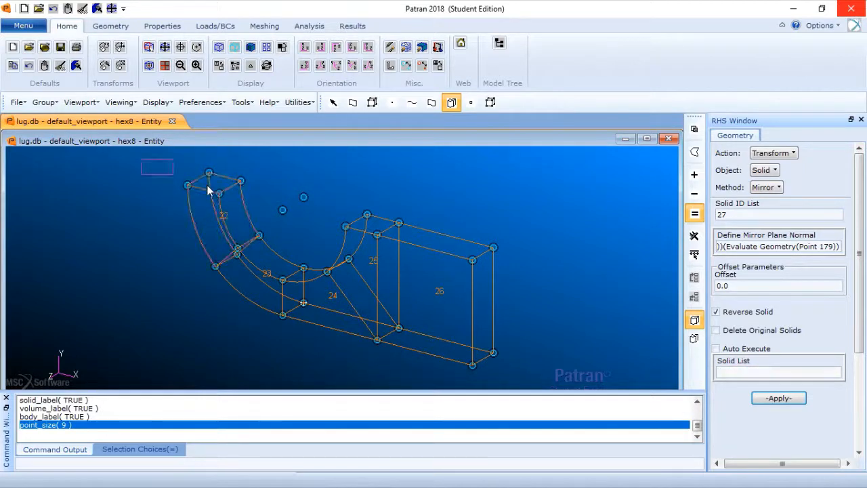
left_click_drag(147, 163, 536, 384)
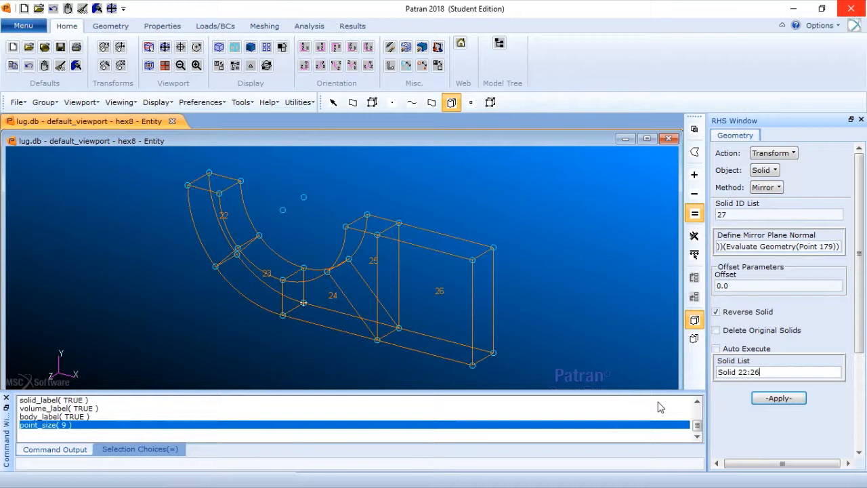
left_click(779, 400)
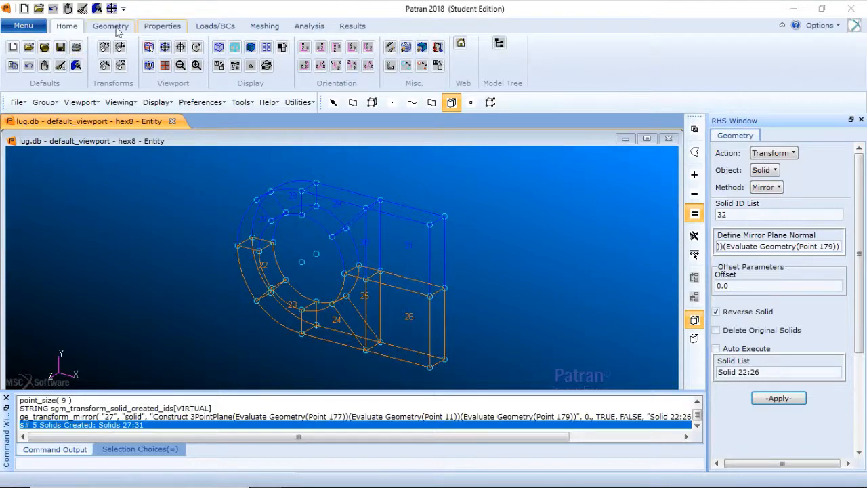
Create a new empty group named hex20 and make it current
left_click(53, 105)
left_click(68, 116)
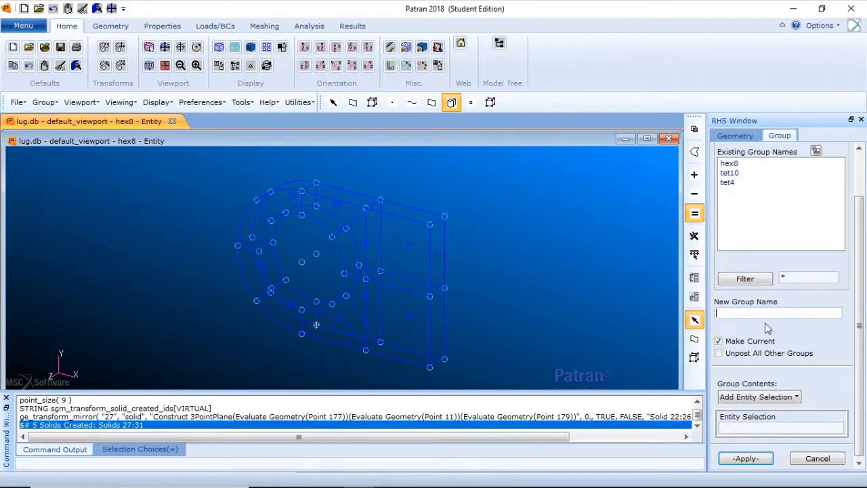
type("hex20")
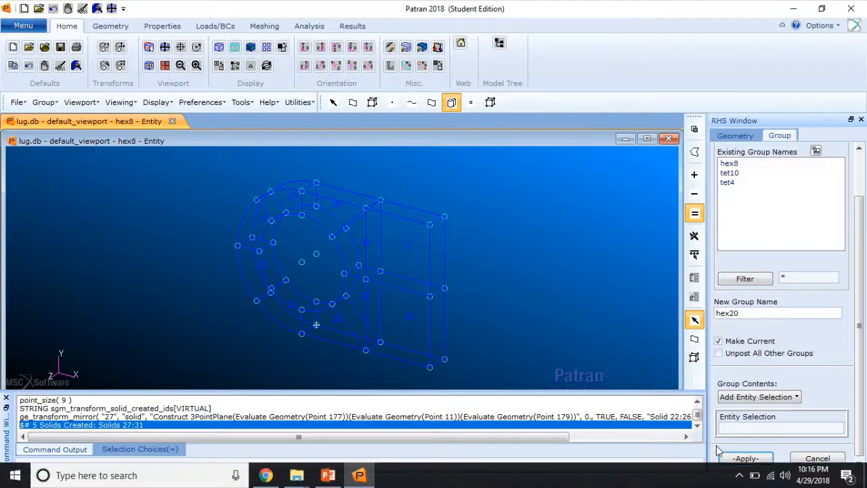
left_click(743, 459)
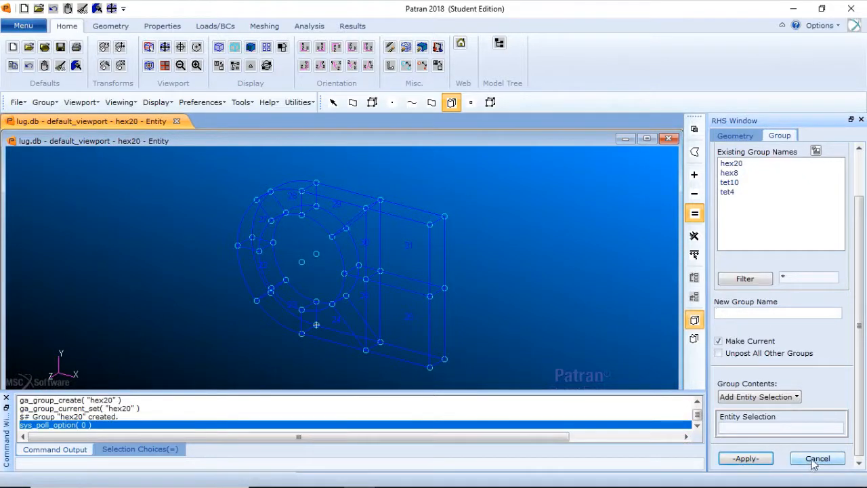
left_click(815, 459)
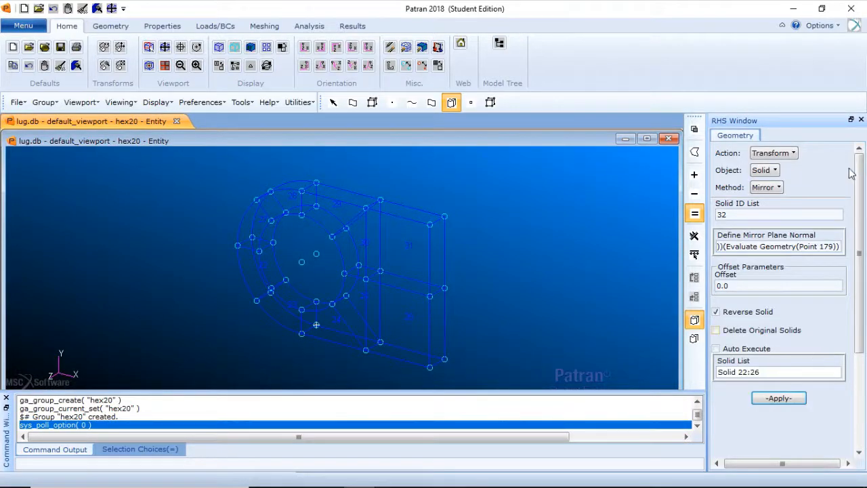
Set up a solid Translate transformation with the direction vector <15 0 0>
left_click(784, 158)
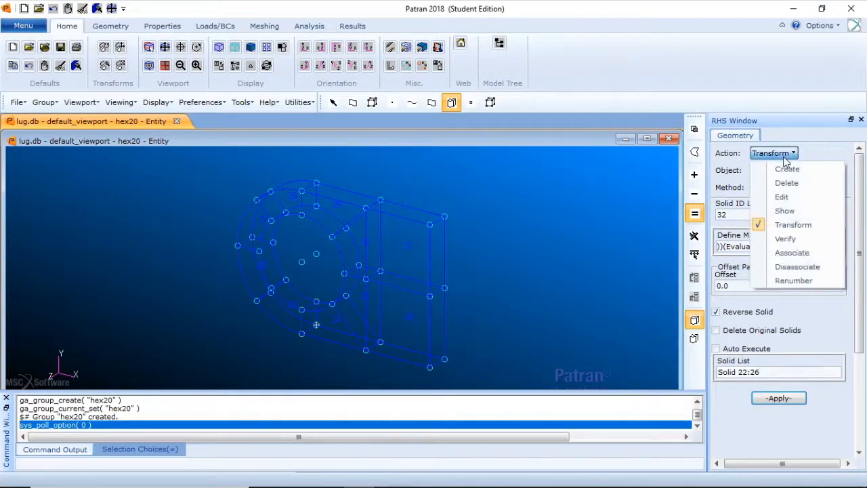
left_click(784, 158)
left_click(766, 188)
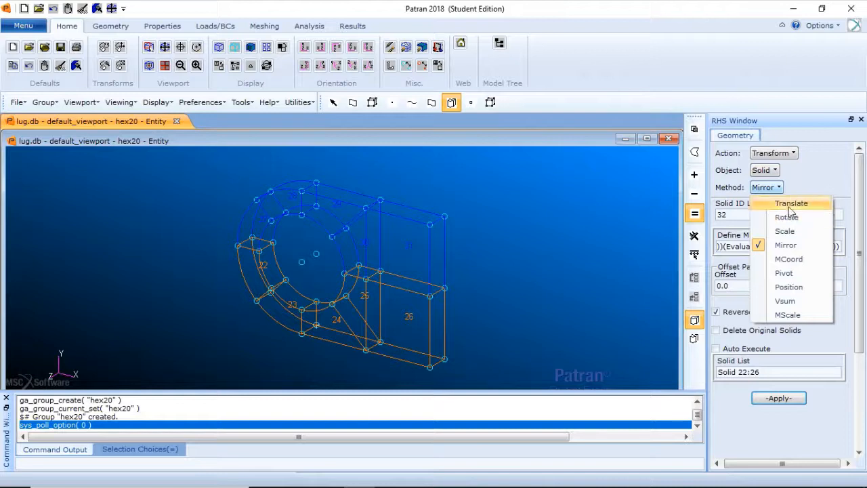
left_click(790, 205)
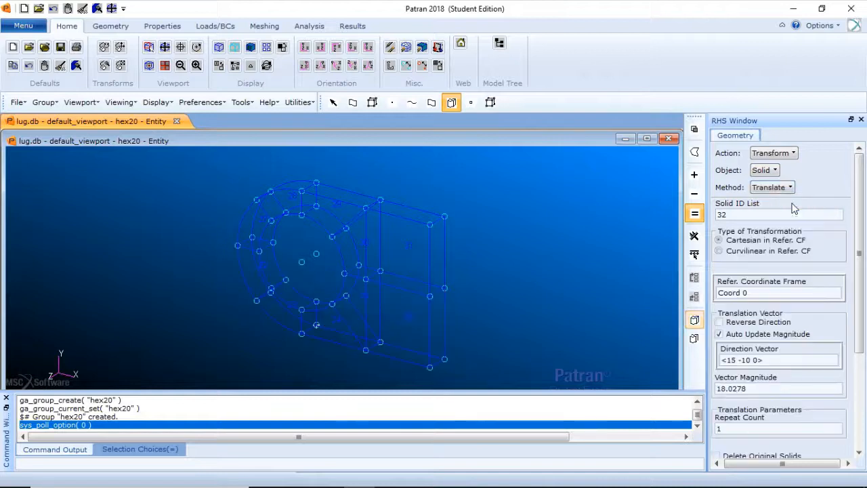
left_click(764, 360)
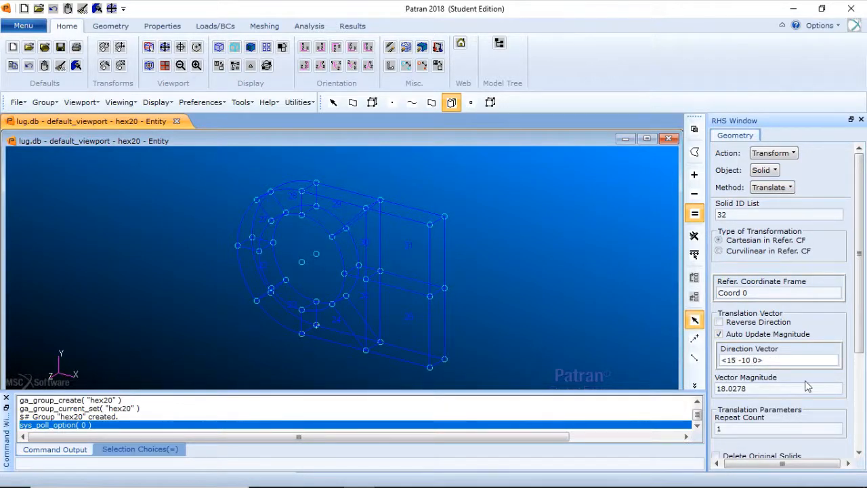
key("BackSpace")
key("BackSpace")
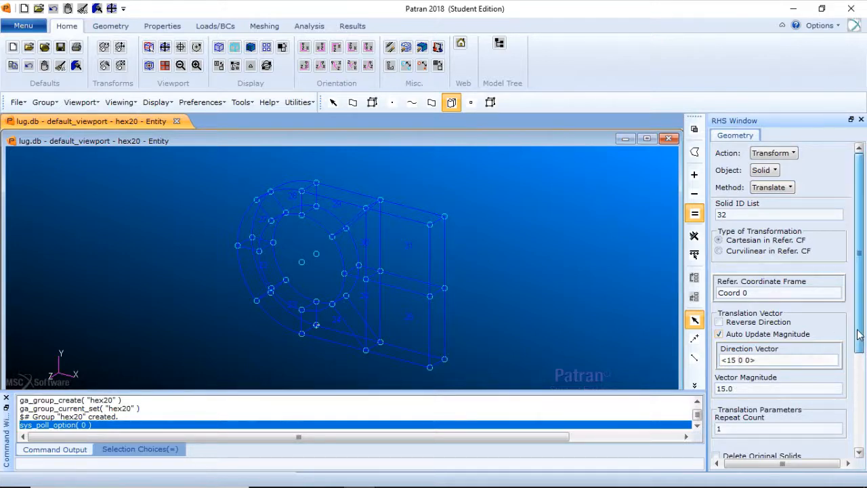
Replace the solid list with Solids 22:31 and translate them once, keeping the original solids
left_click_drag(859, 332, 859, 398)
left_click(817, 403)
triple_click(817, 403)
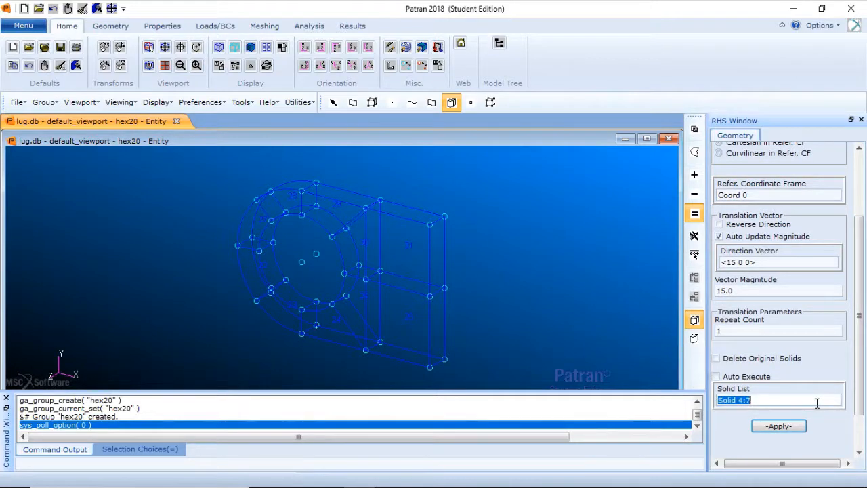
key("Delete")
left_click_drag(165, 168, 527, 384)
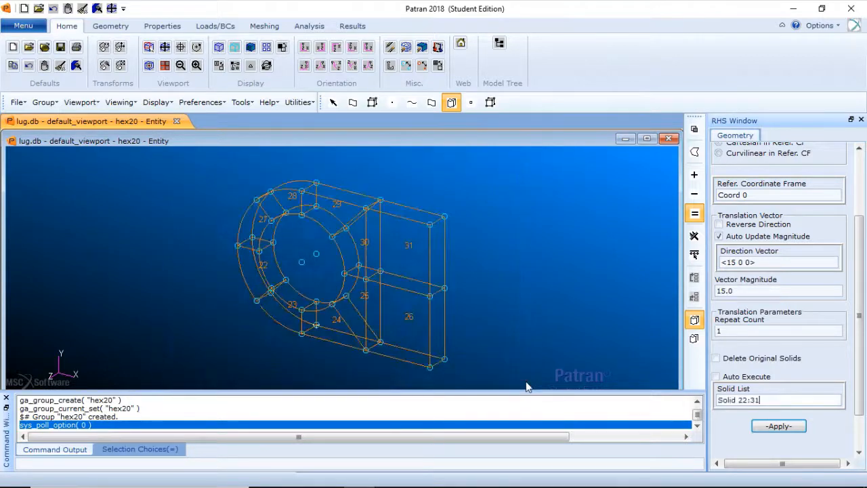
left_click(796, 432)
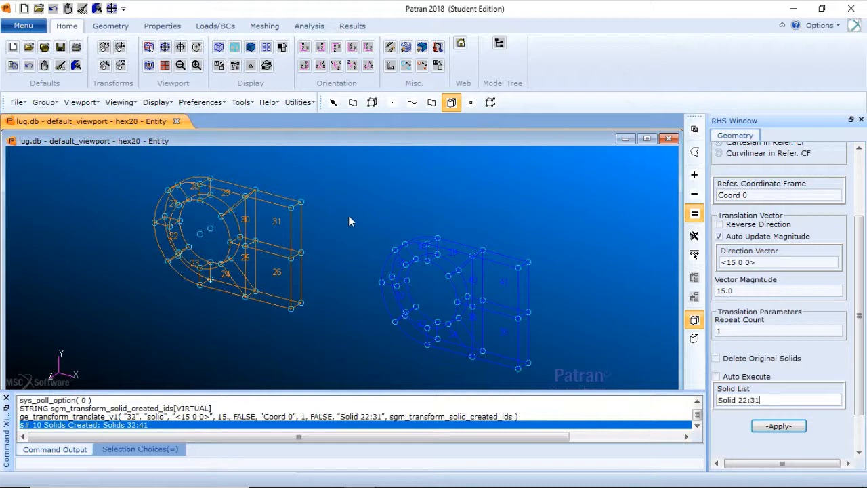
Post the hex20, hex8, tet10 and tet4 groups together, refresh the graphics and switch to the front view
left_click(44, 102)
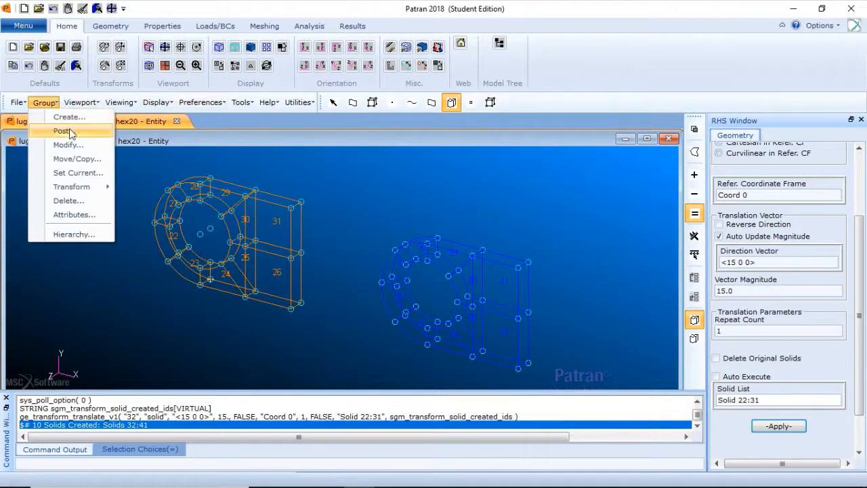
left_click(68, 130)
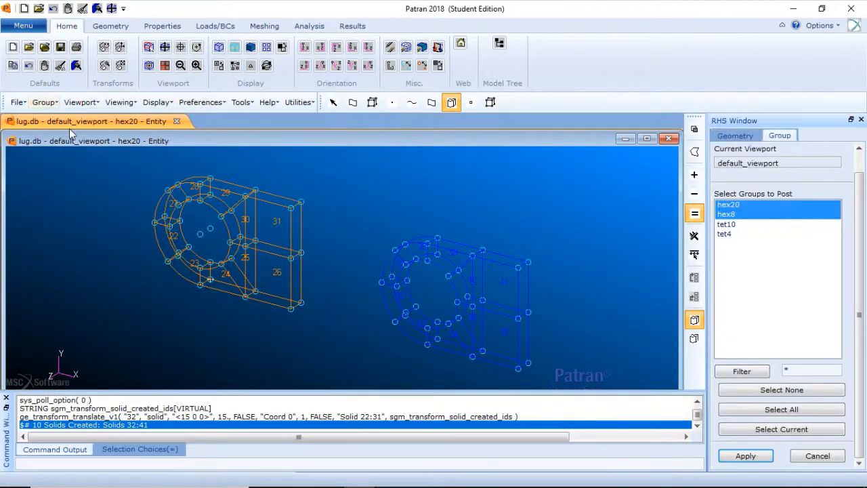
left_click(792, 412)
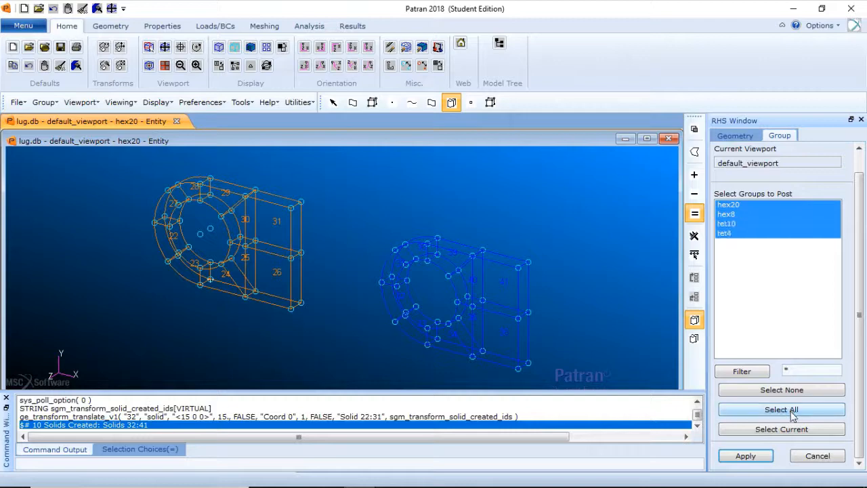
left_click(753, 459)
left_click(817, 456)
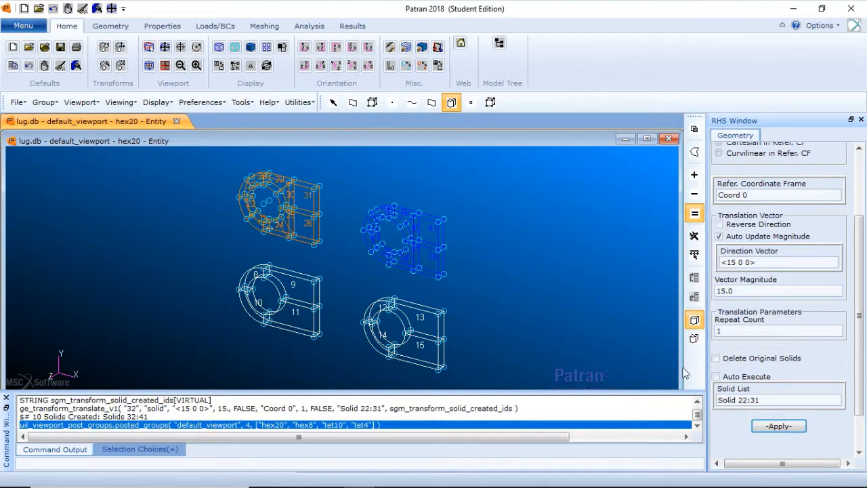
left_click(77, 65)
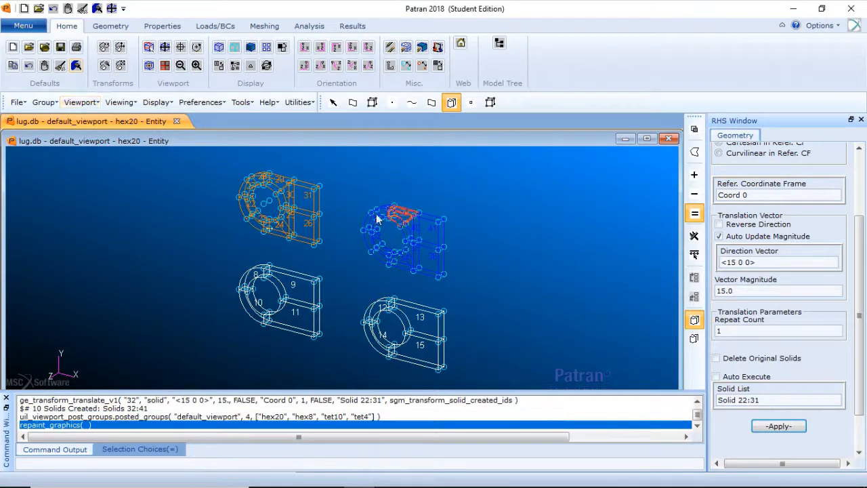
left_click(307, 49)
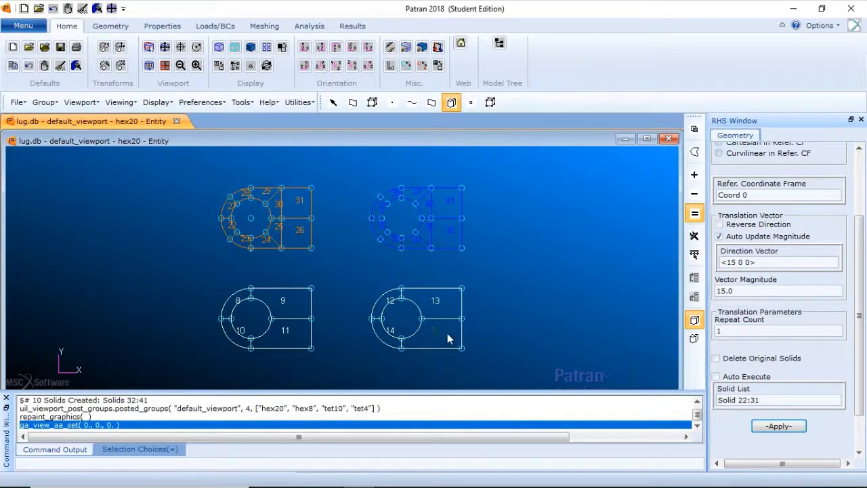
left_click(265, 486)
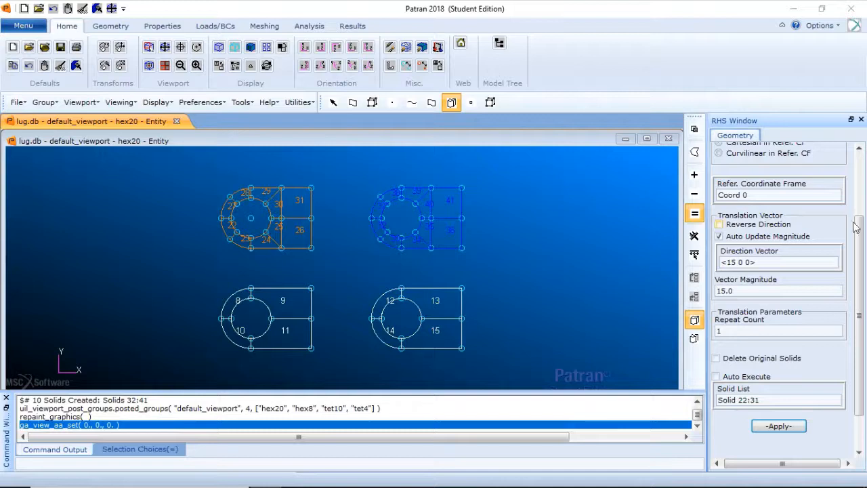
Switch the geometry operation from translating solids to creating a coordinate frame with the 3Point method
left_click_drag(857, 227, 810, 161)
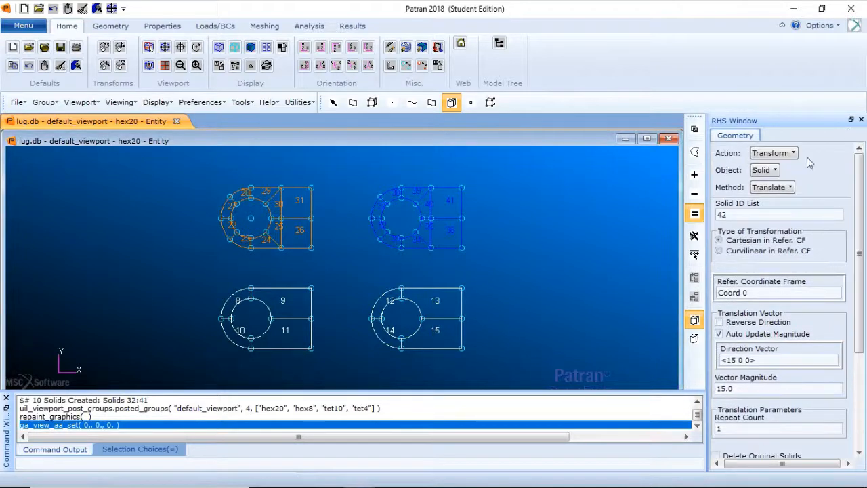
left_click(787, 155)
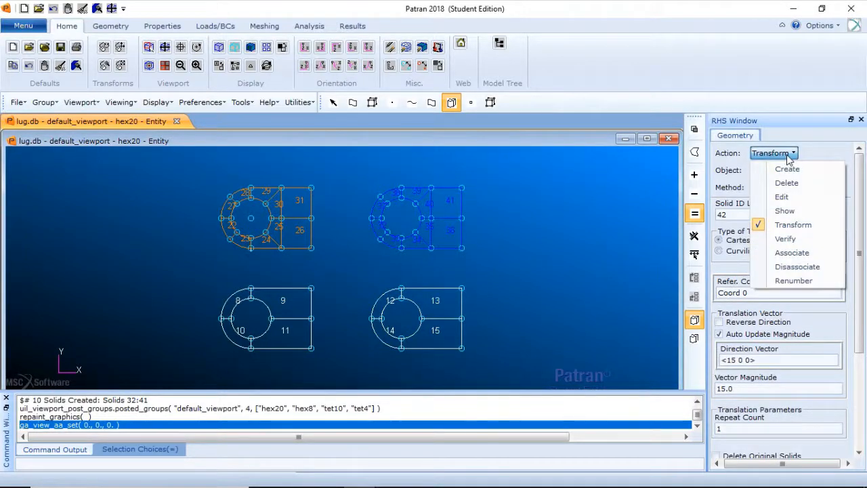
left_click(788, 185)
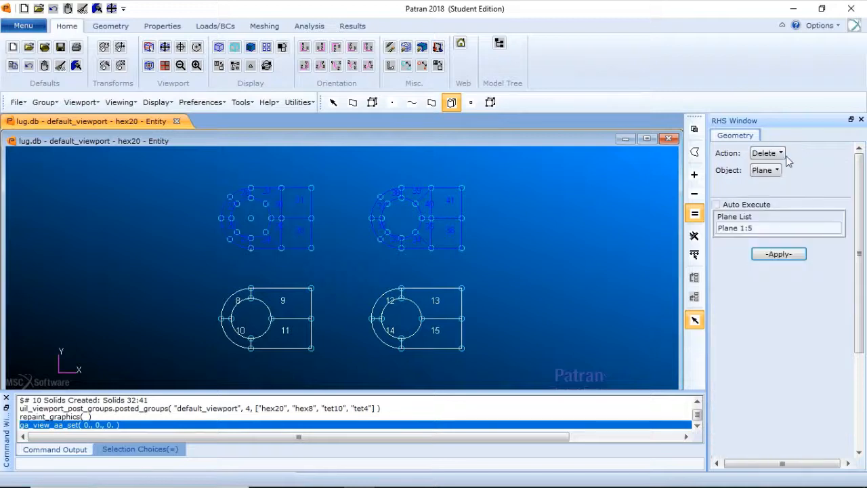
left_click(786, 155)
left_click(788, 169)
left_click(779, 170)
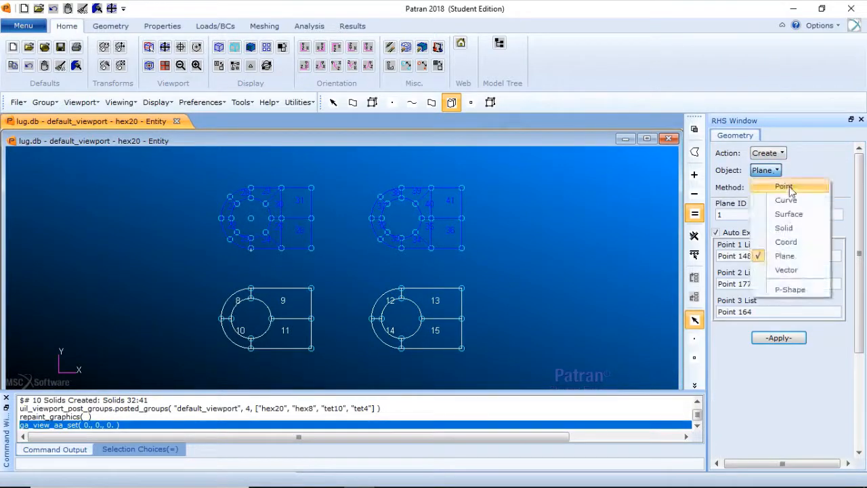
left_click(800, 240)
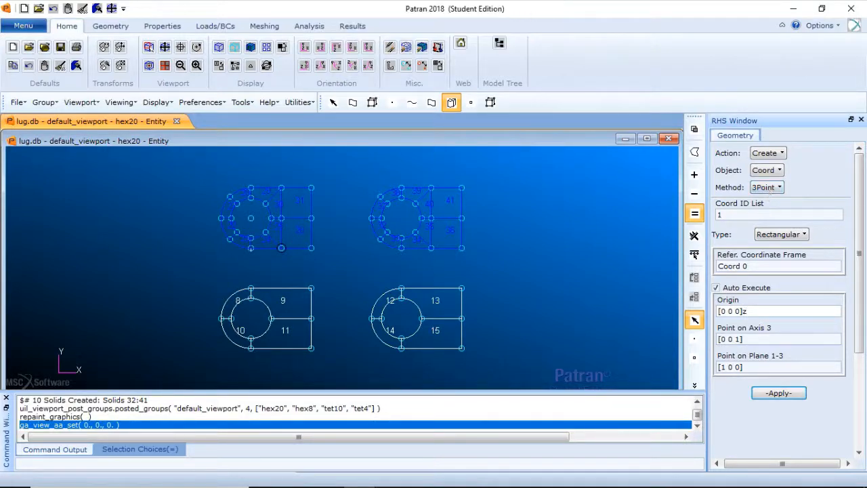
Clear the default origin and set the coordinate frame type to Cylindrical, keeping Auto Execute on
key("BackSpace")
key("BackSpace")
key("BackSpace")
key("BackSpace")
key("BackSpace")
key("BackSpace")
key("BackSpace")
key("BackSpace")
left_click(718, 290)
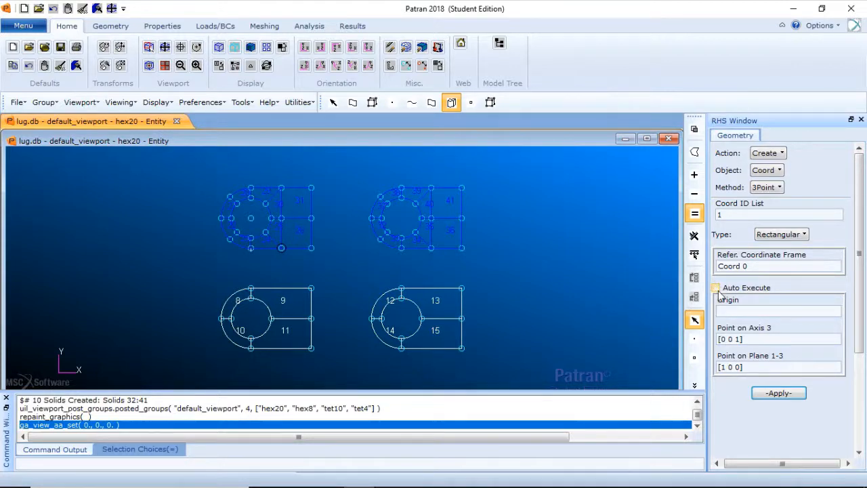
left_click(772, 235)
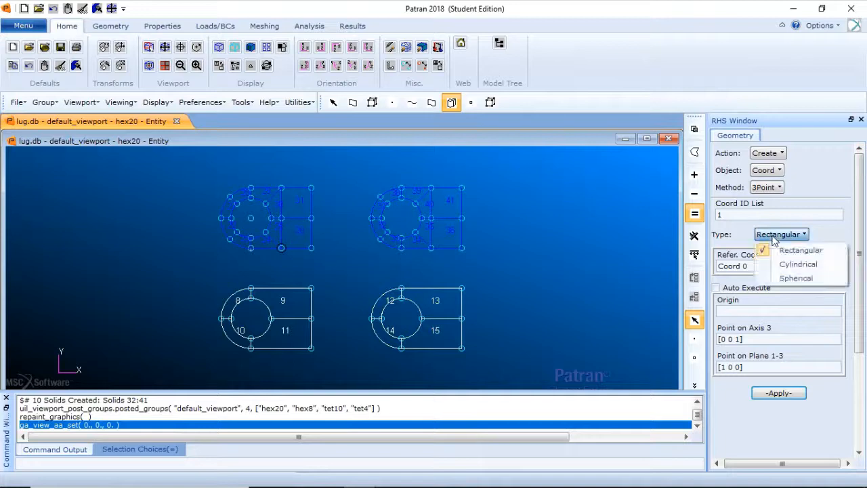
left_click(810, 264)
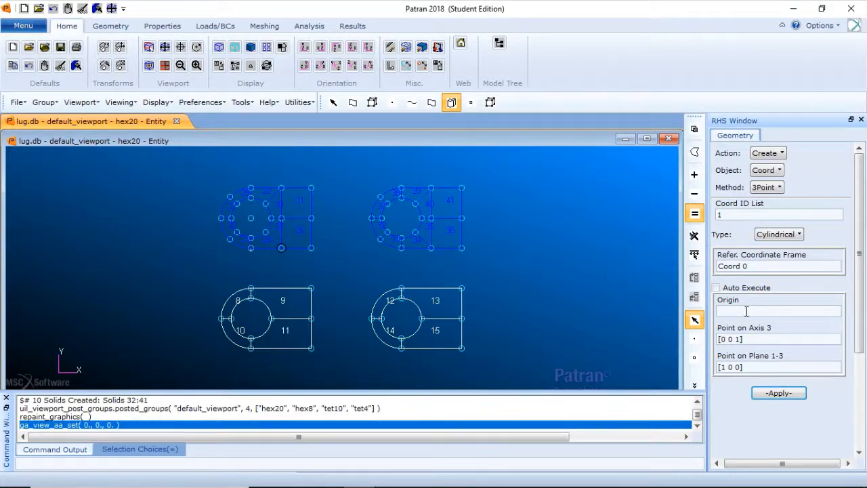
left_click(716, 288)
left_click(736, 309)
mouse_move(370, 6)
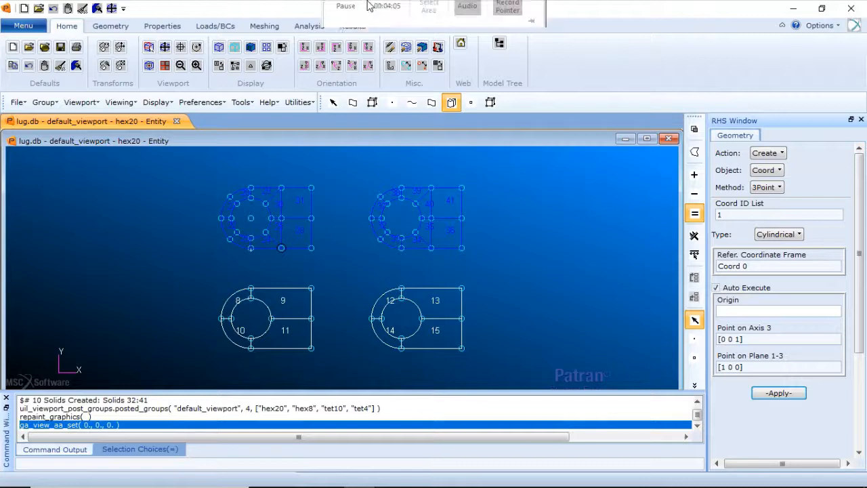
left_click(350, 32)
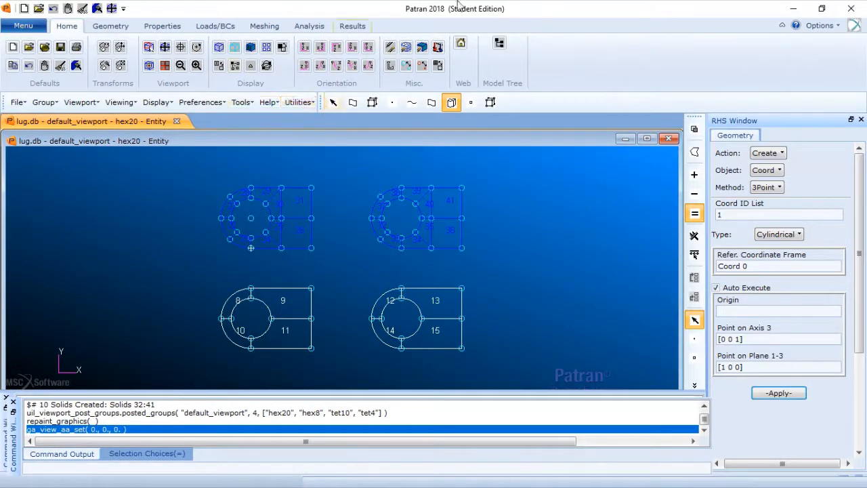
mouse_move(459, 5)
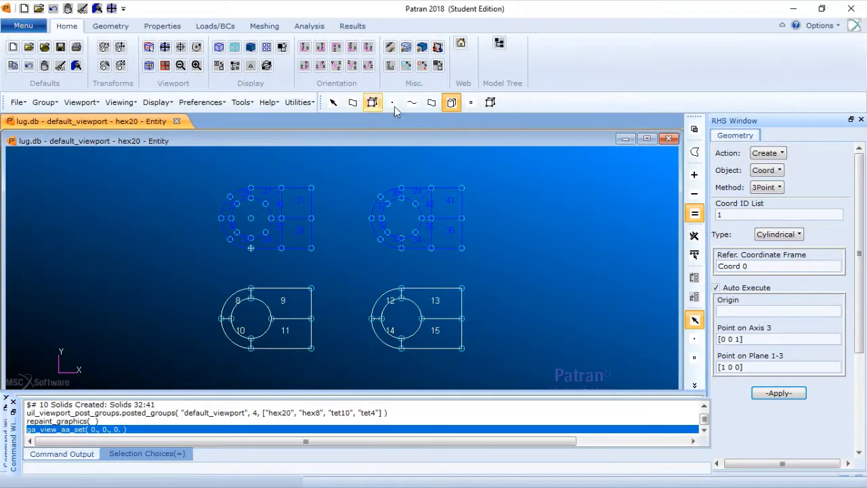
Turn off the solid labels and create the cylindrical frame with origin Point 149, axis 3 through Point 150 and plane 1-3 through Point 193
left_click(451, 103)
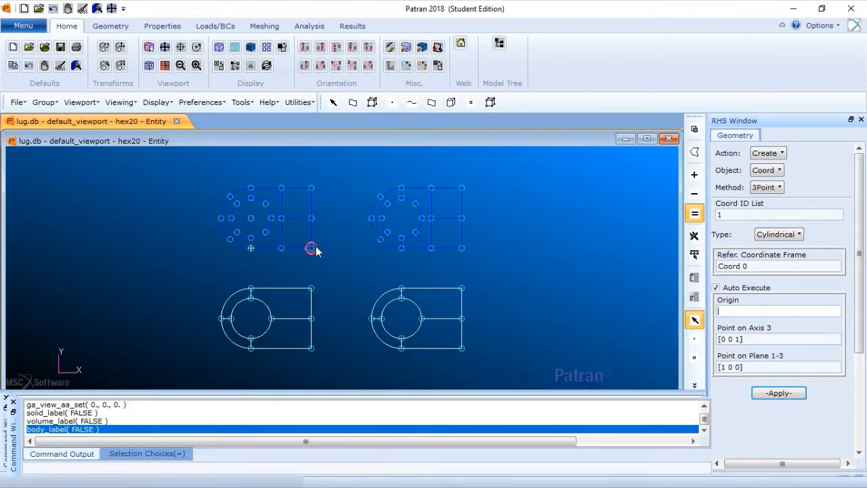
middle_click_drag(314, 253, 406, 321)
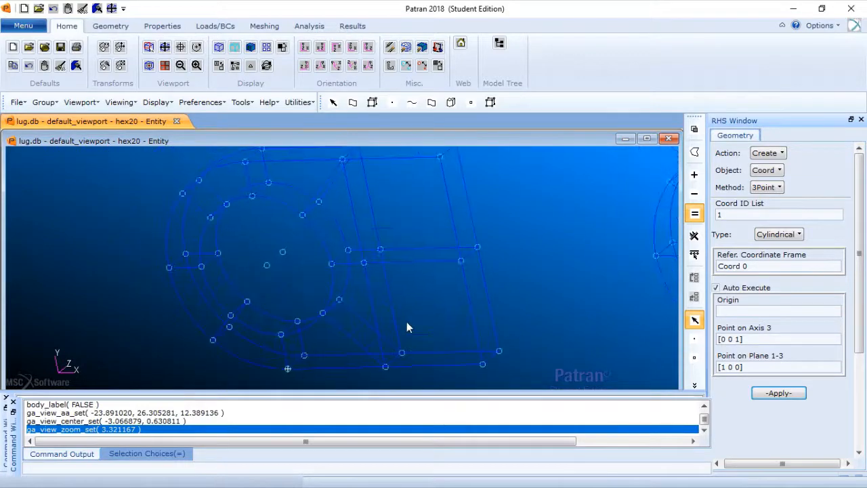
middle_click_drag(546, 269, 547, 279, "ctrl")
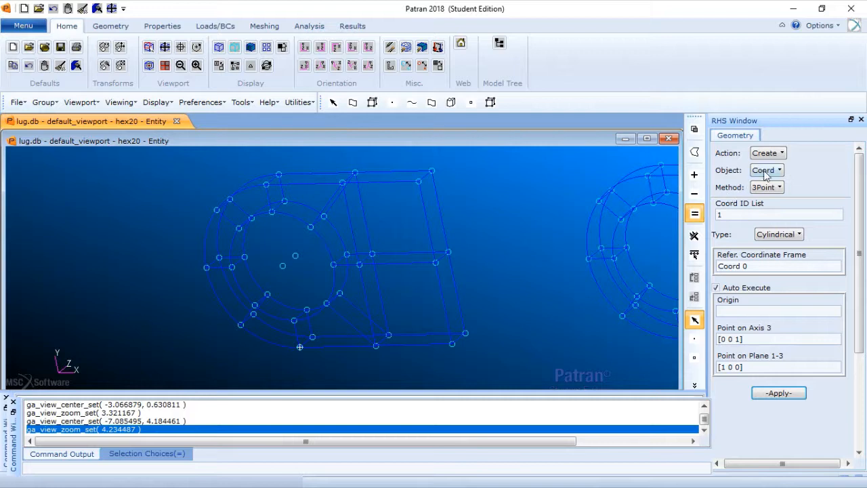
left_click(753, 311)
middle_click_drag(319, 285, 326, 284)
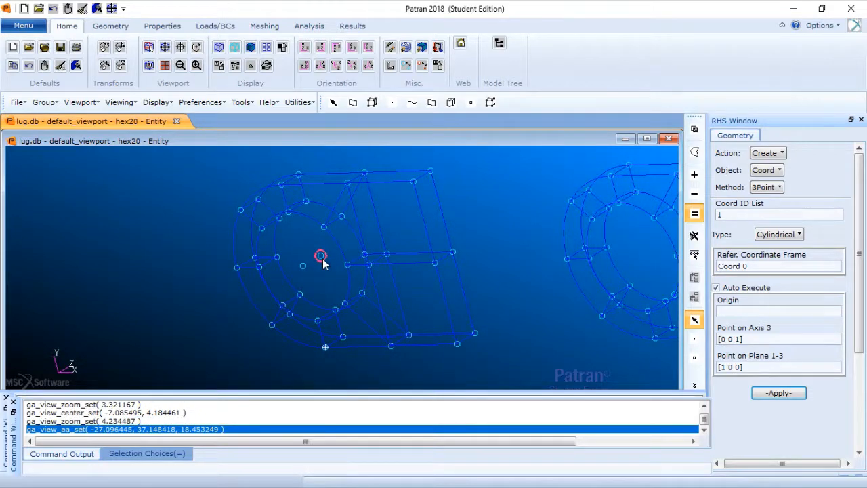
left_click(322, 259)
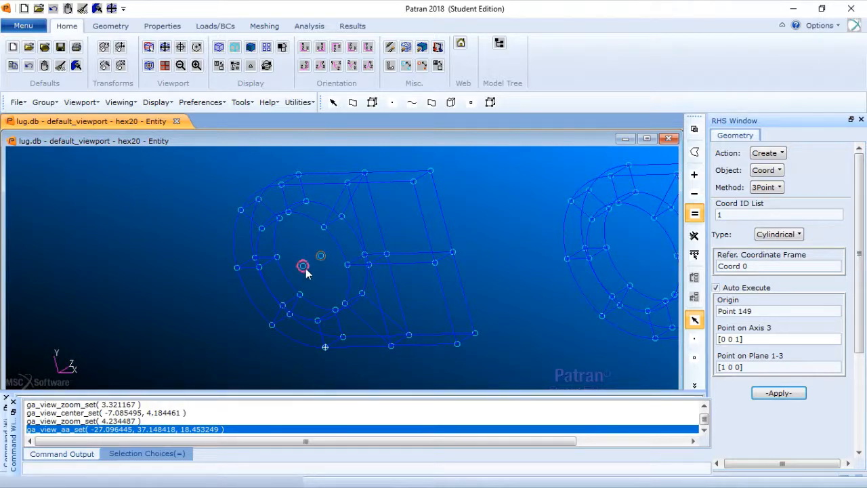
left_click(303, 266)
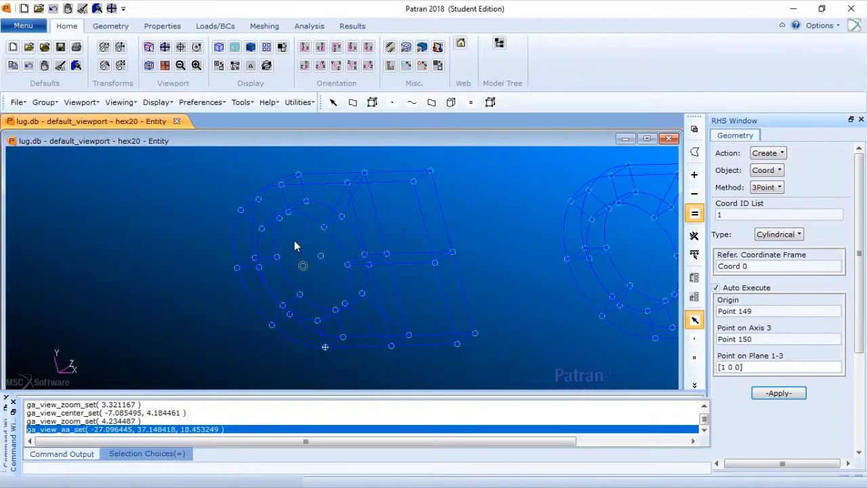
scroll(298, 246, "down", 2)
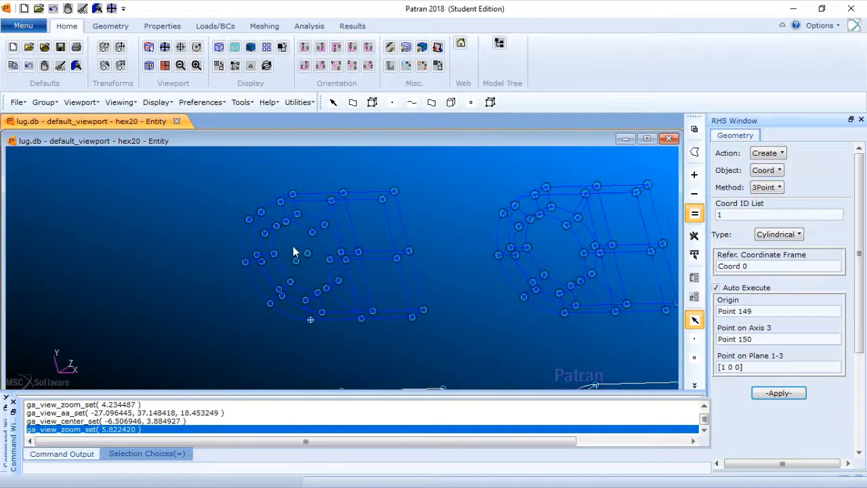
mouse_move(293, 246)
middle_mouse_down()
mouse_move(268, 243)
mouse_move(265, 253)
mouse_move(289, 248)
middle_mouse_up()
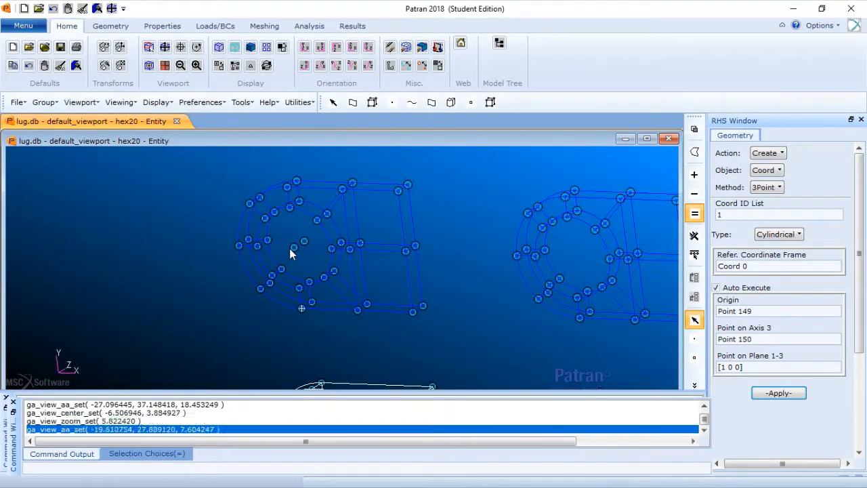
left_click(289, 208)
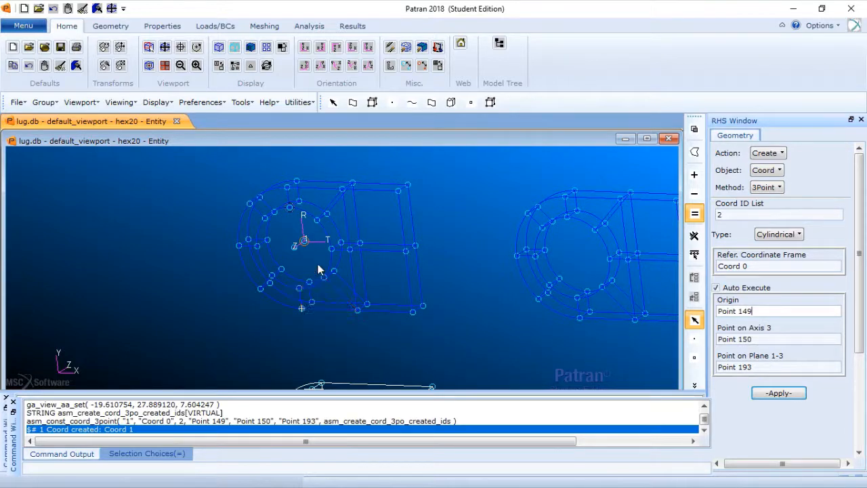
Undo the cylindrical frame and recreate it with origin Point 150, axis 3 through Point 149 and plane 1-3 through Point 195
mouse_move(304, 263)
middle_mouse_down()
mouse_move(308, 256)
mouse_move(283, 259)
mouse_move(337, 248)
mouse_move(306, 249)
middle_mouse_up()
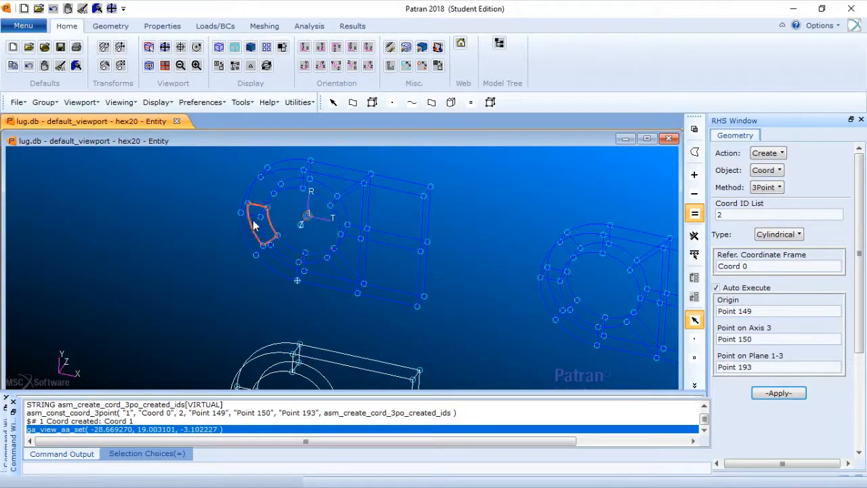
left_click(28, 67)
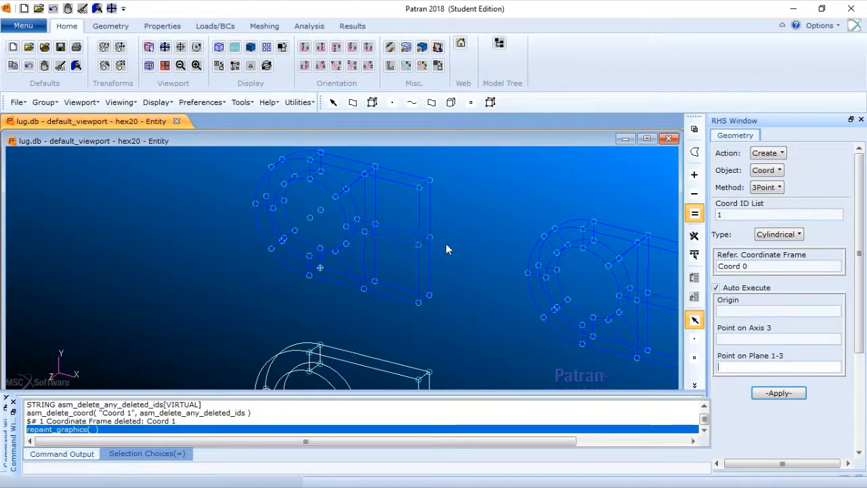
left_click(784, 310)
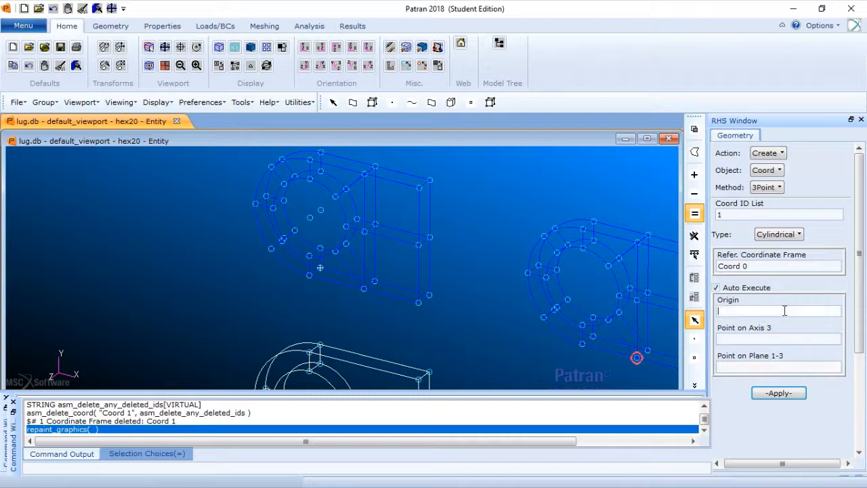
left_click(321, 211)
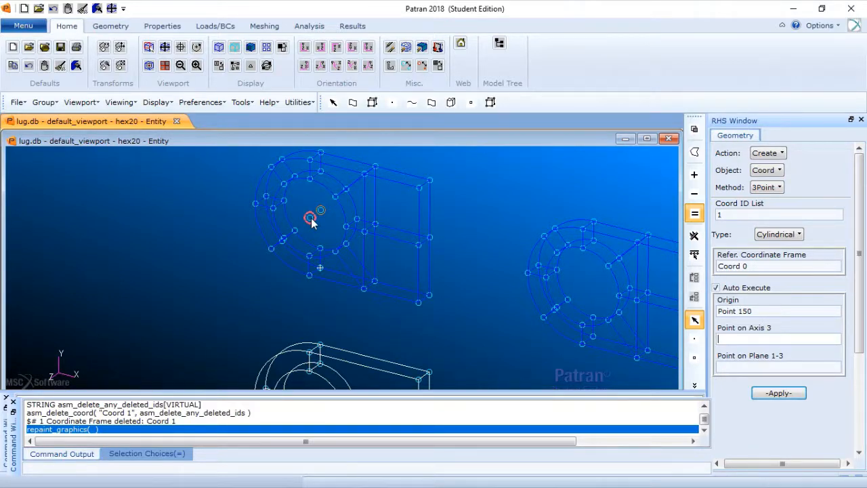
left_click(311, 218)
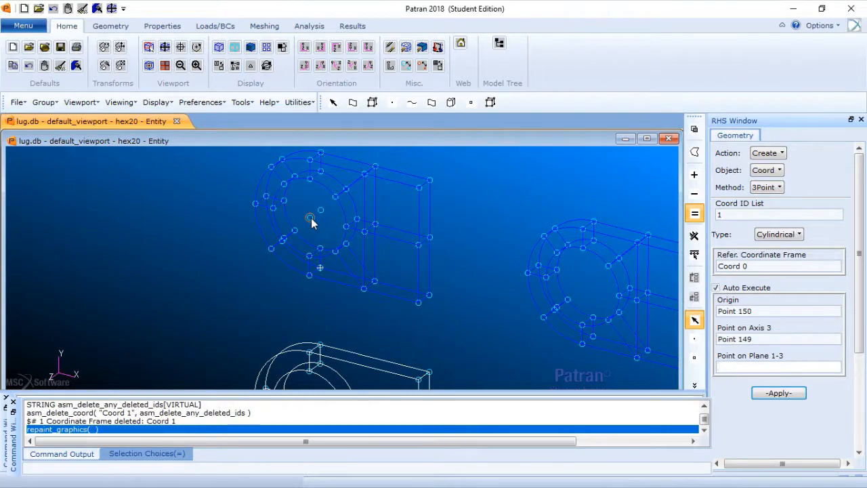
left_click(310, 181)
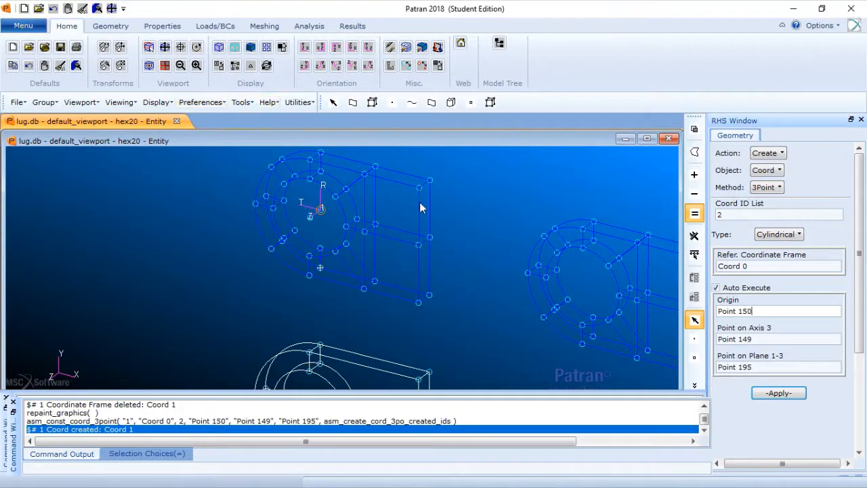
Post only the hex8 group, fit it to the viewport and show it in an isometric view
left_click(44, 102)
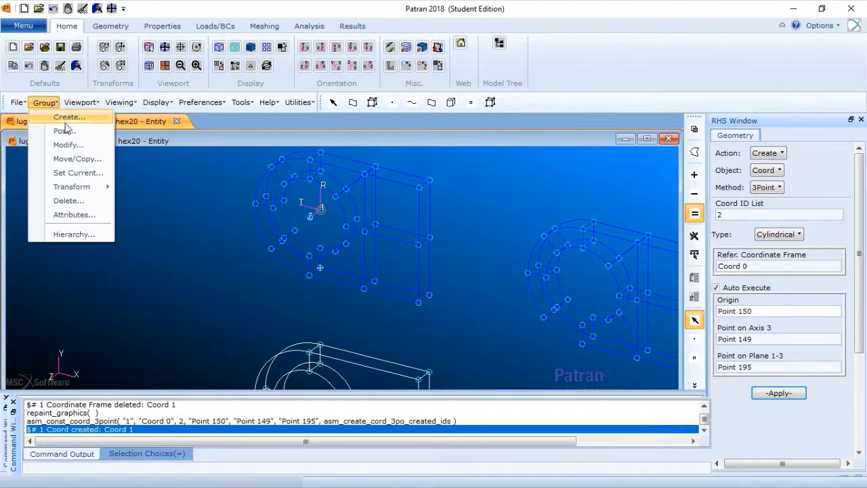
left_click(64, 128)
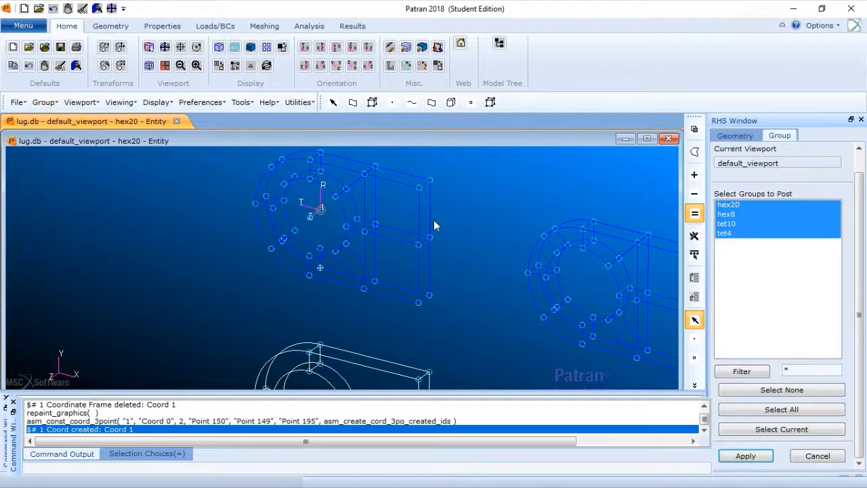
left_click(730, 214)
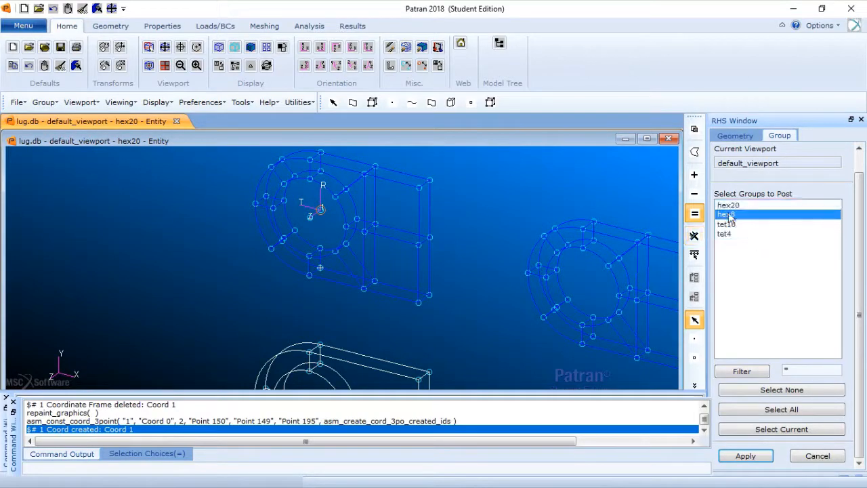
left_click(745, 456)
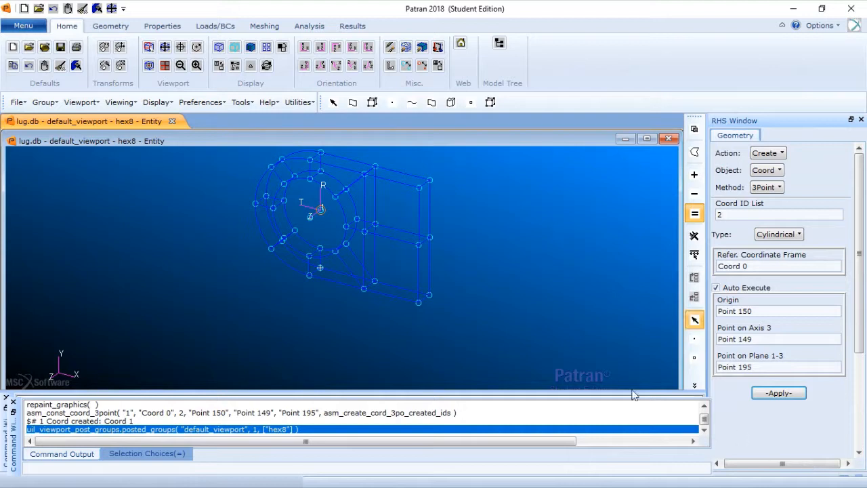
left_click(180, 65)
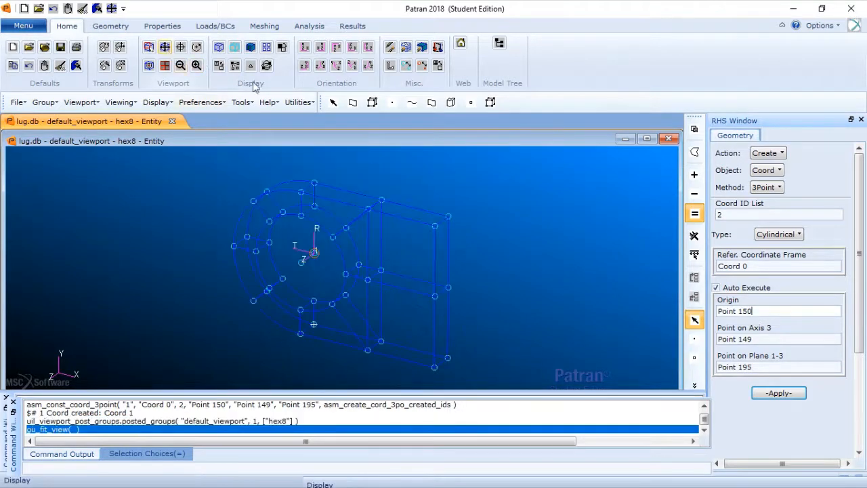
left_click(304, 65)
left_click(320, 65)
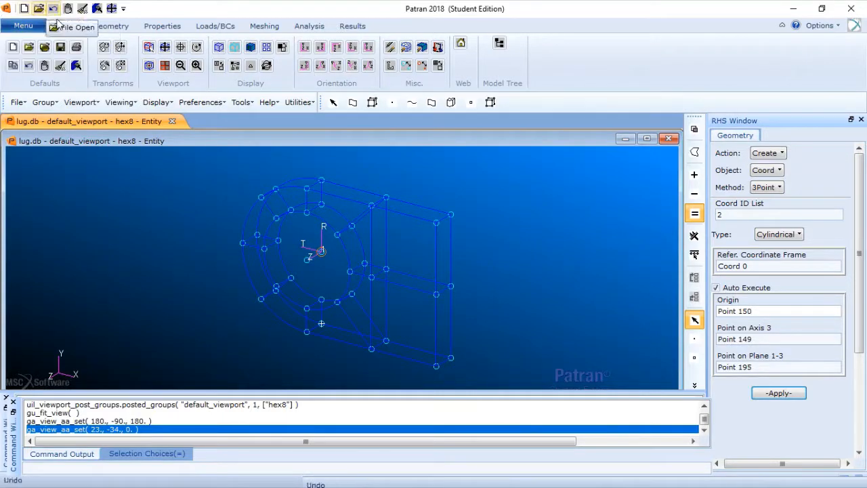
Set the finite element operation to create a mesh on solids with the Hex element shape
left_click(266, 26)
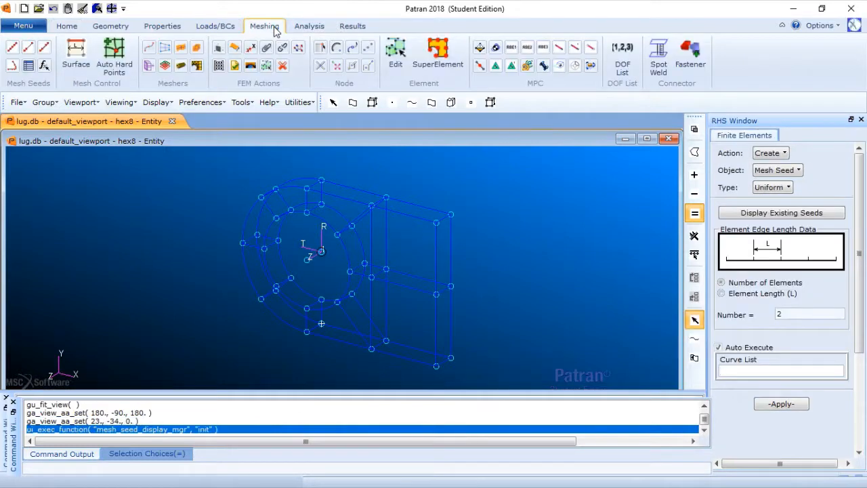
left_click(792, 170)
left_click(788, 213)
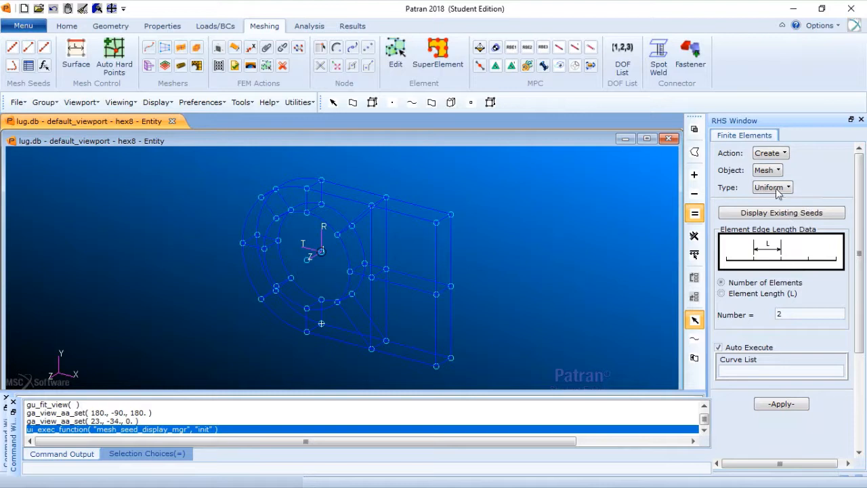
left_click(784, 188)
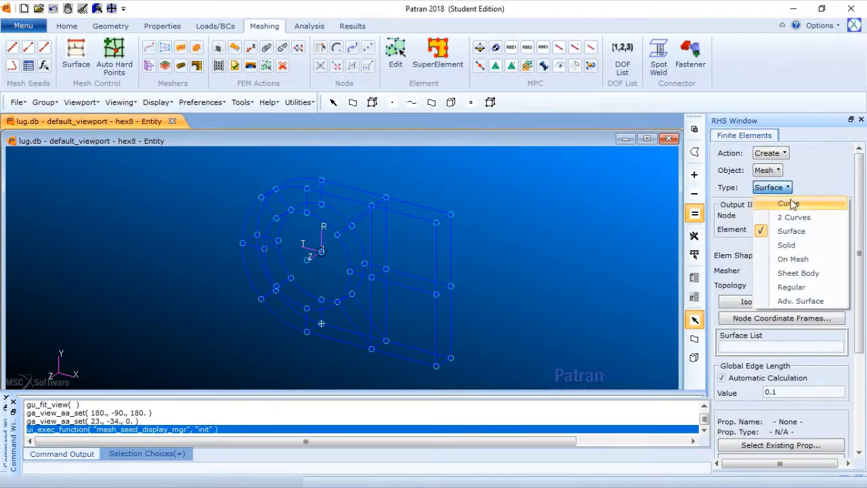
left_click(799, 246)
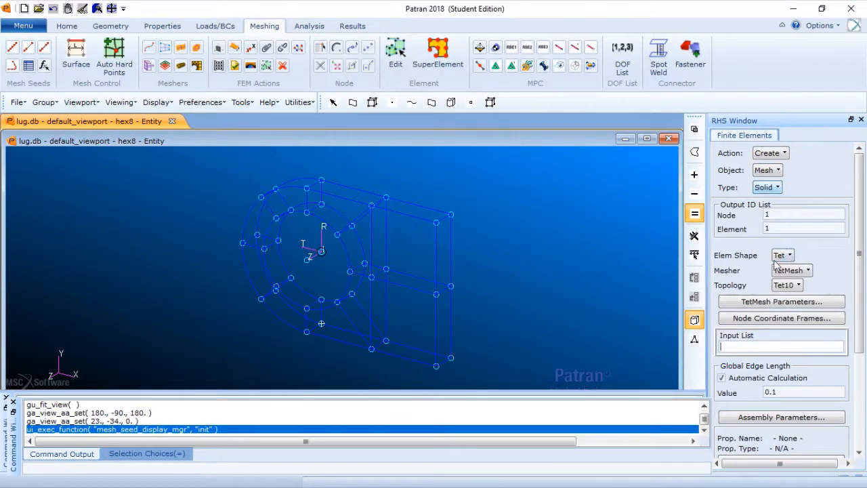
left_click(789, 260)
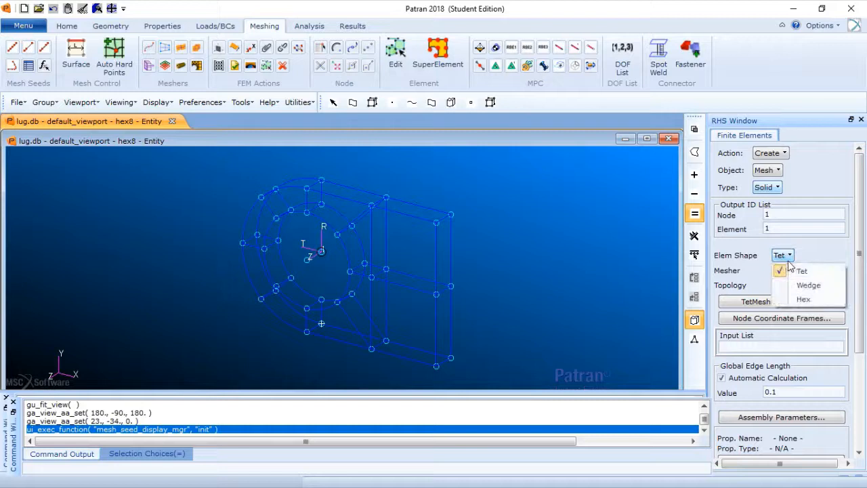
left_click(813, 298)
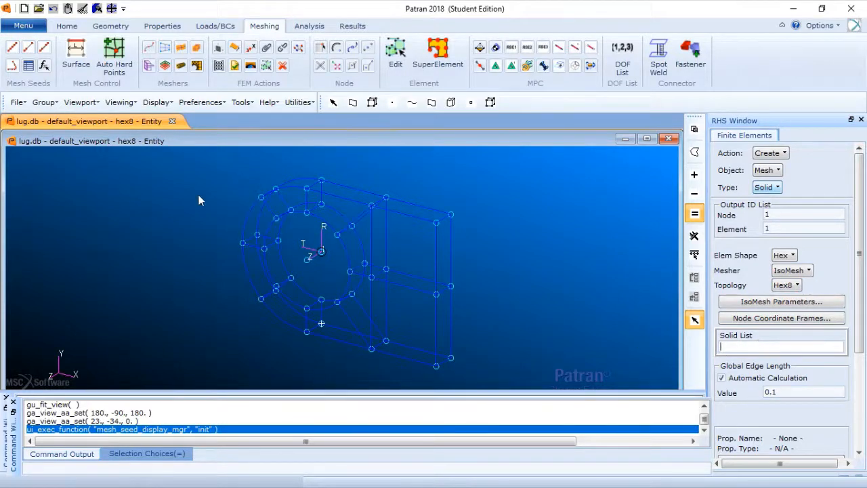
Mesh Solid 22:31 with Hex8 IsoMesh elements, using a global edge length of 1 with automatic calculation off
left_click_drag(210, 161, 496, 390)
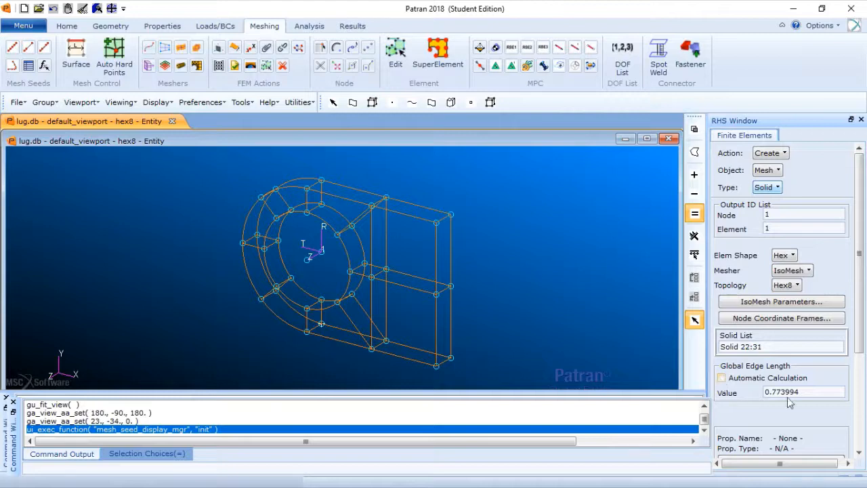
left_click_drag(811, 395, 757, 397)
type("0.")
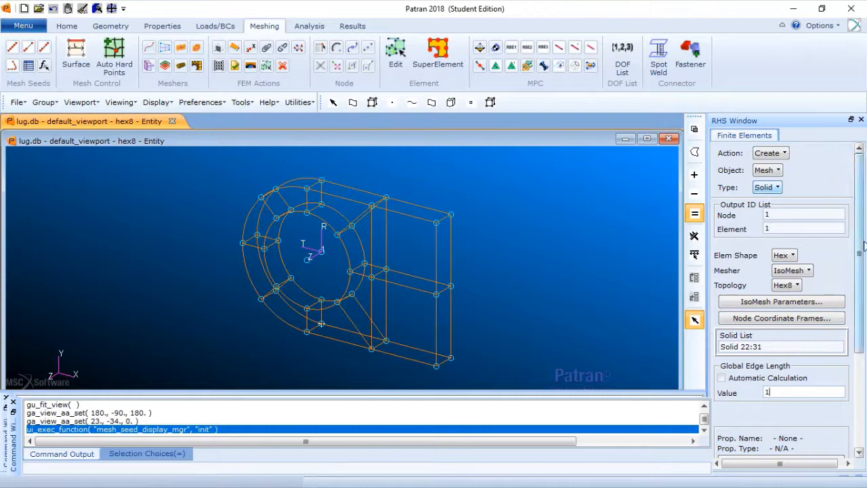
left_click_drag(861, 248, 862, 302)
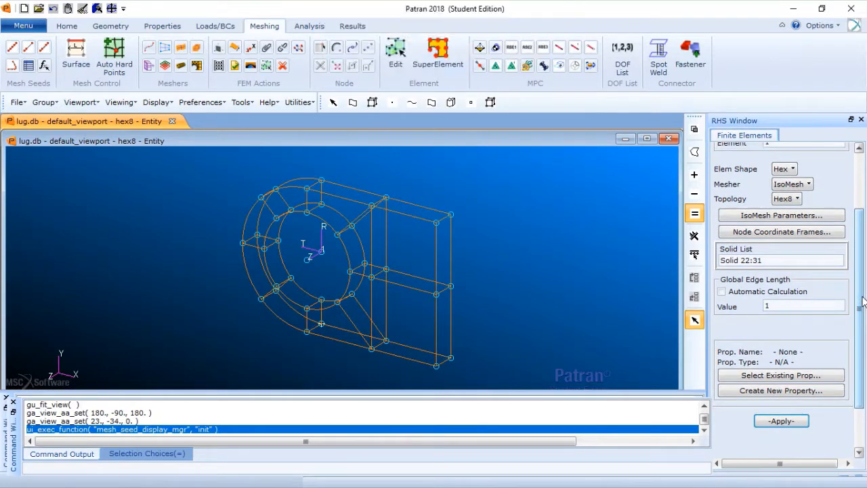
left_click(781, 422)
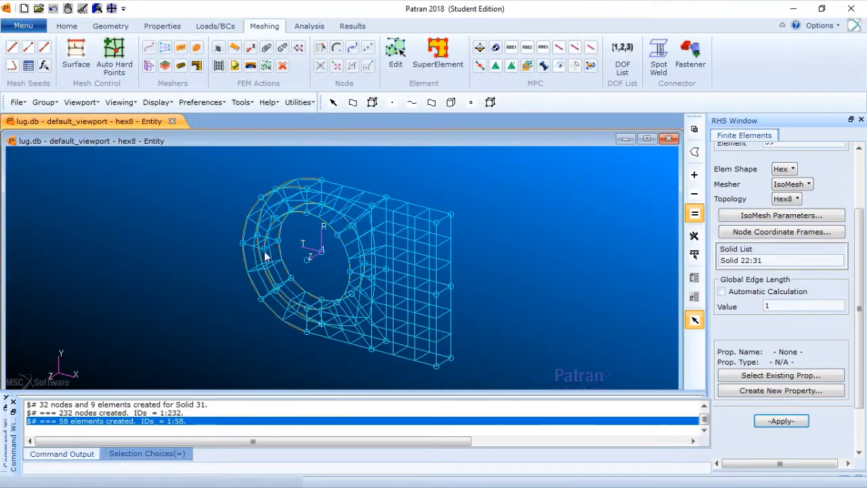
Enlarge the node markers and examine the hex8 mesh around the hole and along the straight end of the lug
middle_click_drag(450, 344, 529, 333)
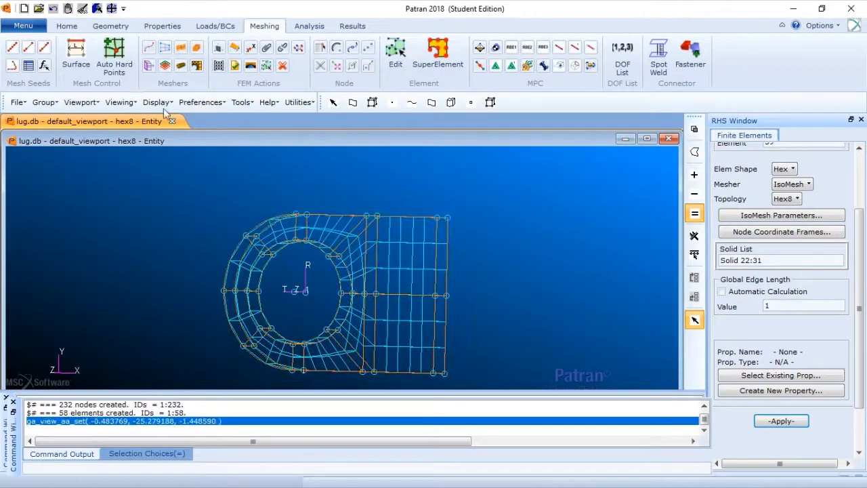
left_click(66, 26)
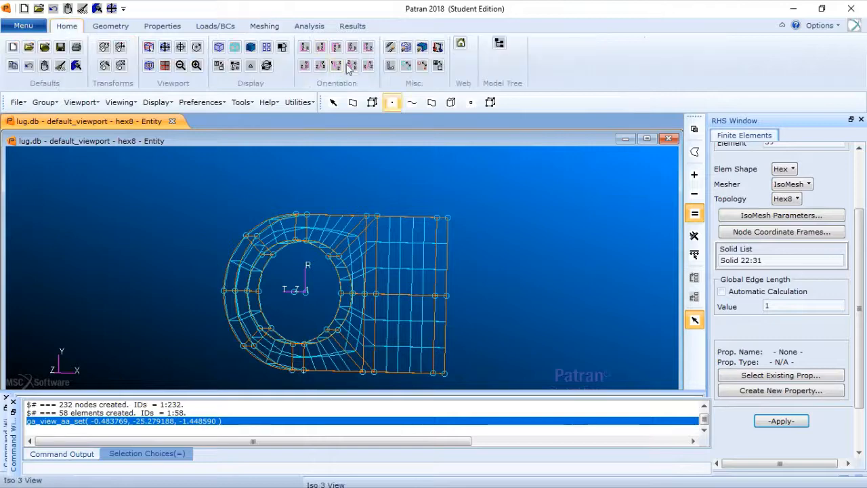
left_click(421, 65)
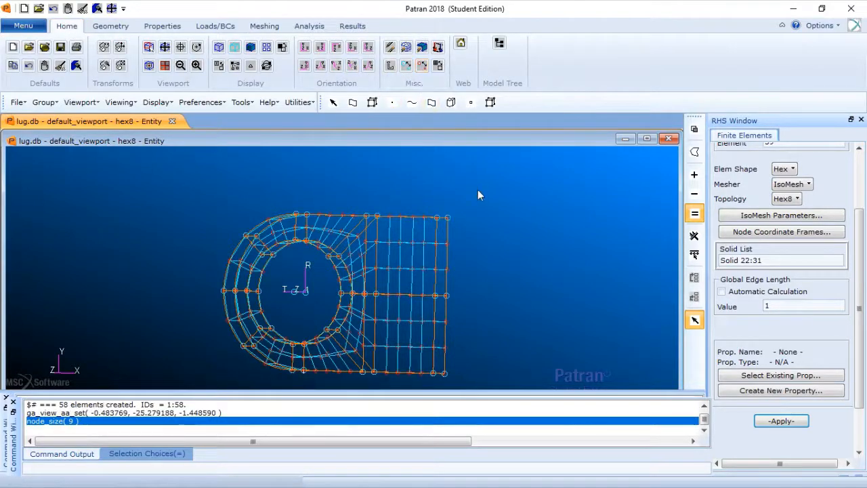
mouse_move(477, 190)
middle_mouse_down()
mouse_move(499, 191)
mouse_move(480, 195)
middle_mouse_up()
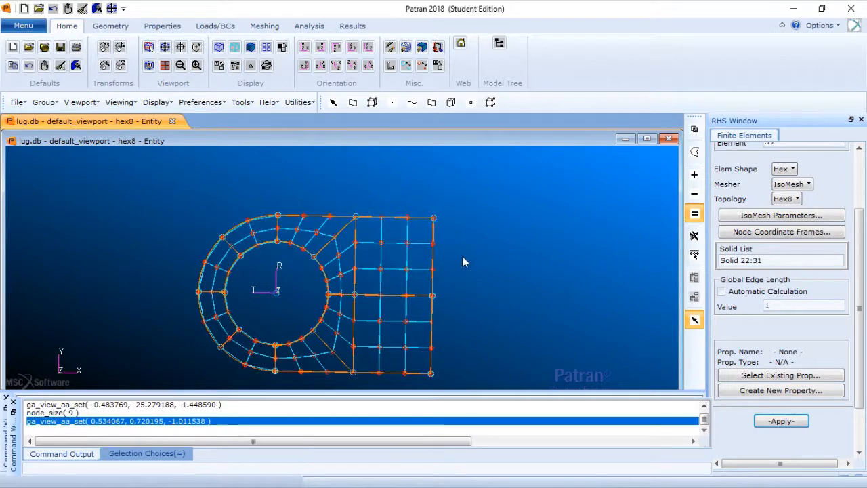
middle_click_drag(459, 258, 452, 263)
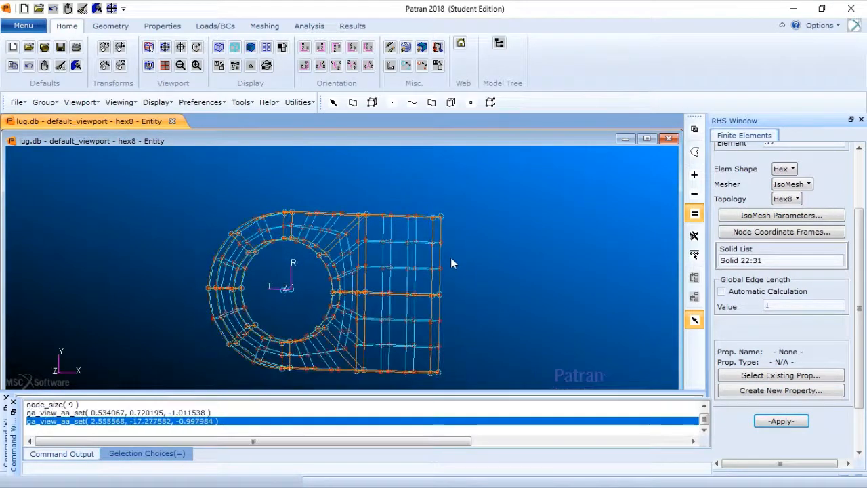
scroll(451, 257, "up", 2)
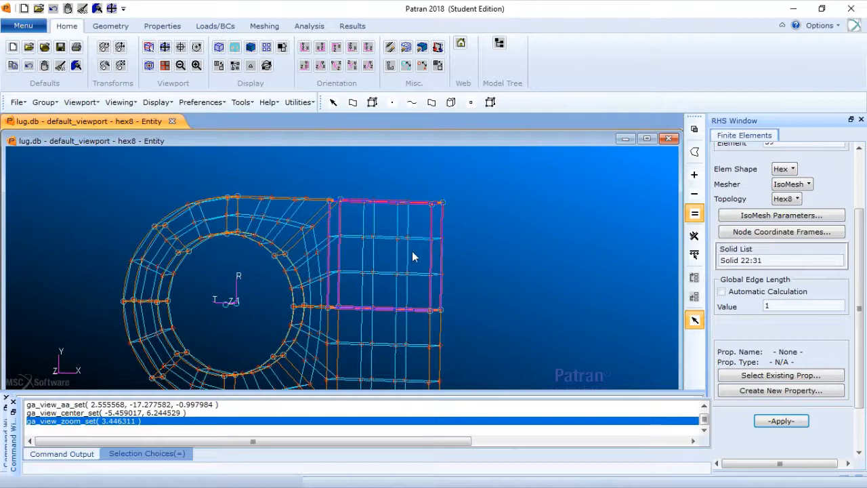
mouse_move(483, 269)
middle_mouse_down()
mouse_move(525, 272)
mouse_move(470, 267)
mouse_move(474, 276)
mouse_move(505, 276)
mouse_move(478, 272)
middle_mouse_up()
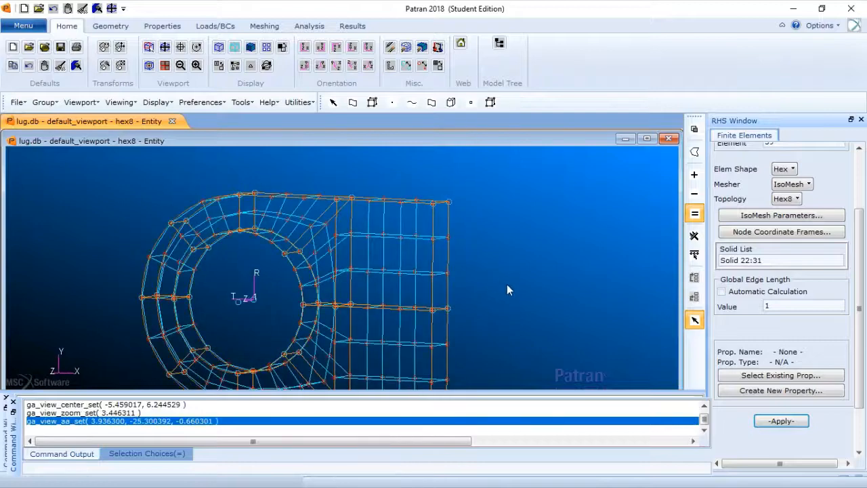
scroll(505, 298, "down", 5)
mouse_move(503, 306)
middle_mouse_down()
mouse_move(495, 298)
mouse_move(504, 298)
middle_mouse_up()
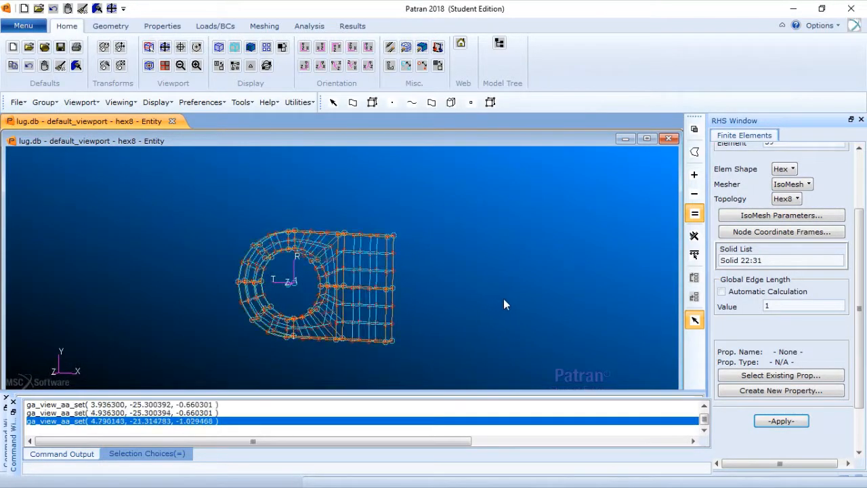
Post only the hex20 group and return to the element shape and topology settings for the solid mesh
left_click(45, 102)
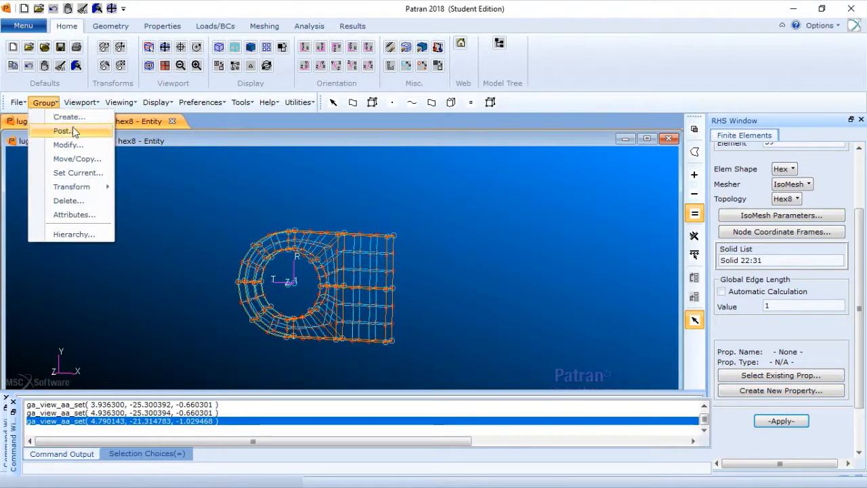
left_click(73, 129)
left_click(736, 216)
left_click(733, 205)
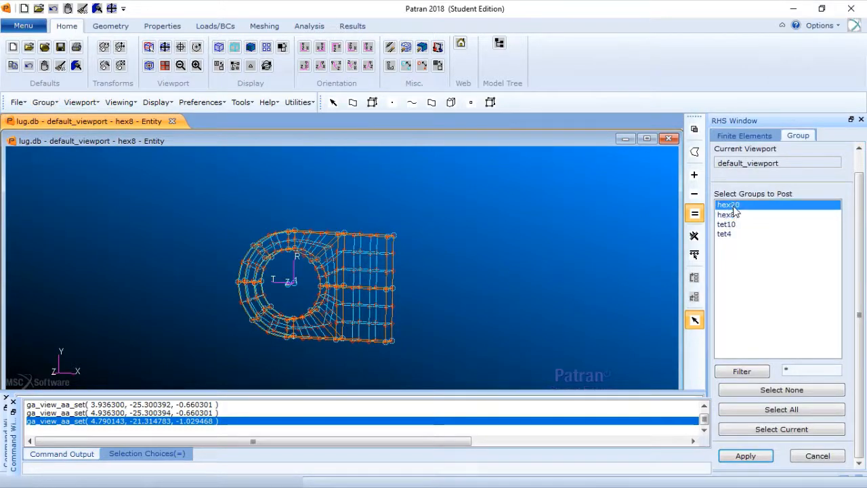
left_click(746, 455)
left_click(817, 455)
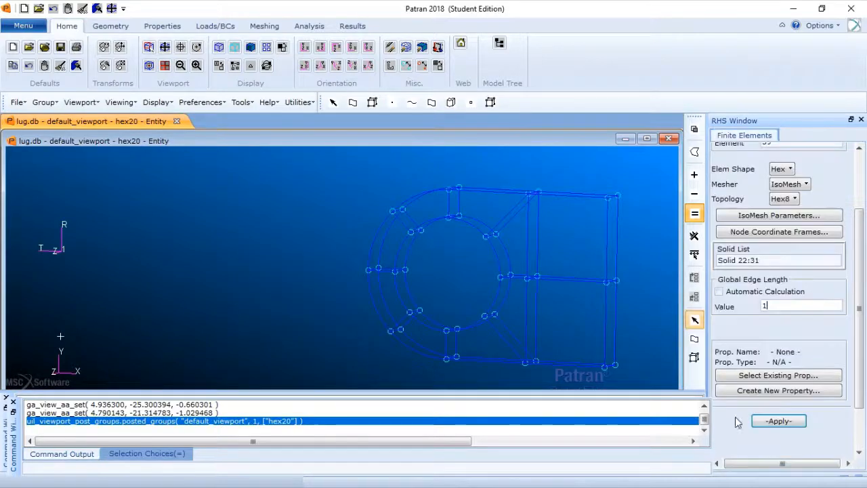
middle_click_drag(649, 316, 643, 274, "shift")
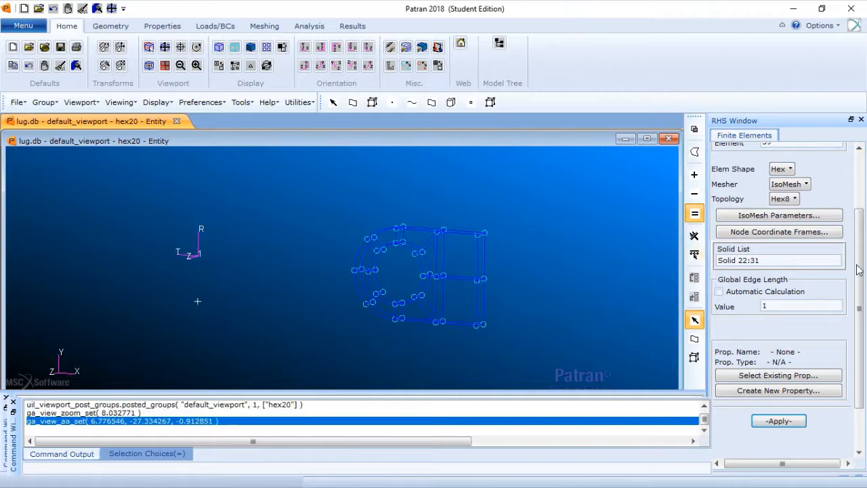
left_click_drag(857, 270, 852, 204)
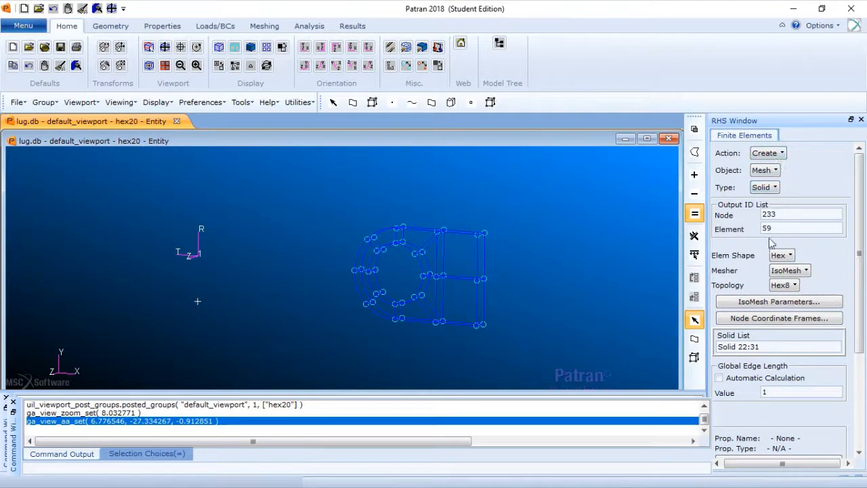
Set the solid mesh topology to Hex20 and select all solids of the posted lug, Solid 32:41, as the ones to mesh
left_click(789, 286)
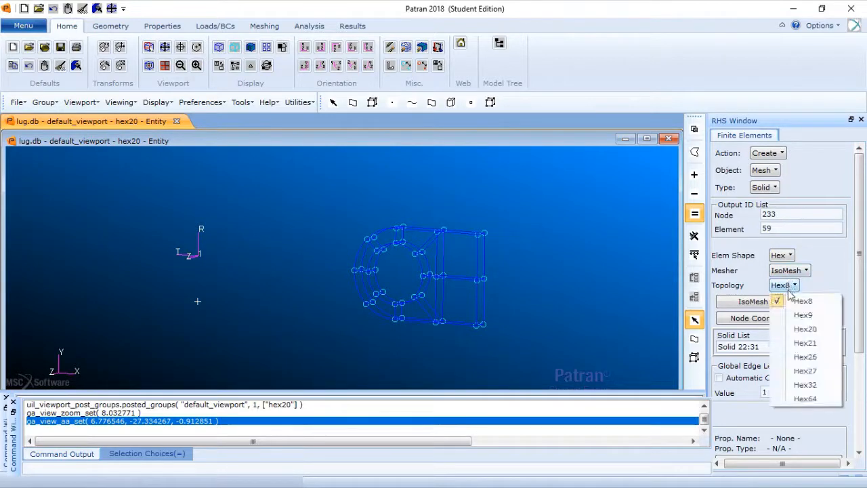
left_click(811, 329)
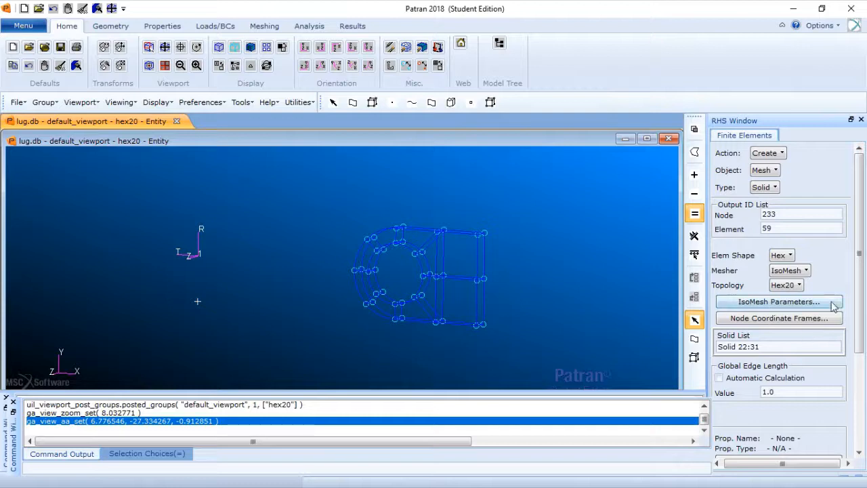
left_click(779, 347)
left_click_drag(274, 187, 553, 384)
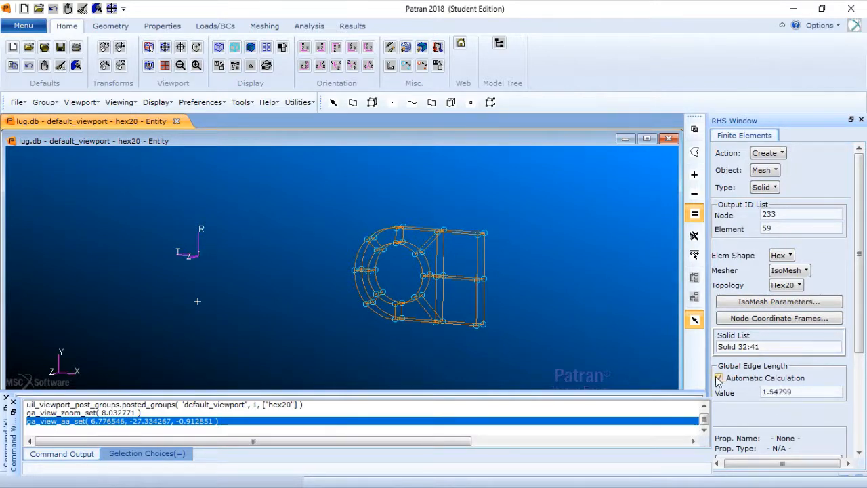
Mesh Solid 32:41 with Hex20 elements, using a global edge length of 2 with automatic calculation off
left_click_drag(859, 345, 864, 389)
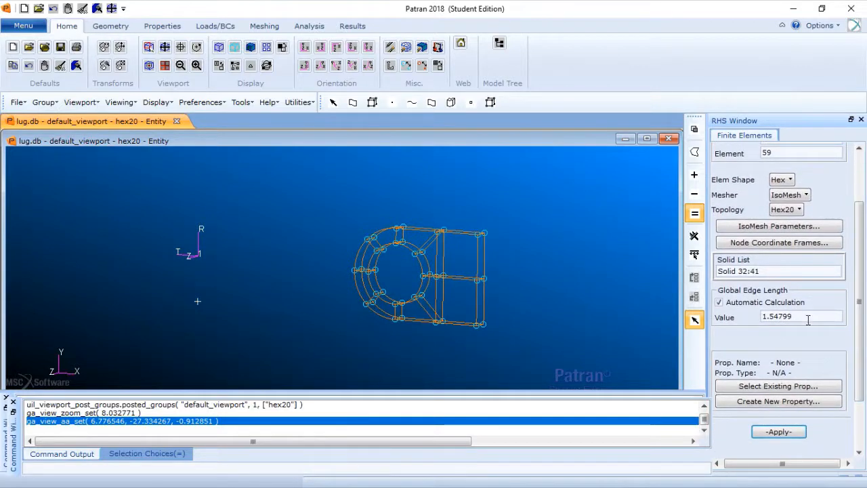
left_click_drag(807, 316, 745, 320)
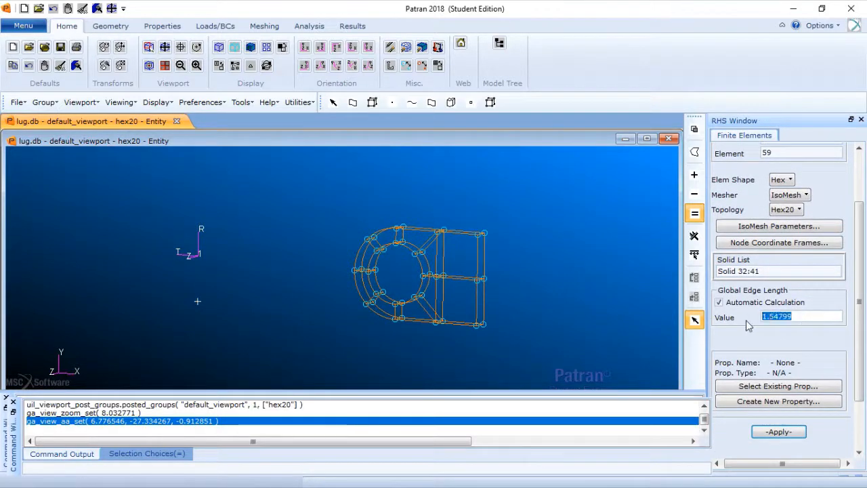
type("2")
left_click_drag(860, 364, 859, 382)
left_click(718, 277)
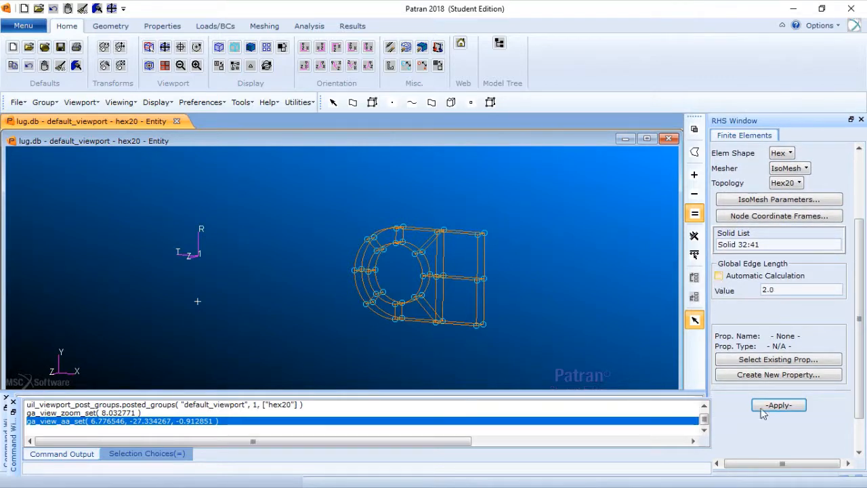
left_click(785, 408)
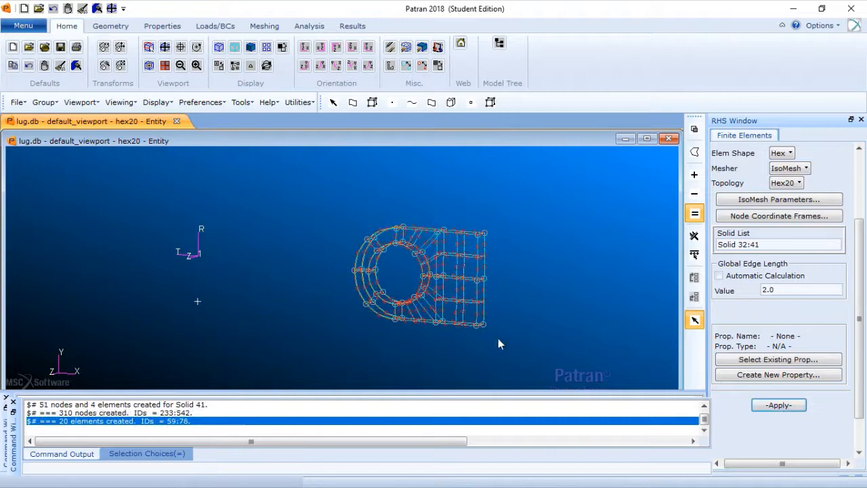
scroll(501, 337, "up", 6)
scroll(605, 331, "down", 1)
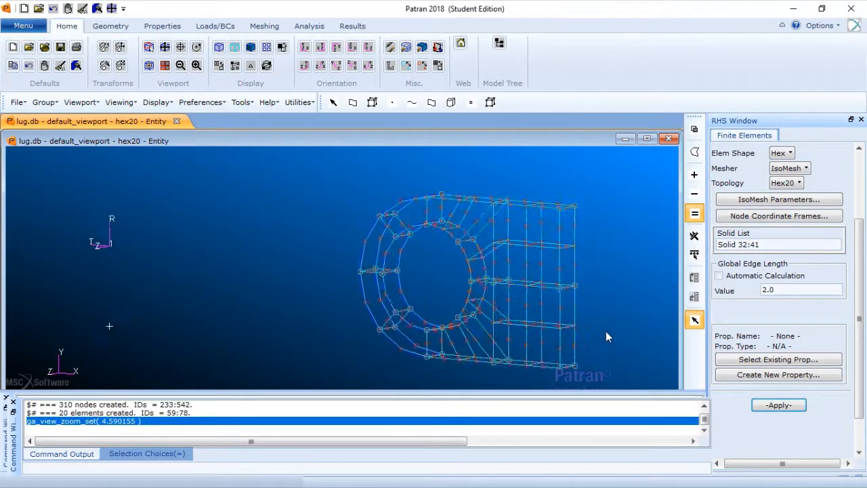
mouse_move(606, 331)
middle_mouse_down()
mouse_move(619, 325)
mouse_move(601, 329)
middle_mouse_up()
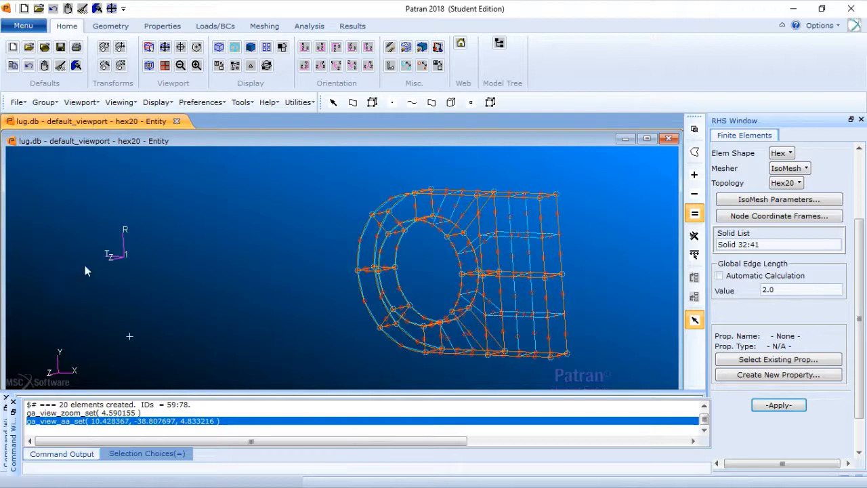
Post only the tet4 group in the default viewport and close the group settings
right_click(229, 255)
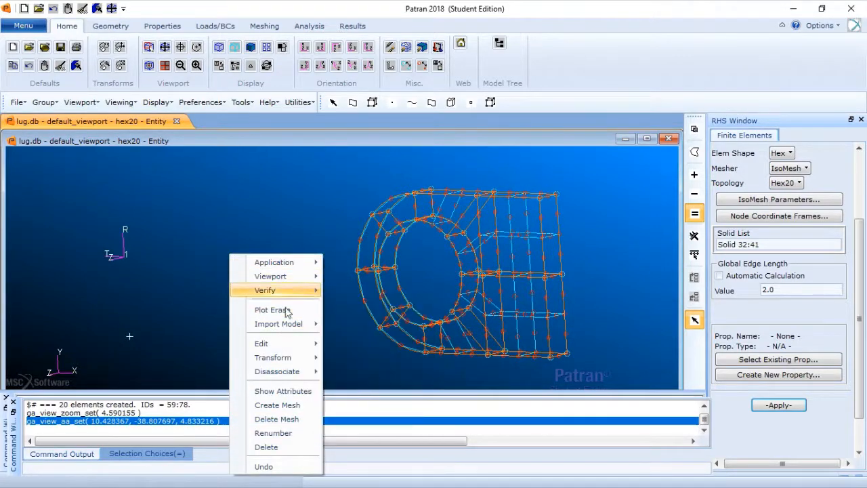
left_click(60, 103)
left_click(70, 133)
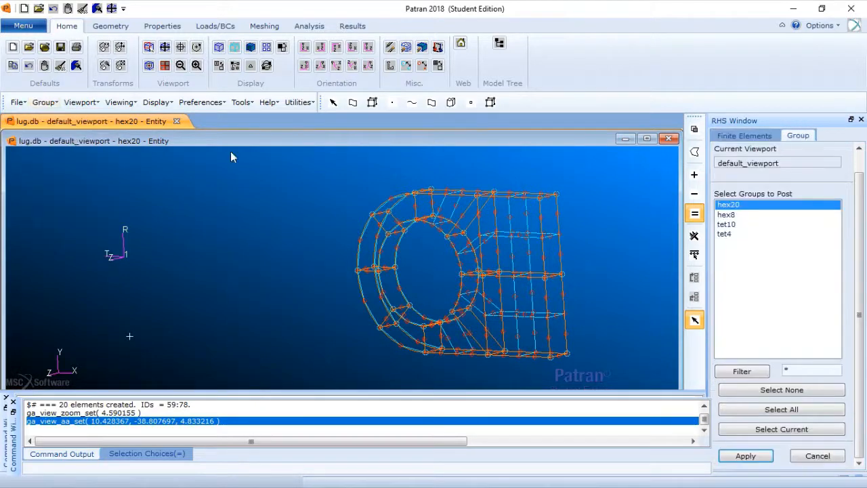
left_click(724, 233)
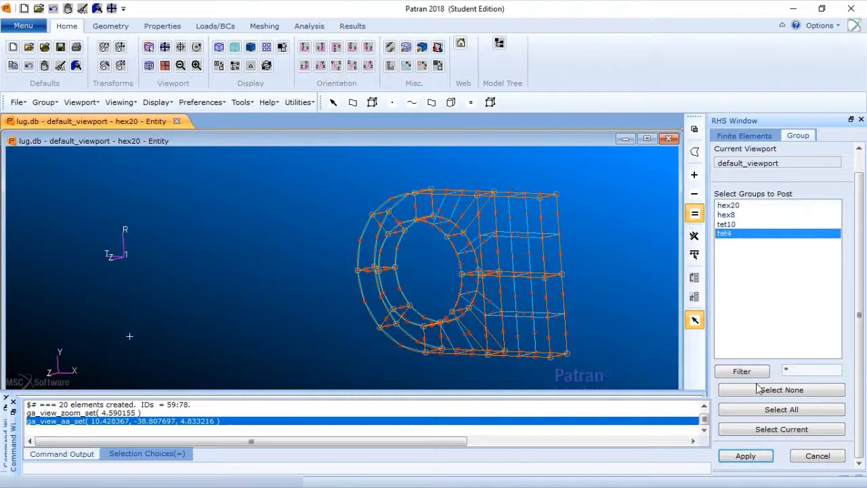
left_click(759, 457)
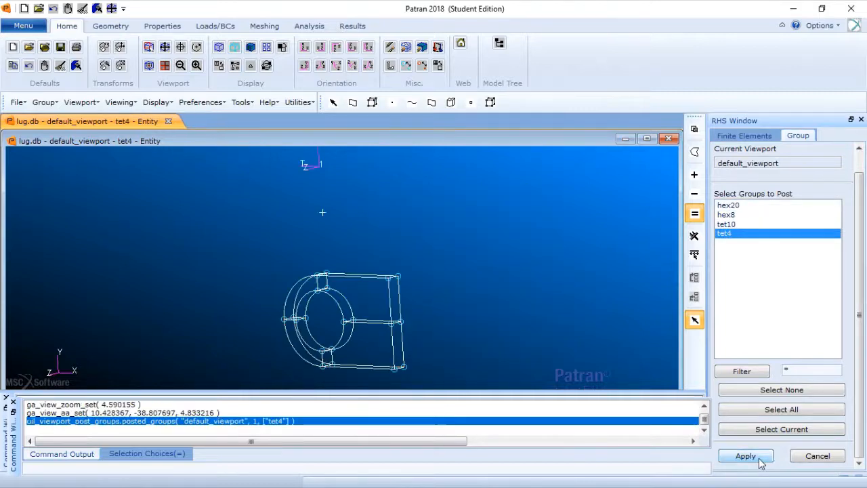
left_click(814, 459)
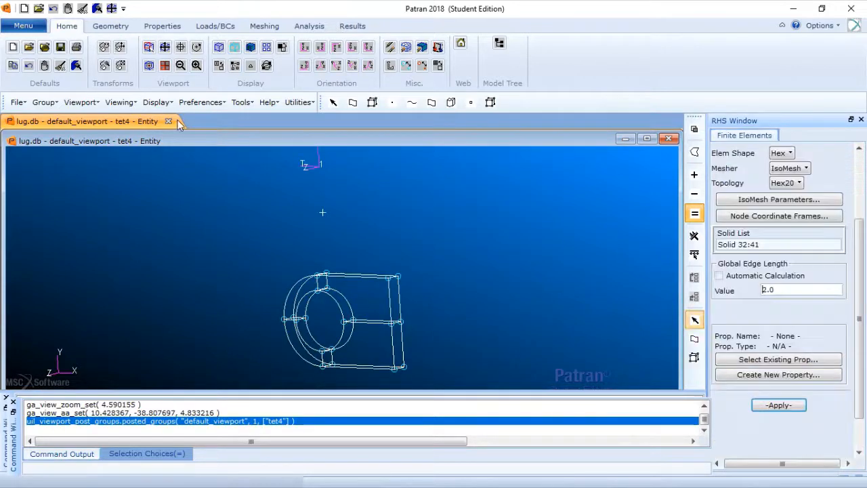
Set the mesh to Tet element shape with the TetMesh mesher and Tet4 topology, and select the posted lug's Solid 8:11 as input
left_click(164, 49)
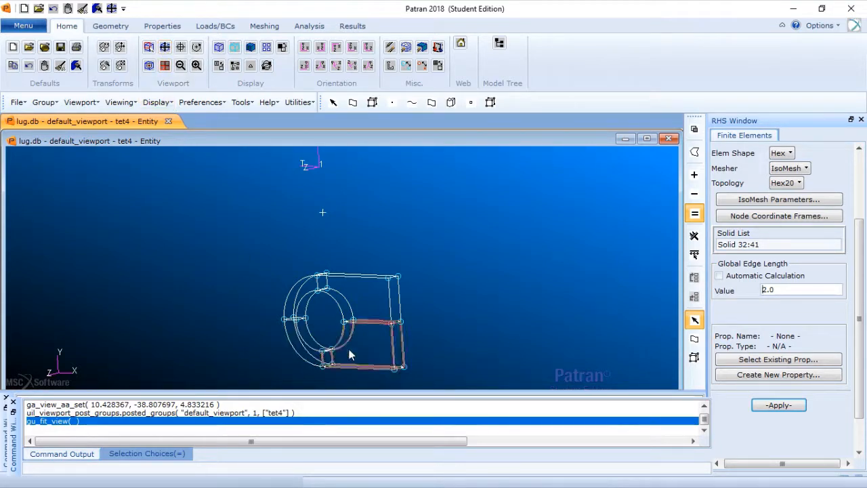
left_click(166, 49)
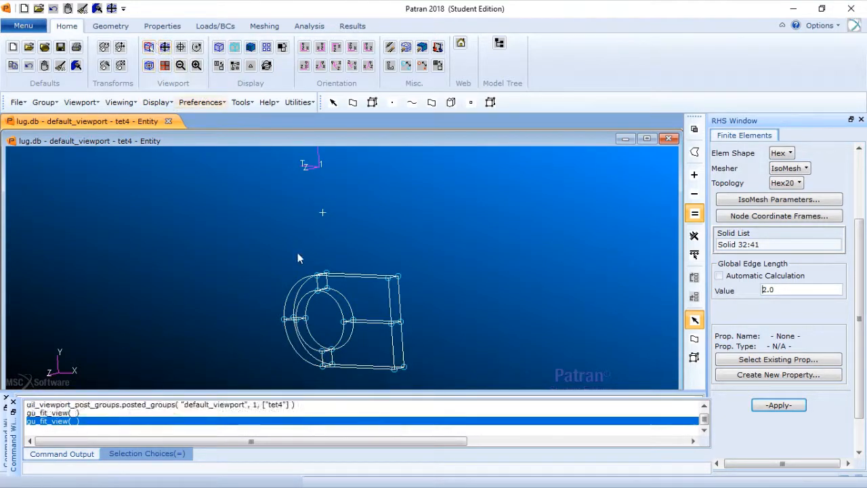
scroll(330, 339, "down", 1)
scroll(333, 323, "up", 6)
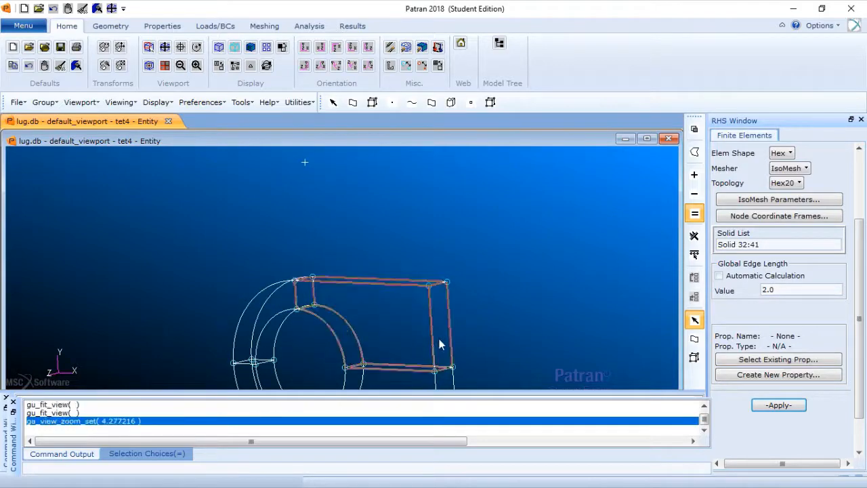
middle_click_drag(442, 363, 489, 284, "ctrl")
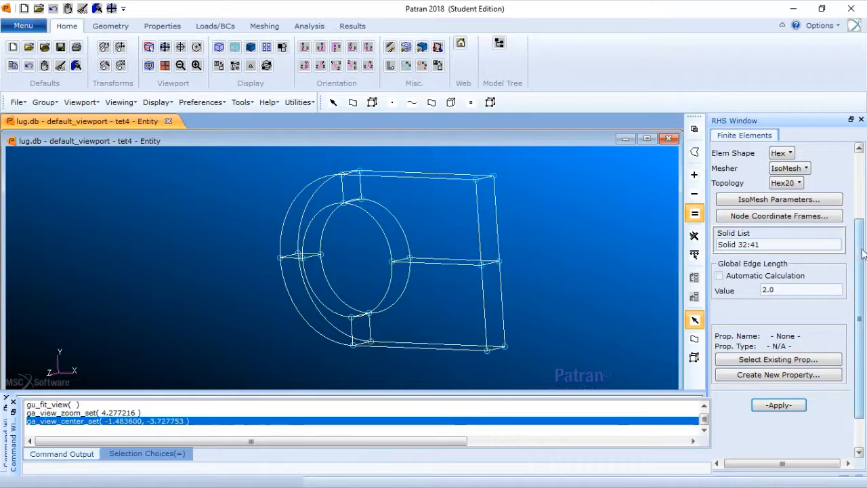
left_click_drag(860, 251, 851, 181)
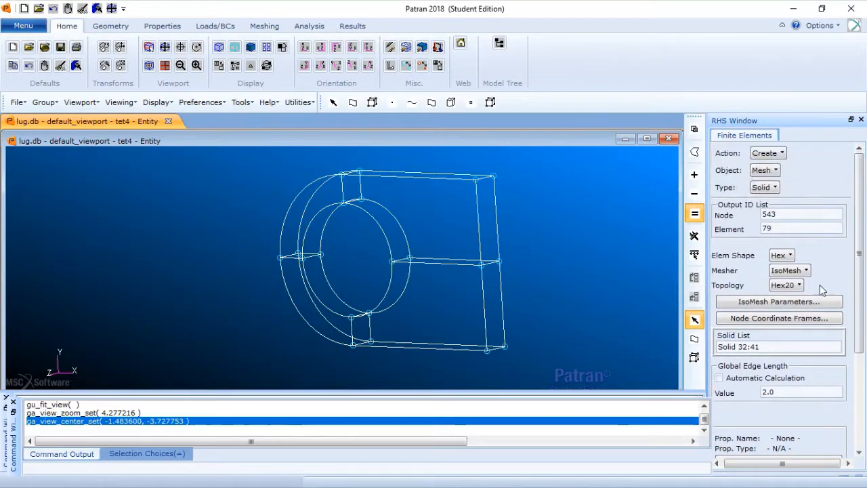
left_click(781, 256)
left_click(796, 272)
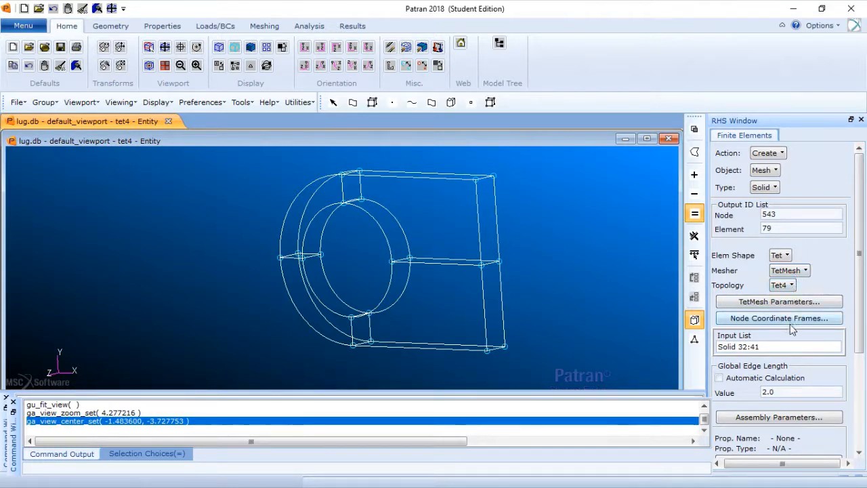
left_click_drag(783, 350, 646, 351)
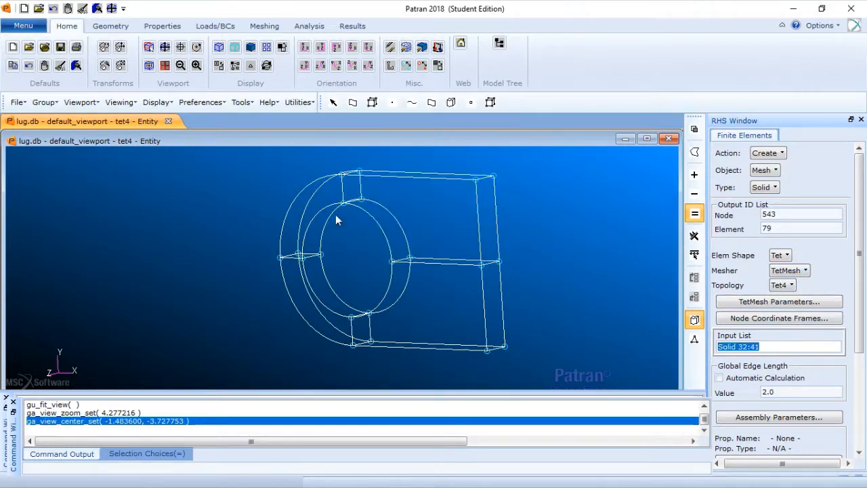
left_click_drag(212, 160, 599, 371)
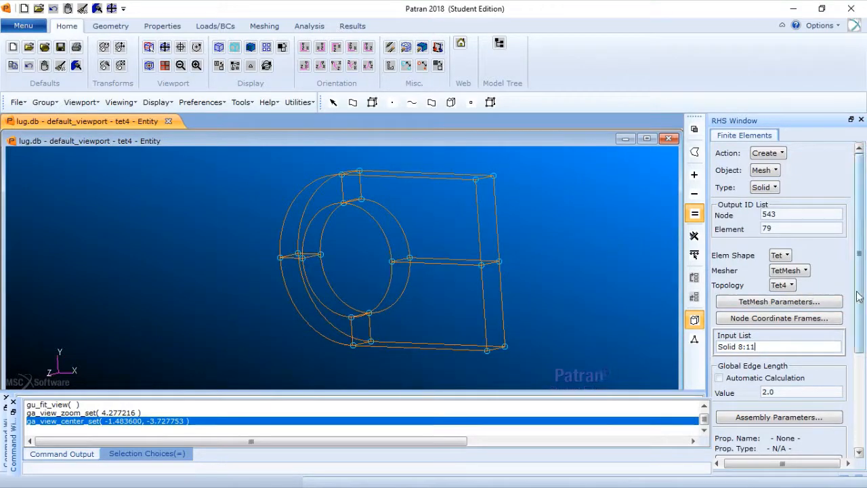
Mesh Solid 8:11 with Tet4 elements, using a global edge length of 1
scroll(857, 341, "down", 3)
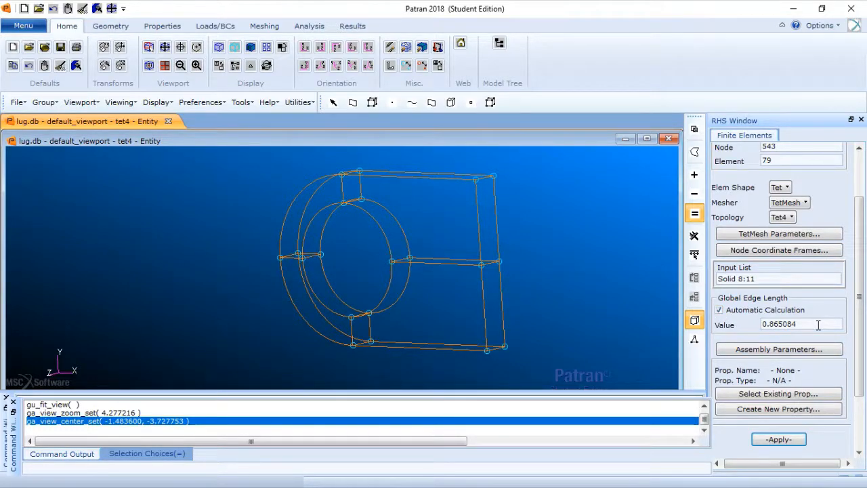
left_click_drag(813, 324, 739, 344)
type("1")
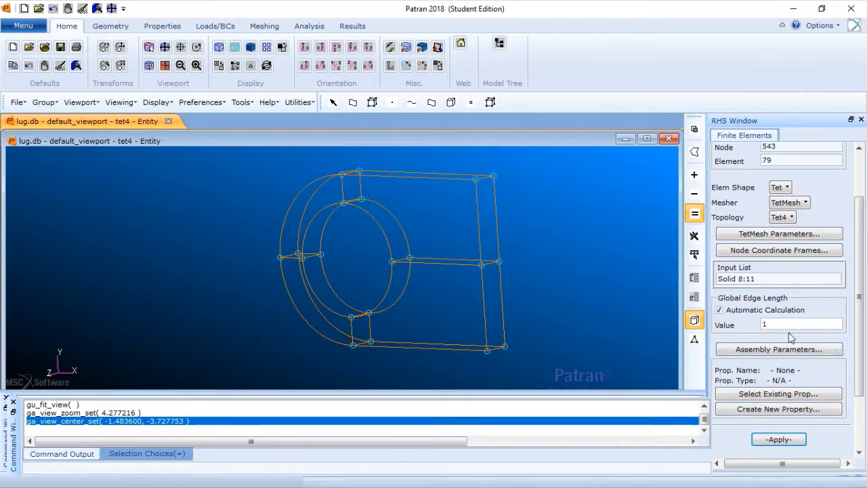
left_click(781, 440)
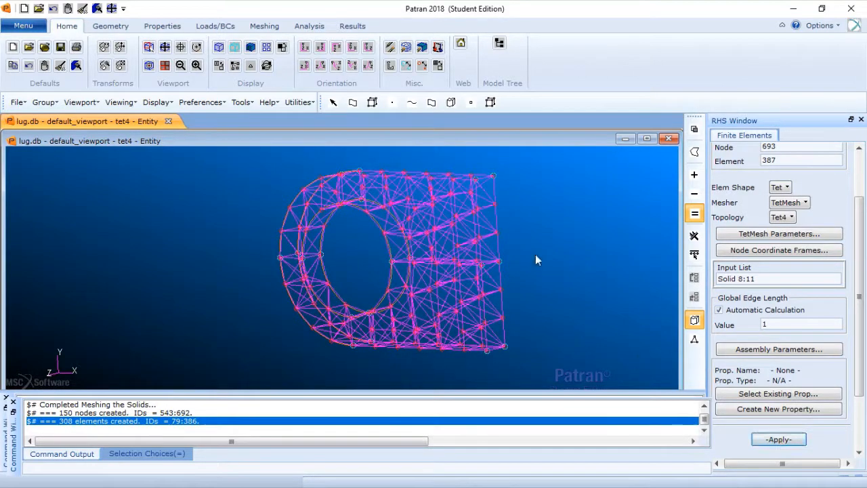
scroll(535, 259, "up", 5)
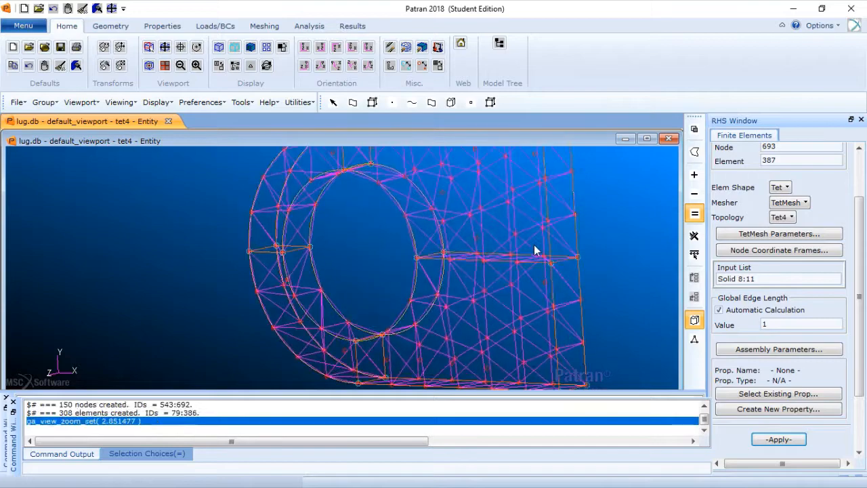
middle_click_drag(613, 262, 599, 291)
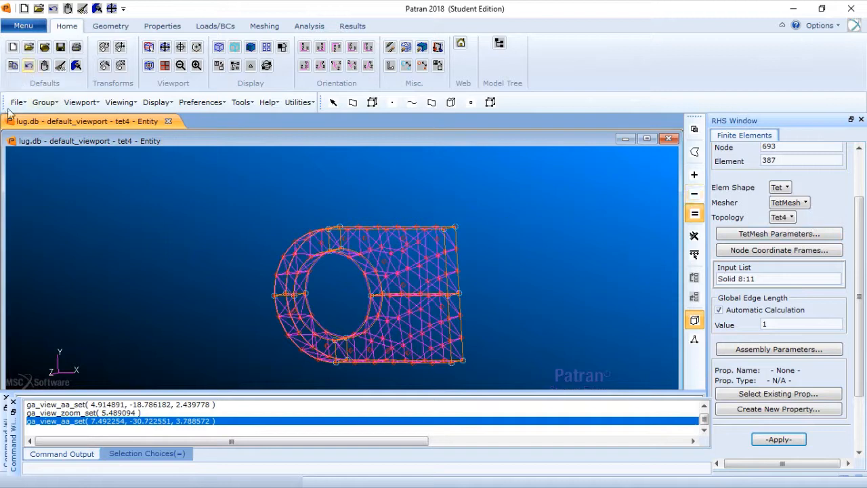
Post only the tet10 group in the default viewport and return to the finite element mesh settings
left_click(44, 102)
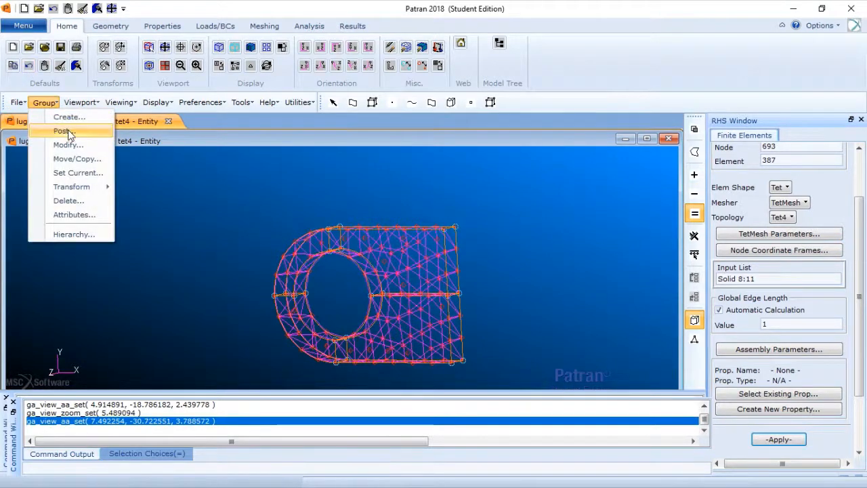
left_click(64, 130)
left_click(729, 224)
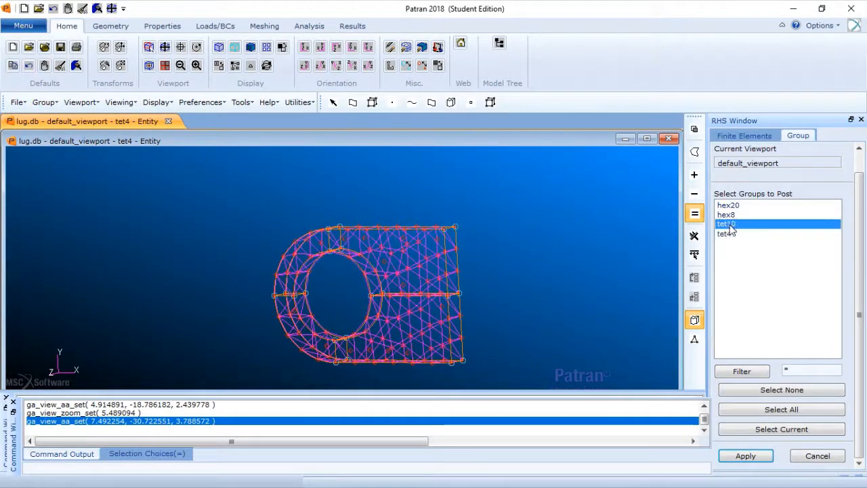
left_click(746, 455)
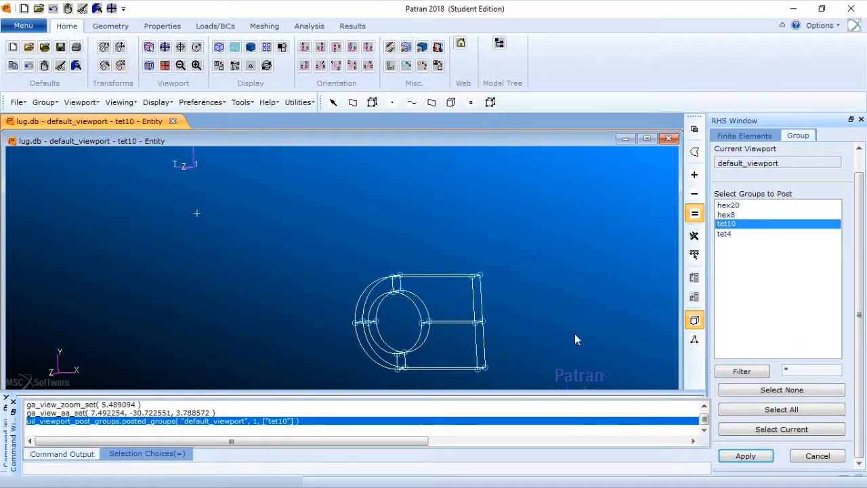
middle_click_drag(576, 334, 559, 334, "shift")
middle_click_drag(418, 338, 424, 258, "ctrl")
middle_click_drag(642, 278, 569, 299, "ctrl")
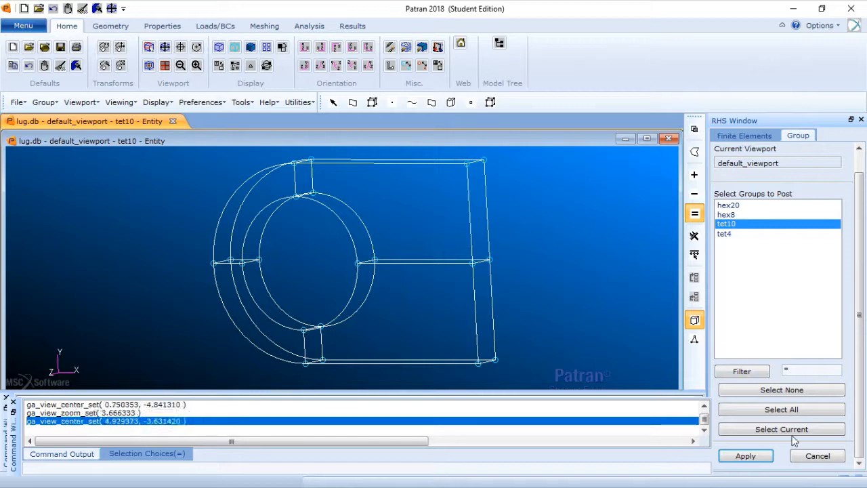
left_click(812, 456)
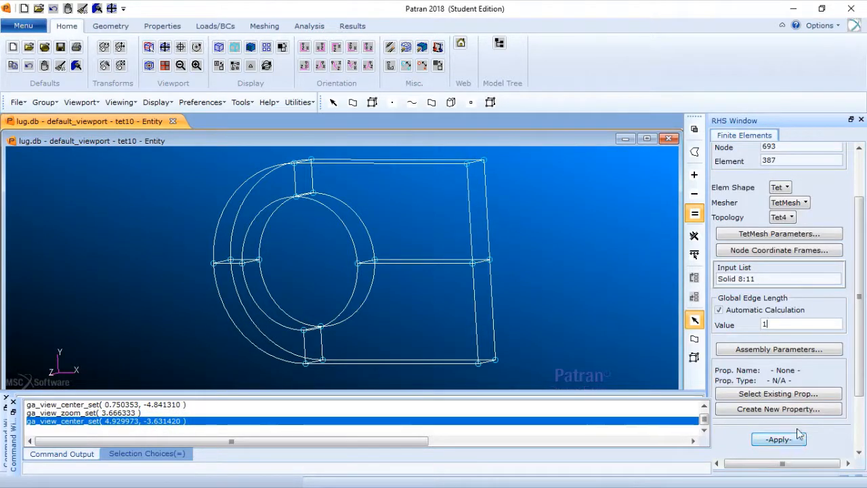
Replace the input list with the posted lug's Solid 12:15 and set the topology to Tet10
left_click(794, 279)
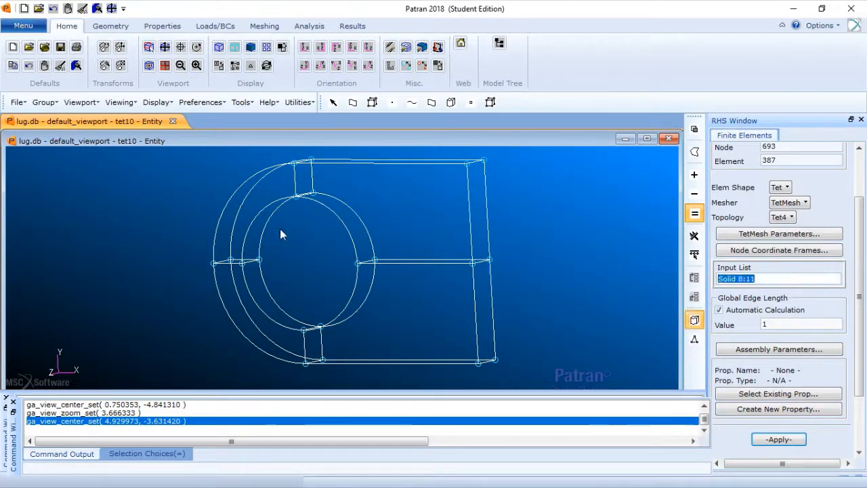
left_click_drag(176, 154, 597, 377)
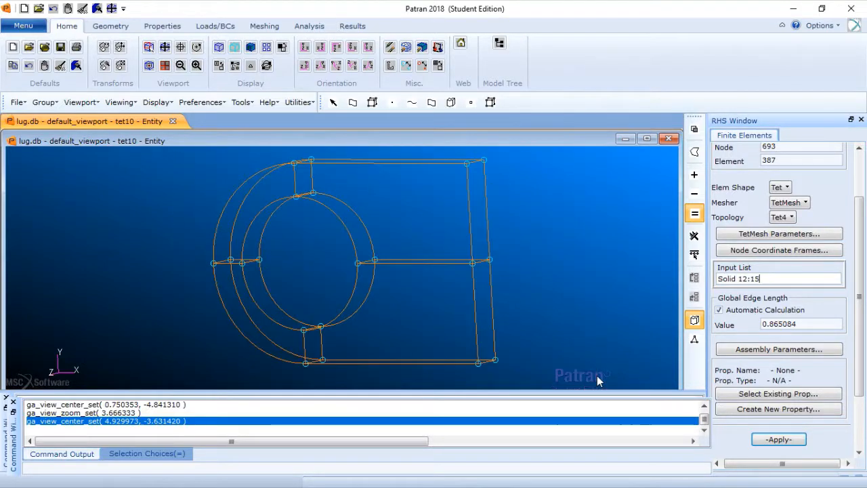
left_click(790, 218)
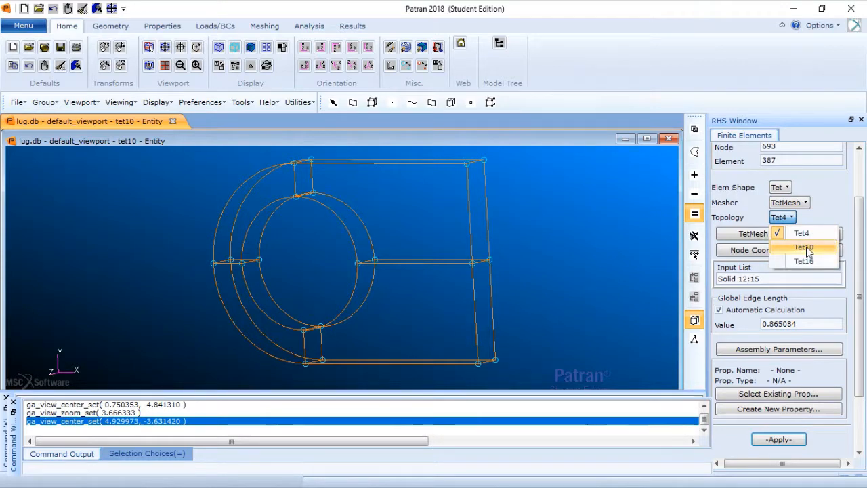
left_click(804, 248)
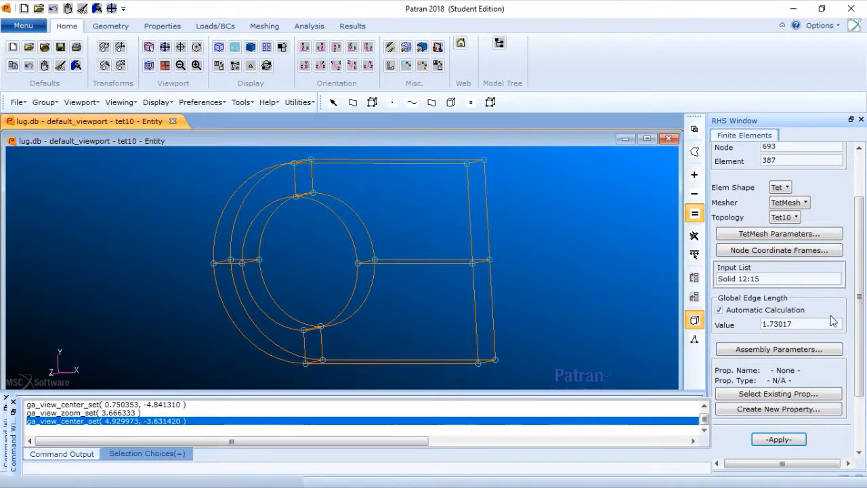
Mesh Solid 12:15 with Tet10 elements, using a global edge length of 2 with automatic calculation off
double_click(771, 329)
left_click(720, 310)
double_click(800, 323)
type("2")
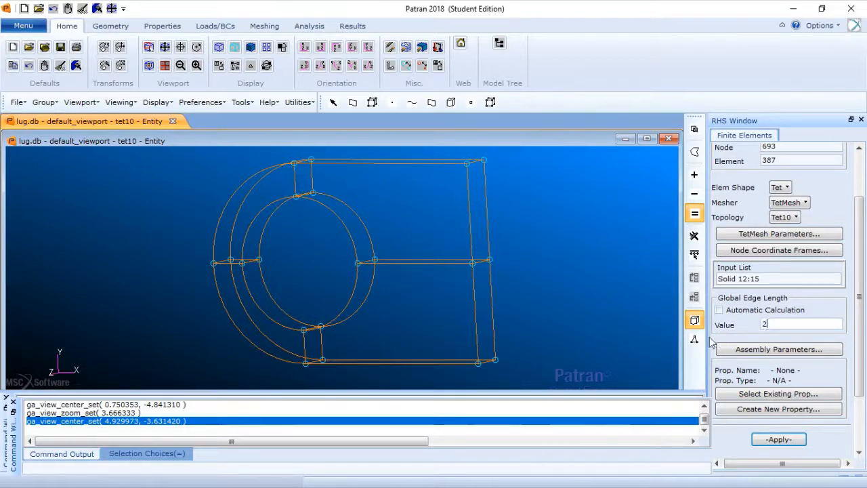
left_click(779, 440)
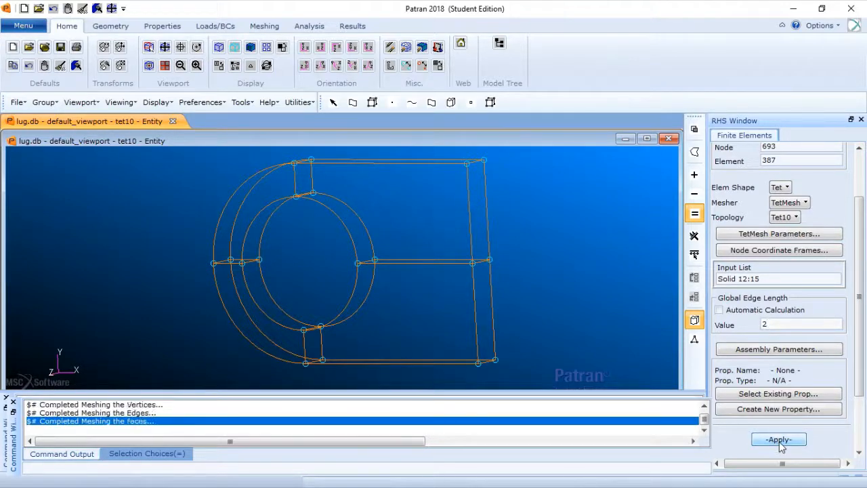
scroll(518, 222, "up", 3)
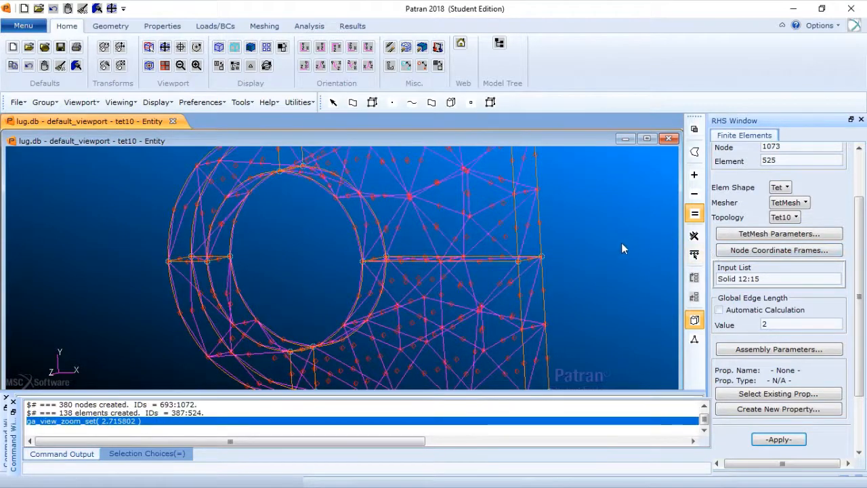
Post the hex20, hex8, tet10 and tet4 groups together in the viewport and reduce the node display size to 0
scroll(621, 242, "down", 2)
middle_click_drag(552, 209, 548, 230, "shift")
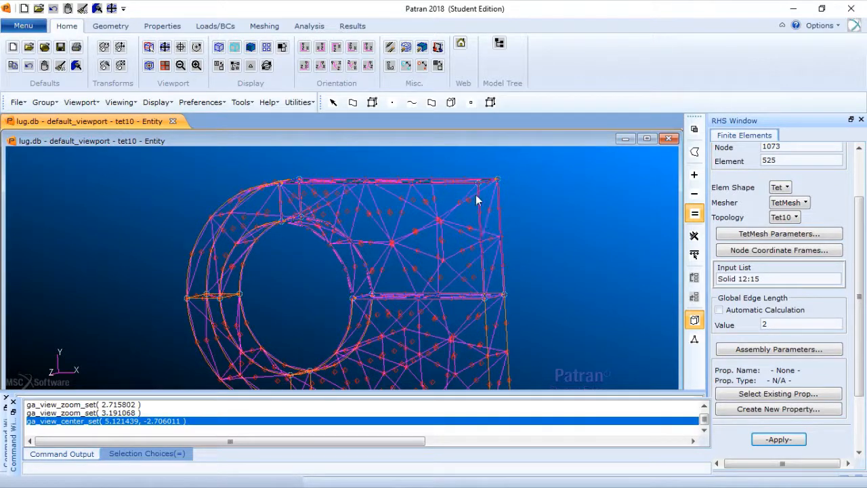
middle_click_drag(553, 288, 547, 312, "shift")
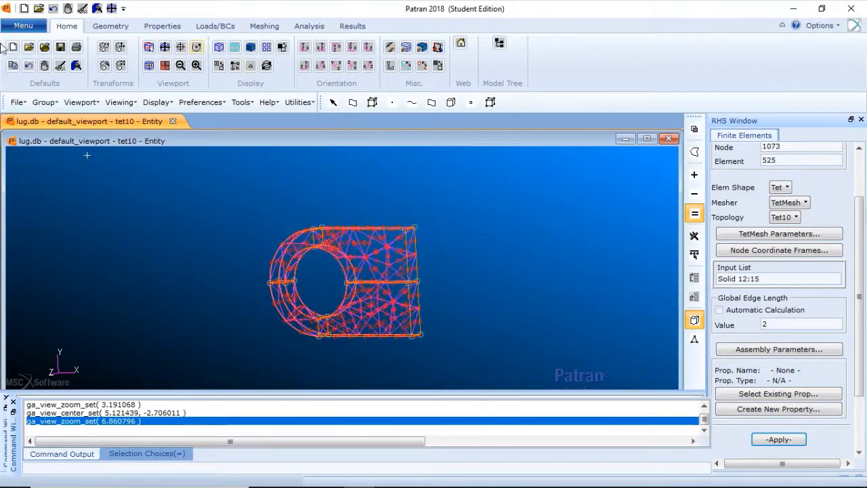
left_click(46, 104)
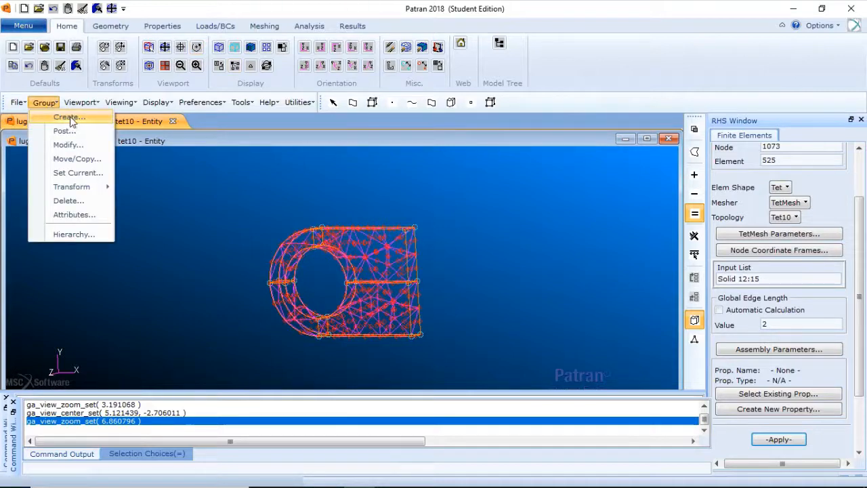
left_click(64, 131)
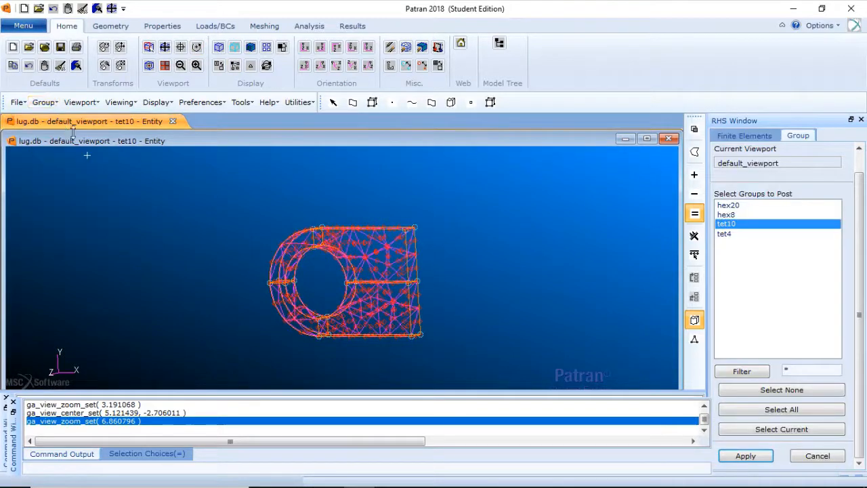
left_click(783, 410)
left_click(748, 456)
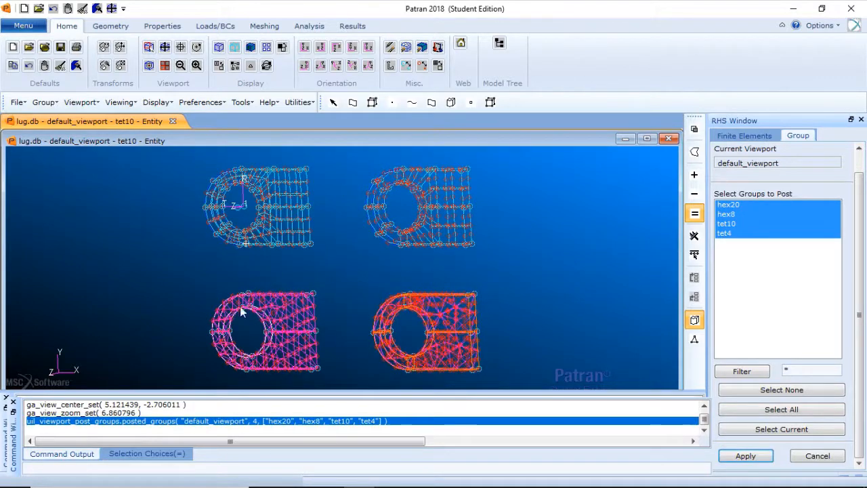
left_click(424, 67)
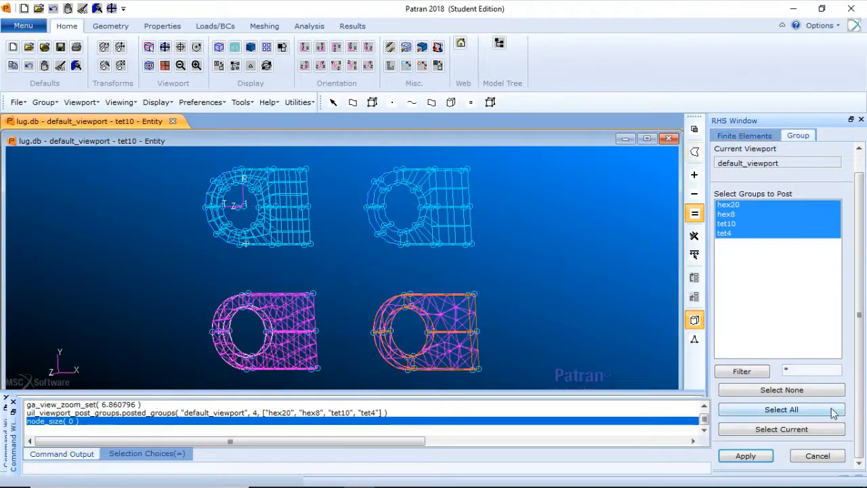
left_click(817, 456)
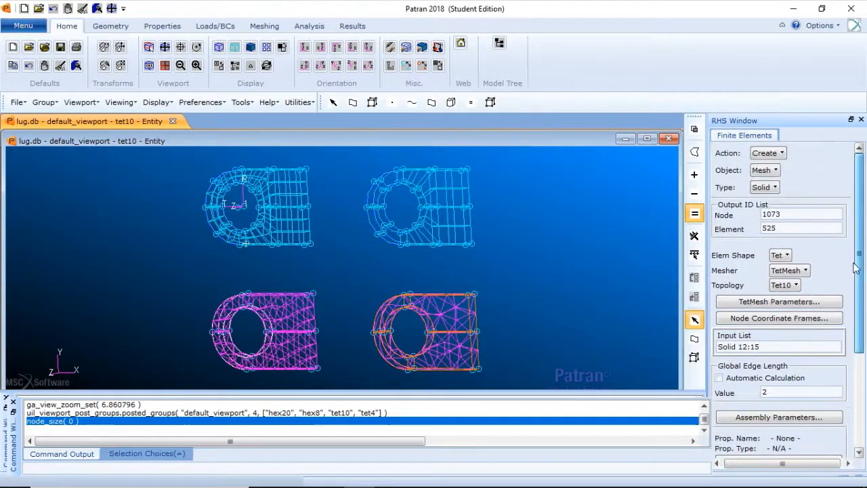
Verify the element boundaries of all four lug meshes by plotting their free edges
left_click(772, 153)
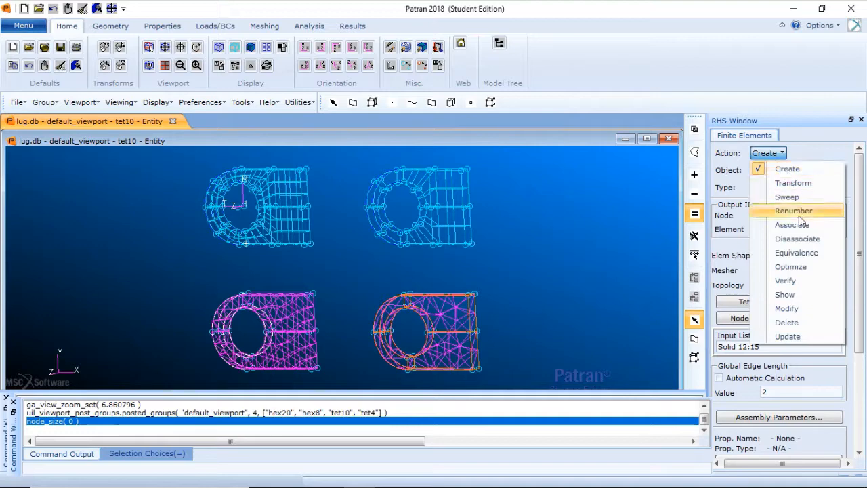
left_click(786, 281)
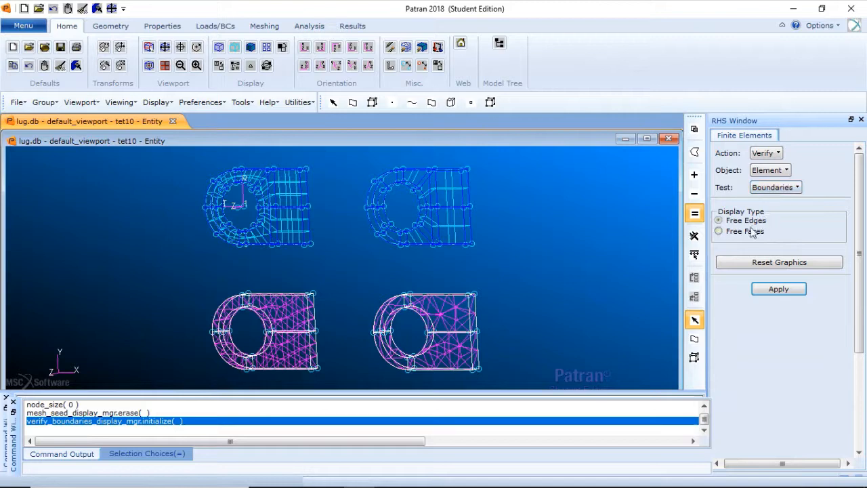
left_click(775, 289)
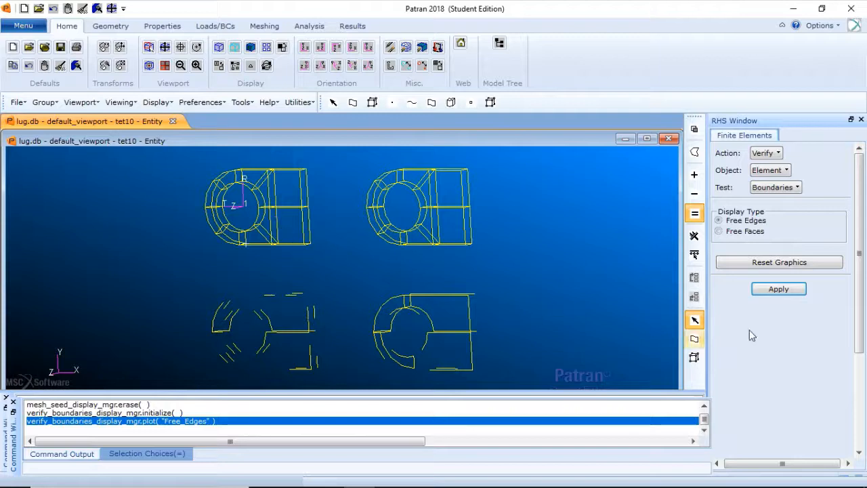
Equivalence all nodes with the Tolerance Cube method, retaining lower node IDs and using a tolerance of 0.005
left_click(771, 155)
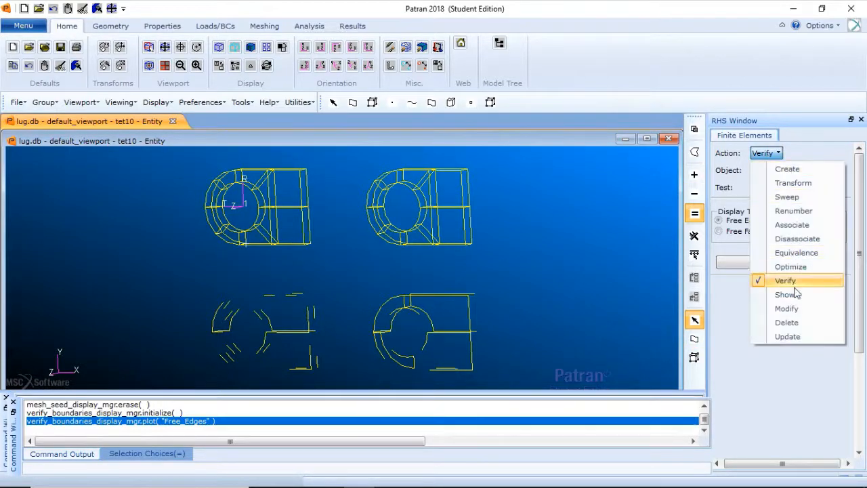
left_click(798, 252)
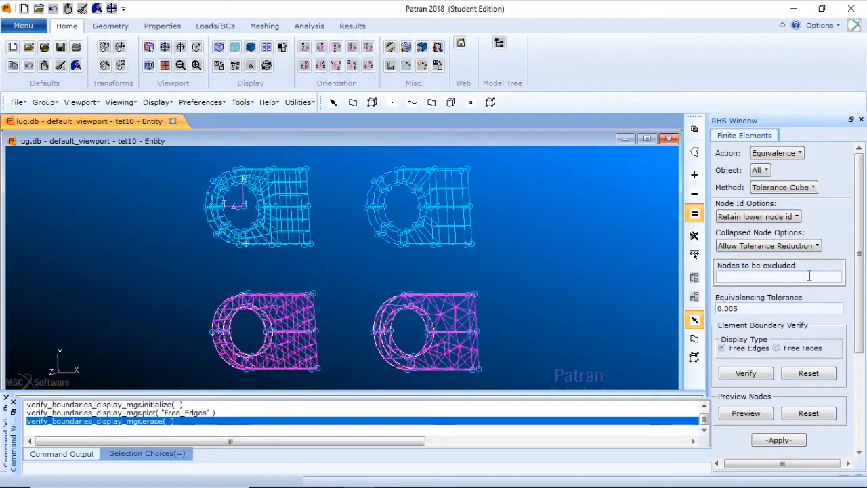
scroll(860, 341, "down", 2)
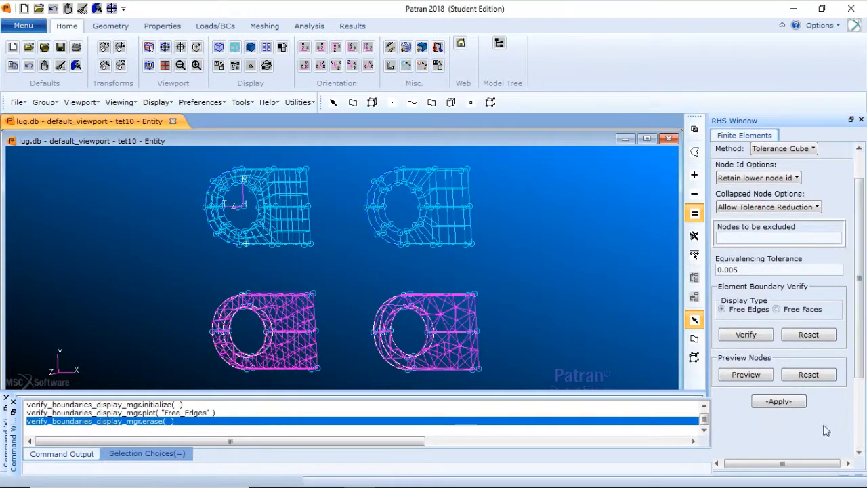
left_click(779, 401)
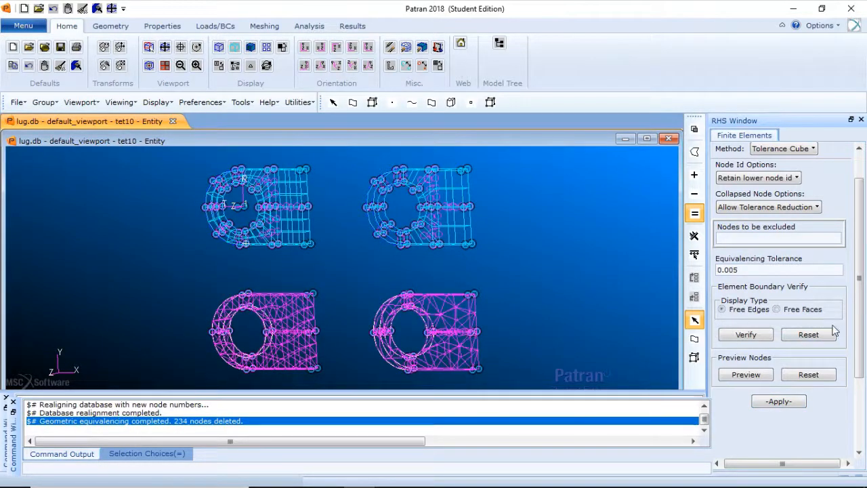
Verify the element boundaries again with free edges displayed and inspect the equivalenced meshes for internal edges
scroll(859, 327, "up", 2)
left_click(777, 153)
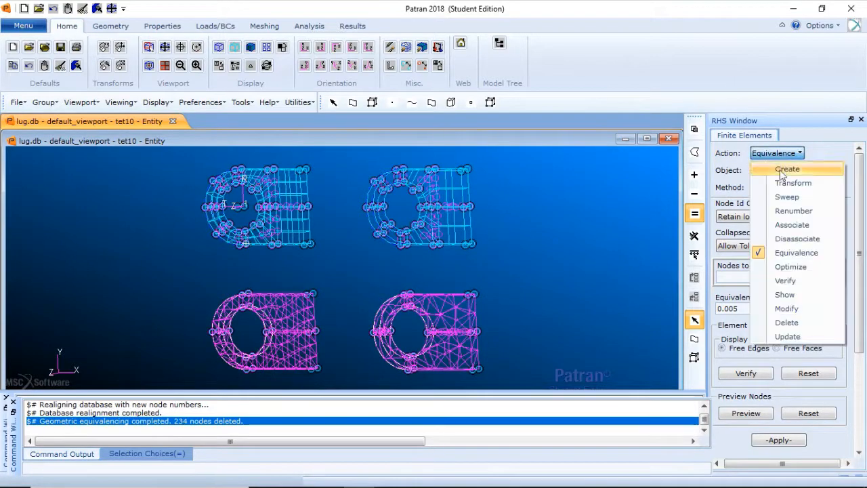
left_click(785, 283)
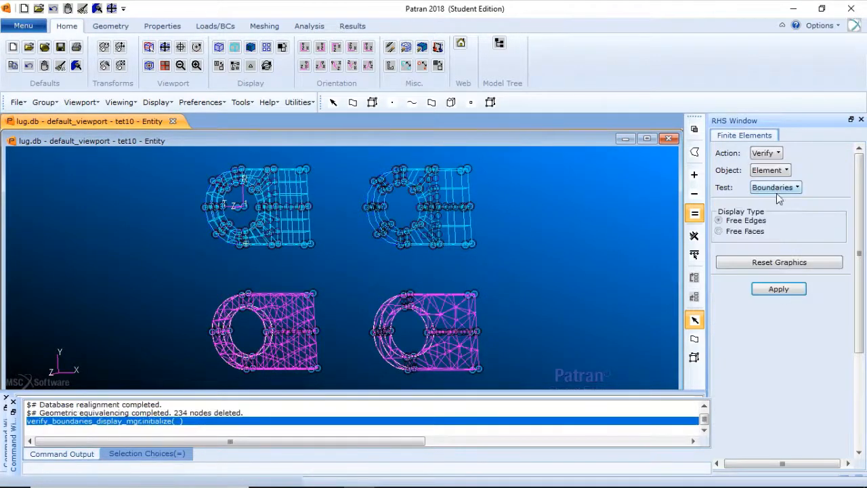
left_click(788, 291)
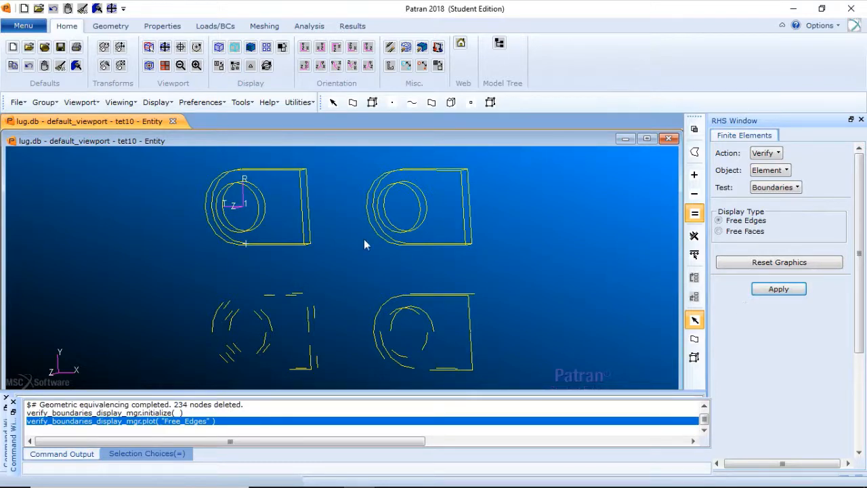
middle_click_drag(304, 259, 361, 261)
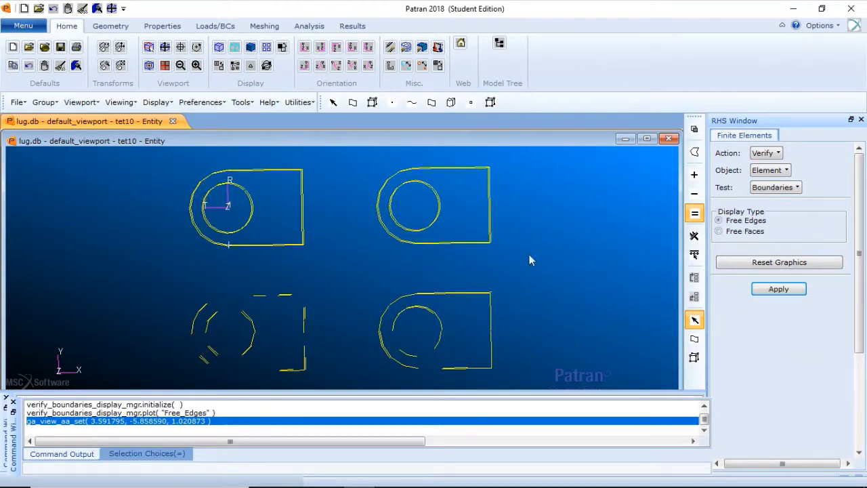
mouse_move(529, 260)
middle_mouse_down()
mouse_move(505, 253)
mouse_move(525, 260)
middle_mouse_up()
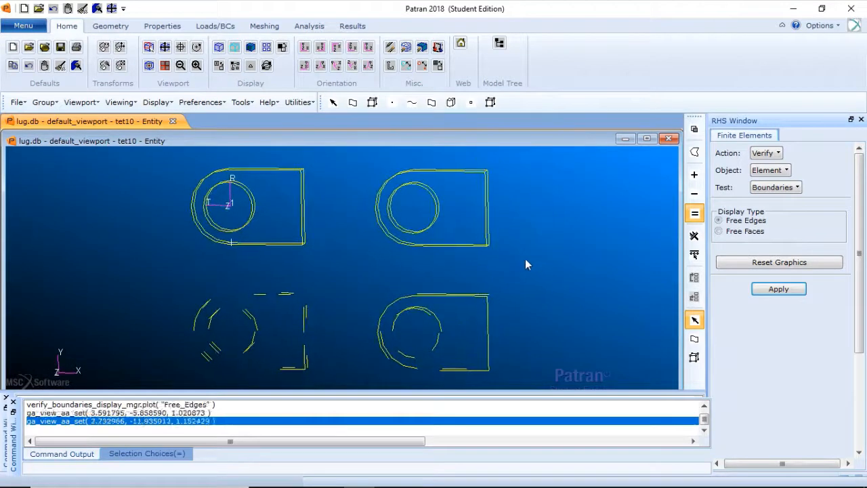
scroll(525, 264, "up", 2)
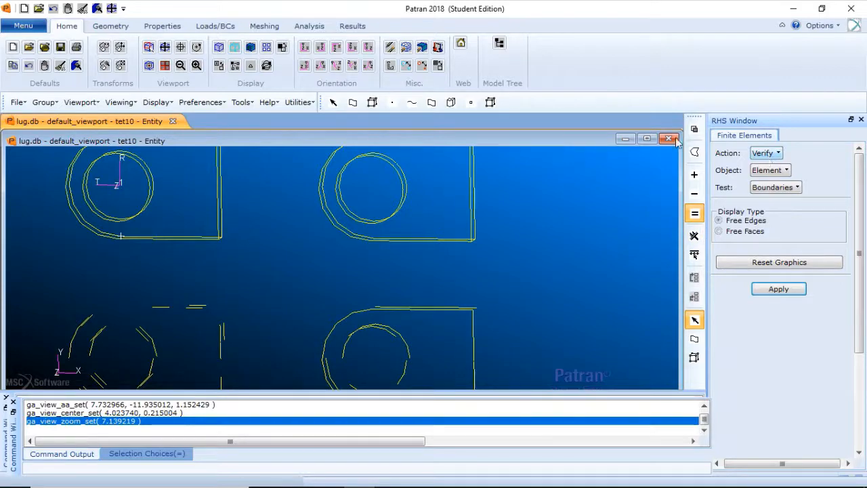
Translate a copy of the cylindrical frame Coord 1 by <15 0 0> relative to Coord 0, with auto execute off
left_click(111, 26)
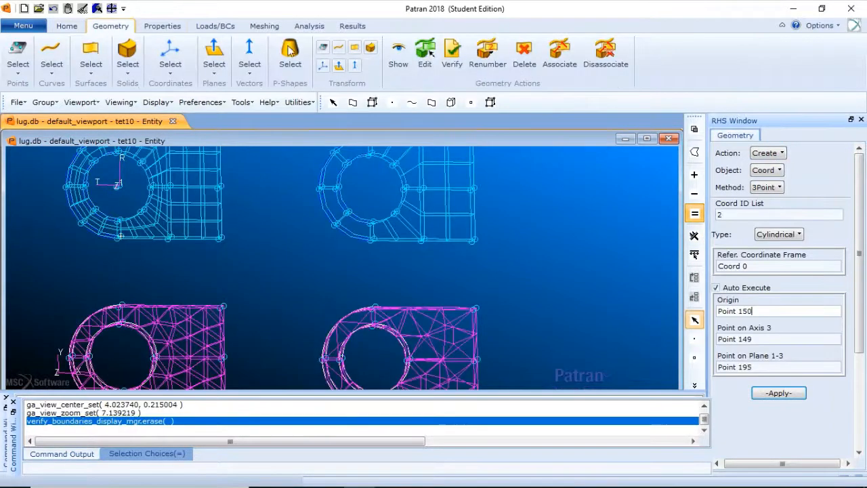
left_click(780, 156)
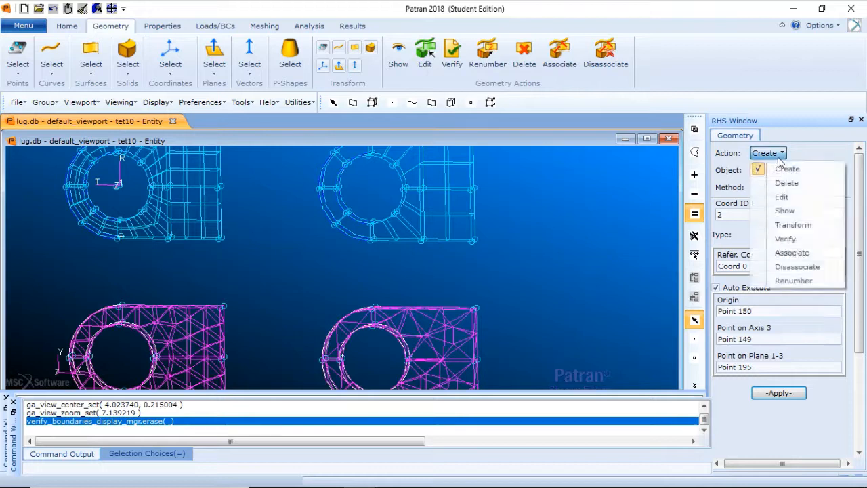
left_click(789, 225)
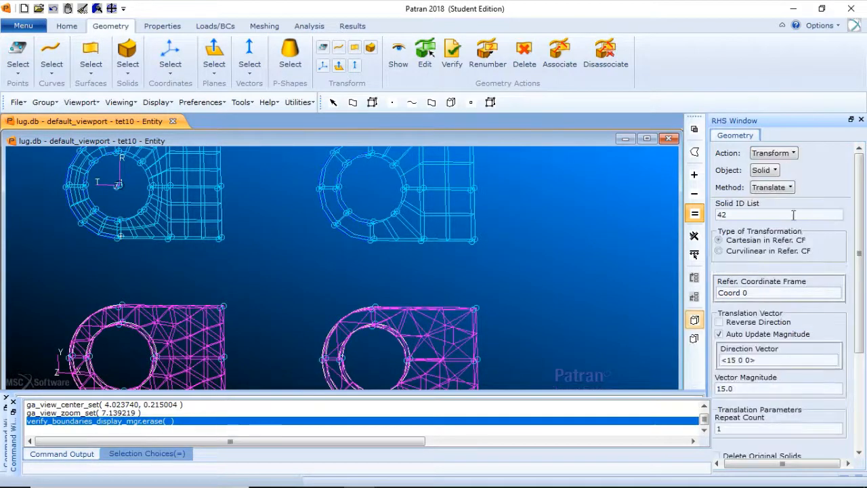
left_click(766, 170)
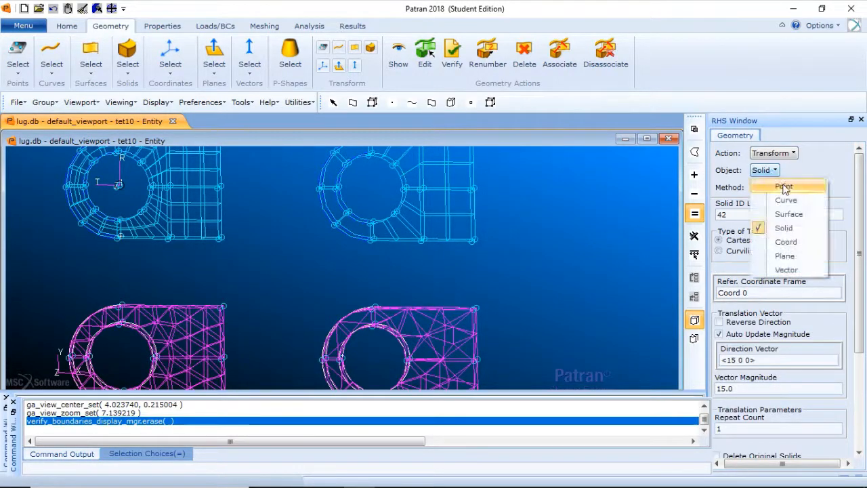
left_click(785, 242)
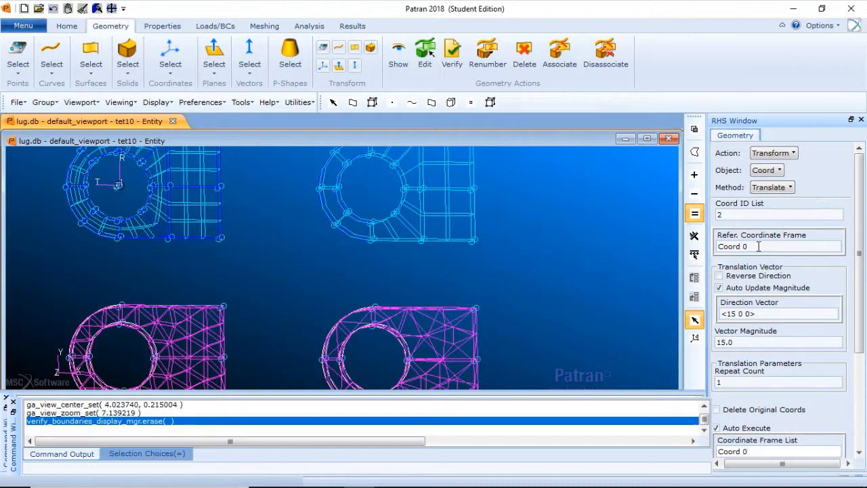
left_click_drag(759, 247, 716, 246)
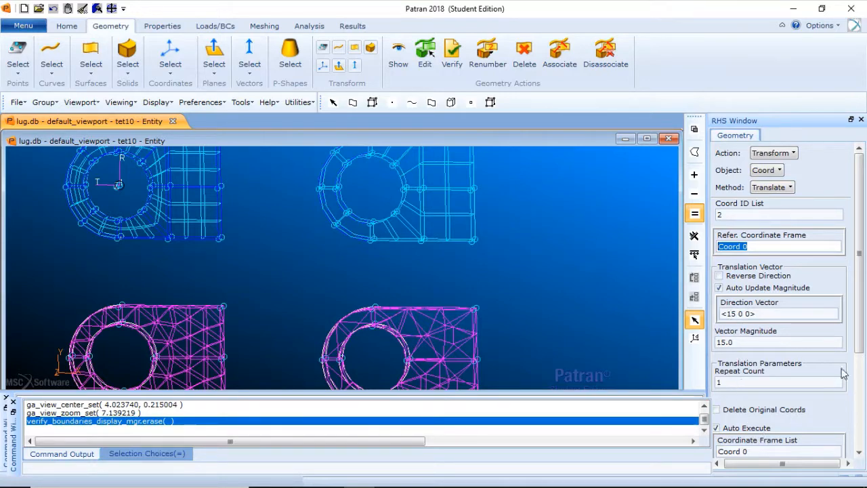
scroll(863, 353, "down", 3)
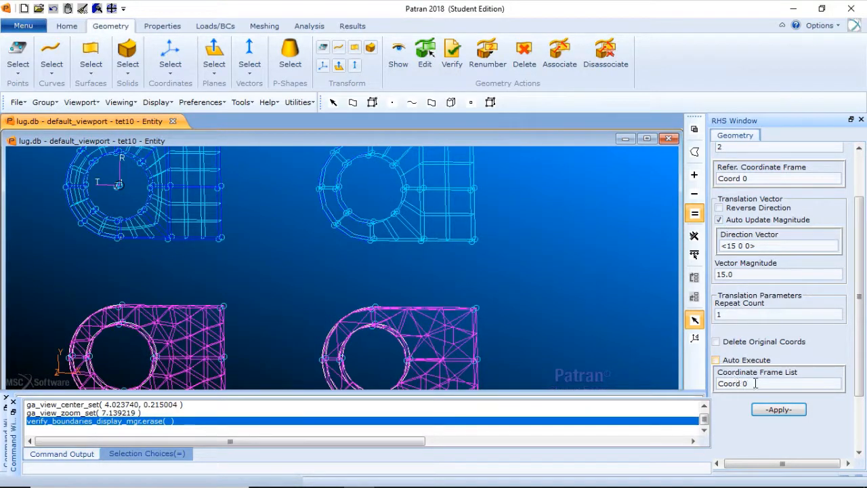
left_click_drag(750, 383, 705, 383)
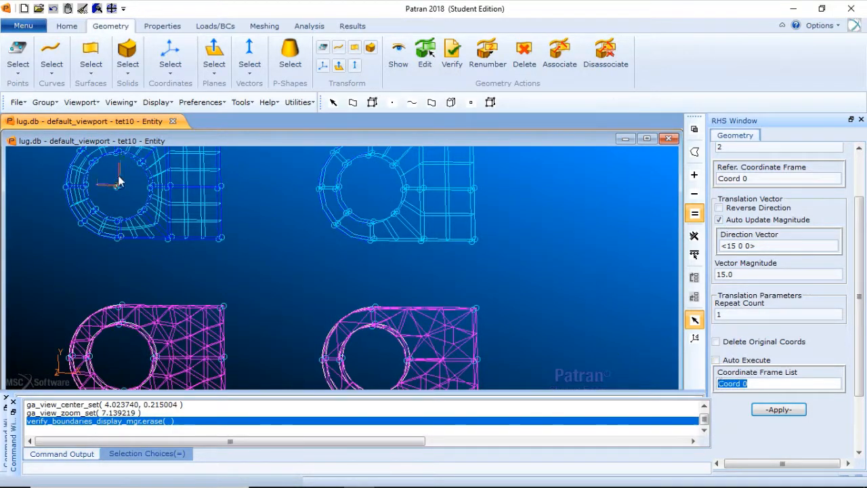
left_click(119, 183)
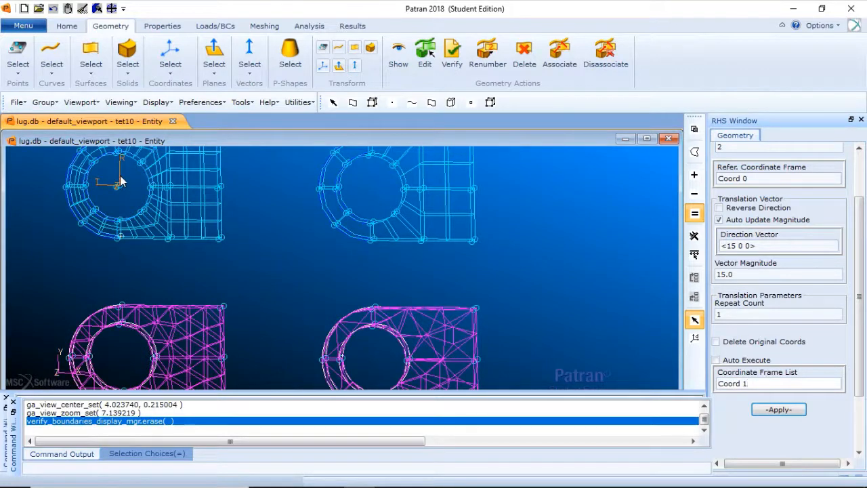
left_click(784, 410)
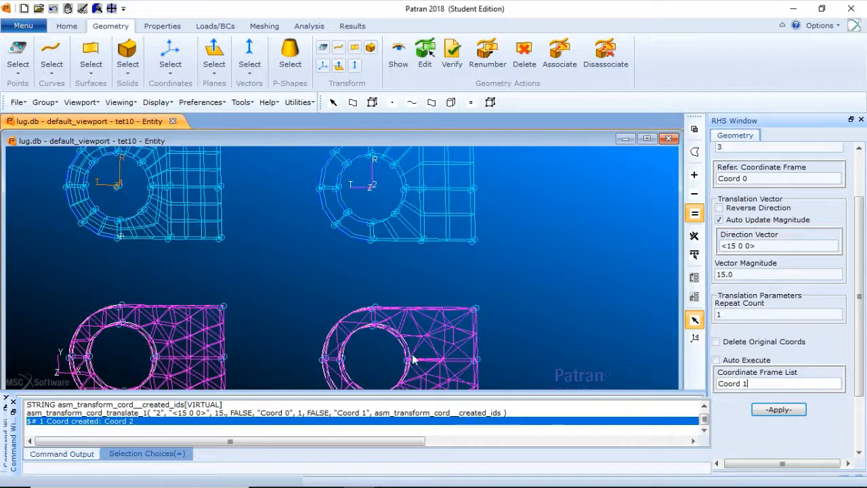
Set the direction vector of the coordinate frame translation to <0 -10 0>
left_click(738, 246)
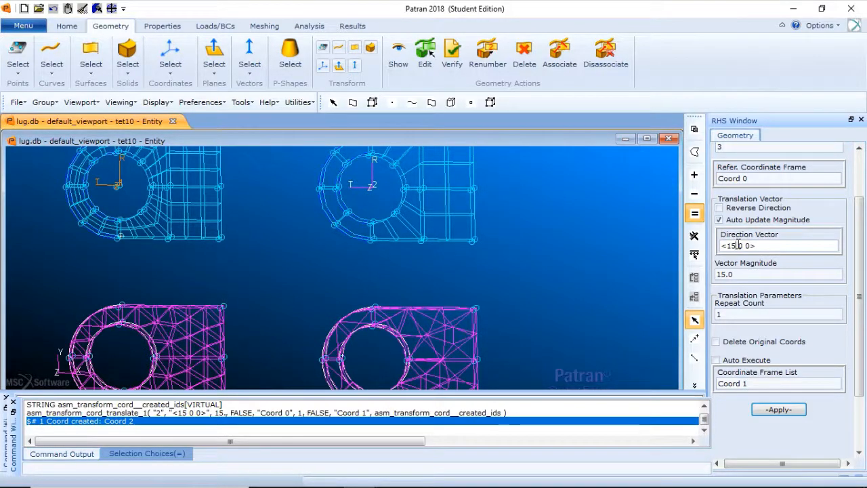
key("BackSpace")
key("BackSpace")
type("0 ")
type("1")
Replace the coordinate frame list with Coord 1 2 and create translated copies of both frames at the lower lugs
left_click(778, 383)
double_click(778, 382)
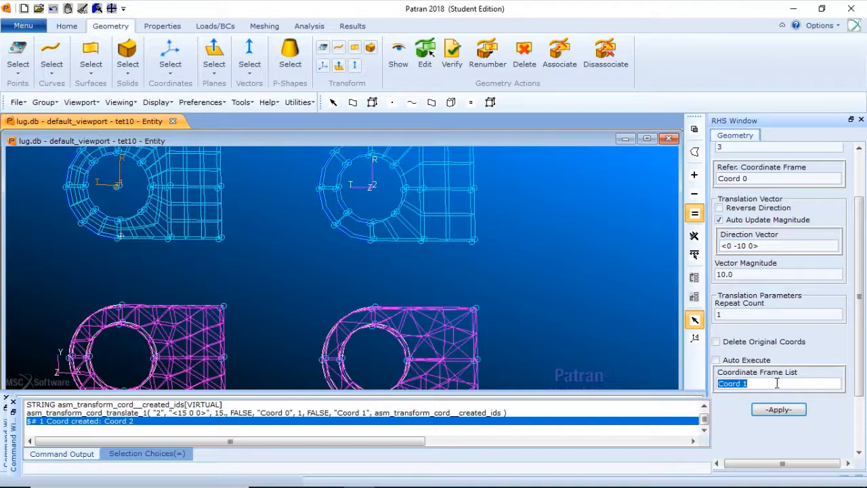
left_click(120, 174)
key("BackSpace")
key("BackSpace")
key("BackSpace")
key("BackSpace")
key("BackSpace")
key("BackSpace")
key("BackSpace")
key("BackSpace")
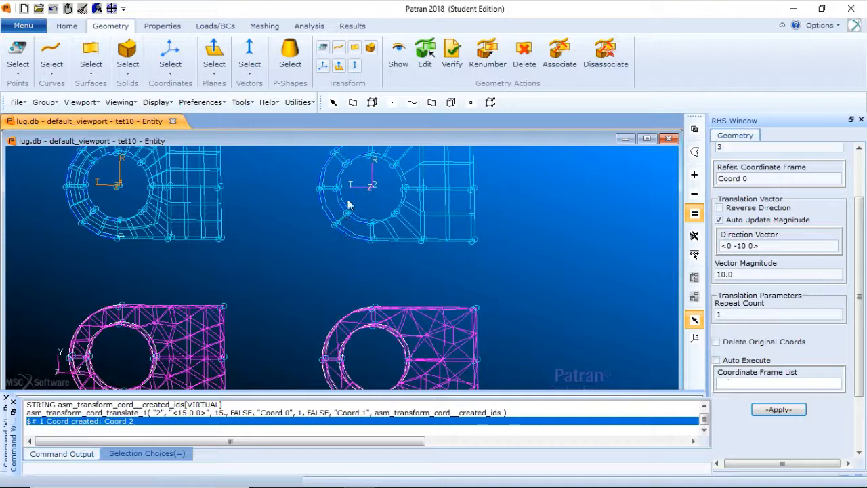
left_click(121, 171)
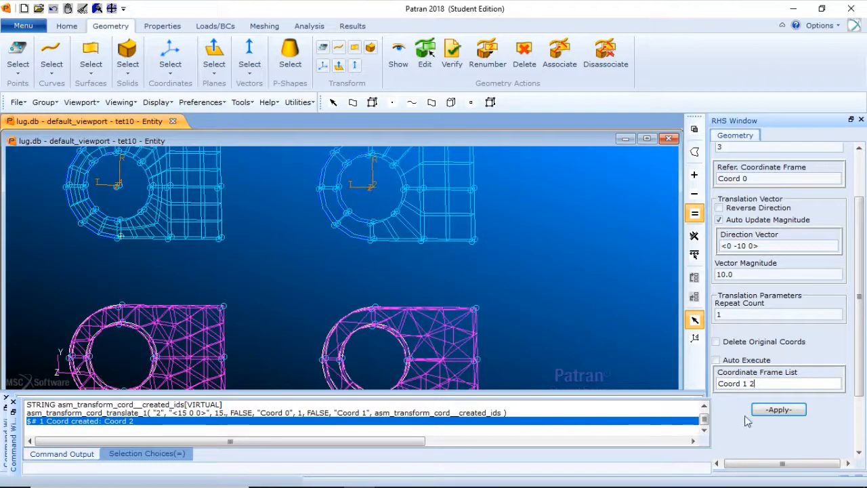
left_click(774, 411)
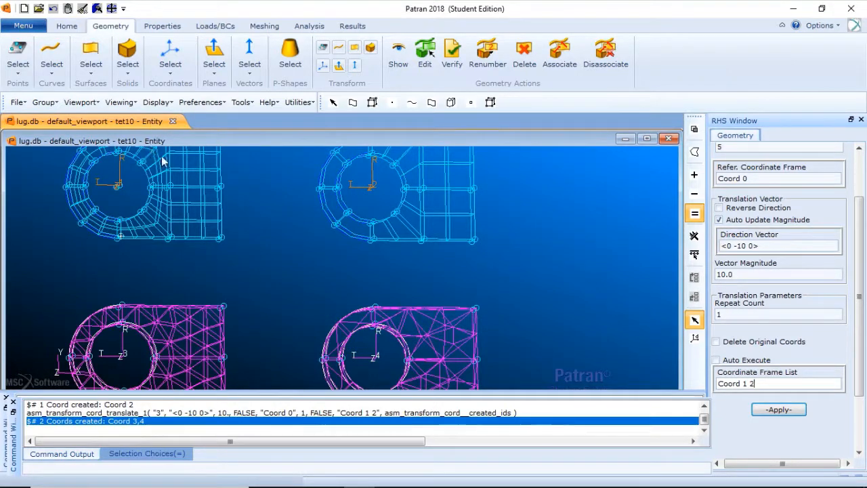
Show the four lug meshes smooth shaded in an oblique view that exposes the inner hole surfaces
left_click(66, 26)
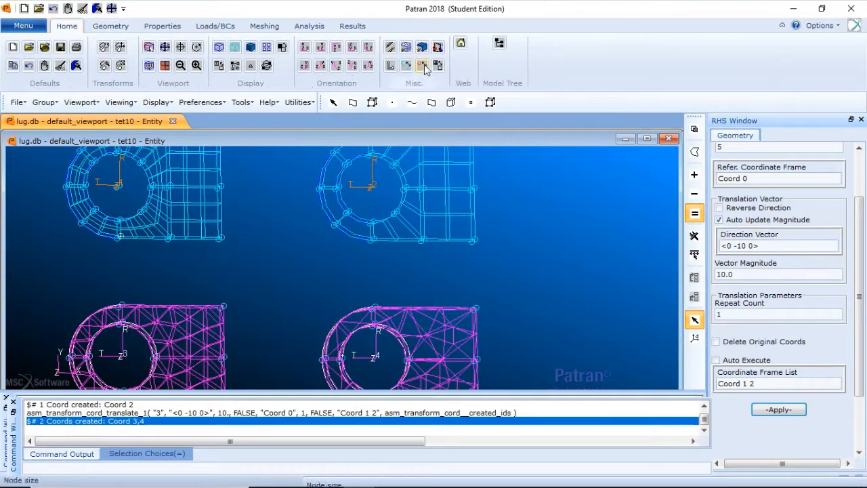
left_click(249, 46)
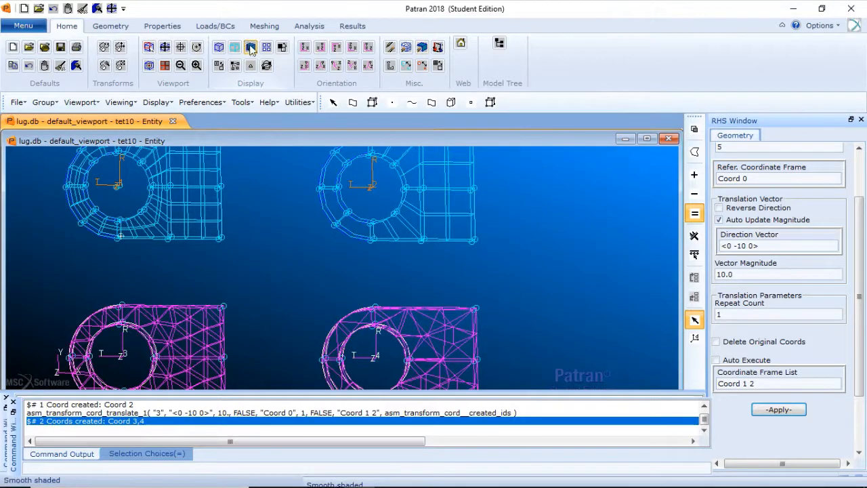
middle_click_drag(279, 191, 273, 201)
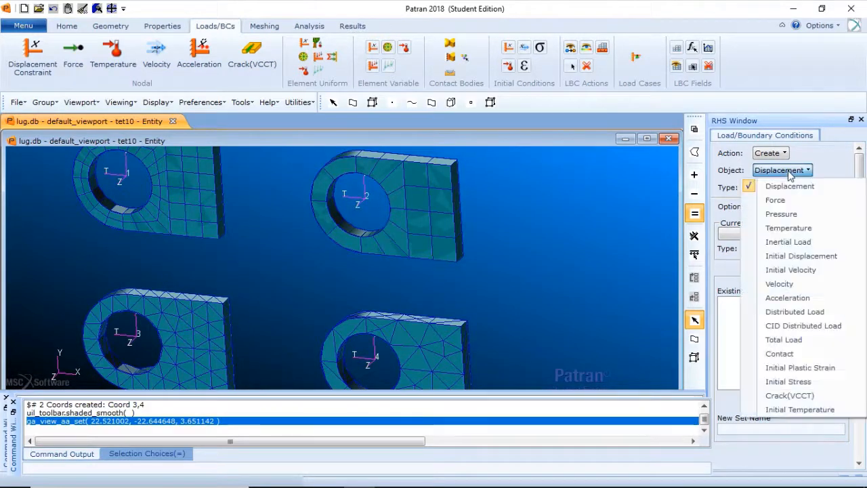
Set the load/boundary condition to create to a Pressure of type Element Uniform
left_click(790, 176)
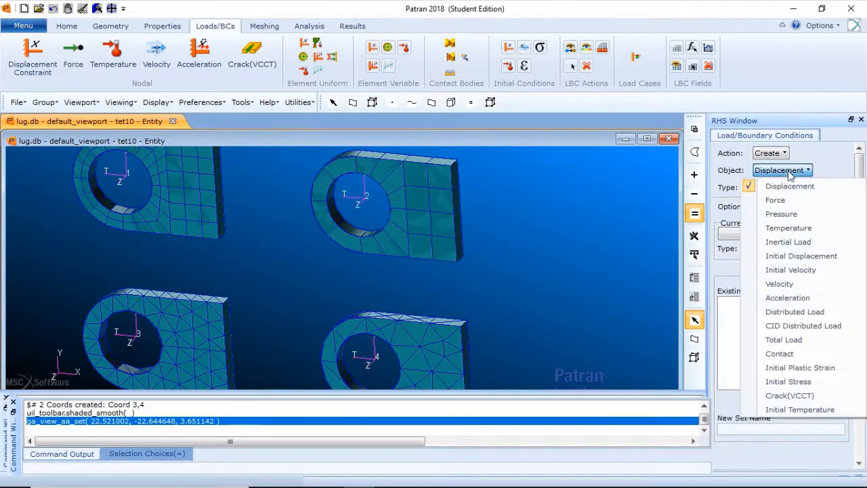
left_click(785, 214)
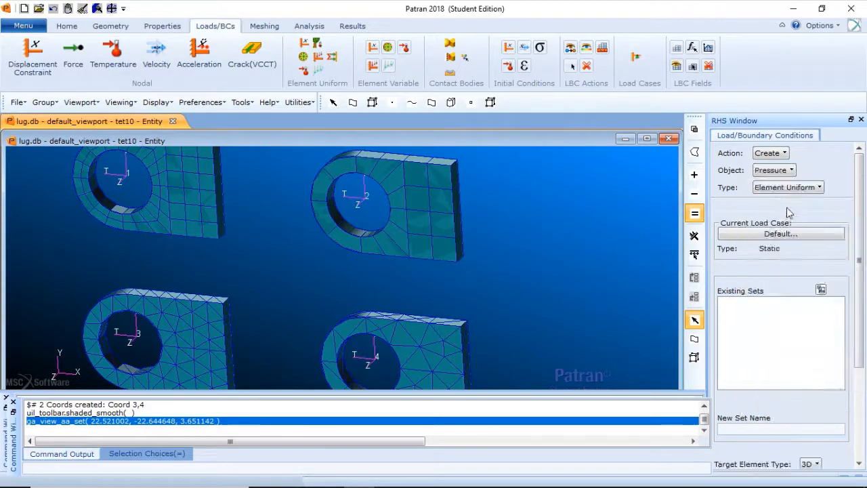
left_click(789, 190)
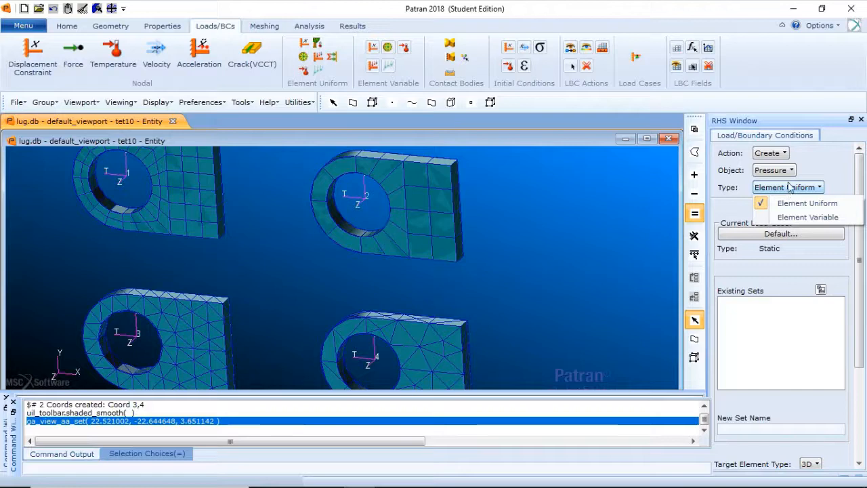
left_click(780, 170)
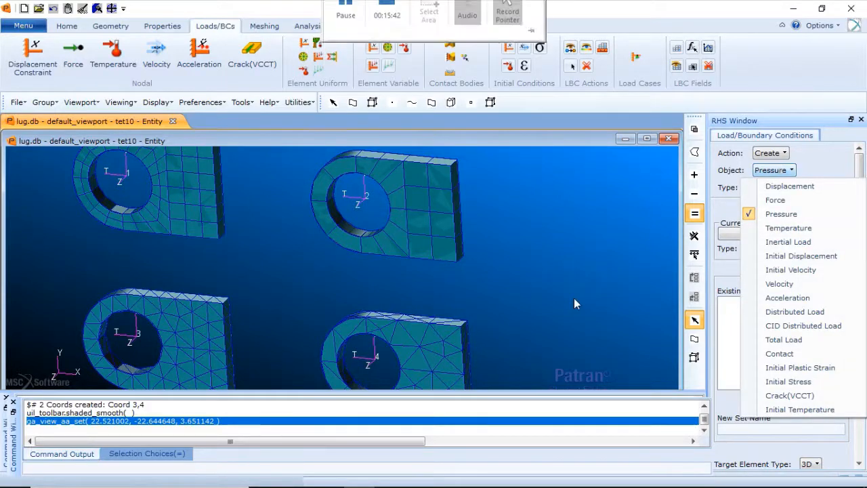
left_click(768, 172)
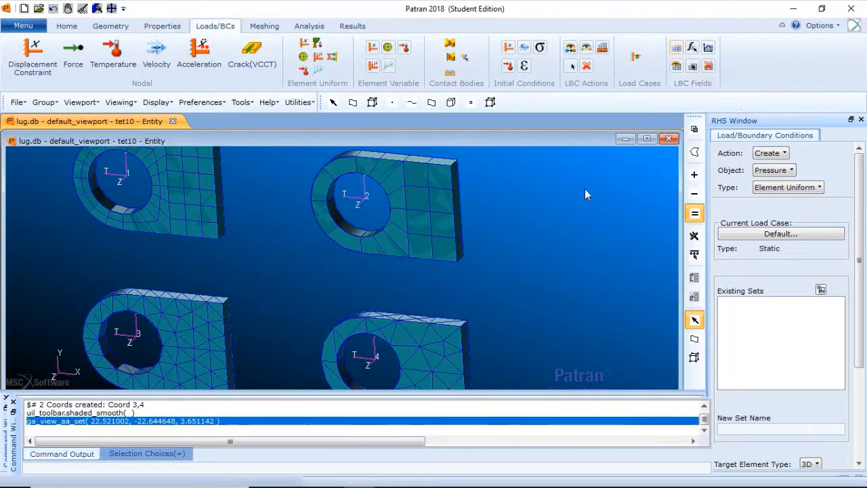
Start a new spatial field defined by a PCL function and name it sin_pressure_hex8
left_click(679, 51)
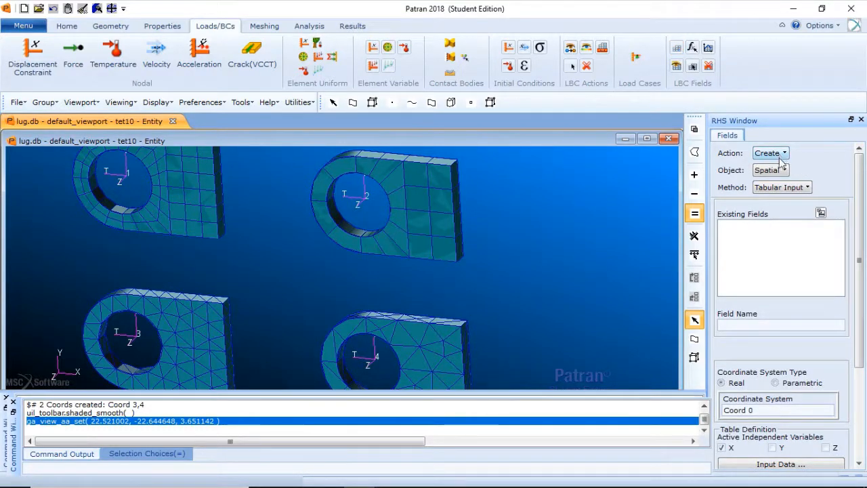
left_click(787, 189)
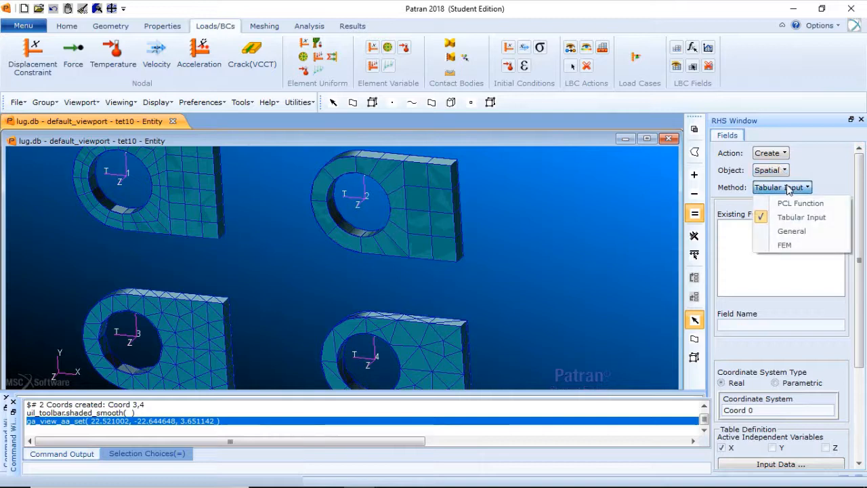
left_click(780, 201)
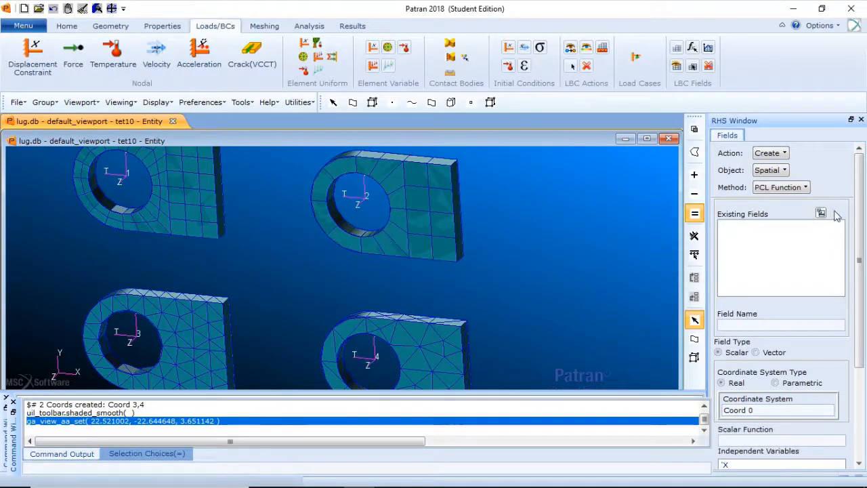
scroll(862, 234, "down", 1)
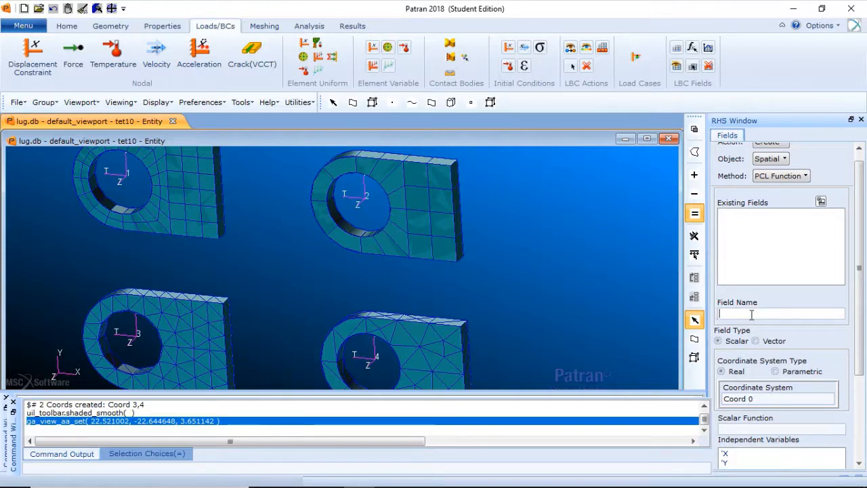
type("sin_pressure_hexi")
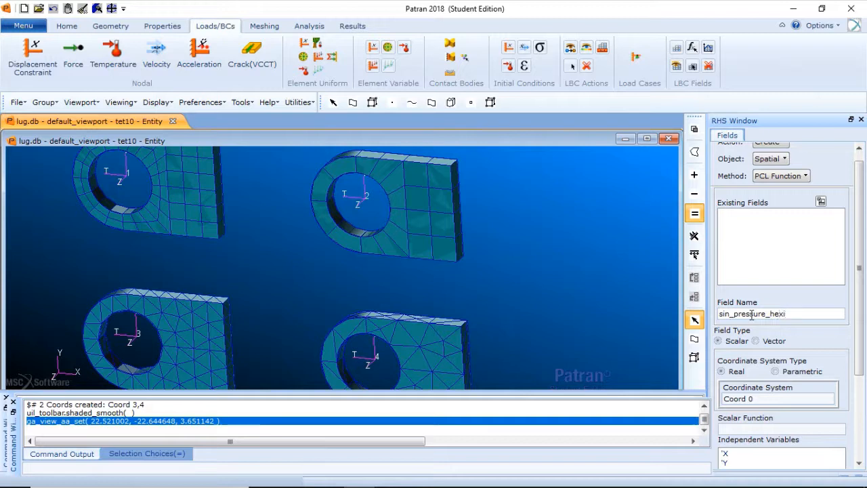
key("BackSpace")
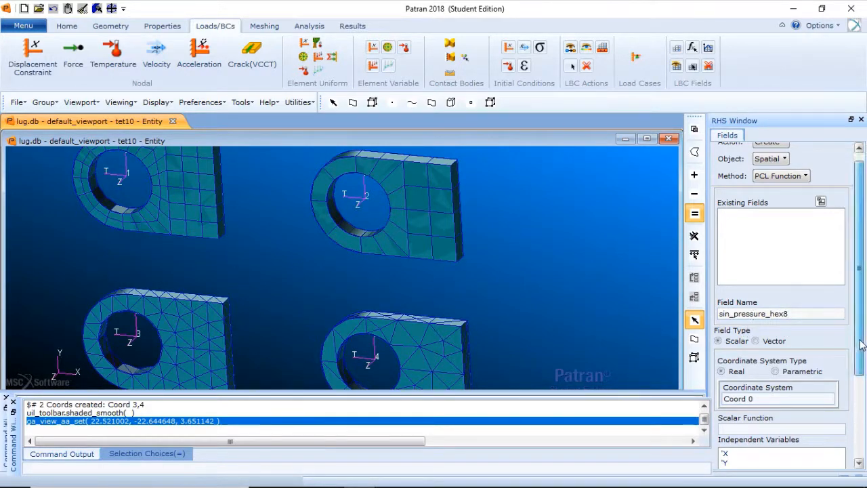
Reference the hex8 field to the cylindrical frame Coord 1, enter the scalar function sinr('T) and create the field
scroll(774, 339, "down", 3)
left_click(774, 335)
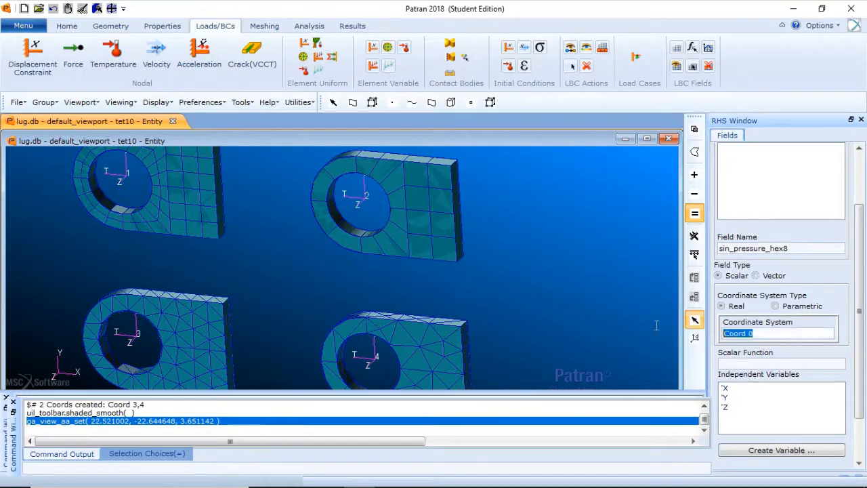
left_click(127, 180)
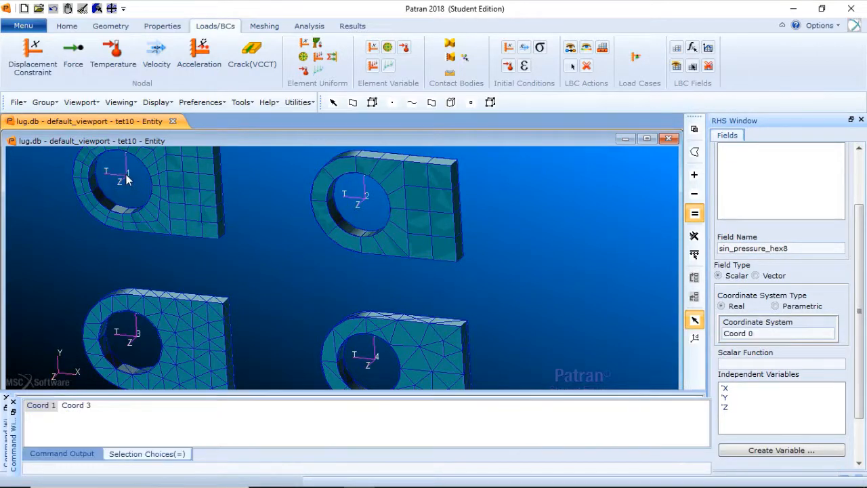
left_click(819, 364)
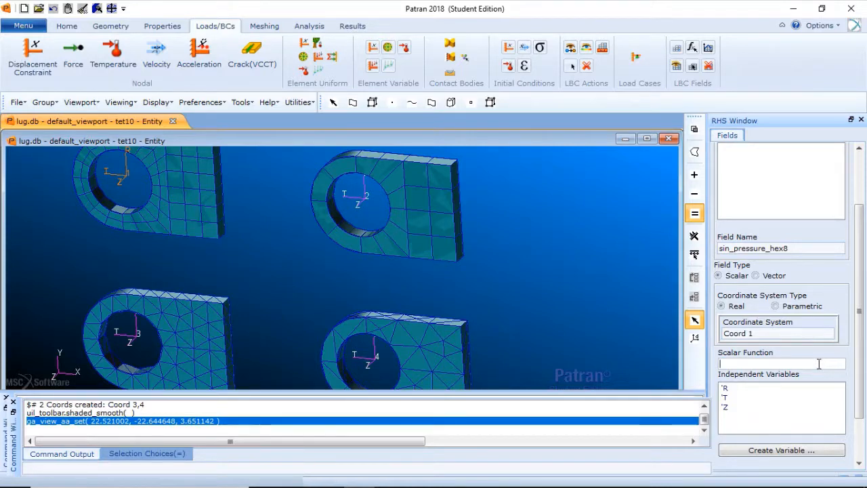
type("sinr")
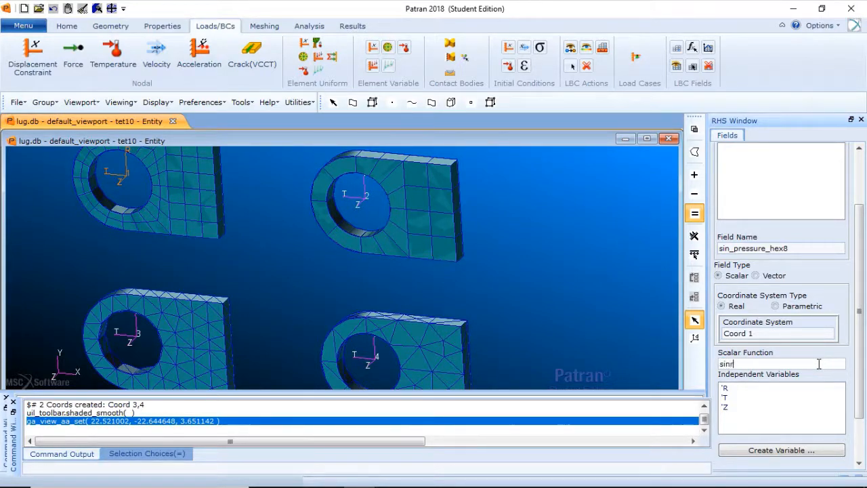
type("('T")
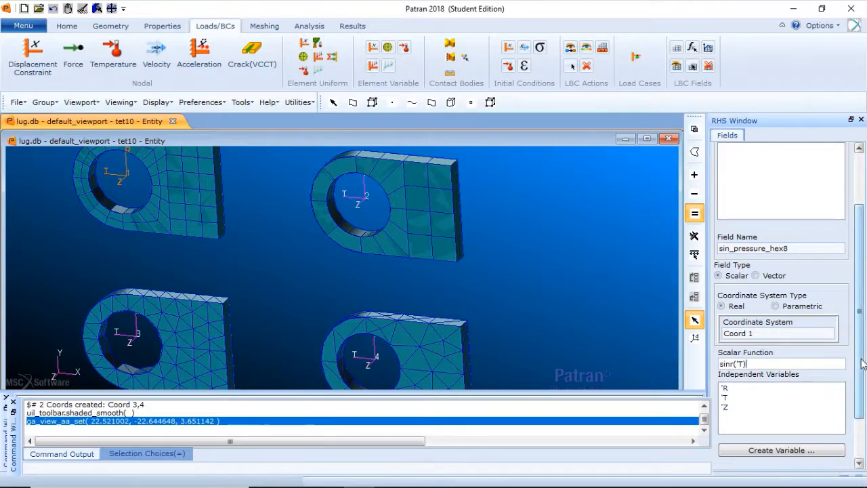
scroll(864, 364, "down", 2)
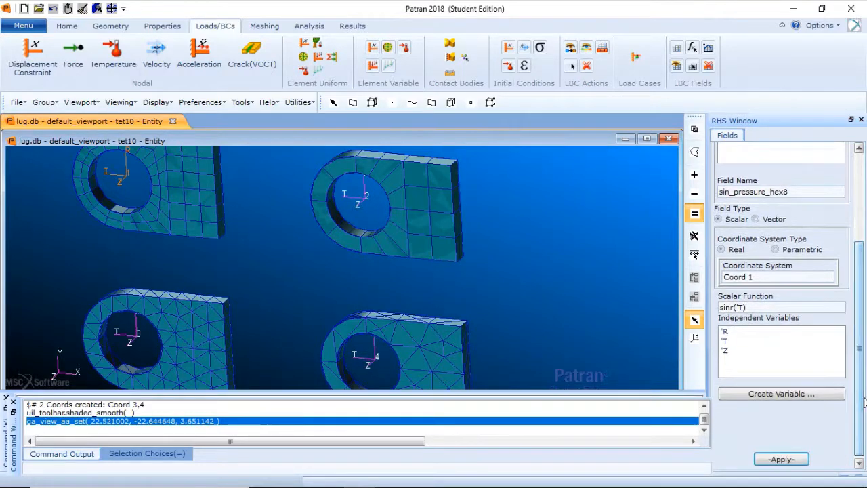
left_click(791, 463)
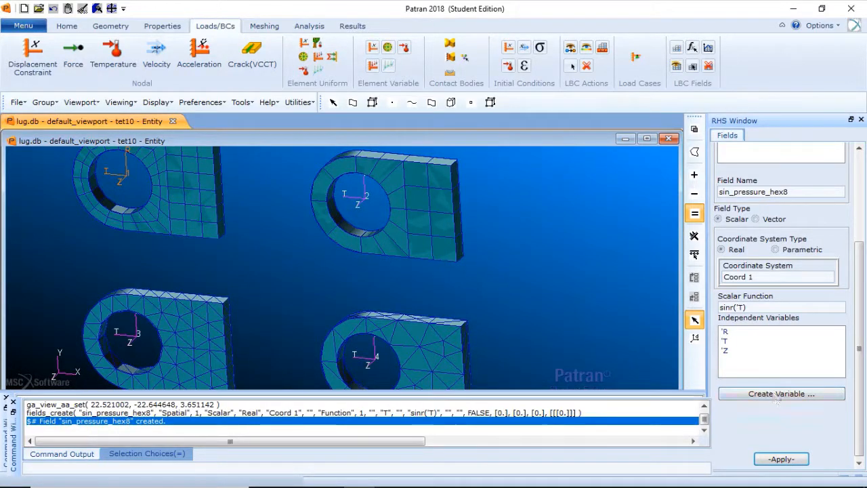
Create a second field named sin_pressure_hex20 with the same scalar function, referenced to Coord 2
left_click_drag(858, 304, 858, 270)
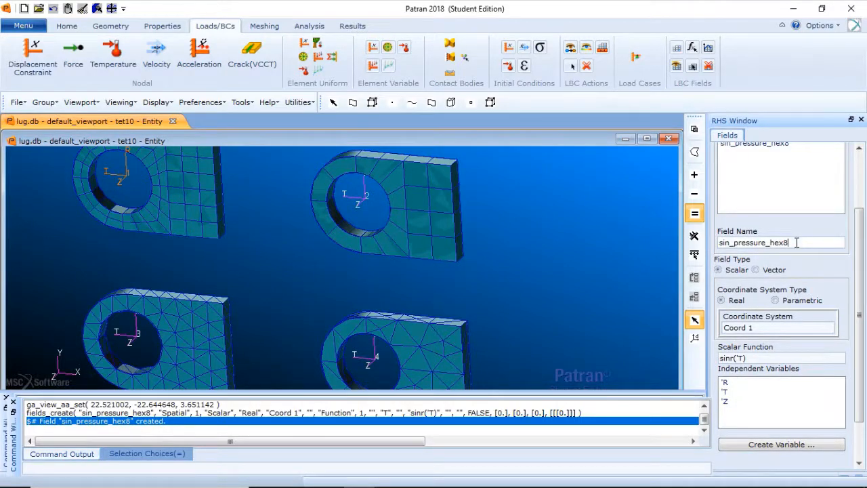
key("BackSpace")
type("20")
left_click(769, 328)
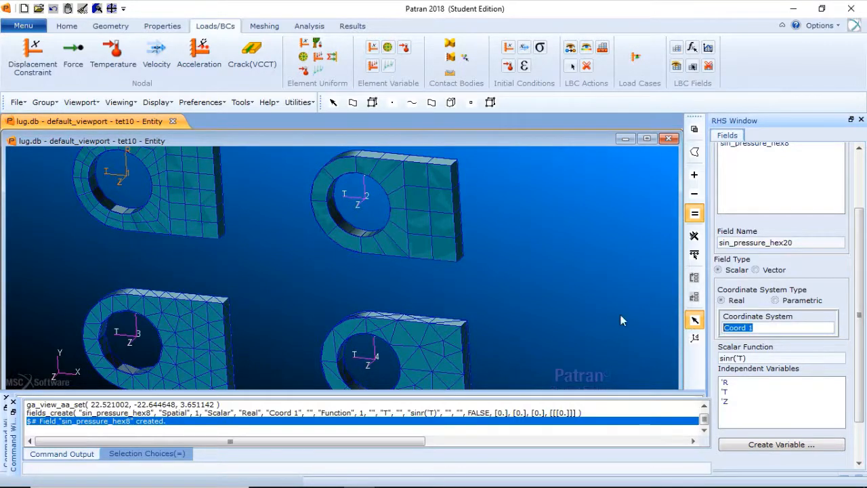
left_click(364, 197)
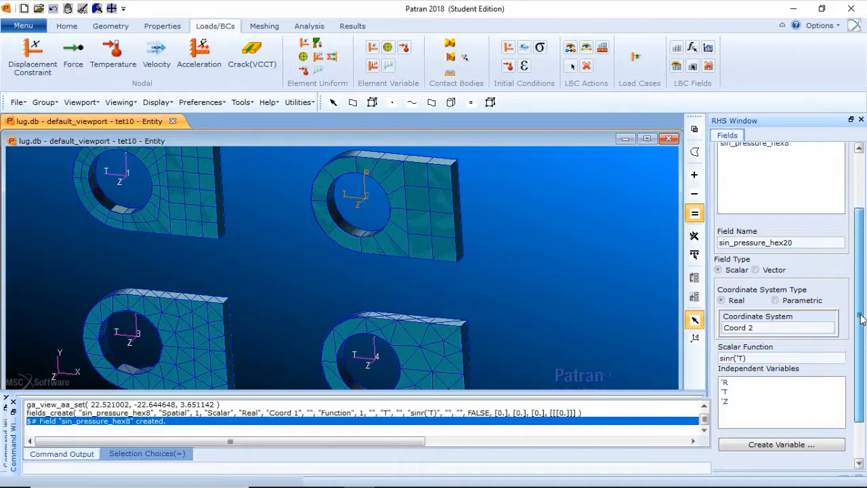
scroll(861, 318, "down", 2)
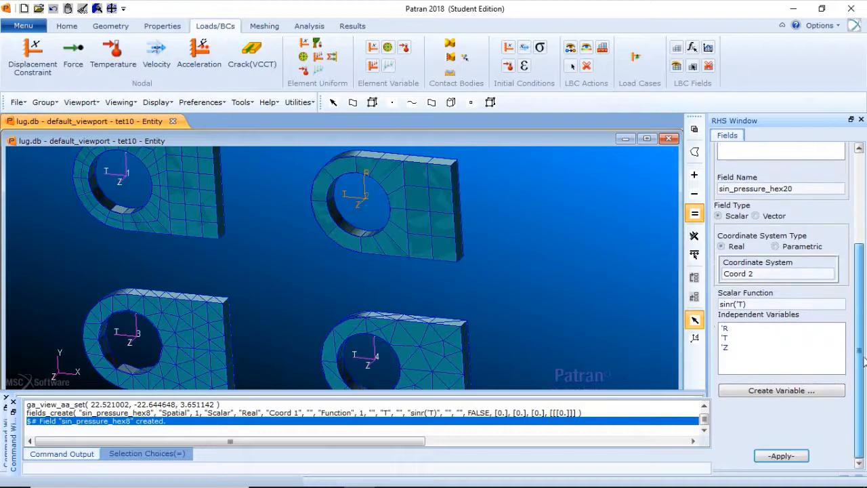
left_click(780, 456)
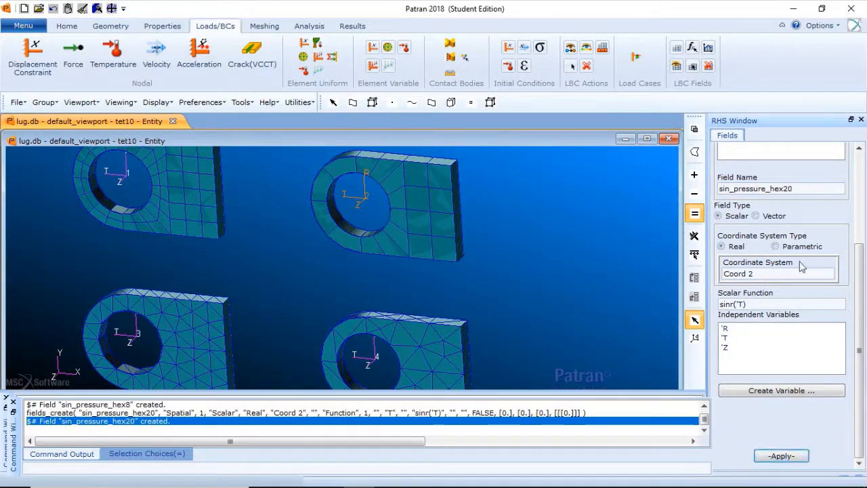
Create a third field named sin_pressure_tet4 with the same scalar function, referenced to Coord 3
left_click(811, 184)
left_click_drag(810, 183, 783, 196)
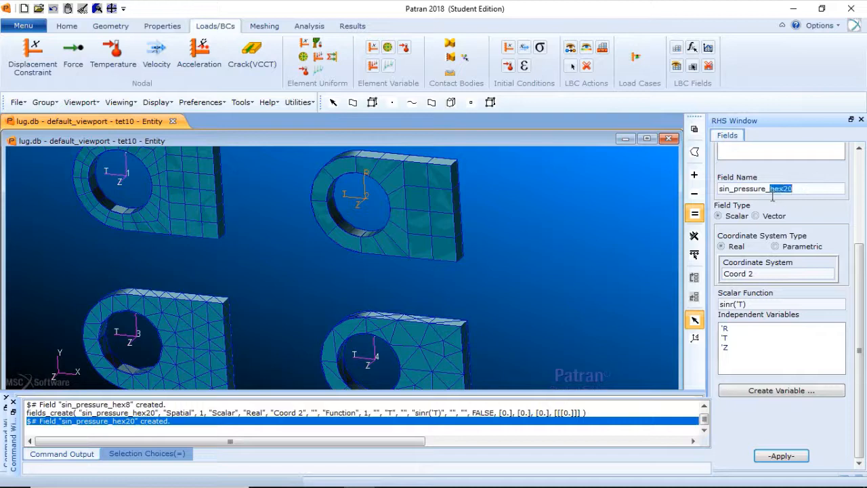
type("te")
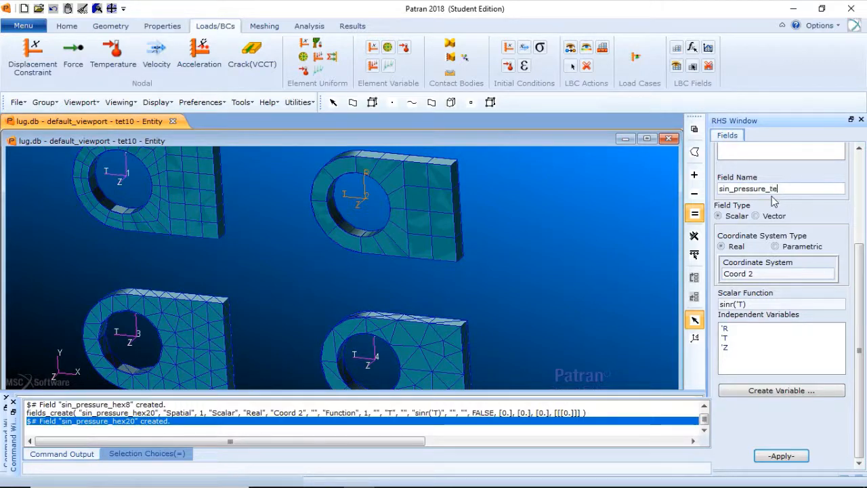
type("t4")
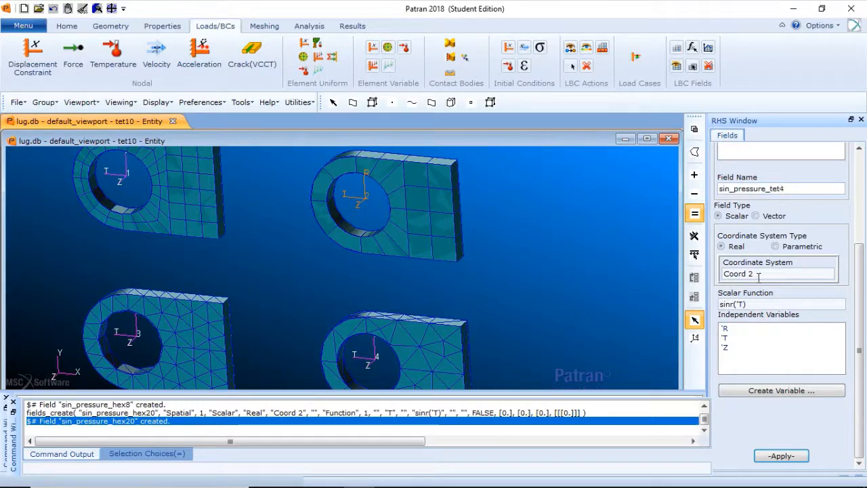
left_click_drag(771, 274, 720, 276)
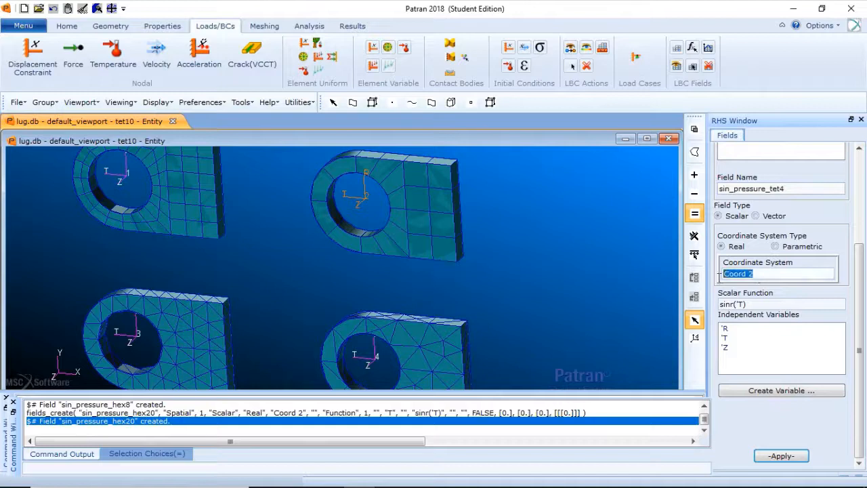
left_click(135, 334)
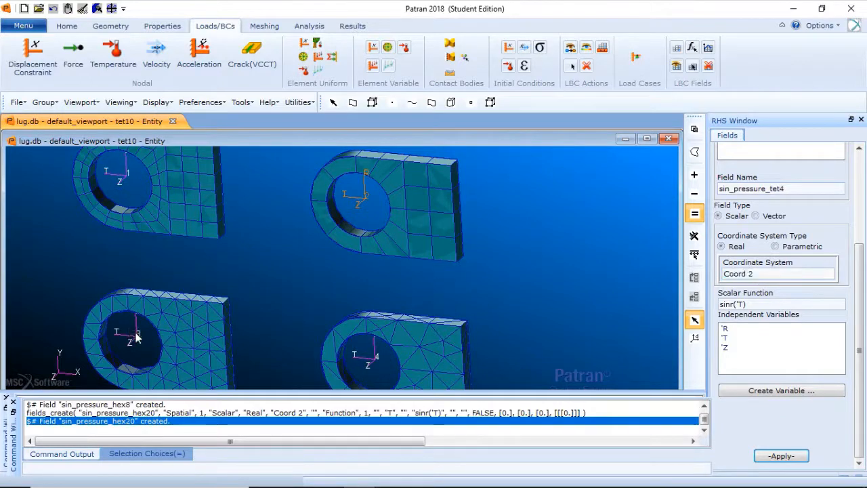
left_click(780, 456)
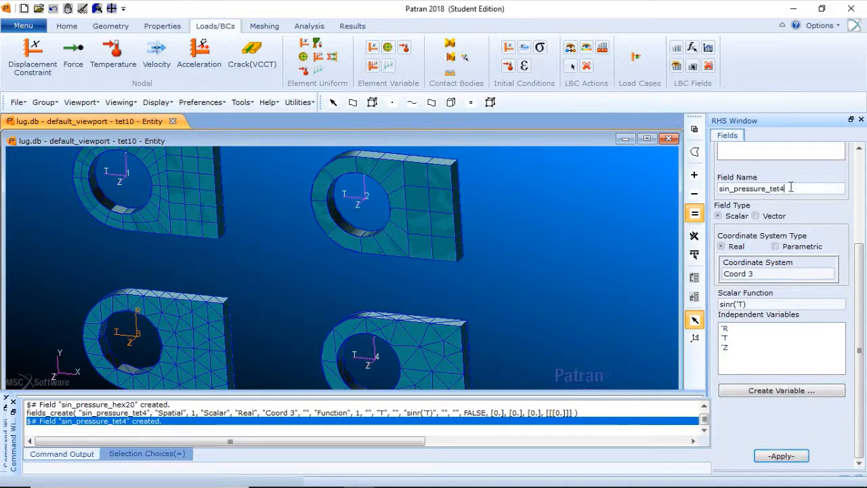
Create a fourth field named sin_pressure_tet10 with the same scalar function, referenced to Coord 4
key("BackSpace")
type("10")
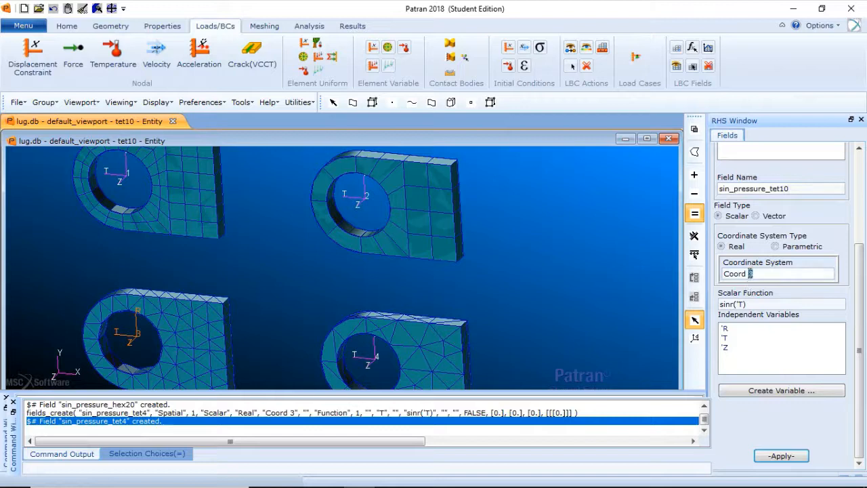
left_click_drag(750, 274, 723, 278)
left_click(374, 357)
left_click(374, 359)
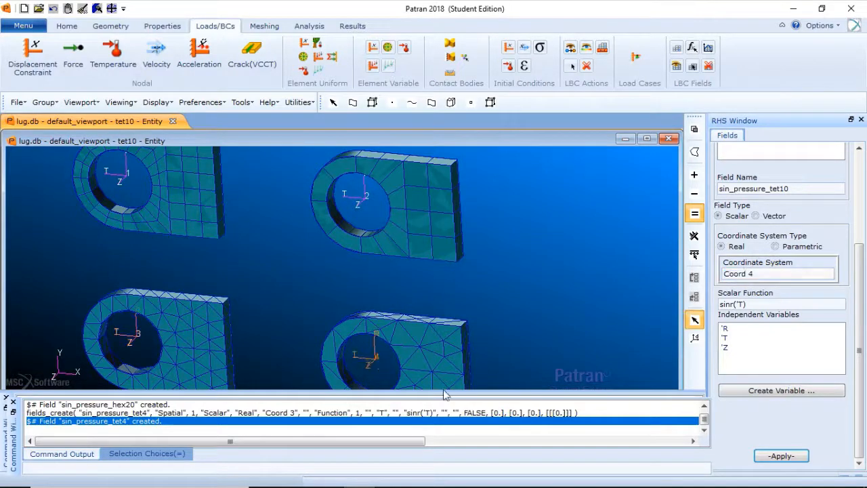
left_click(779, 458)
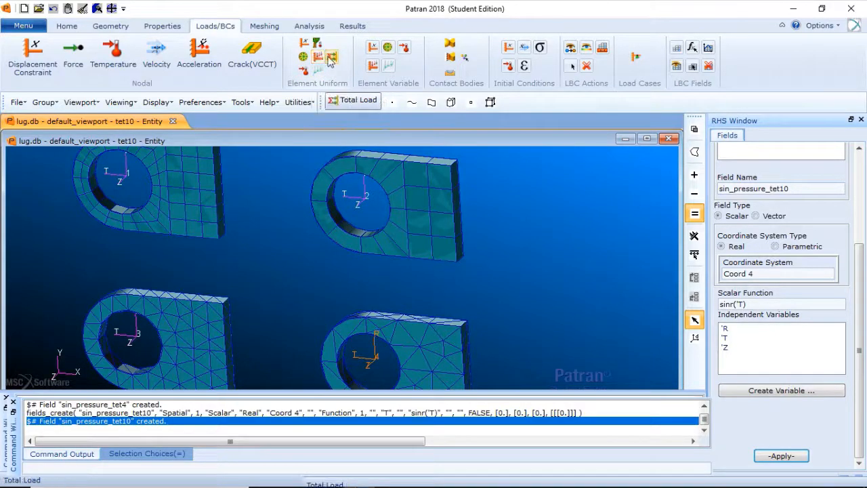
Start a new element-uniform pressure load set for 3D elements and name it hex8
left_click(305, 59)
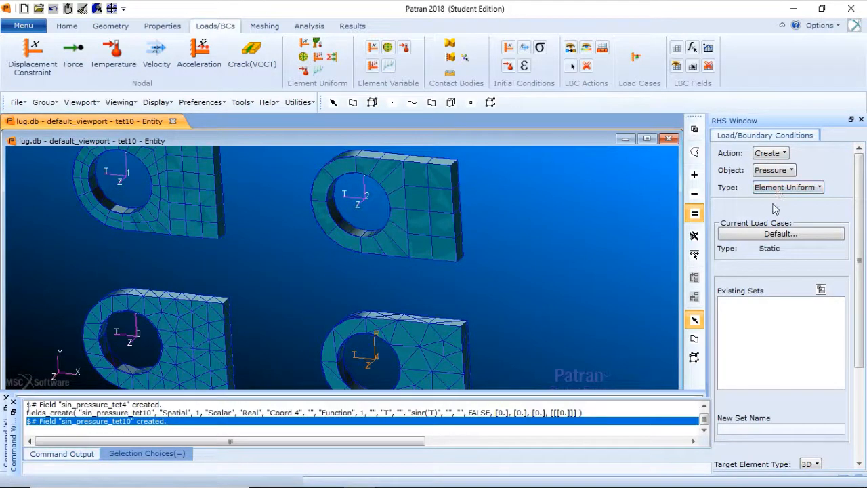
left_click(774, 427)
type("hex8")
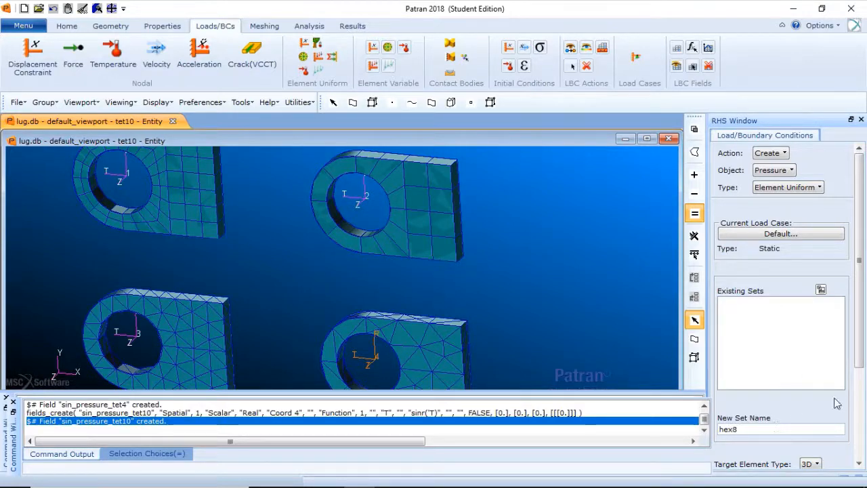
left_click_drag(861, 370, 861, 417)
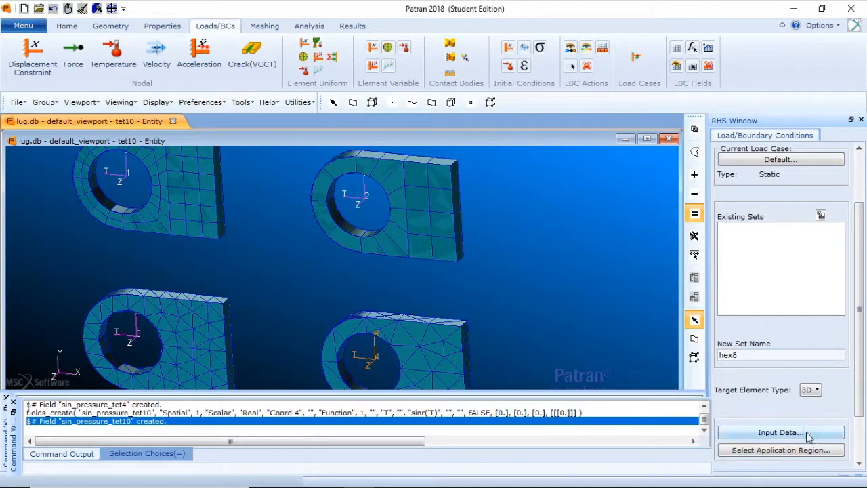
Assign the sin_pressure_hex8 field as the set's pressure and set the load scale factor to 1000
left_click(806, 433)
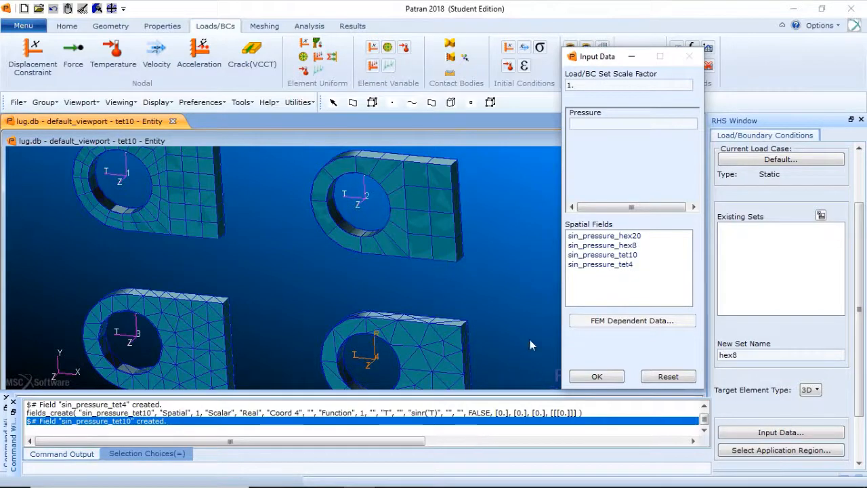
left_click(640, 247)
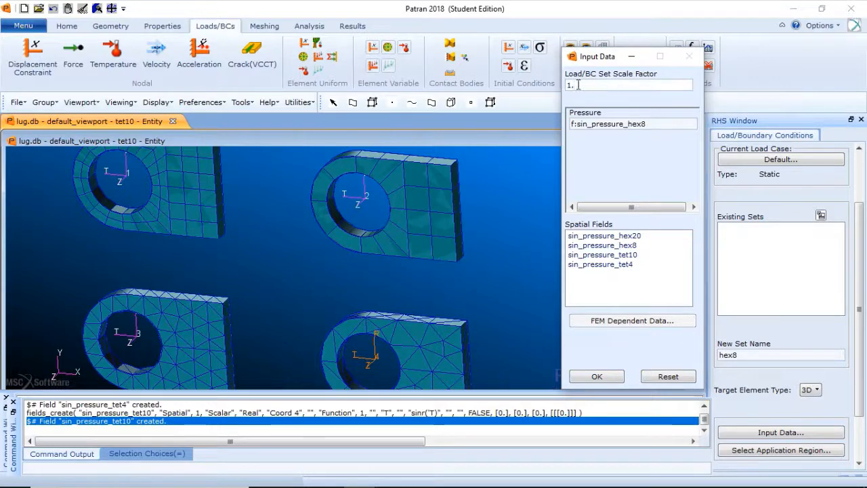
left_click_drag(613, 84, 522, 84)
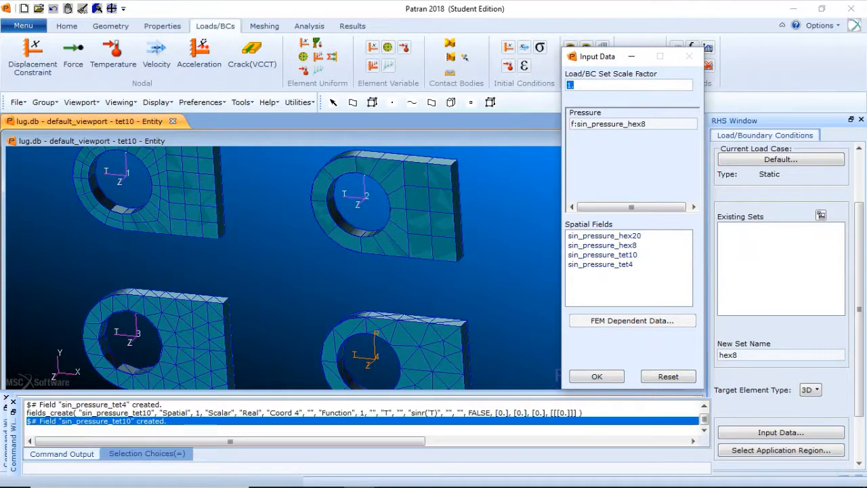
type("1000")
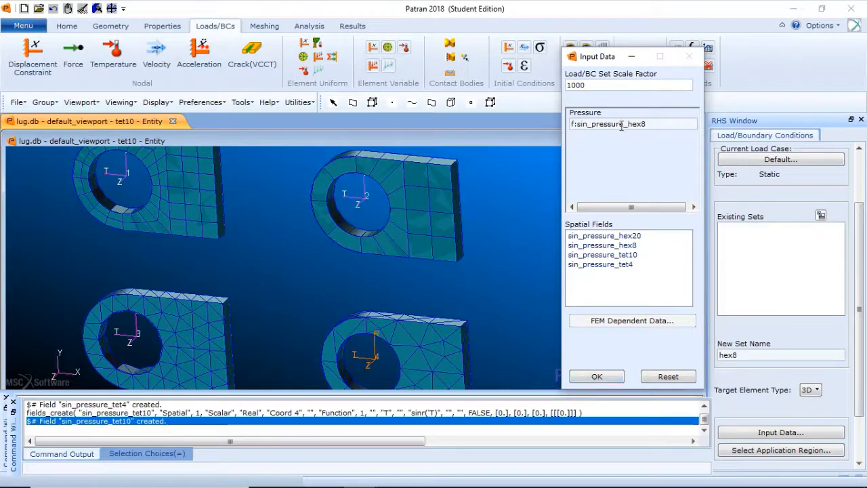
left_click(599, 376)
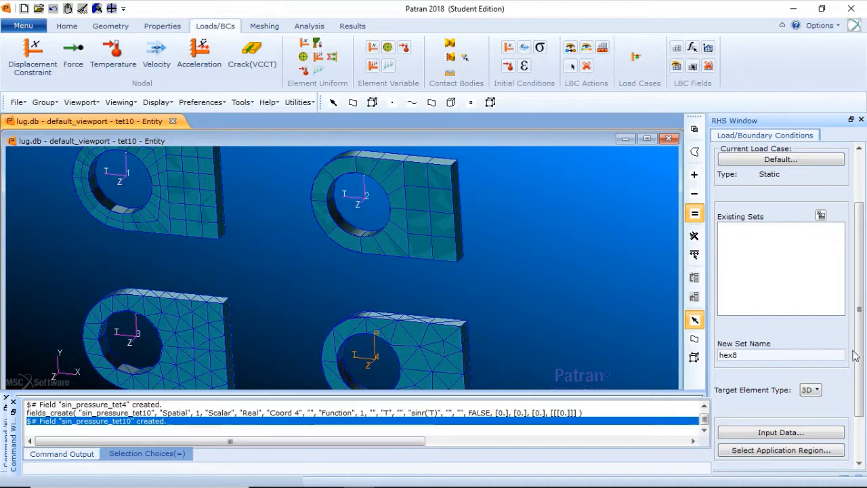
Add the four solid faces on the rounded-end half of the hex8 lug's hole as application region and create the pressure set
left_click_drag(855, 357, 854, 400)
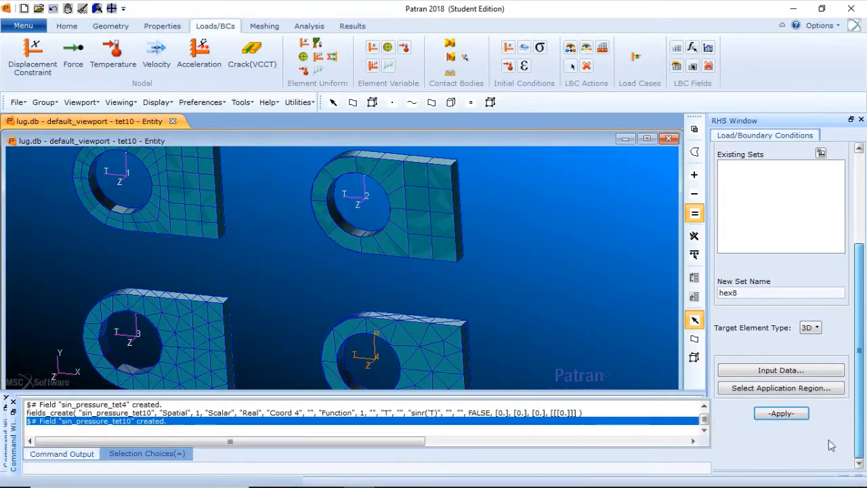
left_click(801, 389)
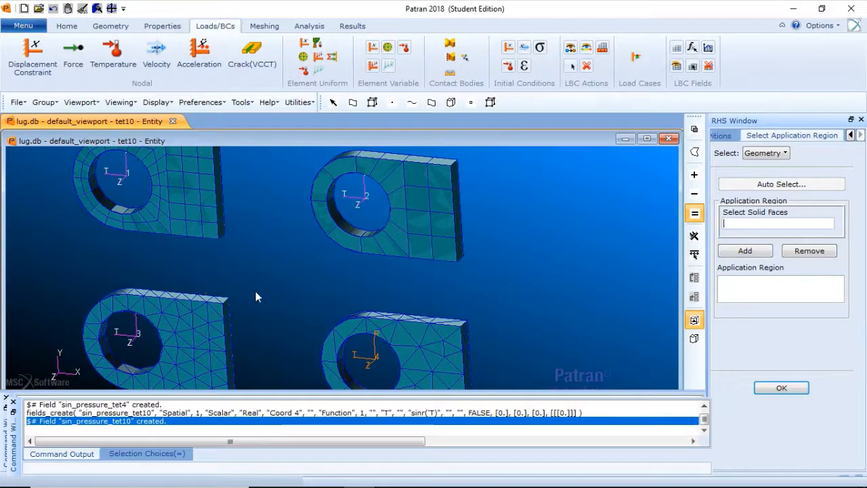
middle_click_drag(256, 292, 369, 356, "shift")
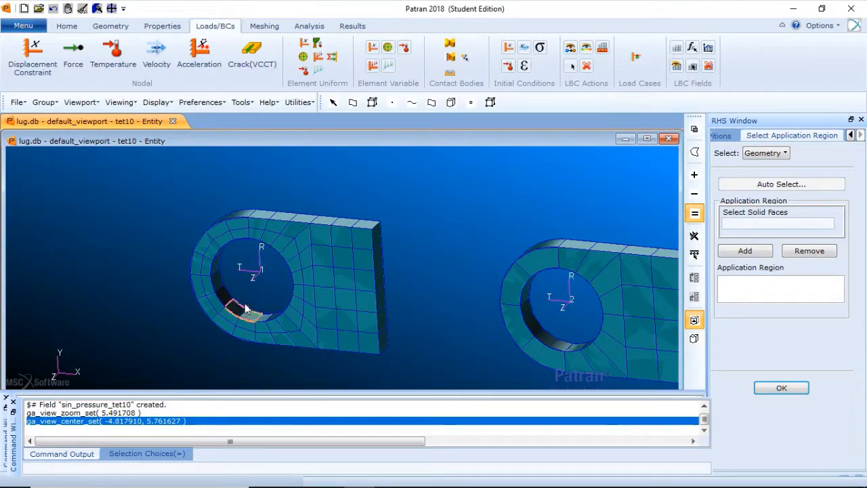
left_click(237, 238)
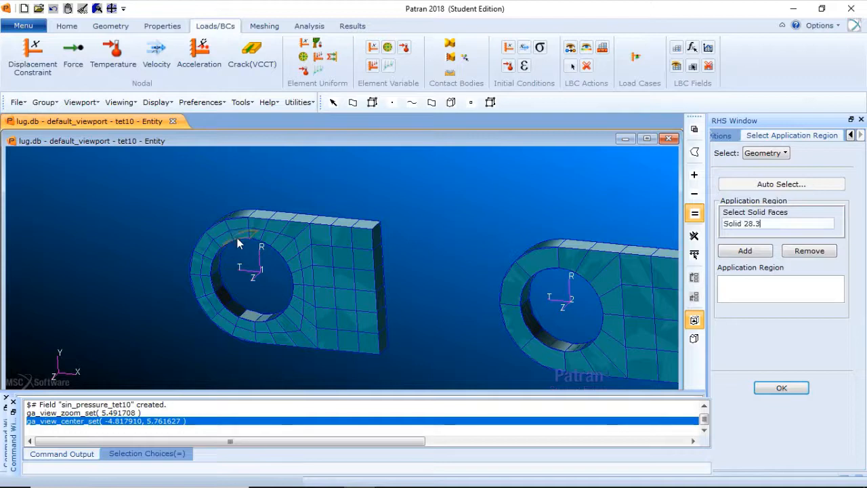
left_click(218, 281)
left_click(240, 308)
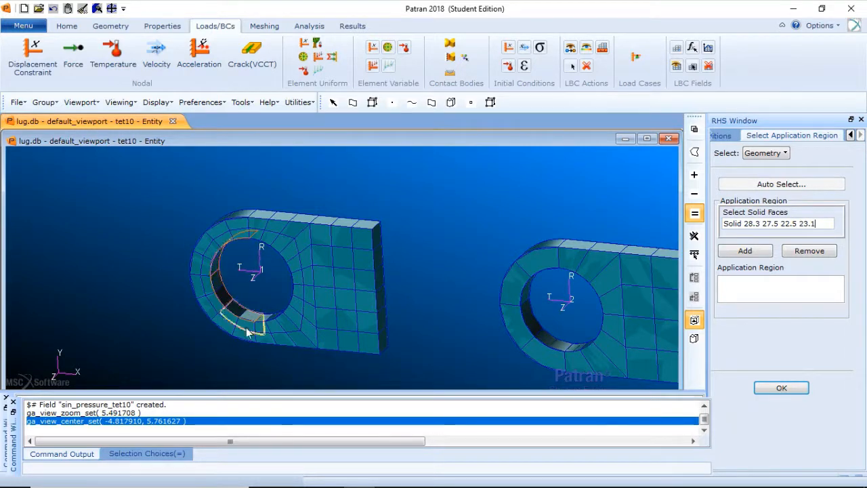
left_click(748, 252)
left_click(790, 387)
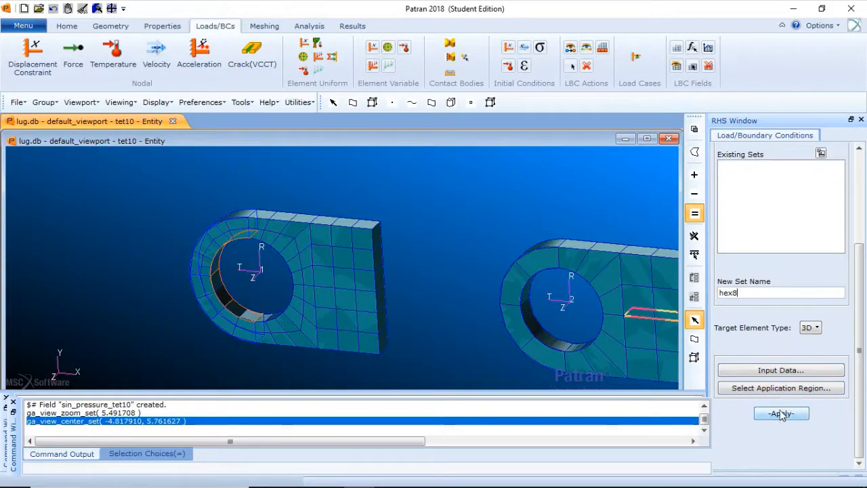
left_click(779, 414)
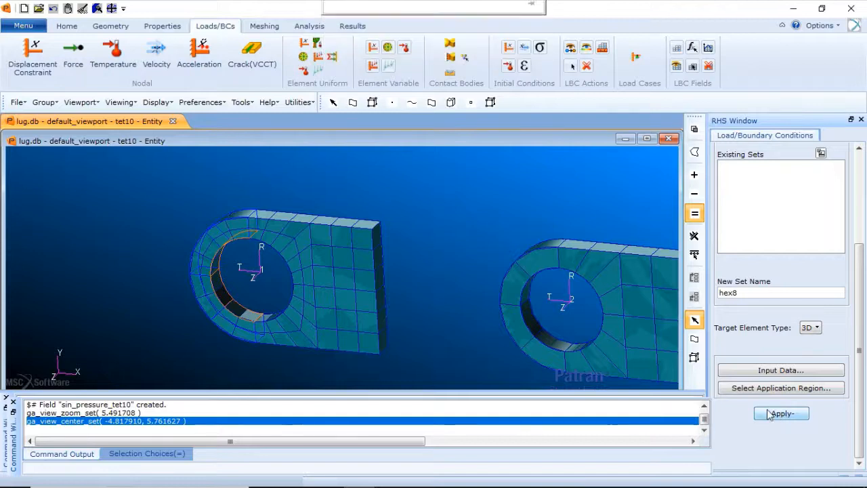
left_click(769, 414)
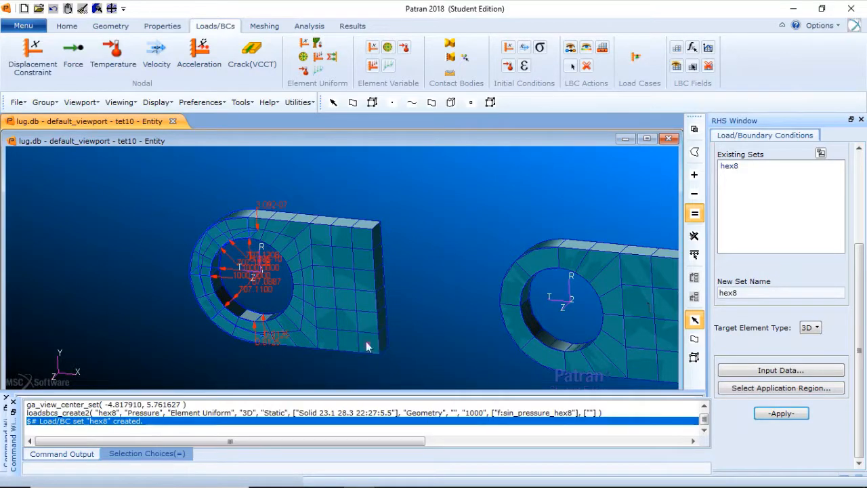
Name the next pressure set hex20 and assign the sin_pressure_hex20 field as its pressure
scroll(416, 364, "down", 6)
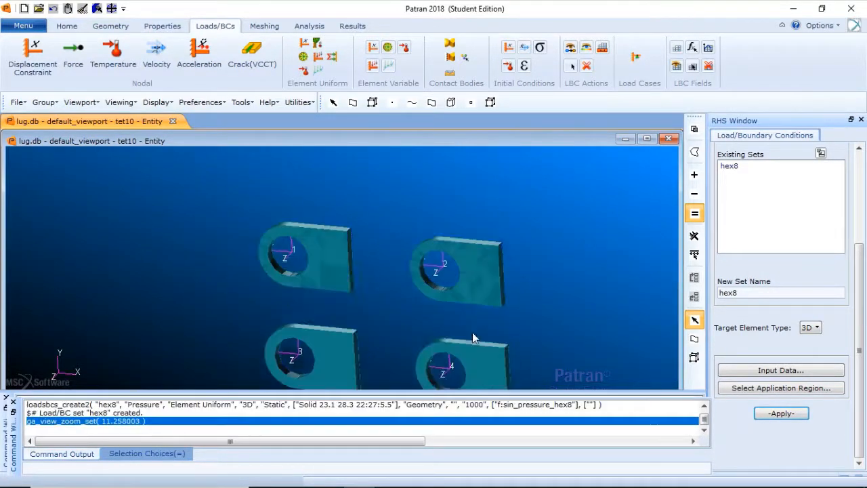
scroll(392, 292, "up", 5)
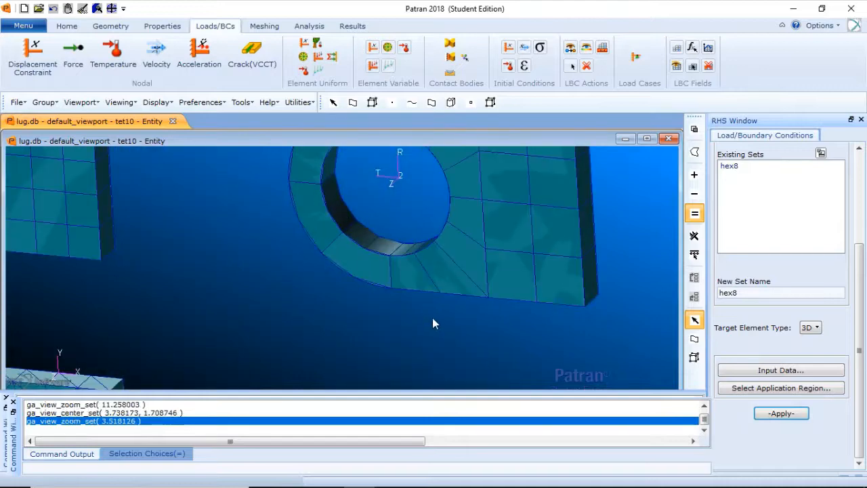
middle_click_drag(409, 343, 405, 354)
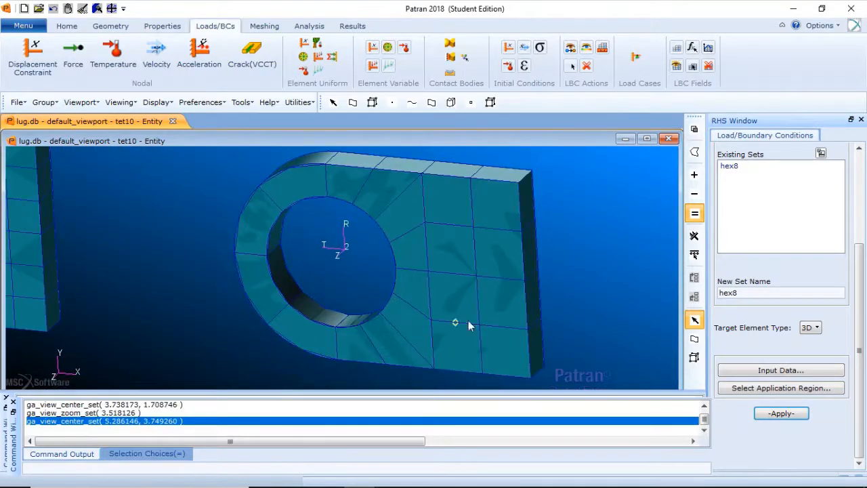
scroll(813, 291, "up", 1)
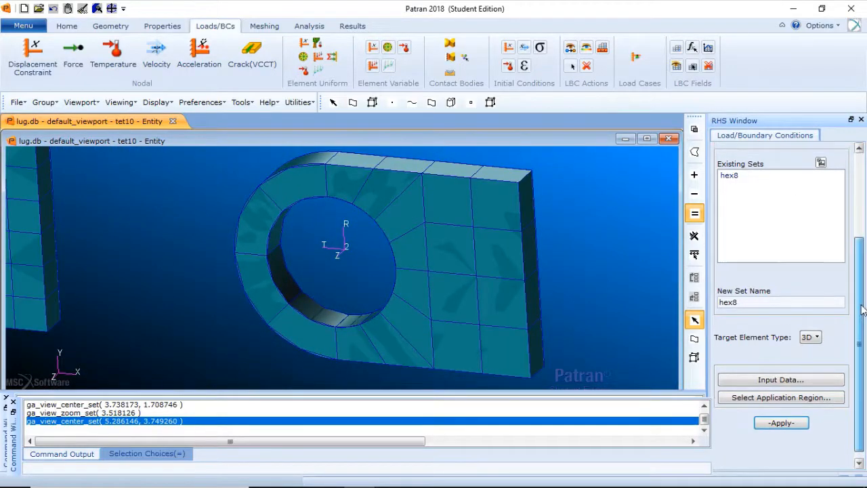
left_click(786, 305)
key("BackSpace")
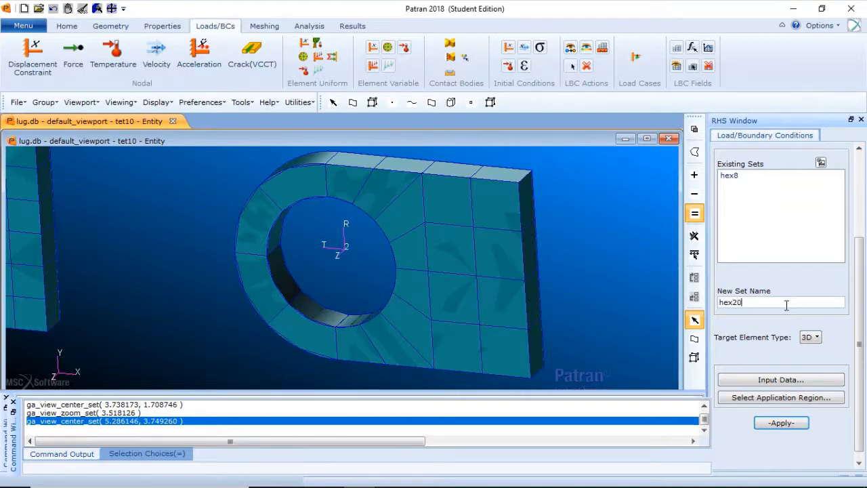
left_click(781, 380)
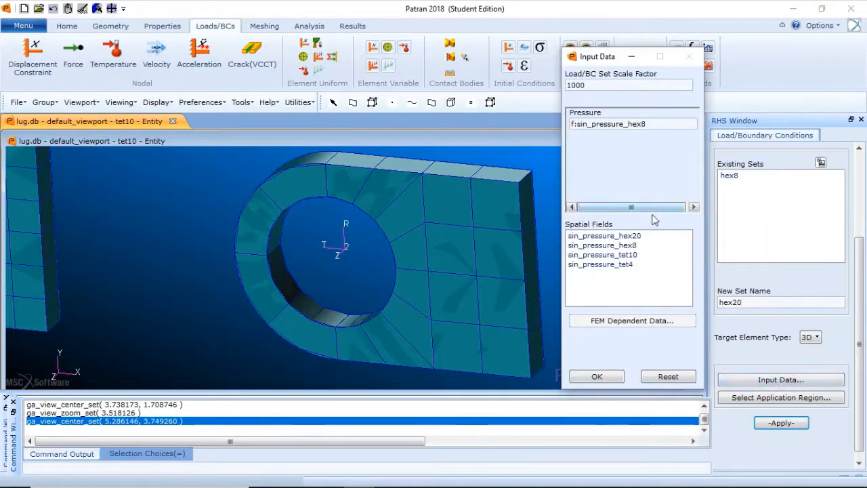
left_click(609, 236)
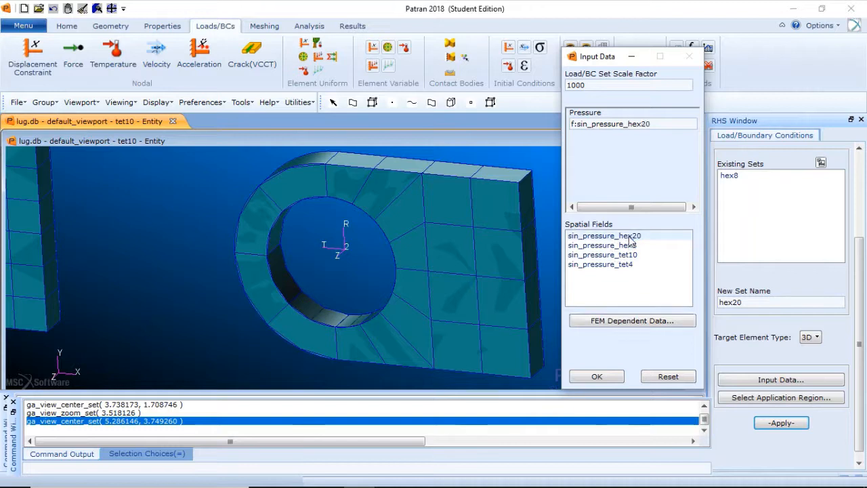
left_click(597, 376)
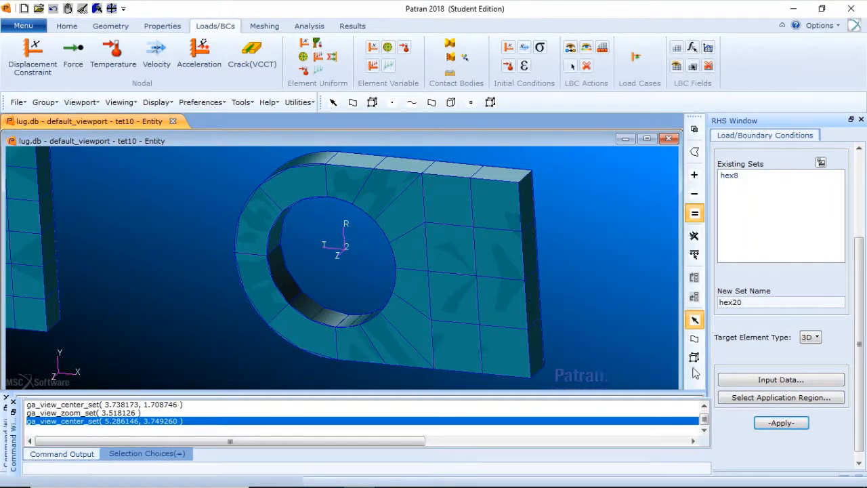
Add the four solid faces on the rounded-end half of the hex20 lug's hole as application region and create the pressure set
left_click(759, 398)
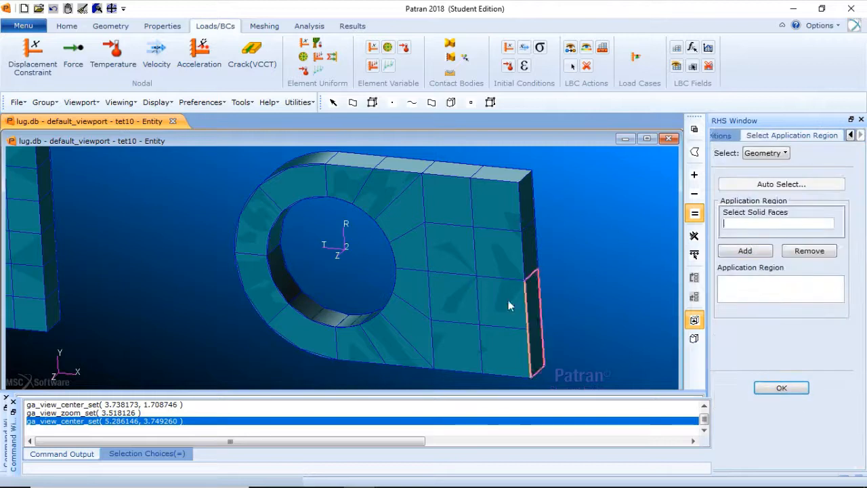
left_click(328, 314)
left_click(287, 283)
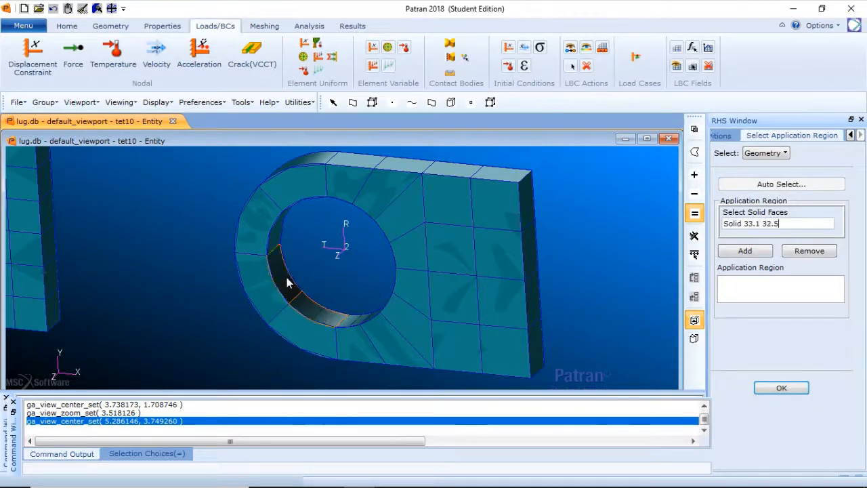
left_click(277, 237)
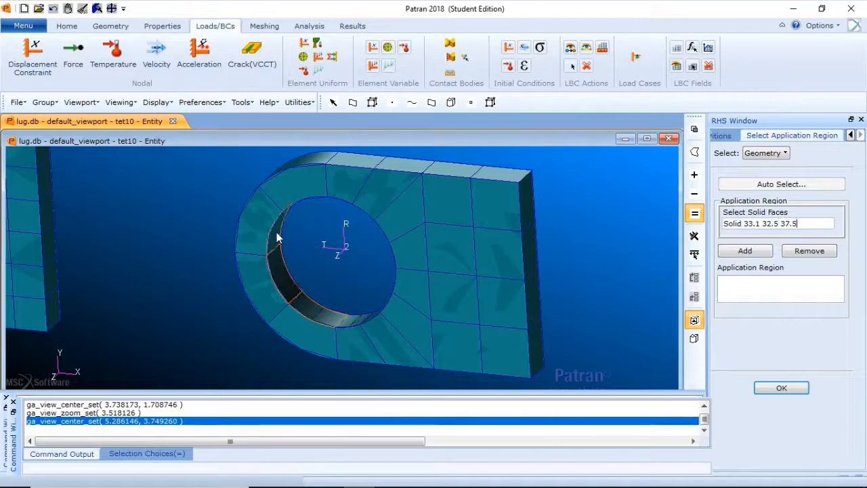
left_click(301, 201)
left_click(757, 255)
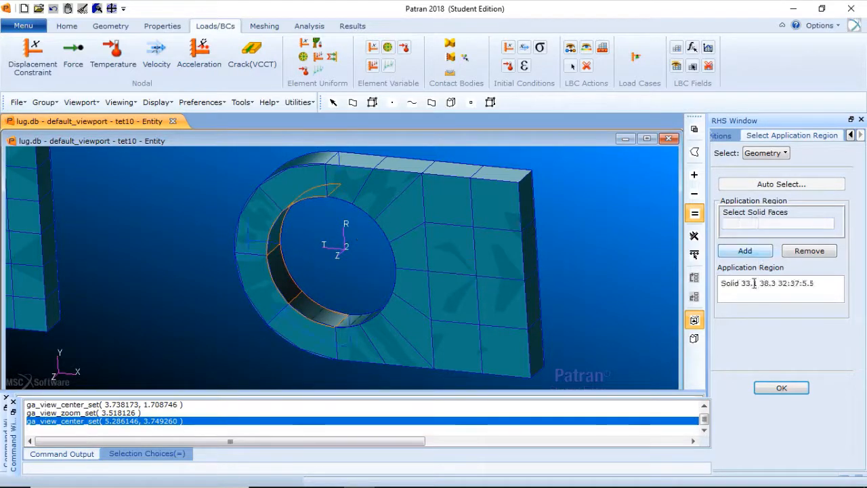
left_click(783, 389)
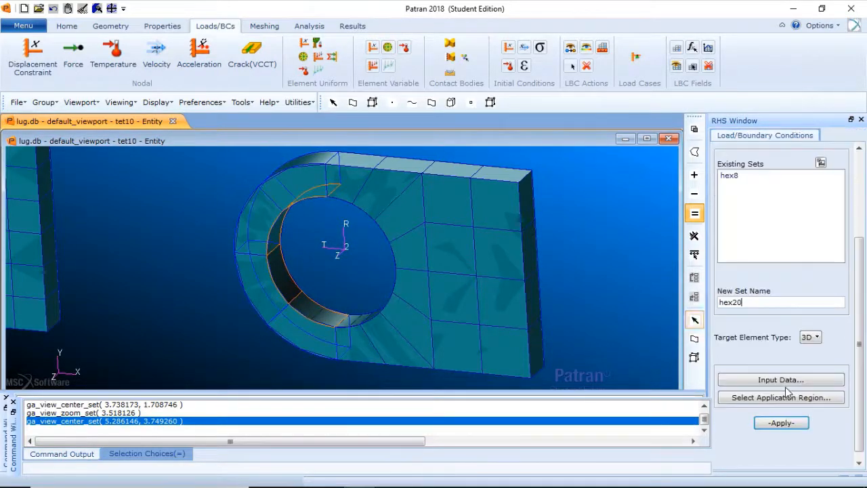
left_click(783, 424)
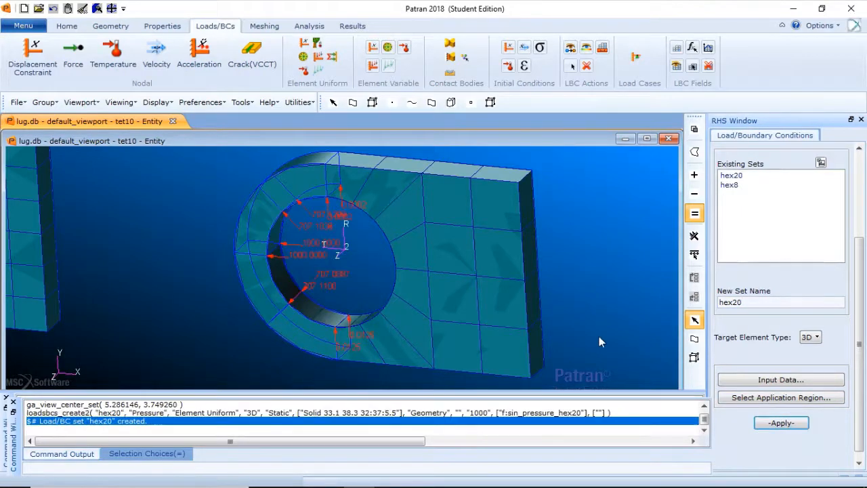
Name the next pressure set tet4 and assign the sin_pressure_tet4 field as its pressure
middle_click_drag(596, 337, 624, 418, "shift")
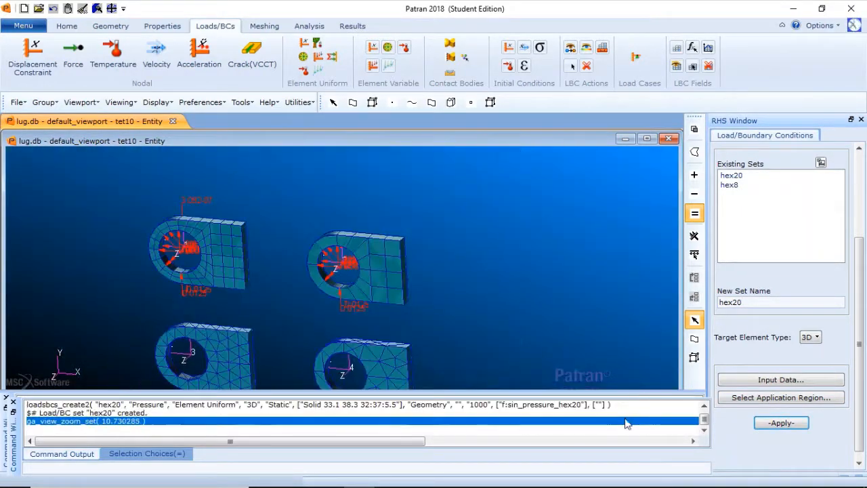
middle_click_drag(249, 370, 324, 280, "ctrl")
middle_click_drag(293, 338, 445, 296, "shift")
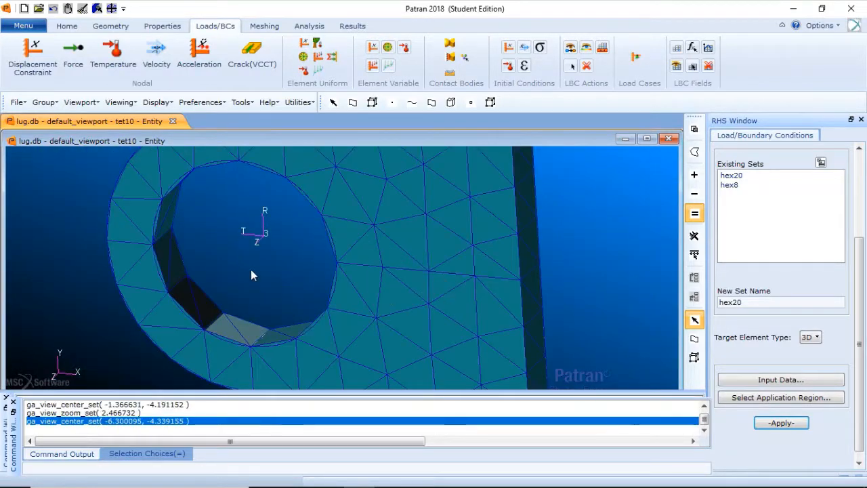
middle_click_drag(251, 275, 250, 280)
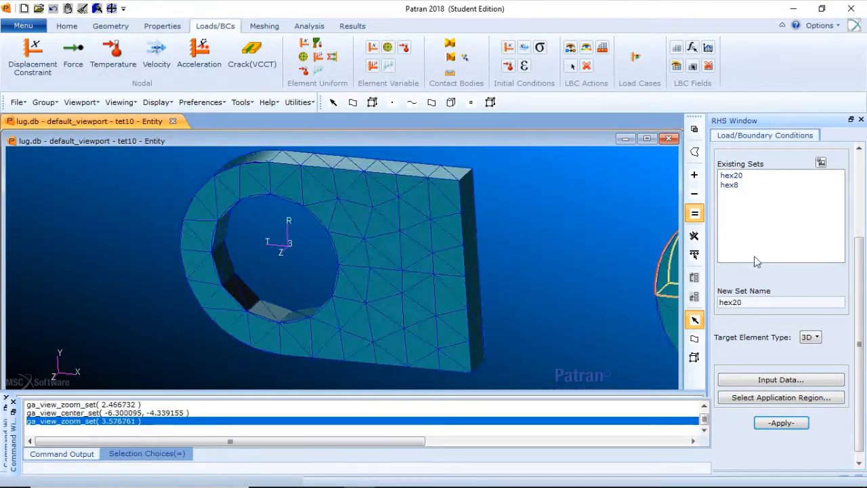
left_click(772, 306)
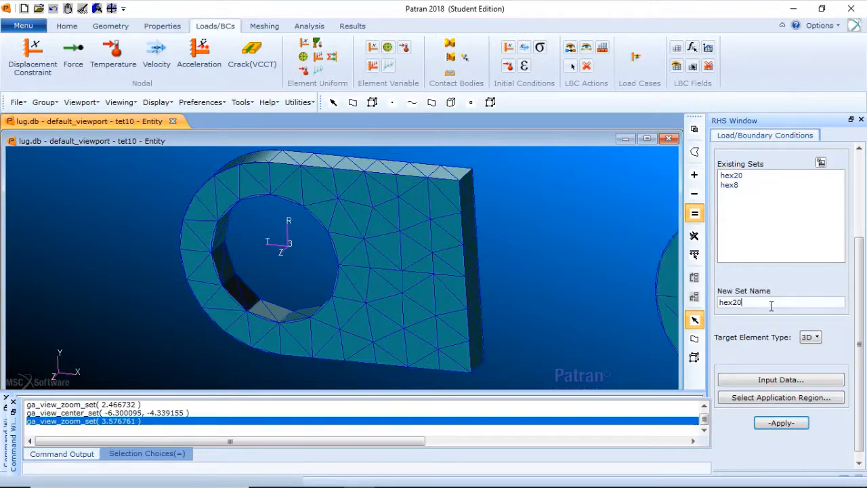
left_click_drag(744, 307, 719, 310)
type("tet4")
left_click(782, 379)
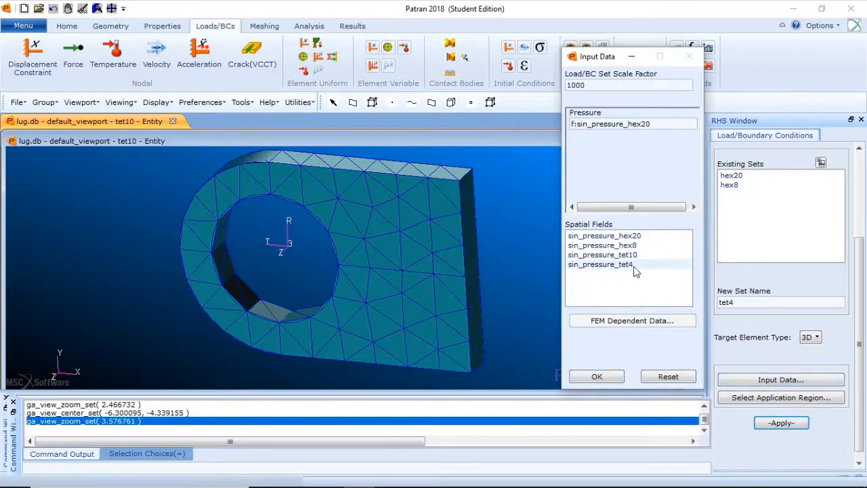
left_click(610, 264)
left_click(597, 377)
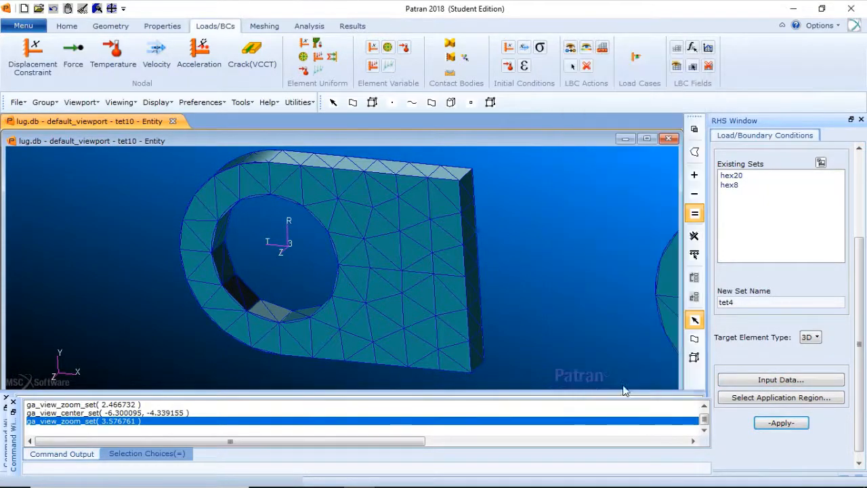
Add the two solid faces on the rounded-end half of the tet4 lug's hole as application region and create the pressure set
left_click(752, 397)
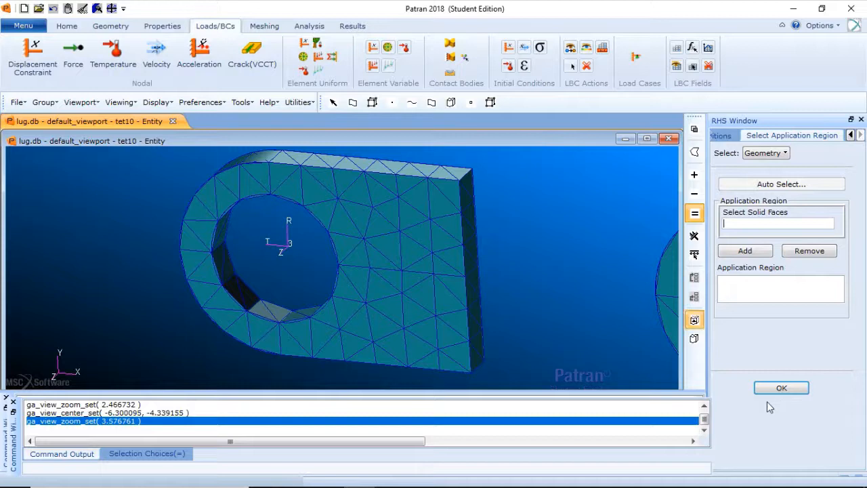
left_click(244, 302)
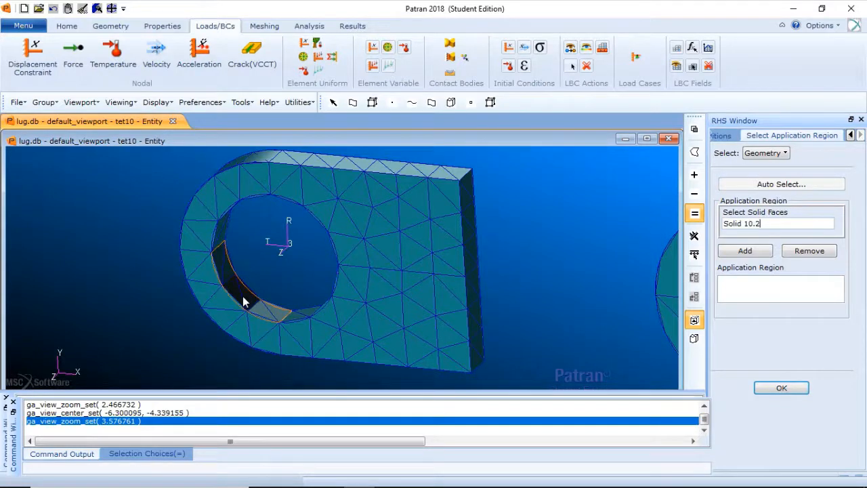
left_click(226, 234)
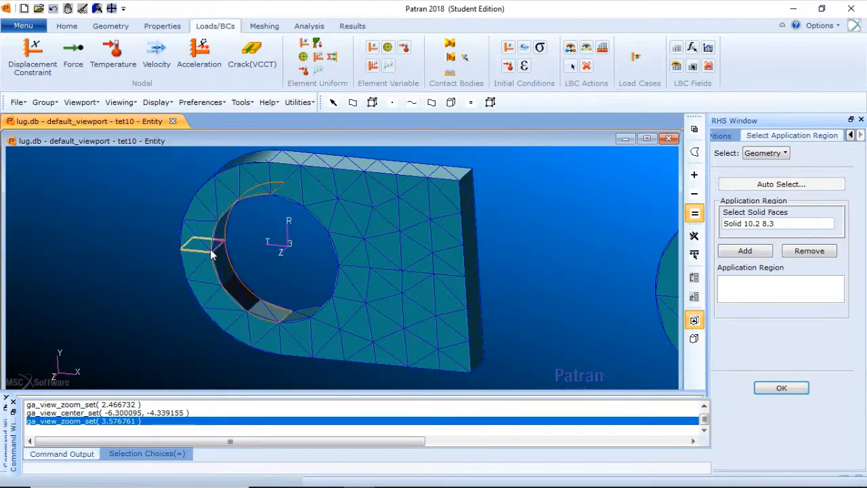
left_click(745, 251)
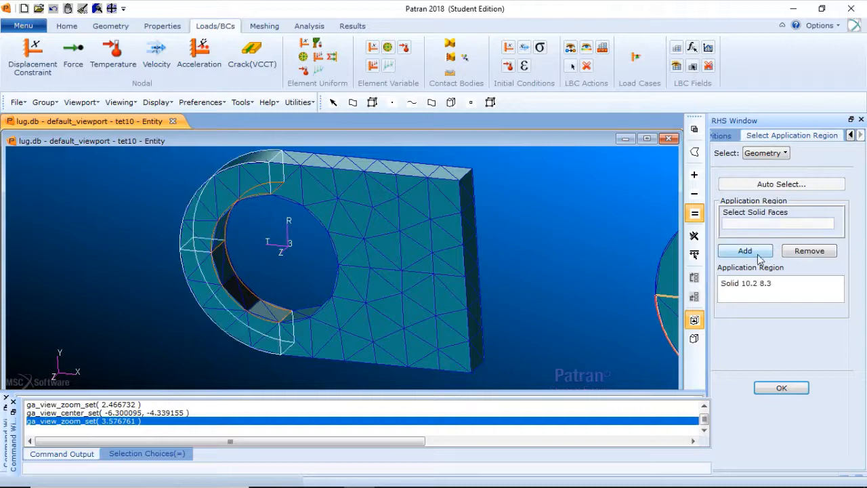
left_click(779, 390)
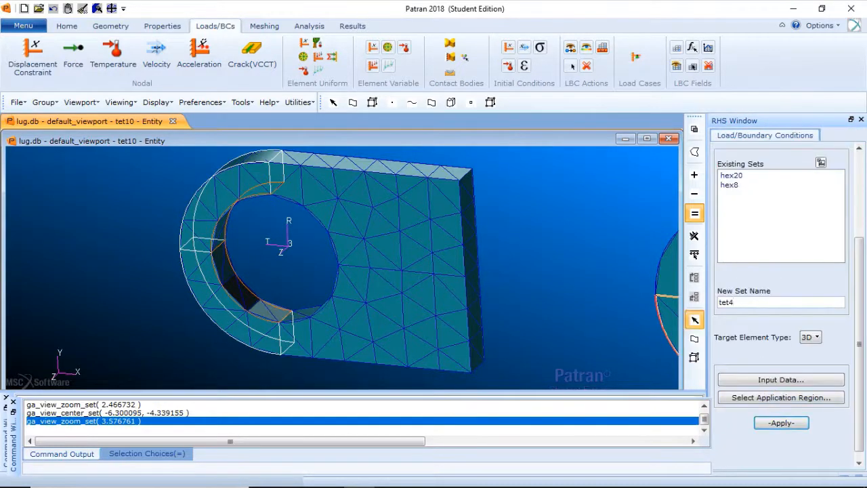
left_click(786, 424)
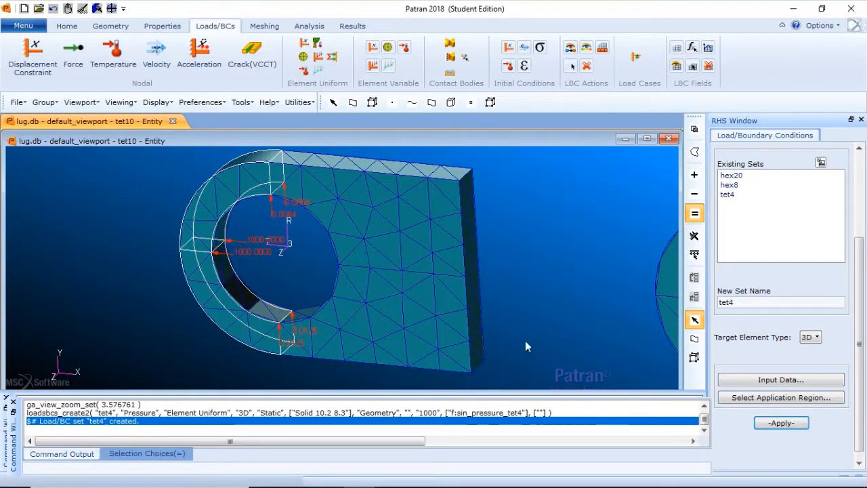
Name the next pressure set tet10 and assign the sin_pressure_tet10 field as its pressure
middle_click_drag(520, 337, 328, 319, "shift")
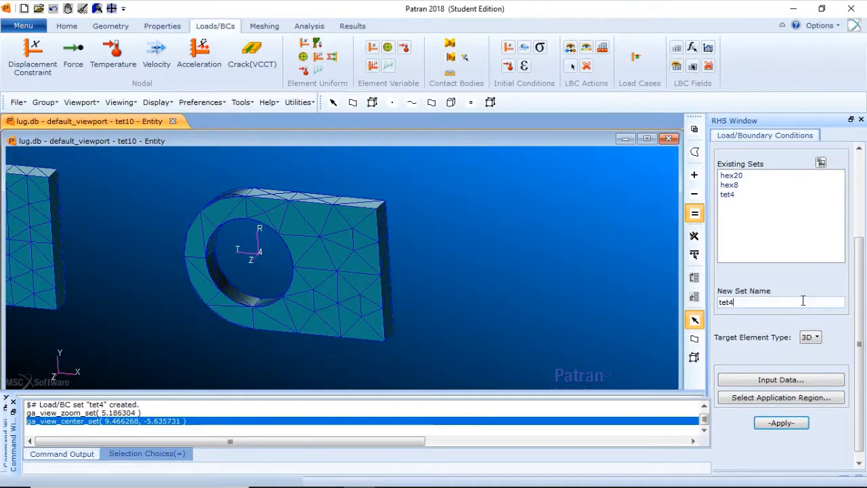
key("BackSpace")
type("10")
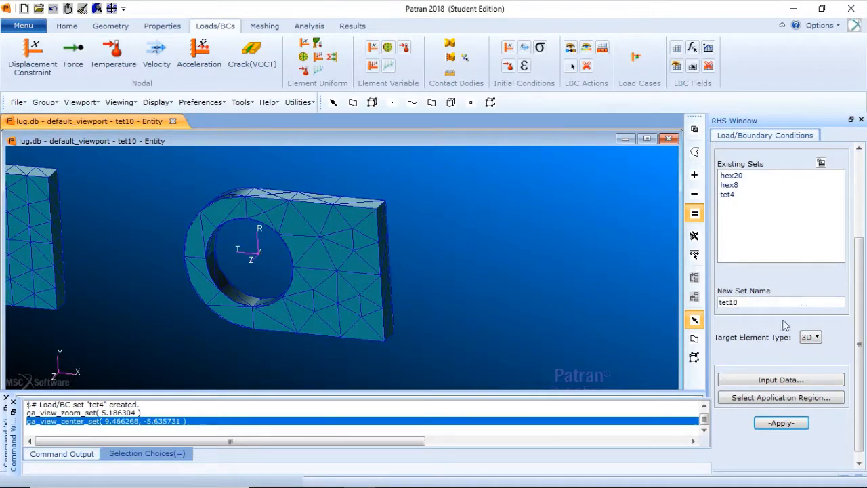
left_click(766, 381)
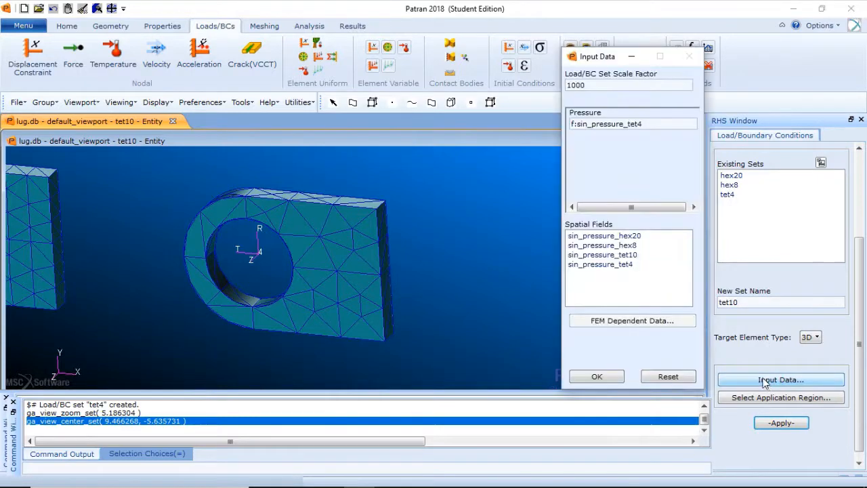
left_click(631, 255)
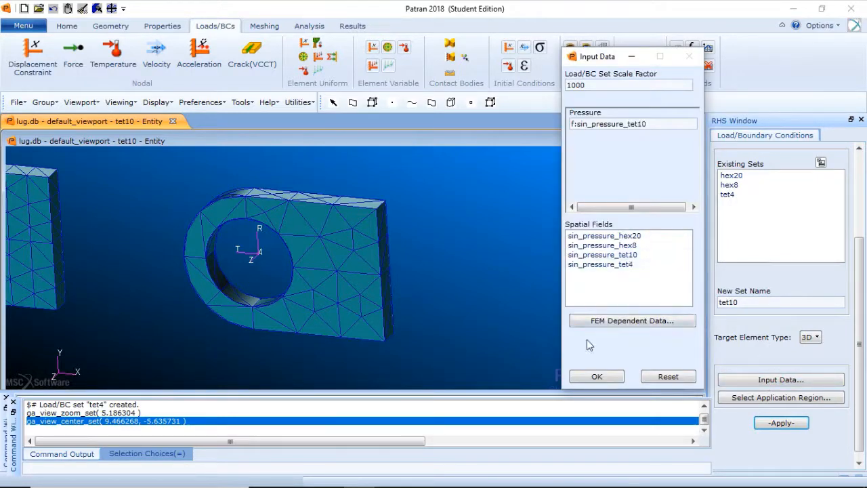
left_click(595, 378)
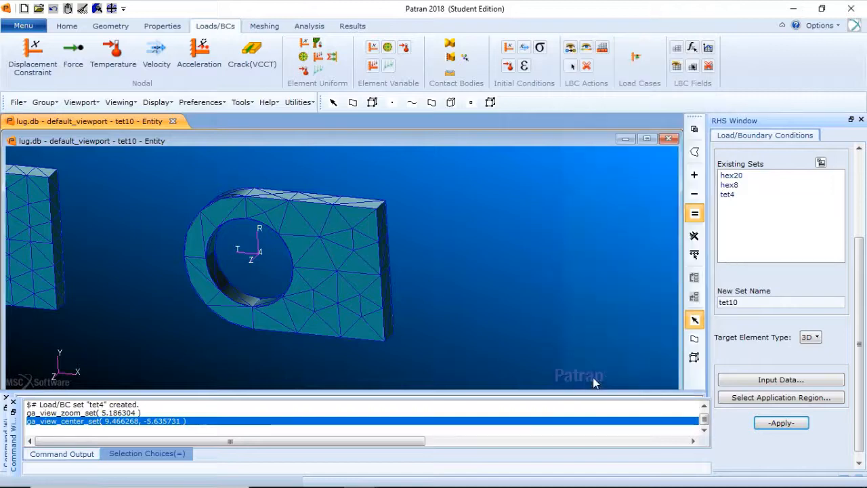
Add the two solid faces on the rounded-end half of the tet10 lug's hole as application region and create the pressure set
left_click(757, 397)
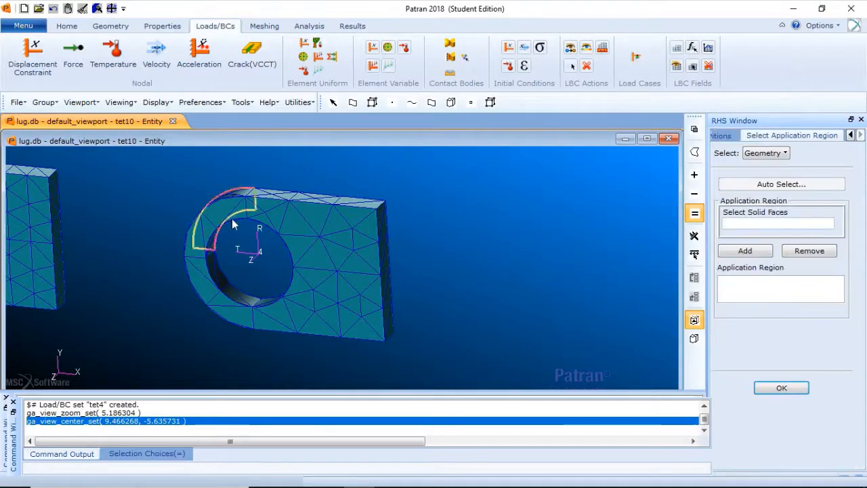
left_click(234, 299)
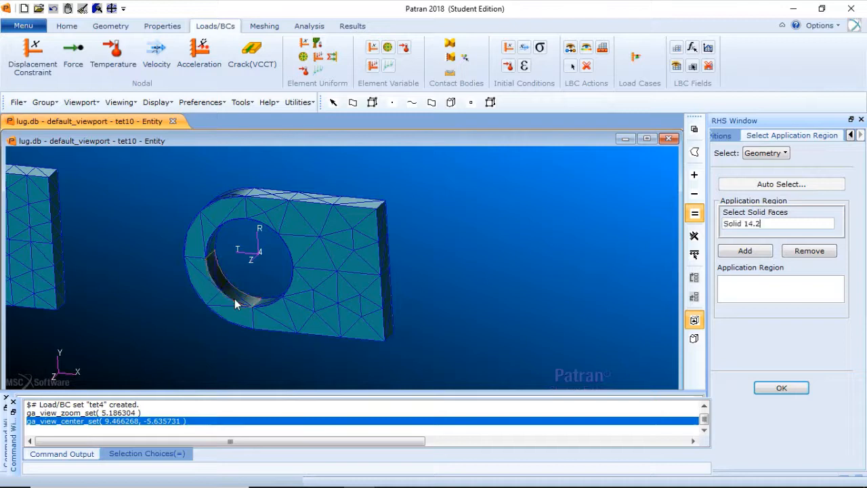
left_click(218, 245, "shift")
left_click(740, 251)
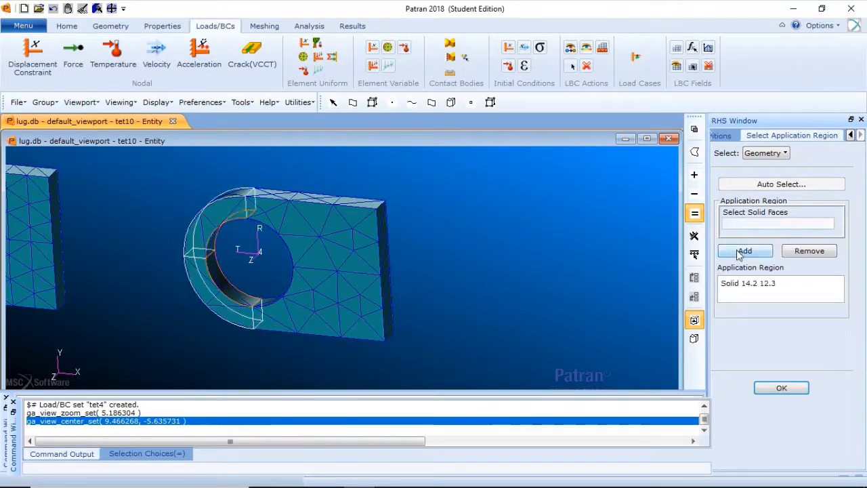
left_click(798, 388)
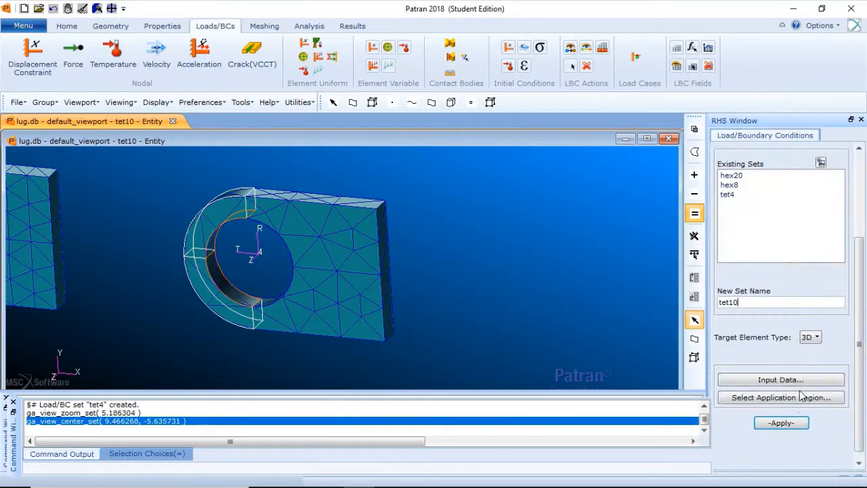
left_click(786, 424)
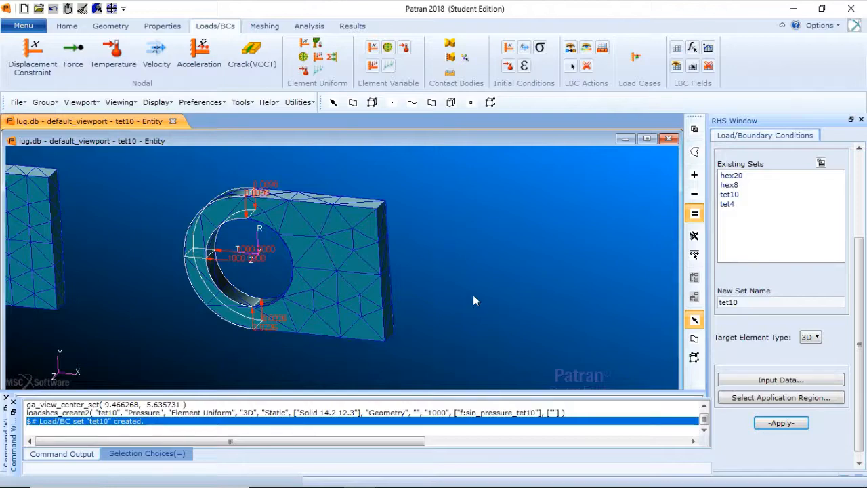
Start a nodal displacement constraint set for the lugs and name it constraint
scroll(475, 298, "down", 3)
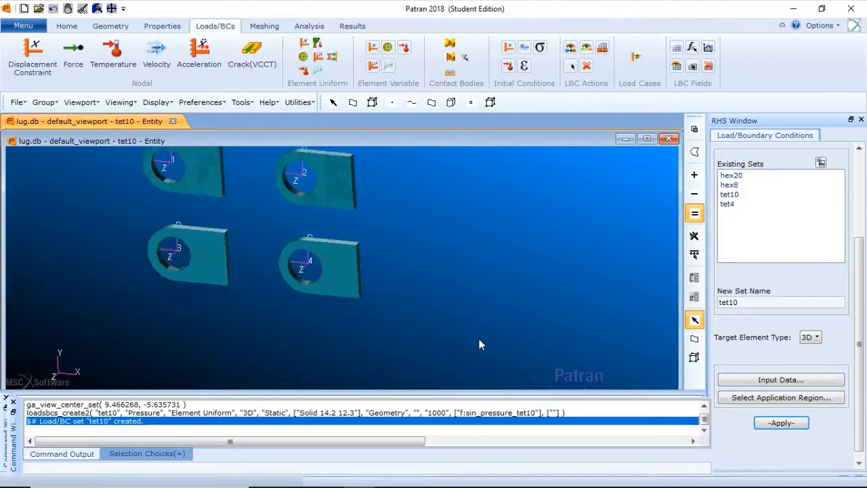
left_click(67, 26)
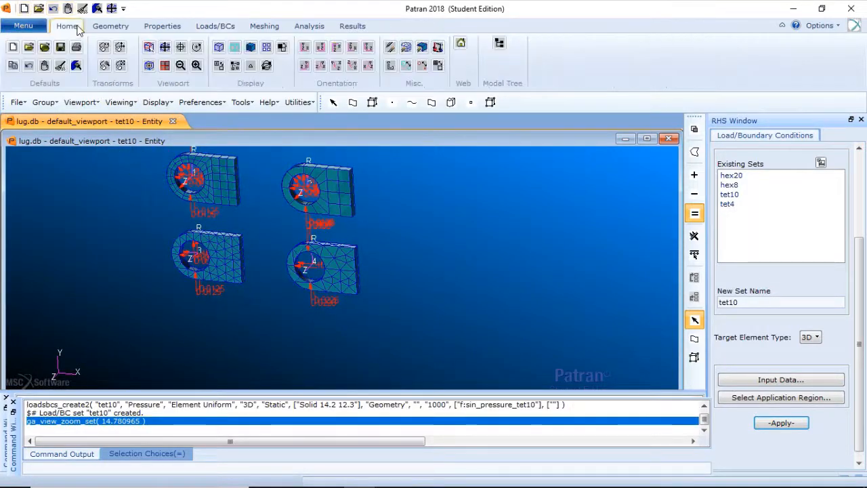
left_click(165, 47)
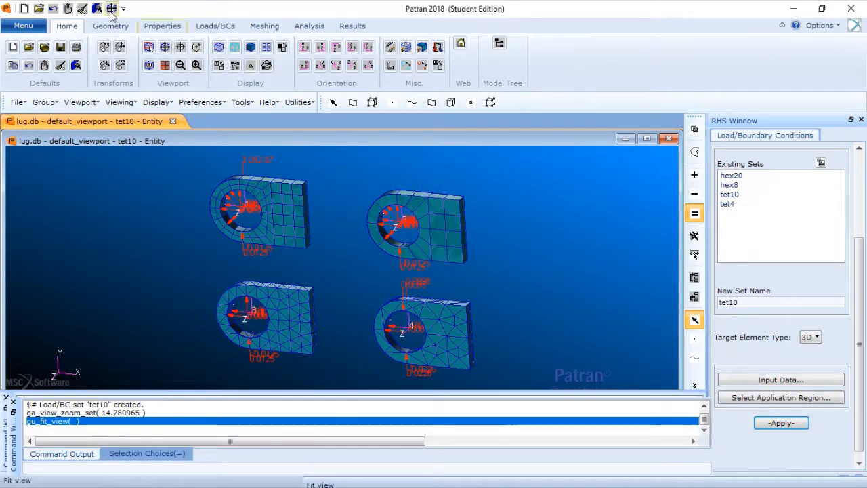
left_click(214, 27)
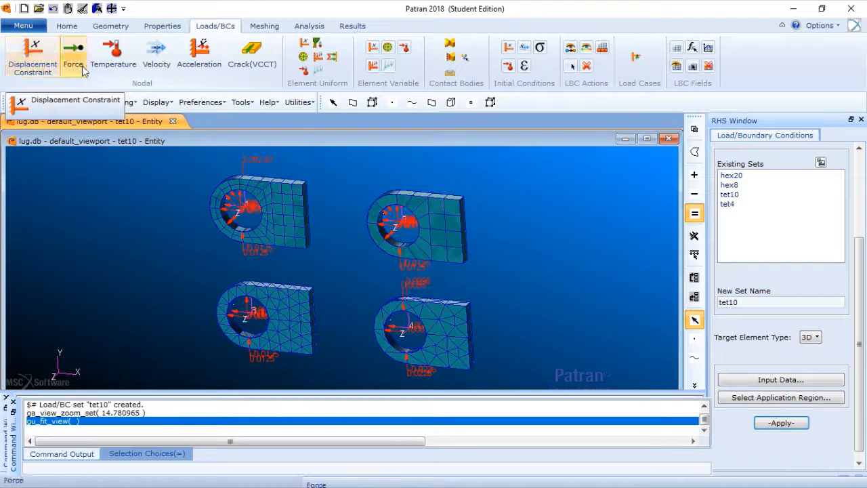
left_click(52, 73)
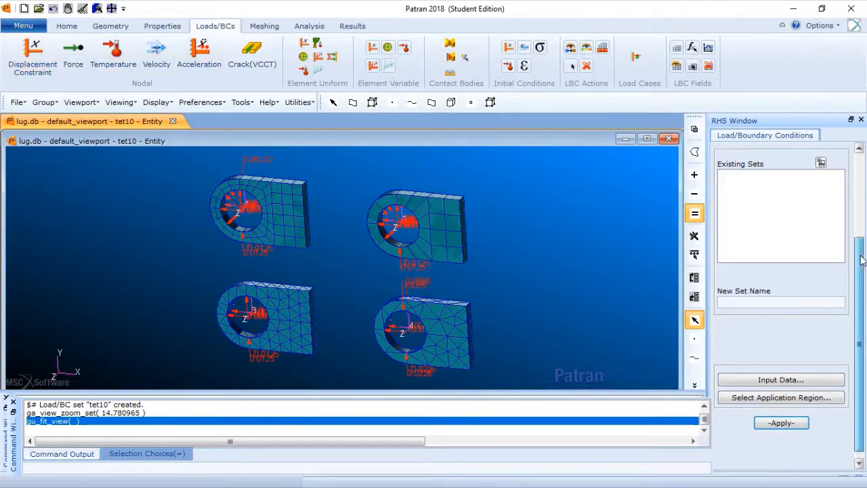
left_click_drag(859, 241, 852, 158)
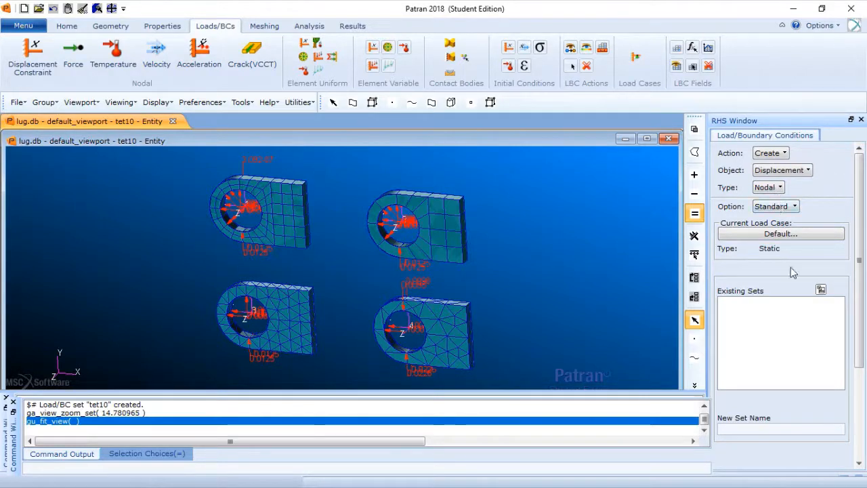
left_click_drag(857, 286, 855, 350)
left_click(796, 329)
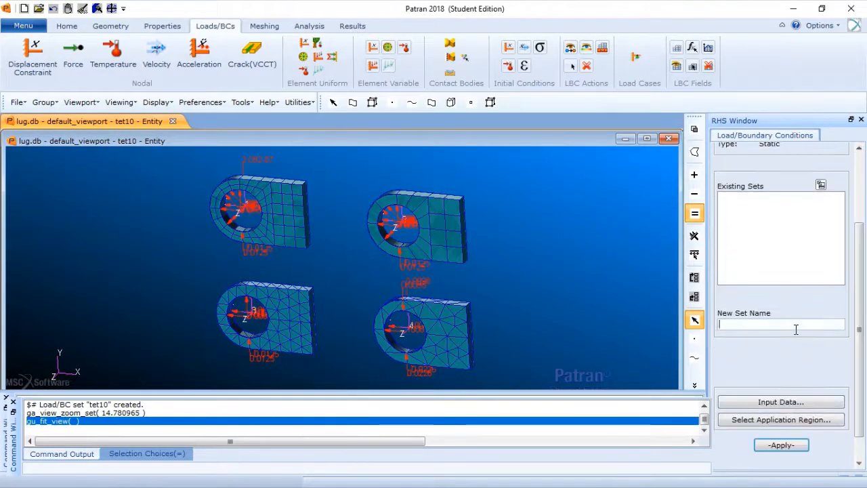
type("constraint")
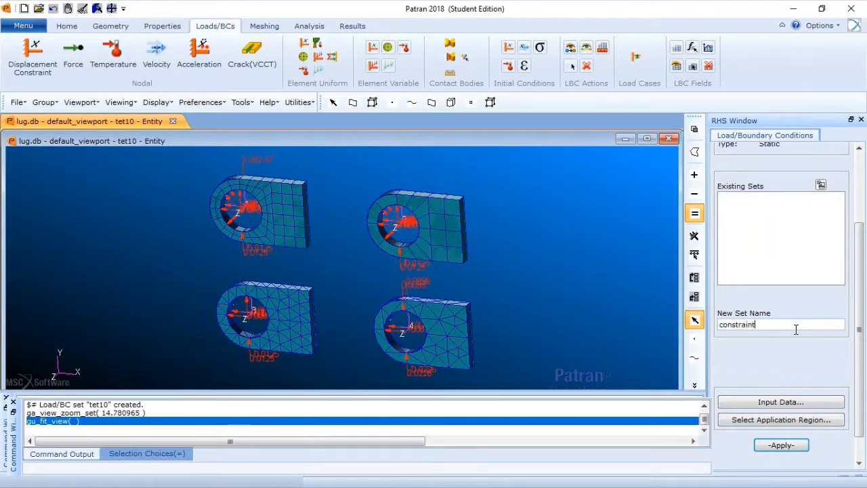
Set the displacement constraint's translations to <0 0 0> in its input data
left_click(810, 403)
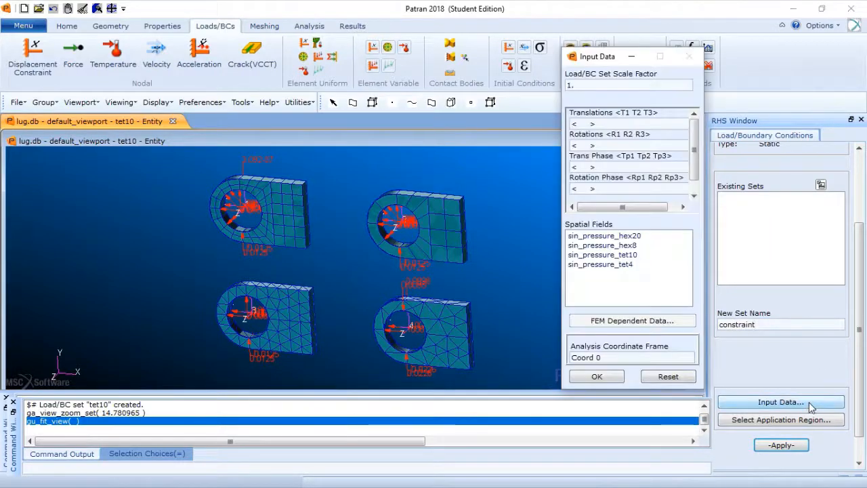
left_click(588, 124)
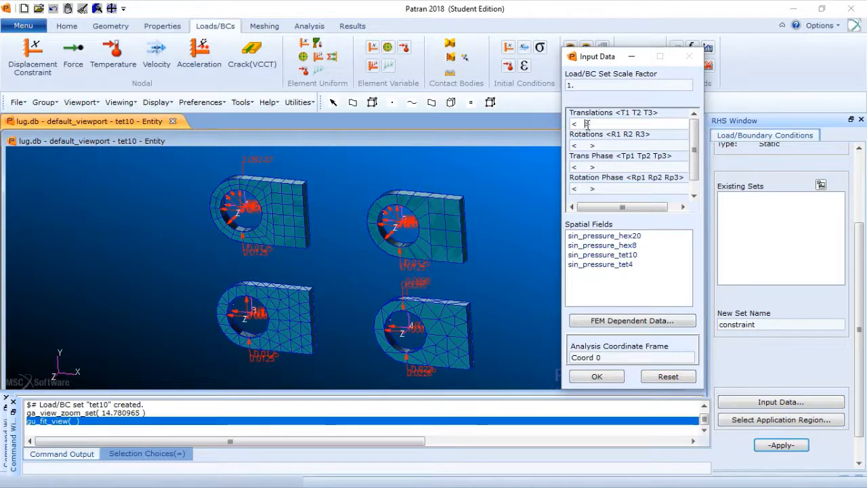
type("0 0")
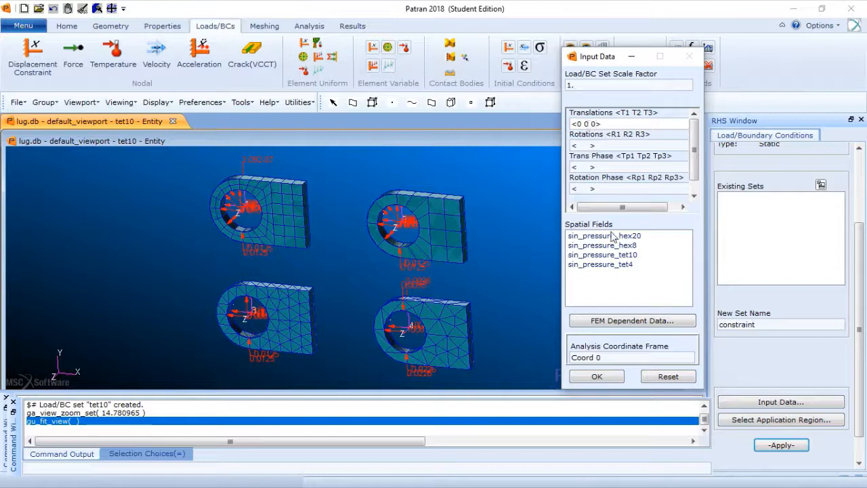
left_click(607, 378)
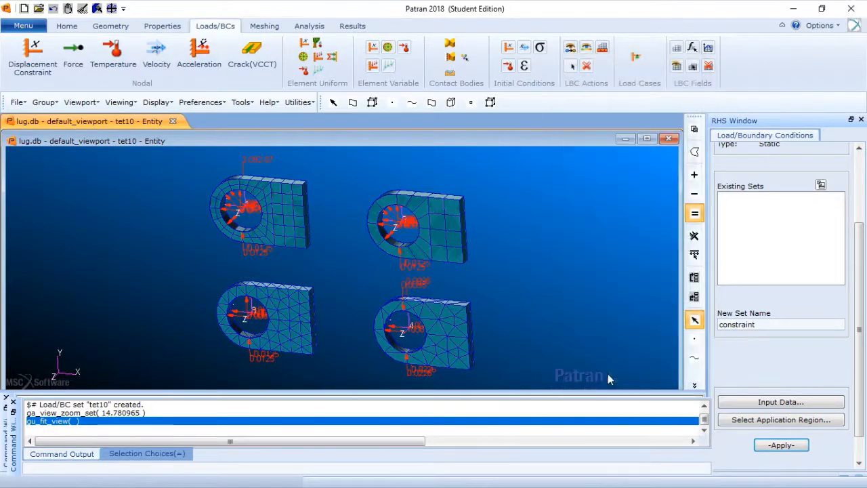
Pick the solid faces on the flat end of all four lugs as the constraint set's application region
left_click(770, 420)
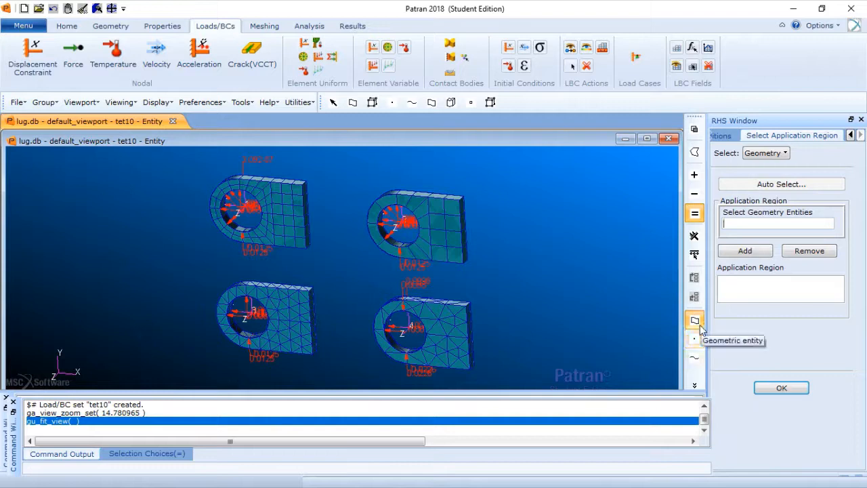
left_click(696, 386)
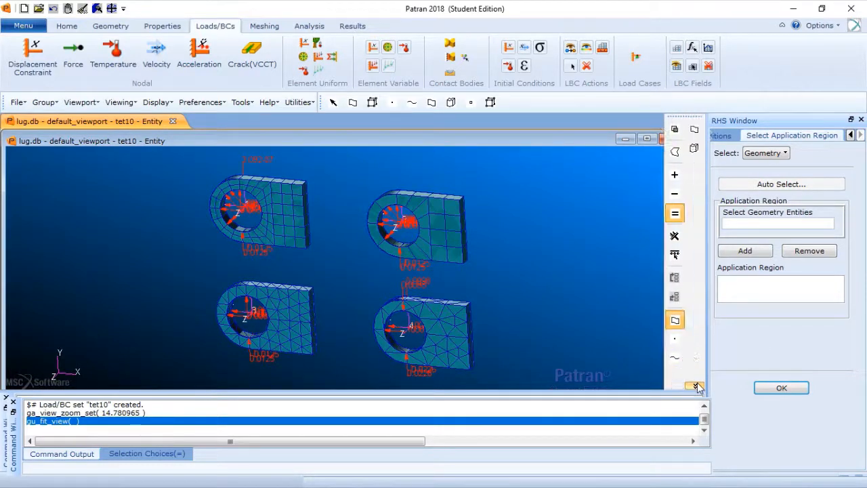
left_click(694, 133)
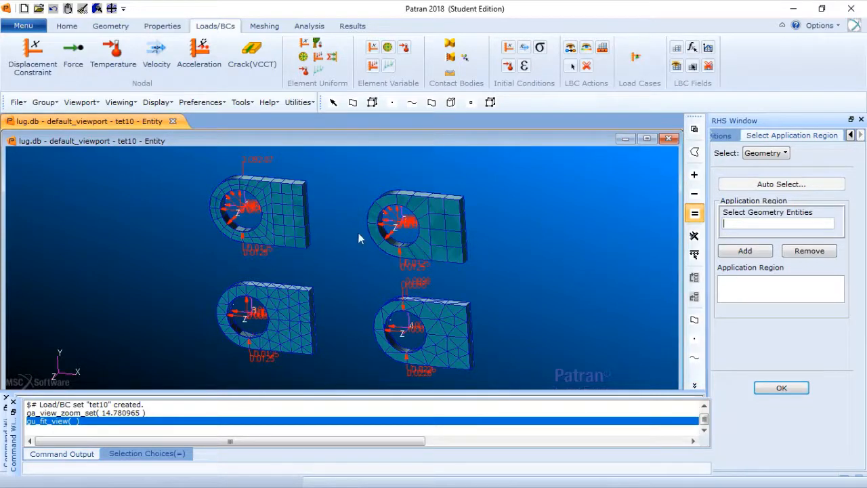
left_click(308, 237)
left_click(305, 202)
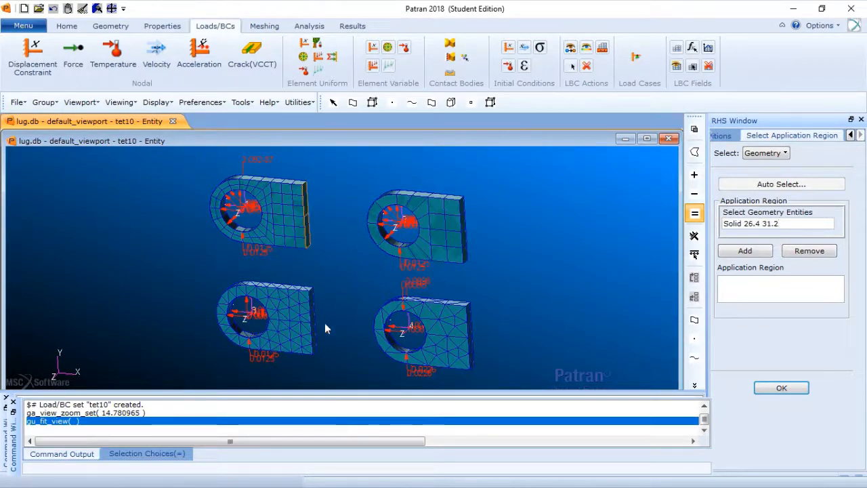
left_click(316, 345)
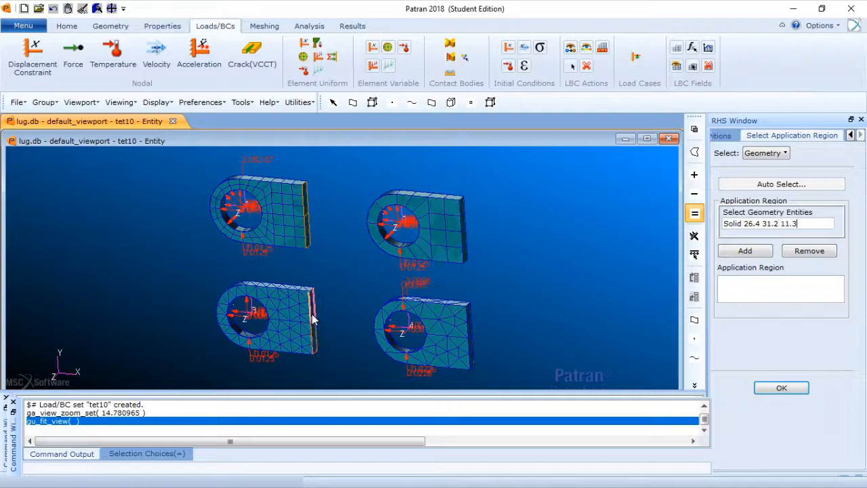
left_click(466, 233)
left_click(465, 234)
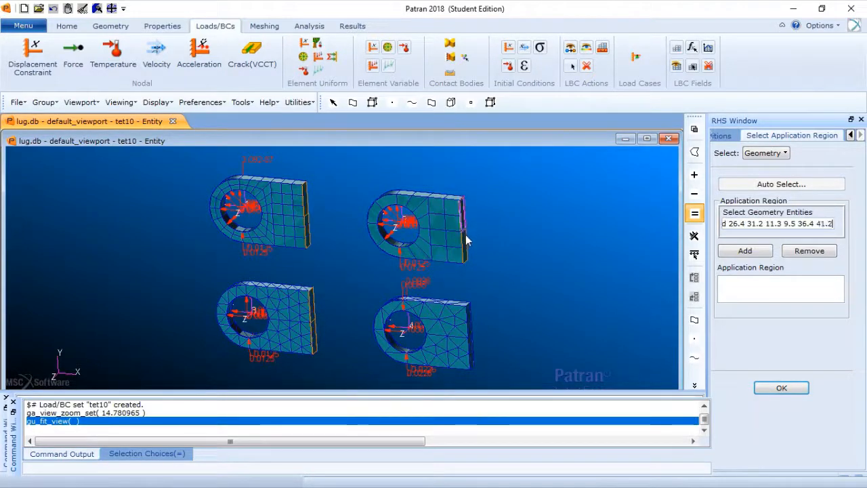
left_click(473, 359)
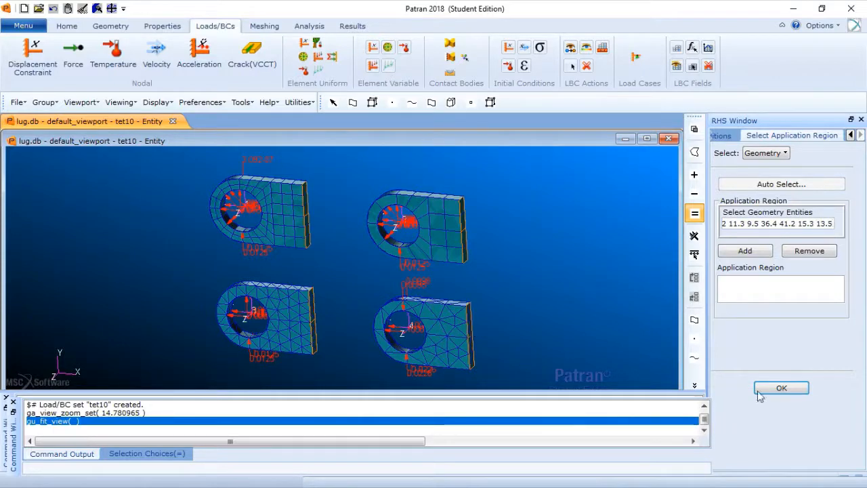
Accept the picked end faces into the application region and create the displacement constraint set
left_click(781, 388)
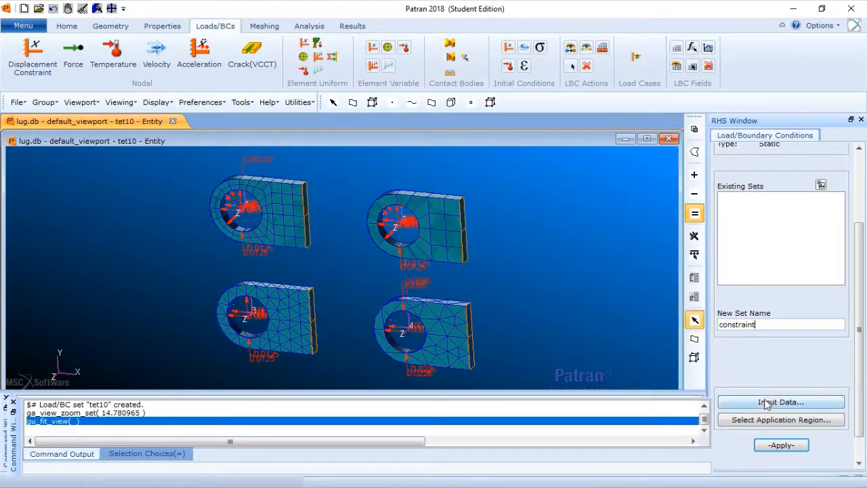
left_click(780, 445)
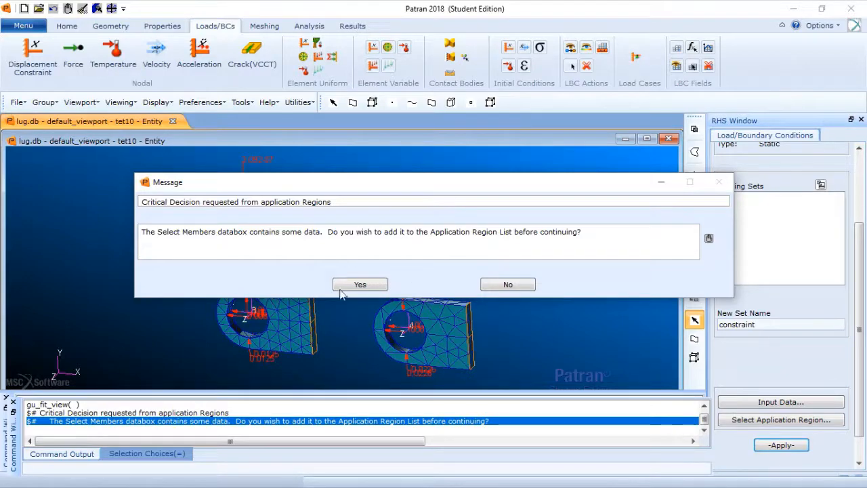
left_click(360, 285)
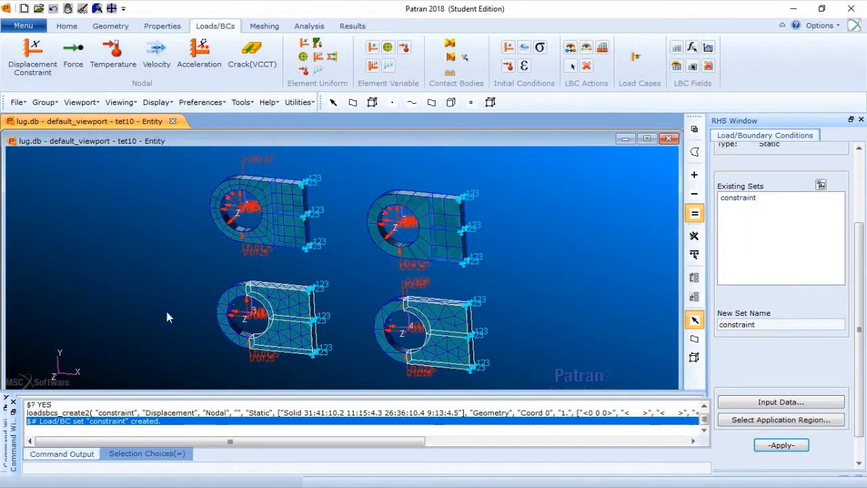
Start a new isotropic material with manual input and name it aluminium
left_click(147, 28)
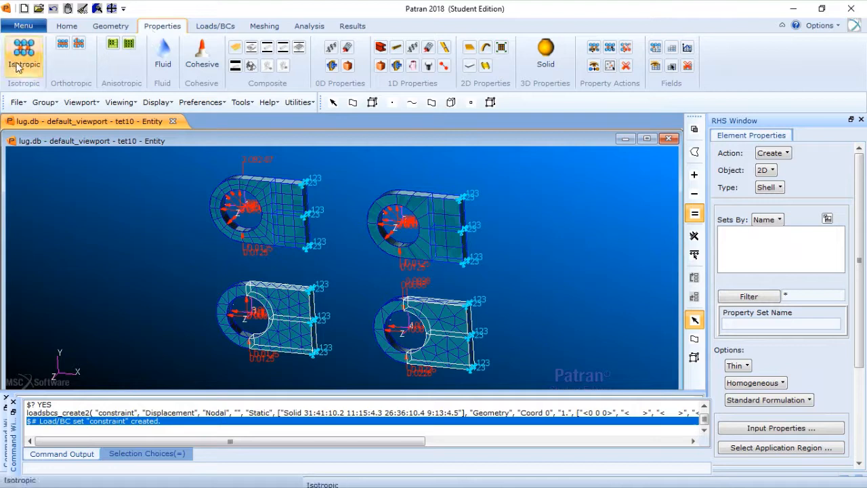
left_click(19, 61)
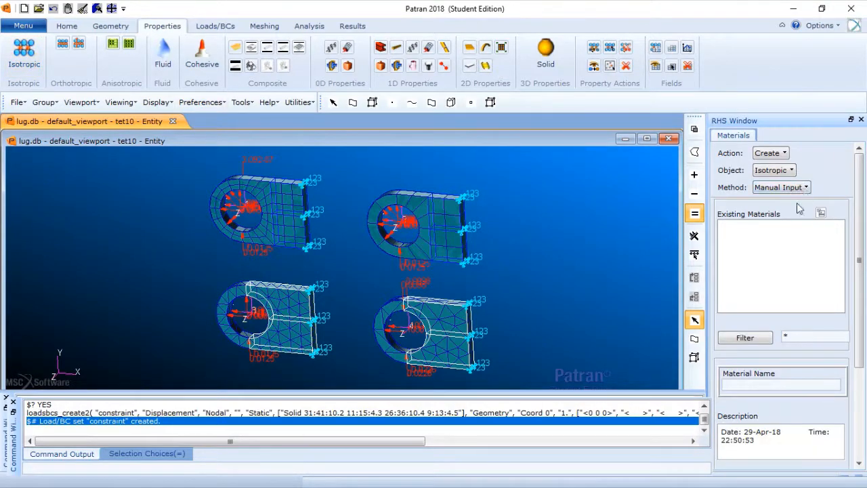
left_click(782, 384)
type("ala")
type("u")
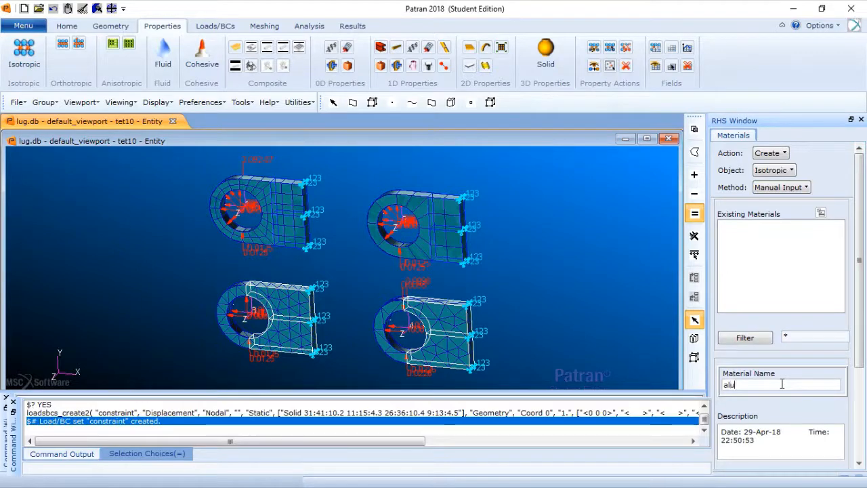
type("minium")
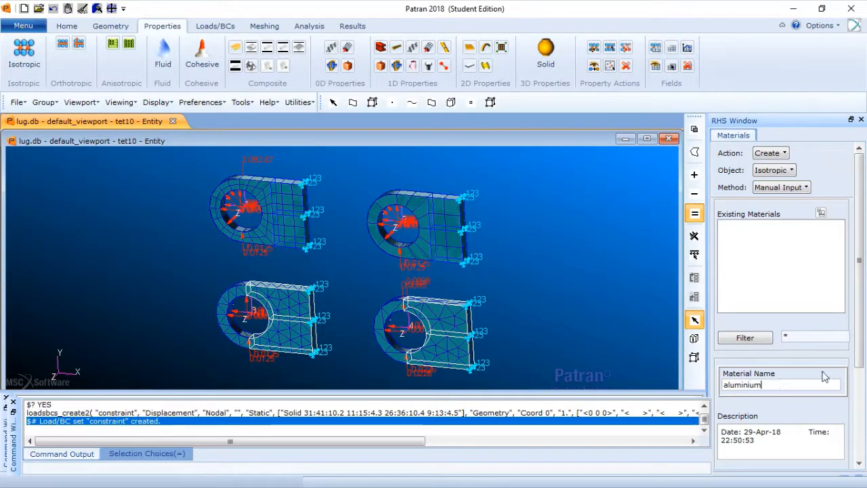
Give aluminium a linear elastic modulus of 10e6 and a Poisson ratio of 0.3, and create the material
left_click_drag(859, 352, 859, 433)
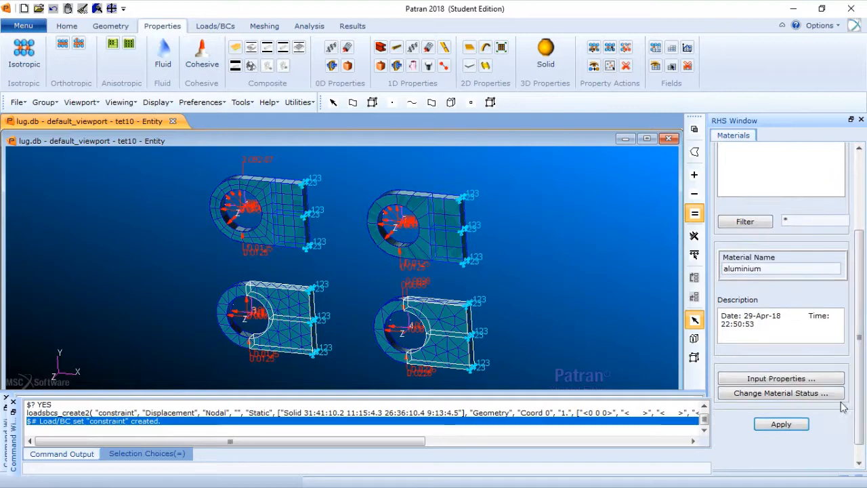
left_click(812, 379)
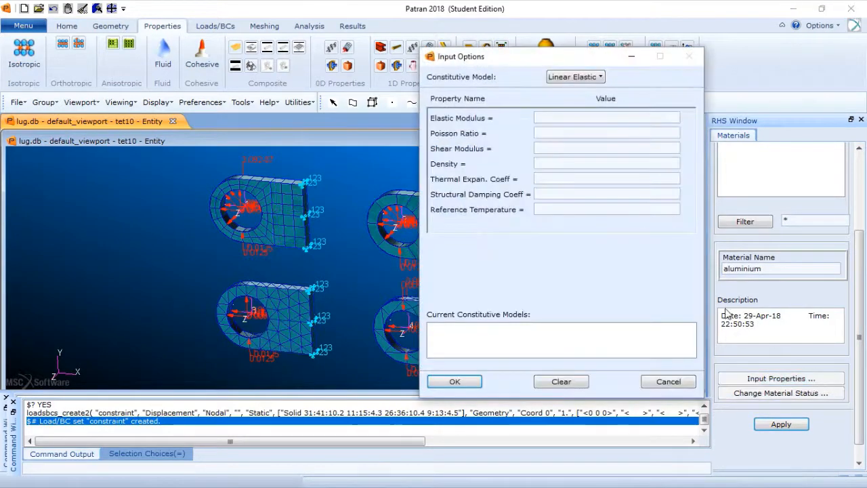
left_click(630, 119)
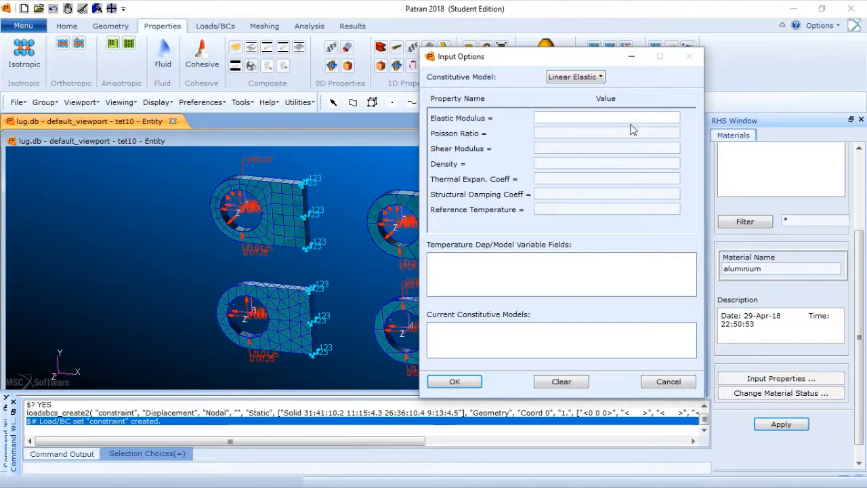
type("10e")
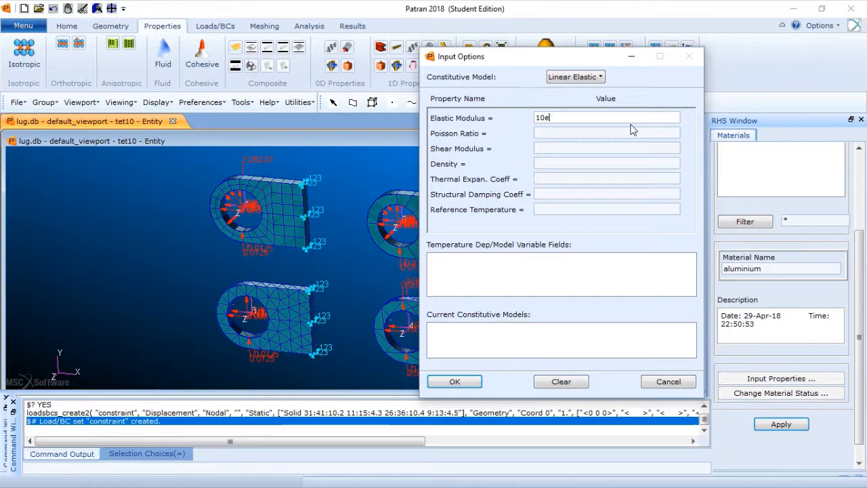
type("6")
left_click(601, 133)
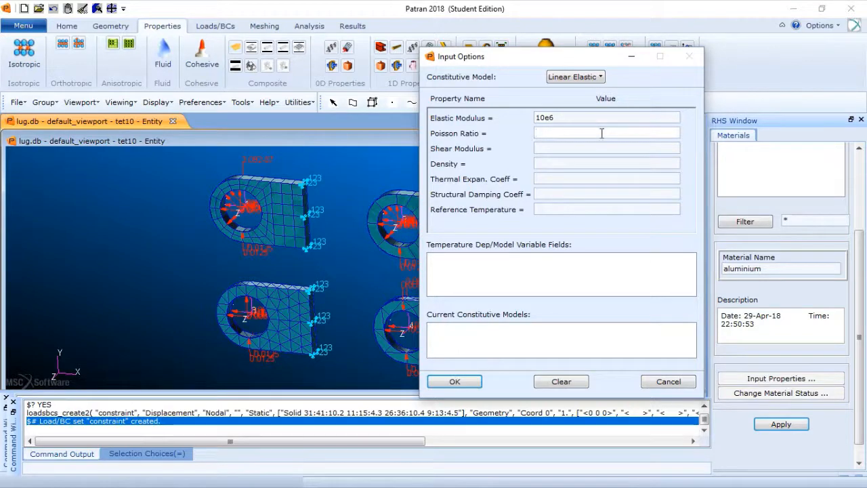
type("0.3")
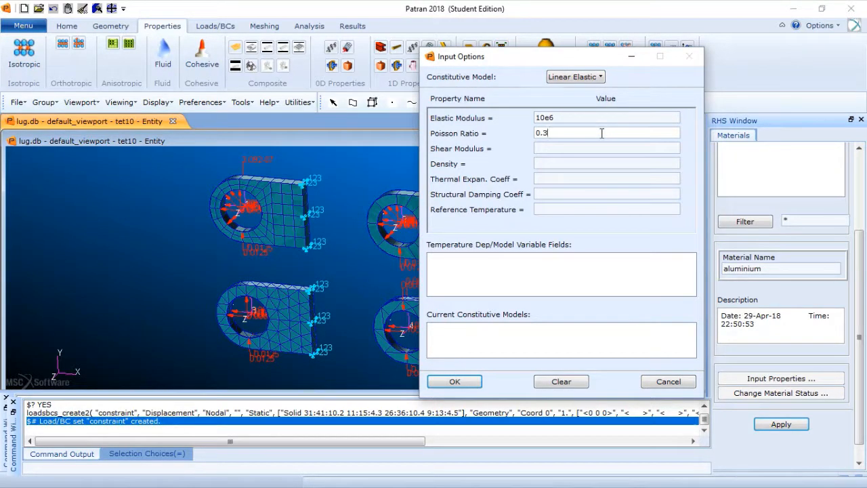
left_click(473, 385)
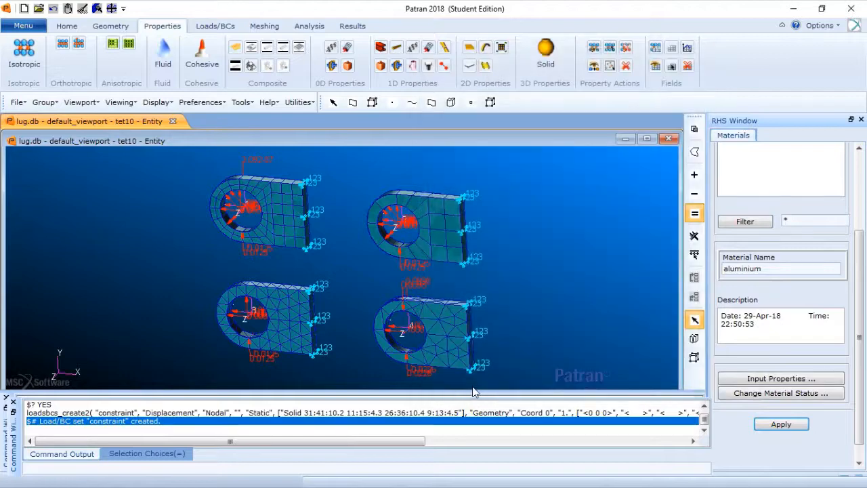
left_click(781, 425)
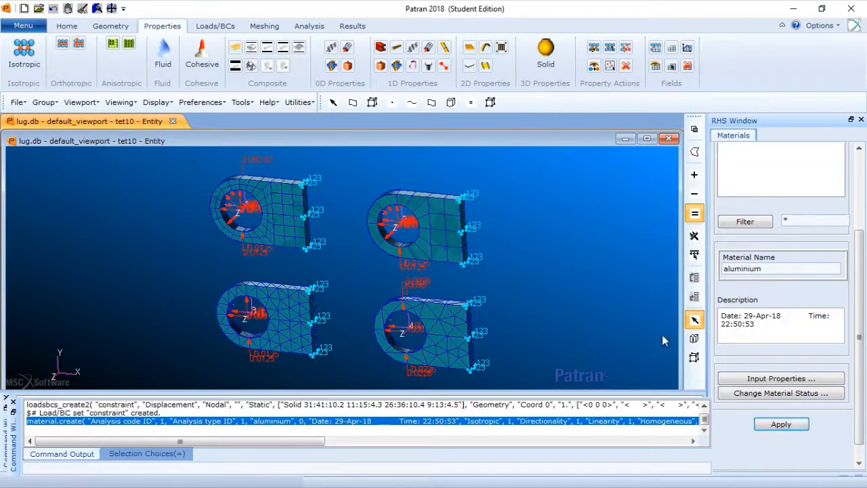
scroll(772, 305, "up", 5)
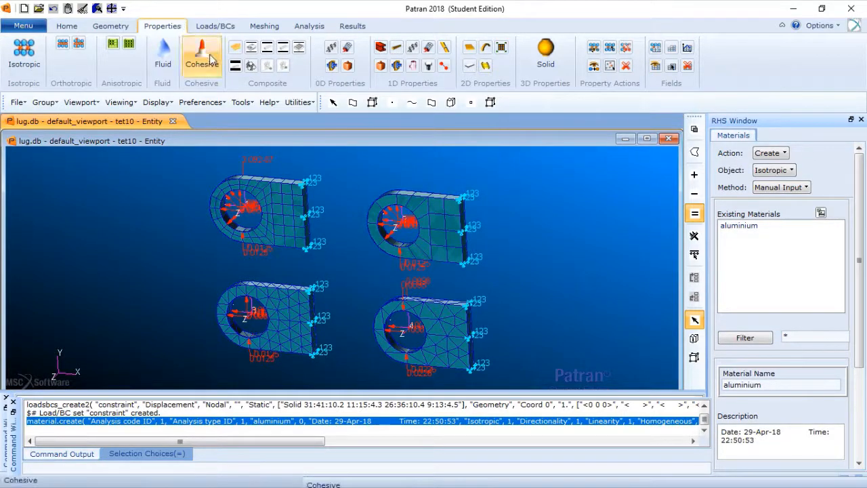
Start a 3D solid property set named solid and assign aluminium as its material
left_click(554, 64)
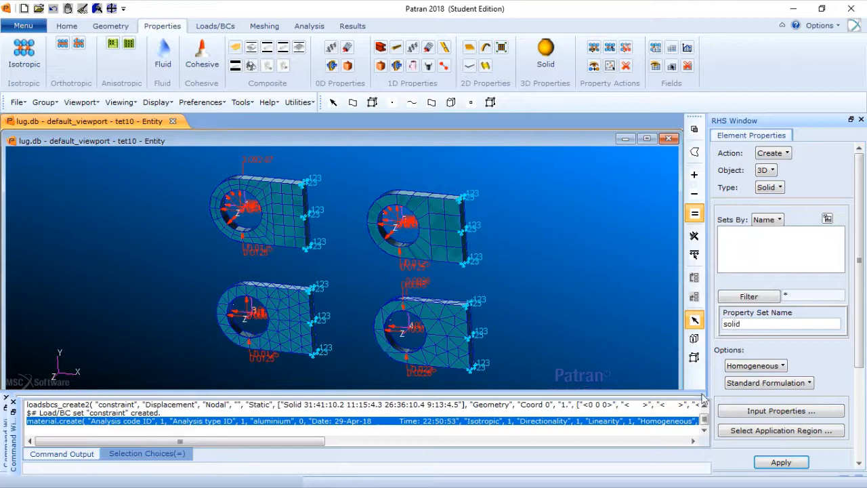
left_click(755, 413)
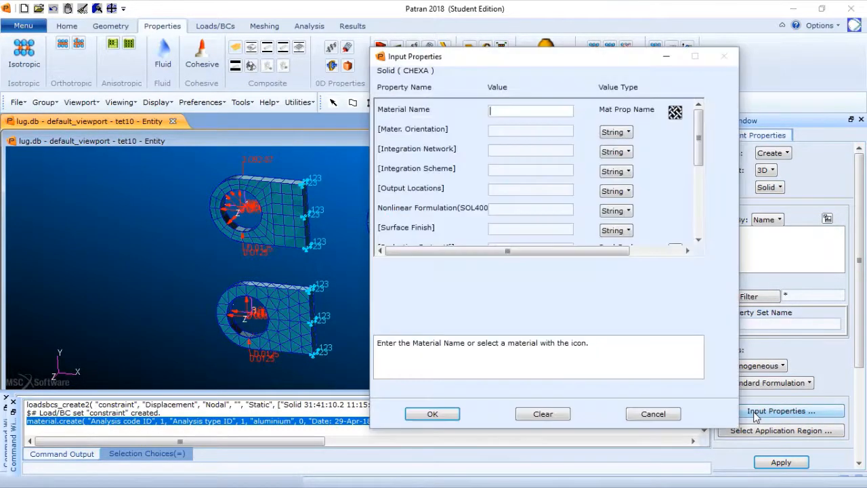
left_click(675, 113)
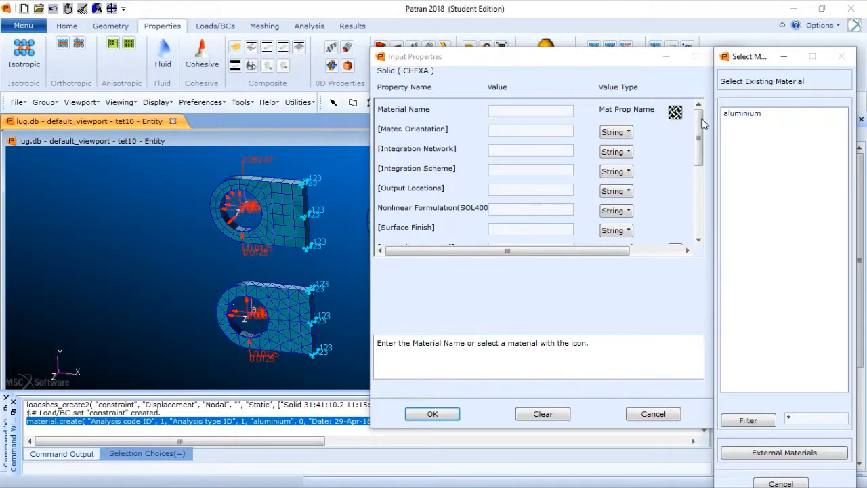
left_click(740, 114)
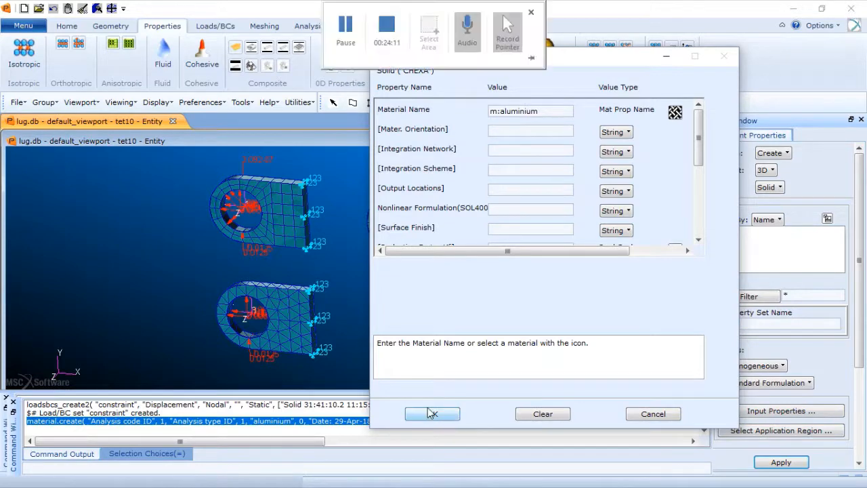
left_click(429, 414)
left_click(431, 414)
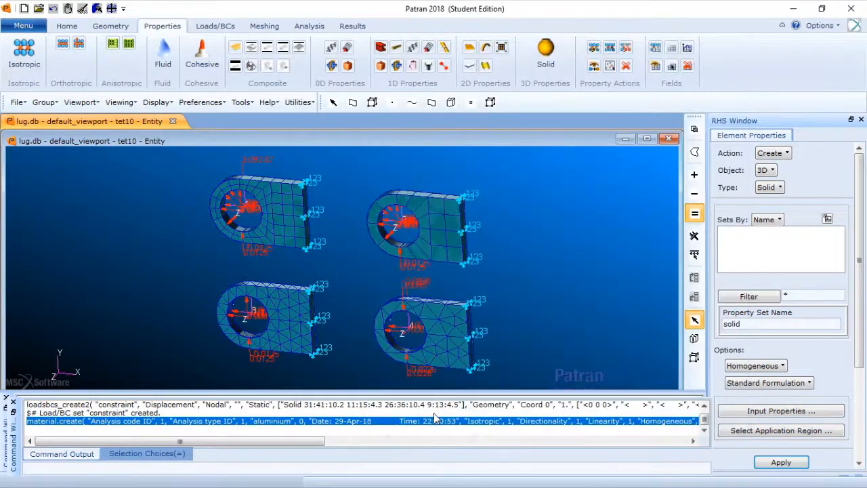
Add all solids of the four lugs as application region and create the solid property set
left_click(774, 431)
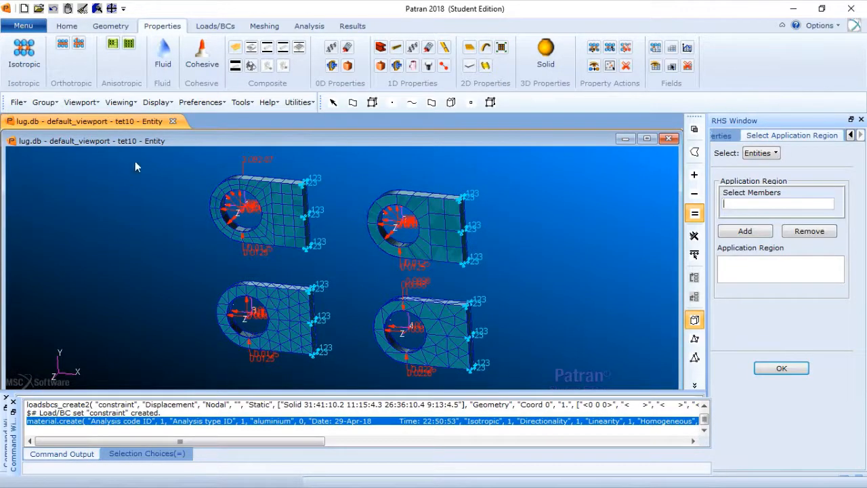
left_click_drag(135, 158, 548, 388)
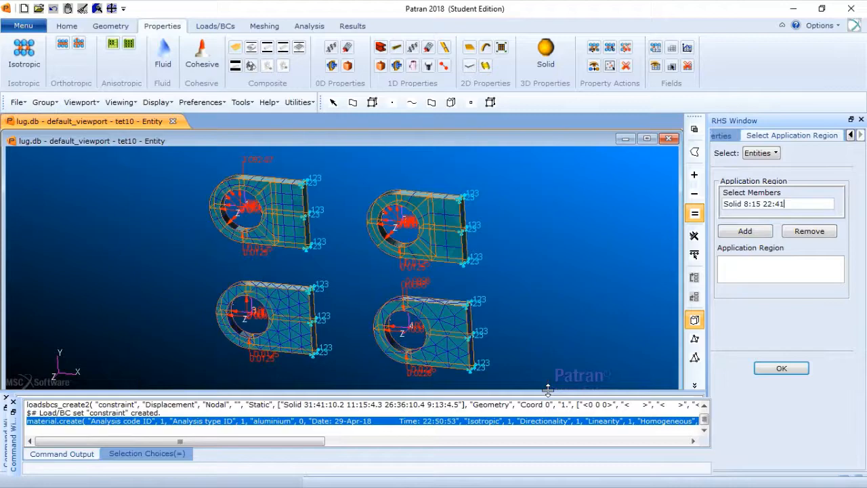
left_click(743, 231)
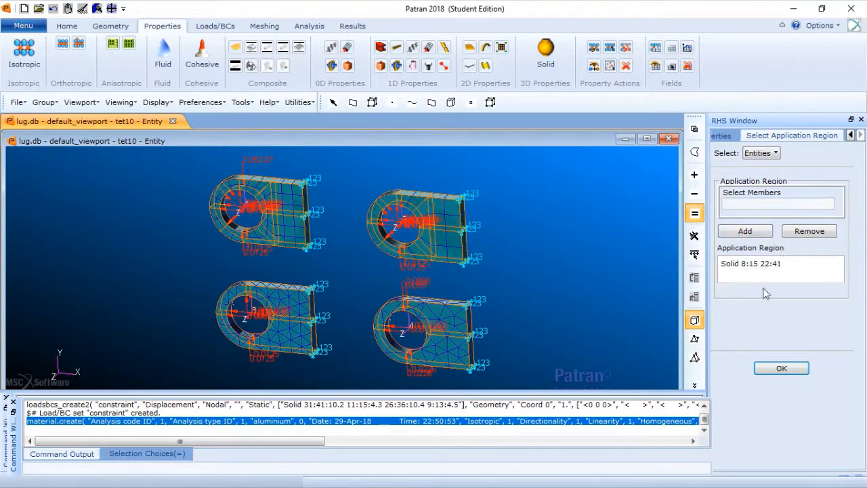
left_click(781, 369)
scroll(813, 371, "down", 3)
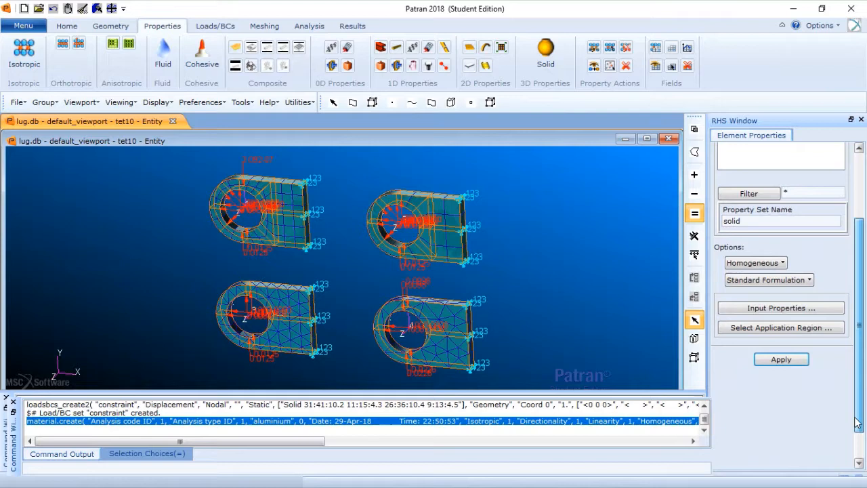
left_click(801, 357)
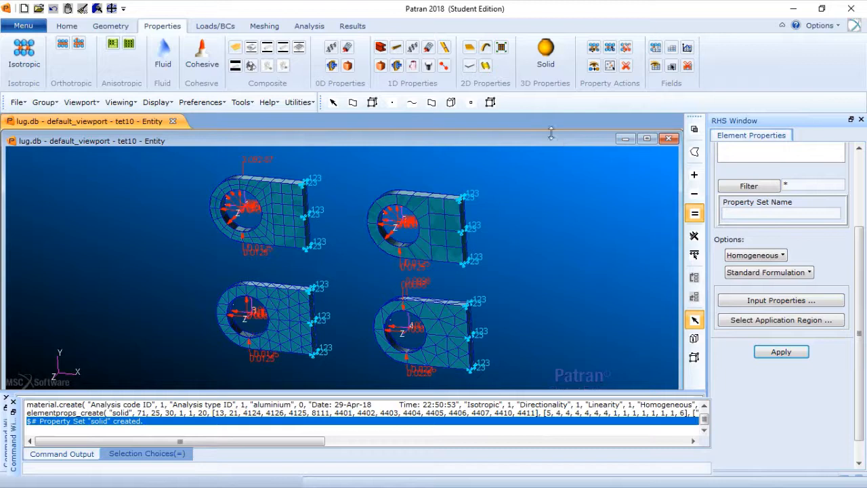
Review the loads and boundary conditions assigned to the Default load case and accept them
left_click(221, 26)
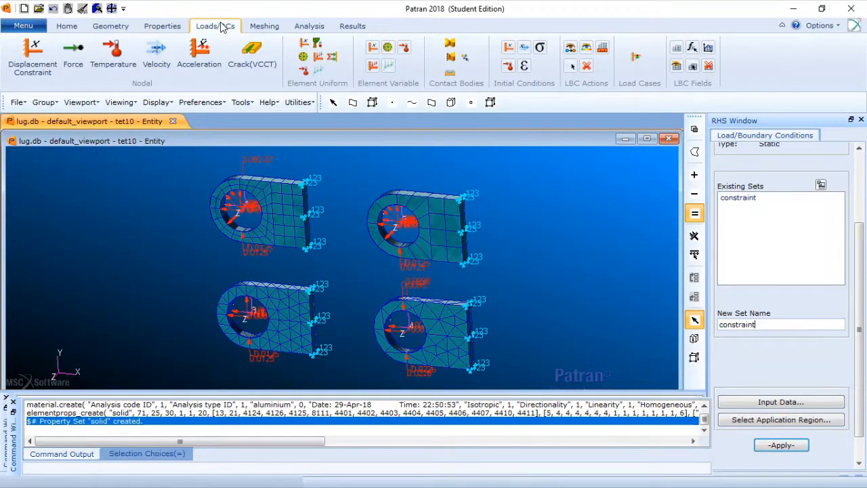
left_click(638, 59)
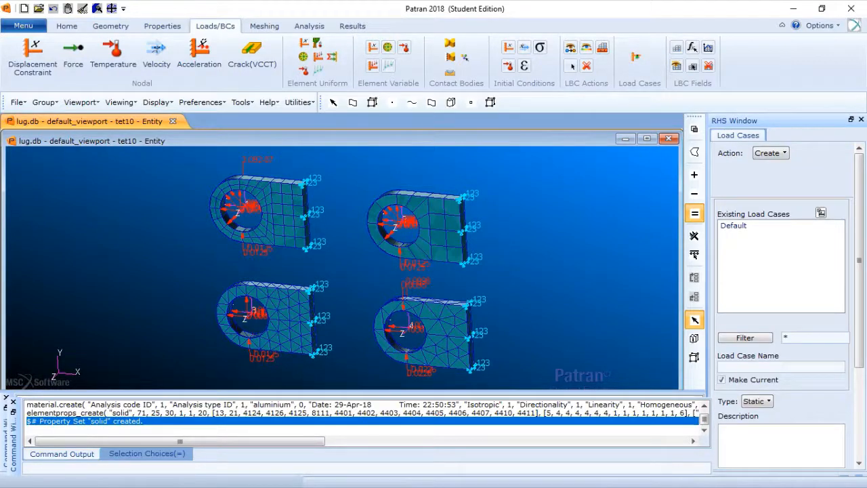
left_click(770, 152)
left_click(789, 196)
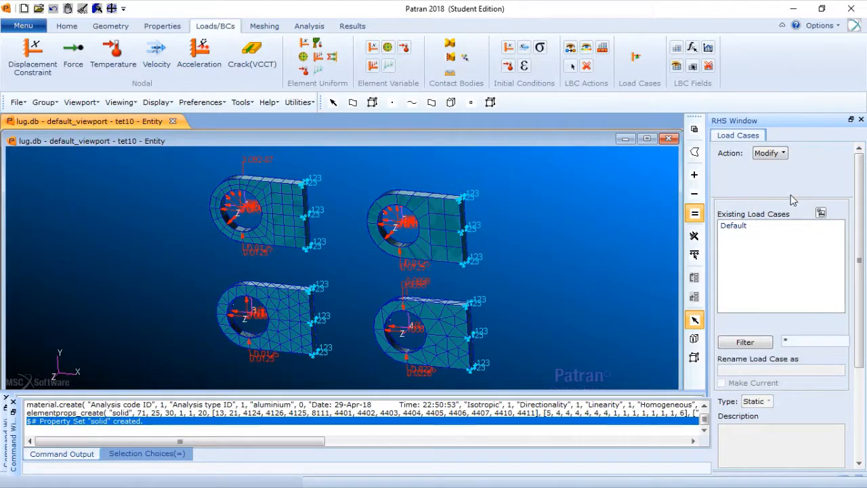
left_click(752, 229)
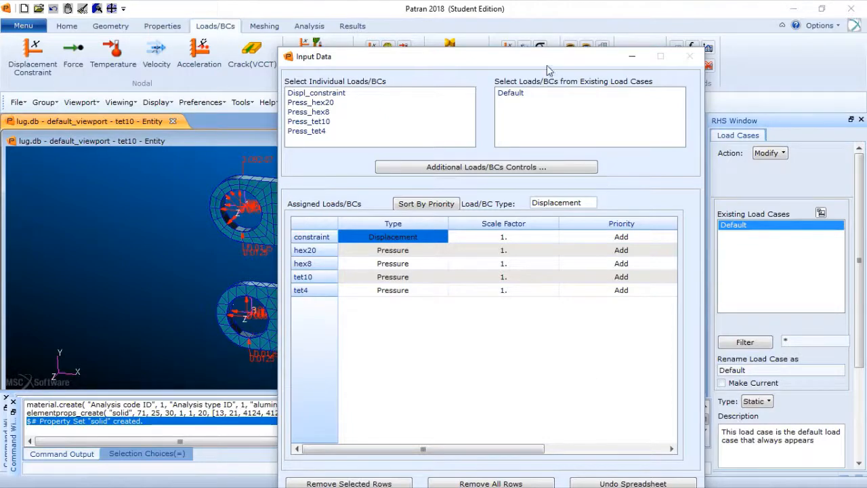
left_click_drag(548, 58, 551, 14)
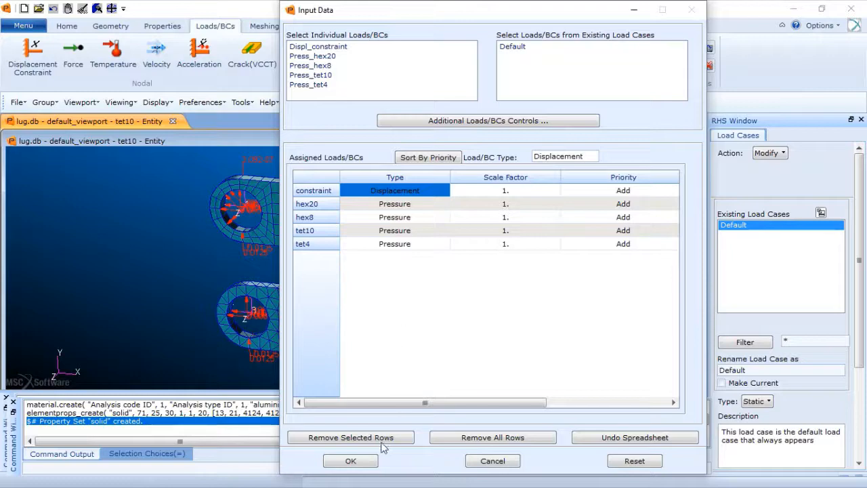
left_click(351, 462)
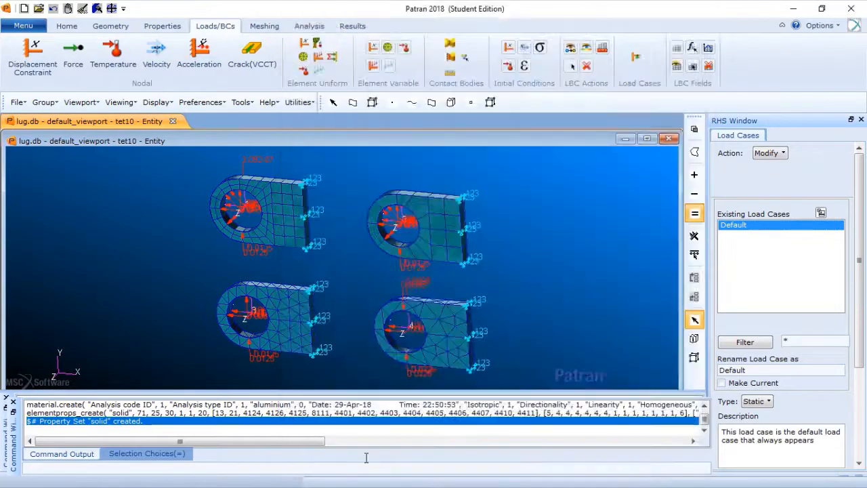
mouse_move(858, 335)
left_mouse_down()
mouse_move(861, 411)
mouse_move(854, 319)
left_mouse_up()
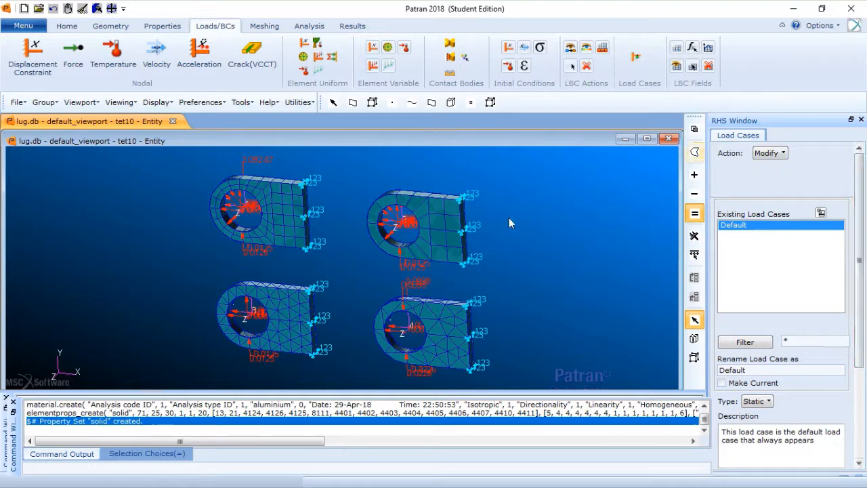
scroll(487, 229, "up", 2)
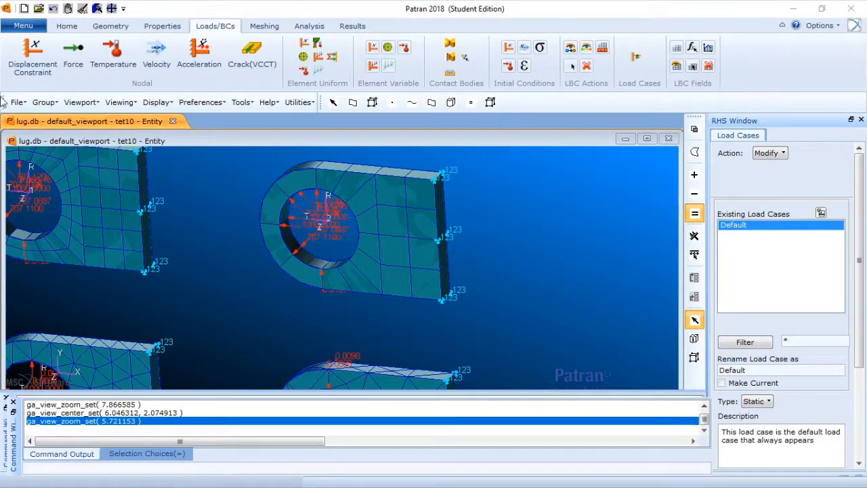
Set up the analysis of the entire model with the Analysis Deck method
left_click(315, 27)
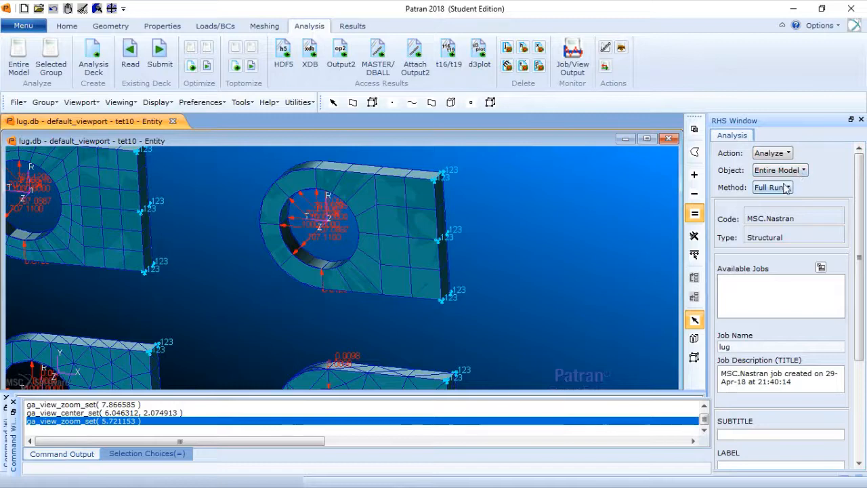
left_click(786, 188)
left_click(801, 229)
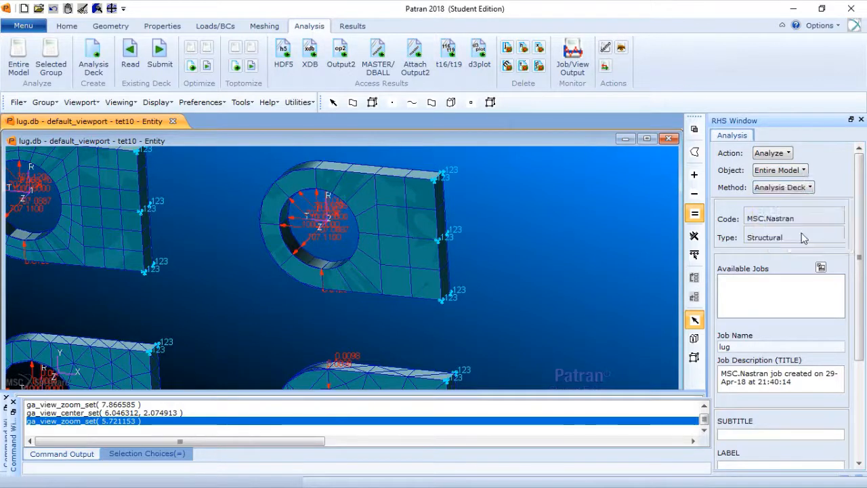
Set the bulk data card format to small in the translation parameters of the lug job
scroll(855, 255, "down", 3)
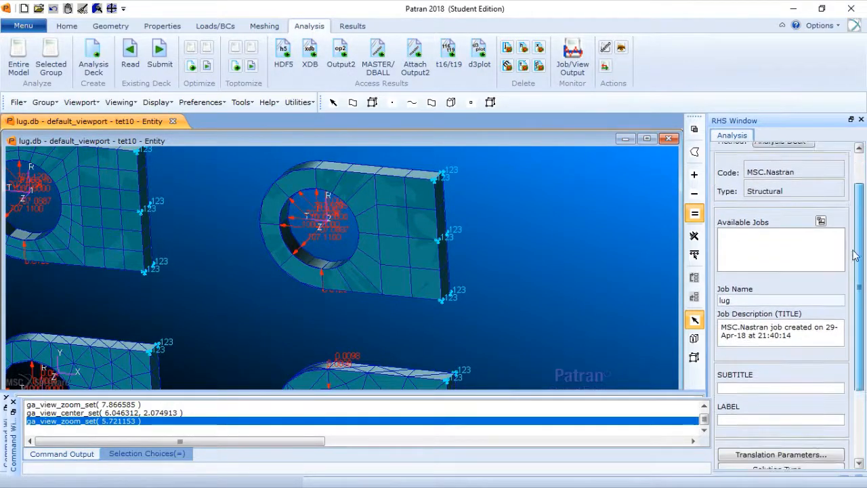
scroll(855, 255, "down", 2)
scroll(858, 361, "down", 3)
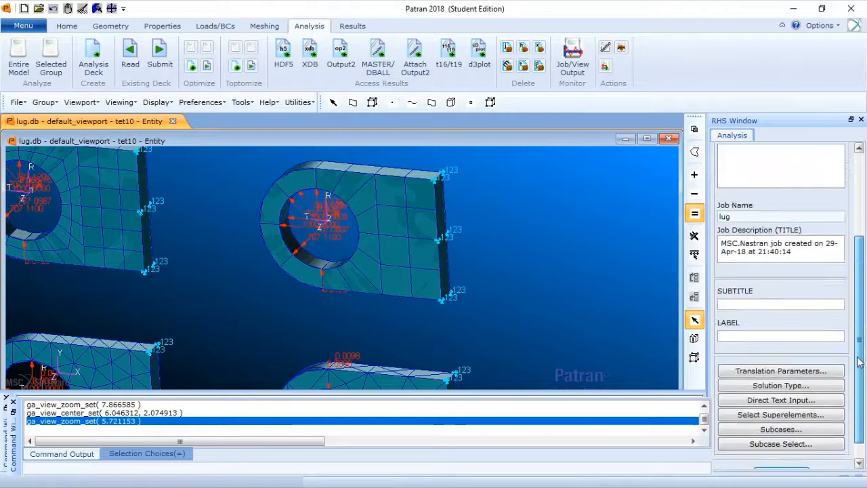
scroll(859, 361, "down", 1)
left_click(812, 353)
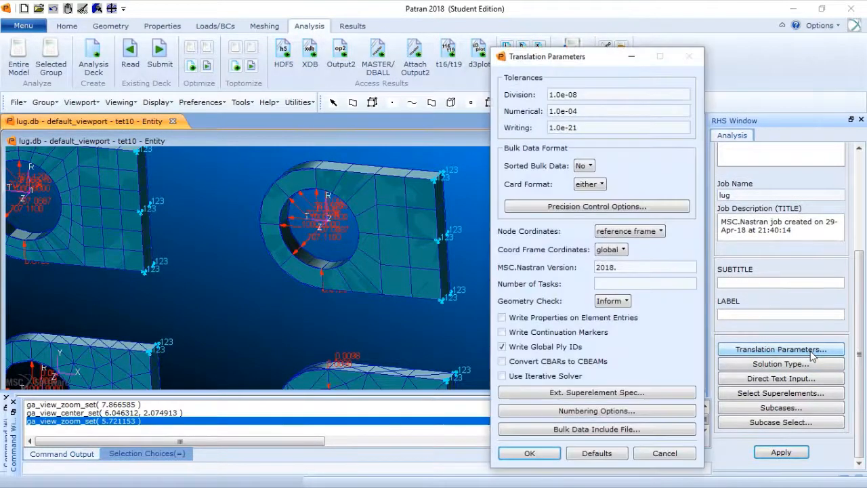
left_click(599, 186)
left_click(607, 201)
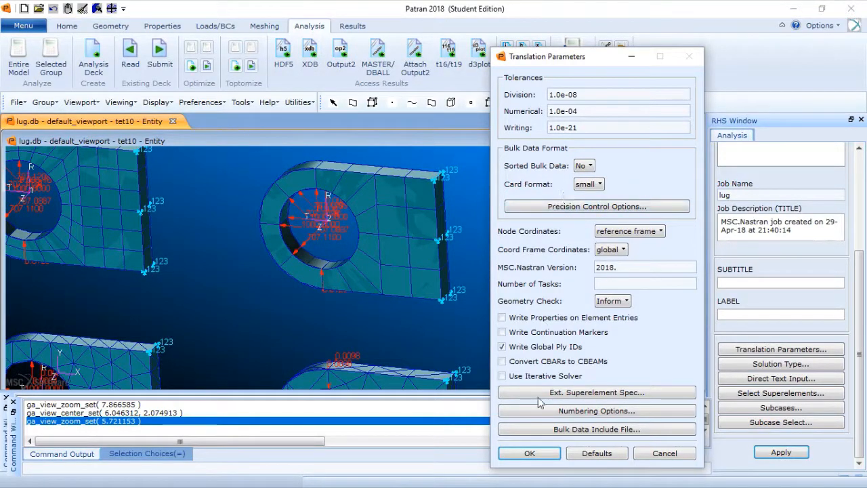
left_click(532, 454)
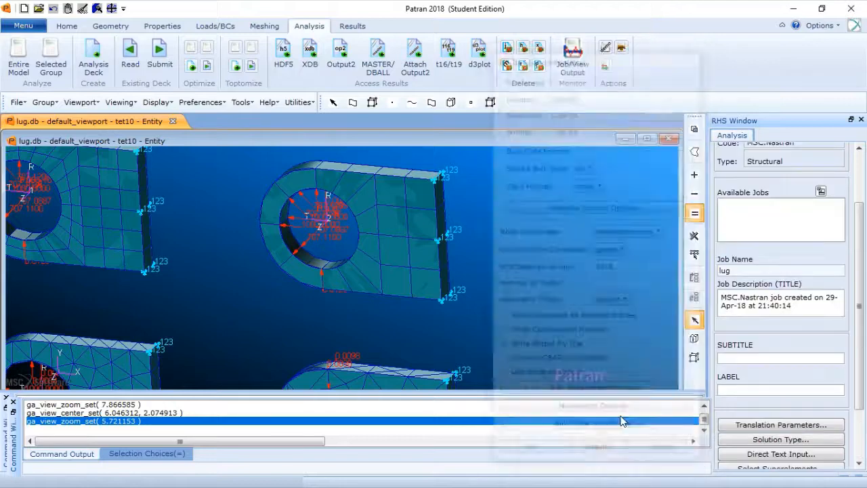
Accept the linear static solution type and generate the analysis deck for the lug job
scroll(859, 418, "down", 1)
scroll(859, 418, "down", 2)
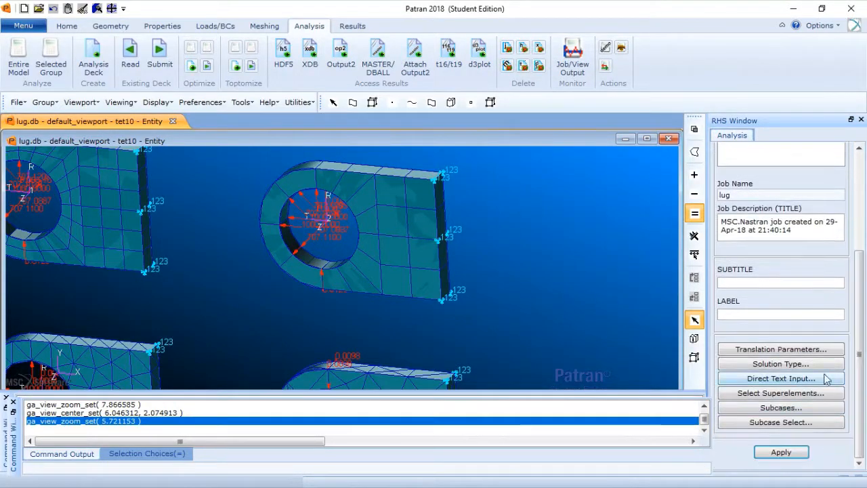
left_click(814, 364)
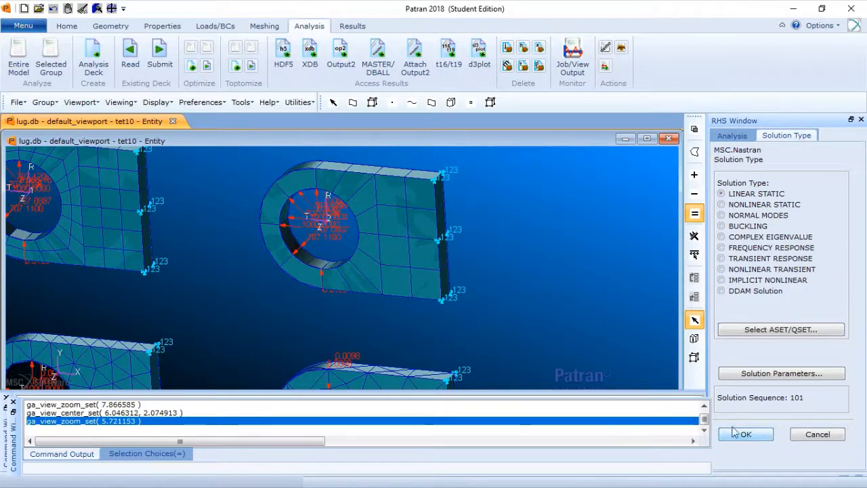
left_click(754, 437)
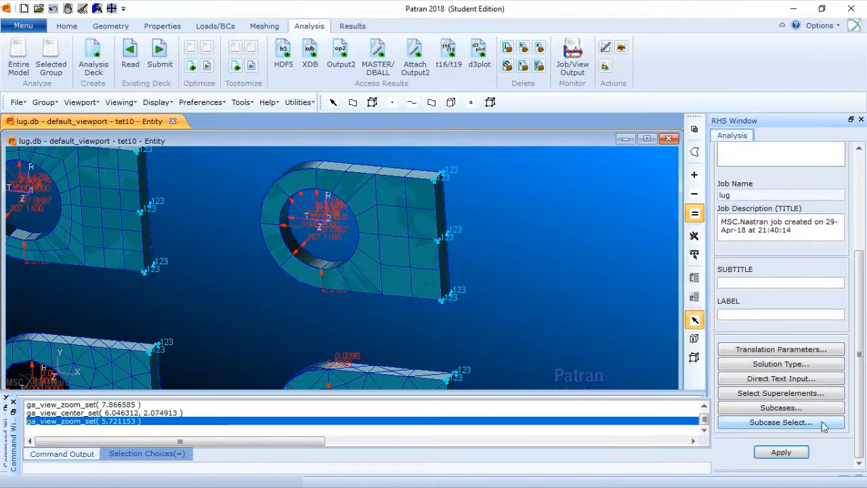
left_click(779, 453)
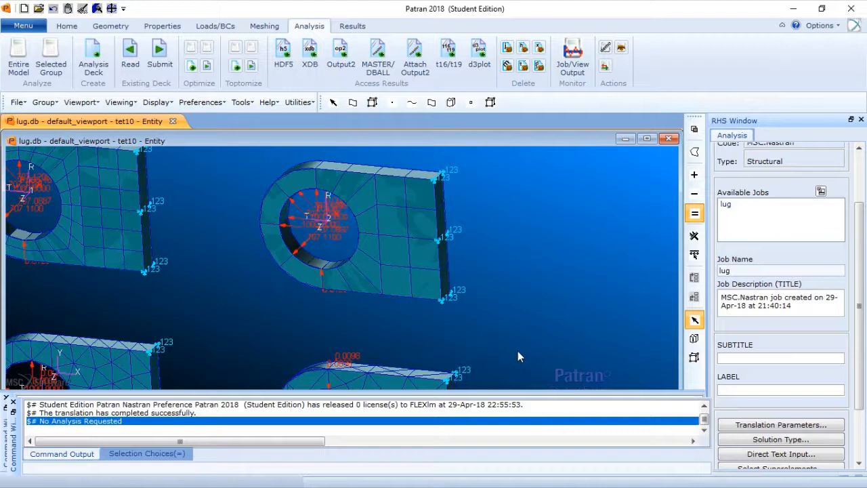
Switch to the lug folder in File Explorer and locate the generated lug.bdf file
left_click(794, 12)
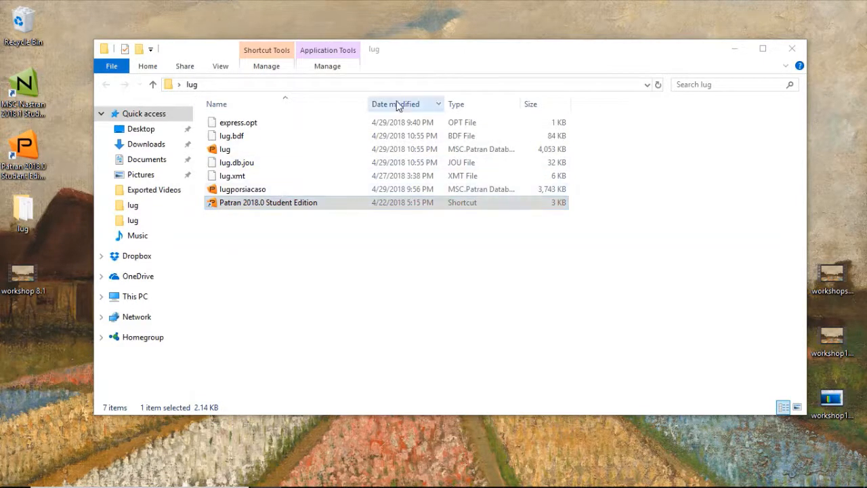
left_click_drag(429, 58, 373, 57)
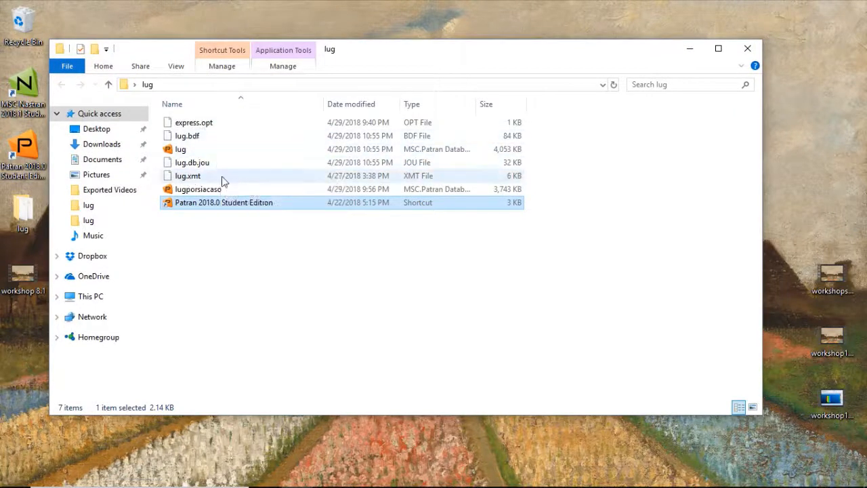
left_click(223, 135)
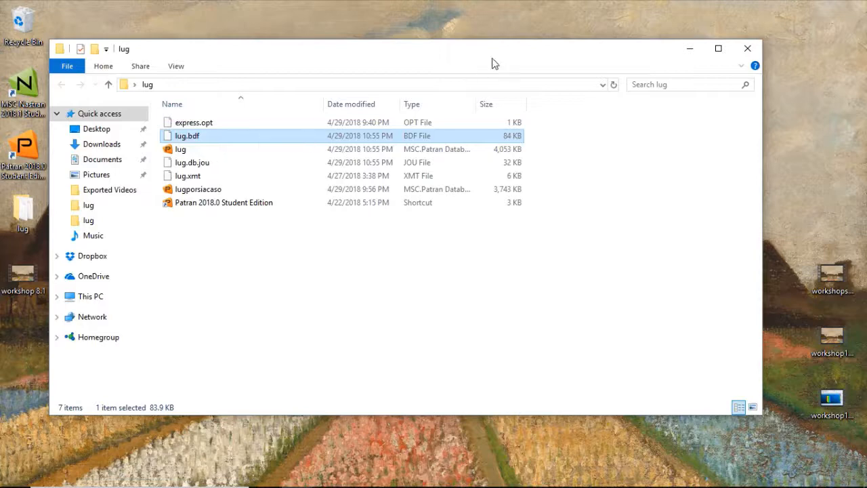
left_click_drag(492, 58, 634, 87)
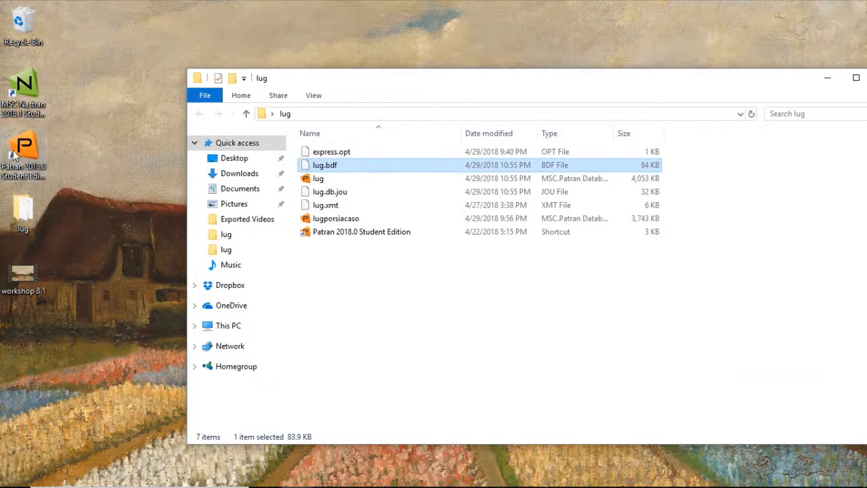
Launch MSC Nastran and run it on lug.bdf from the lug folder on the Desktop
left_click(33, 98)
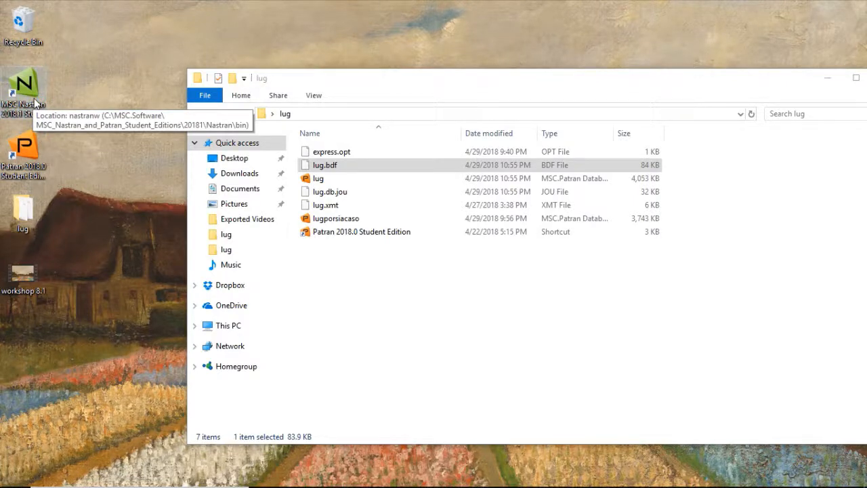
left_click_drag(250, 15, 456, 62)
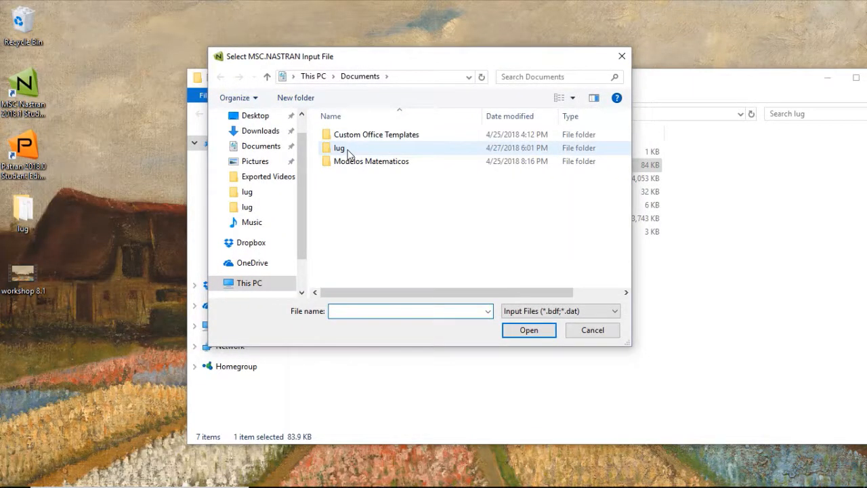
double_click(340, 148)
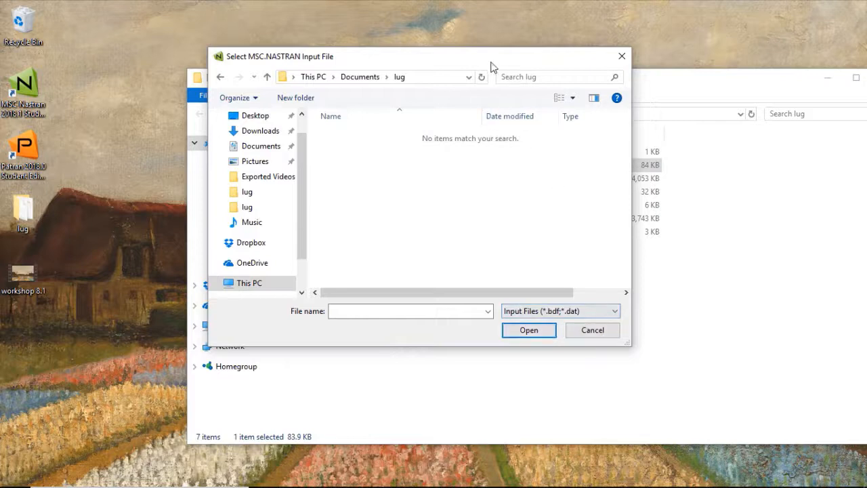
scroll(304, 166, "up", 1)
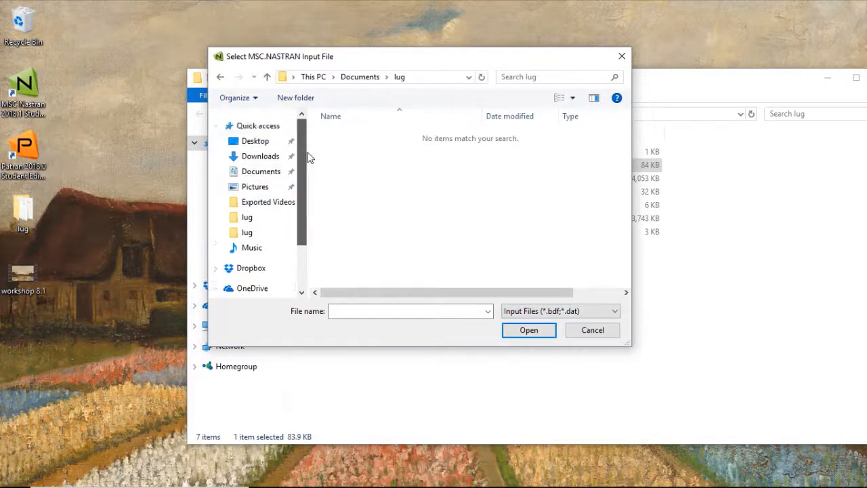
left_click(266, 145)
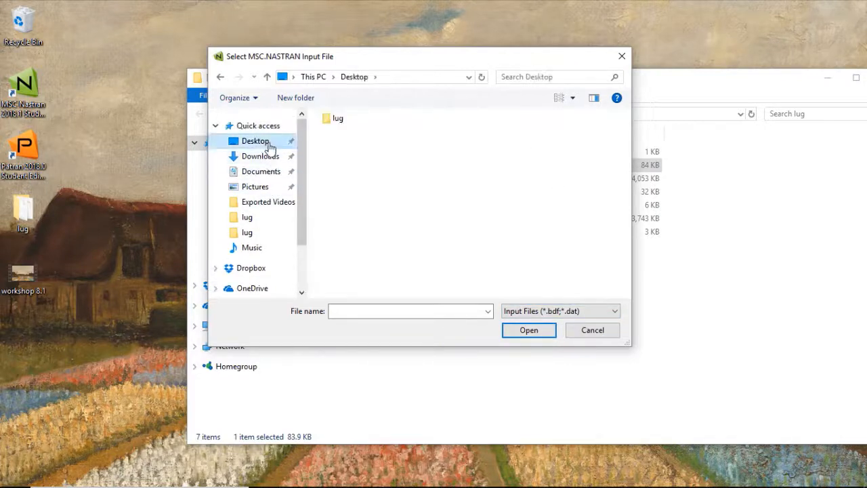
double_click(347, 125)
left_click(357, 138)
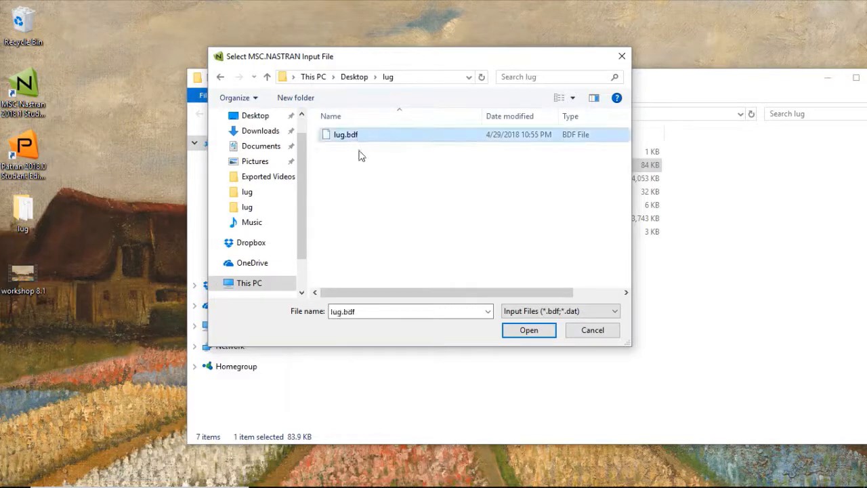
left_click(527, 332)
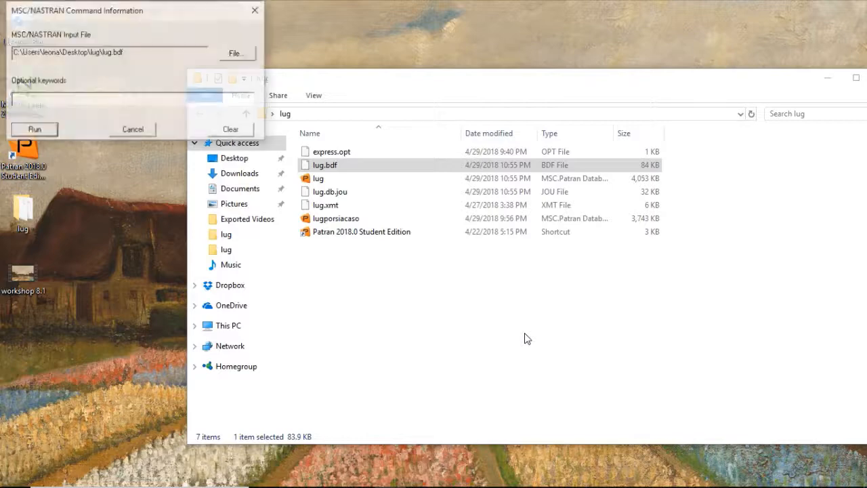
left_click(37, 130)
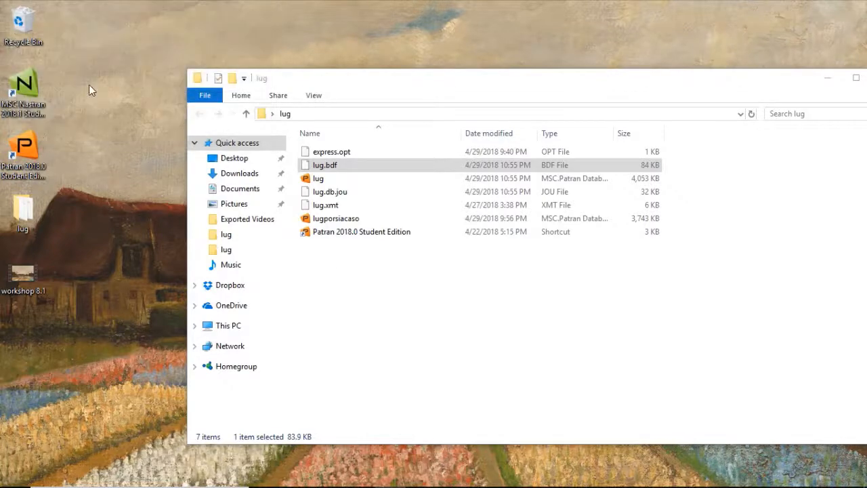
Check on the running MSC Nastran job and return to the lug folder to look for its output files
left_click(829, 79)
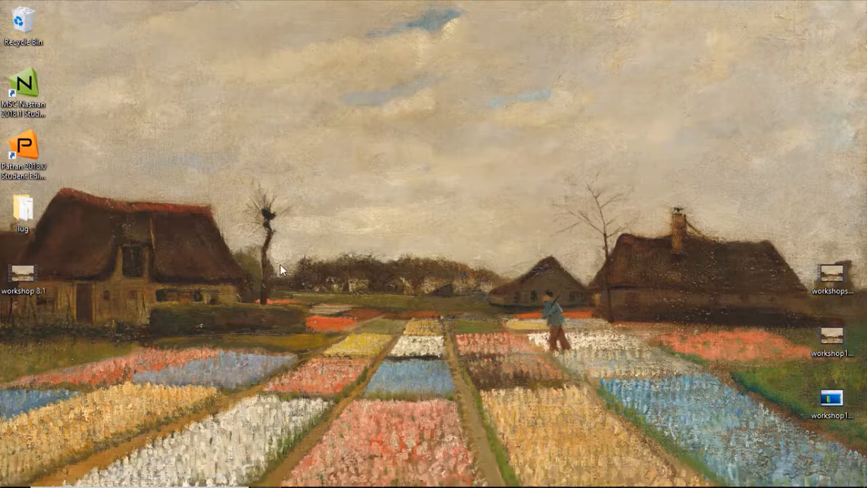
mouse_move(328, 486)
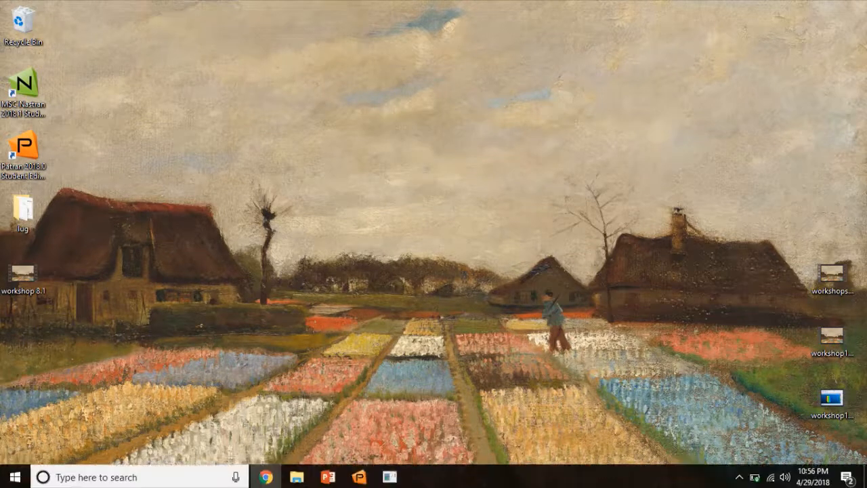
mouse_move(390, 479)
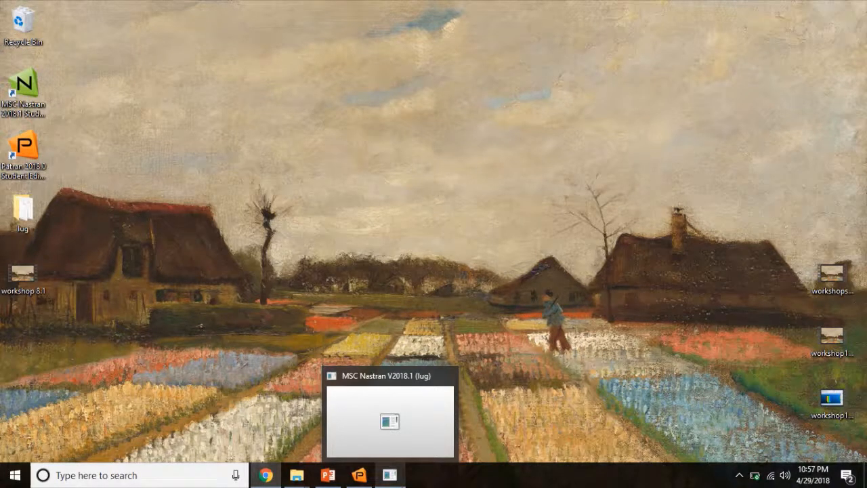
mouse_move(296, 475)
mouse_move(328, 448)
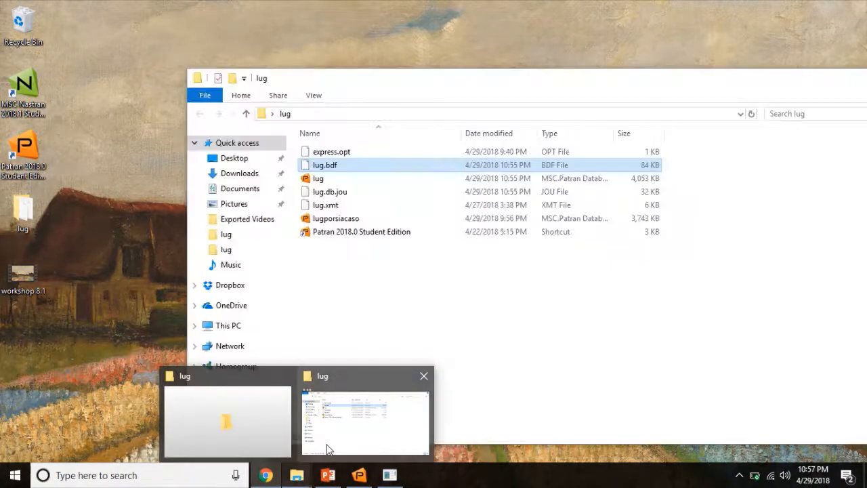
left_click(327, 447)
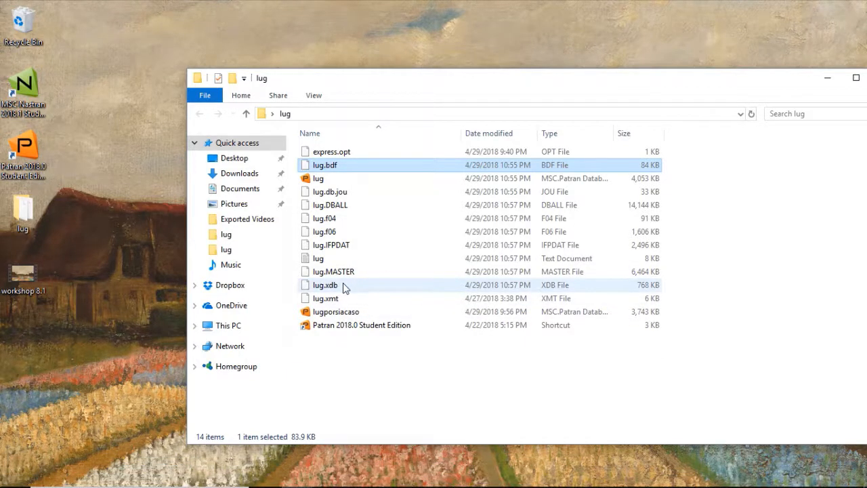
Open lug.f06 in Notepad without making Notepad the default app for .f06 files
double_click(338, 232)
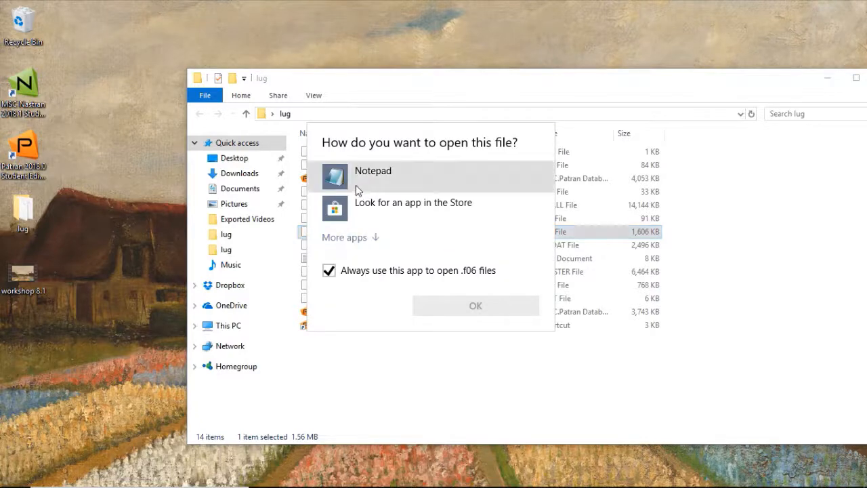
left_click(354, 183)
left_click(329, 271)
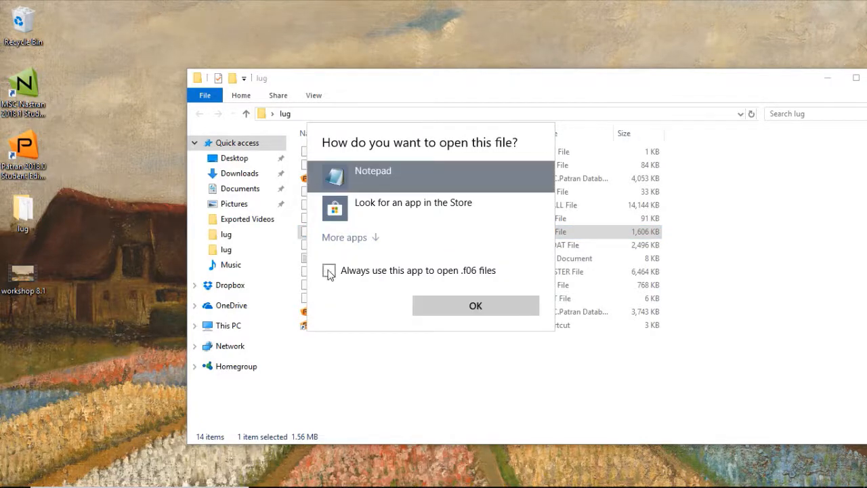
left_click(419, 305)
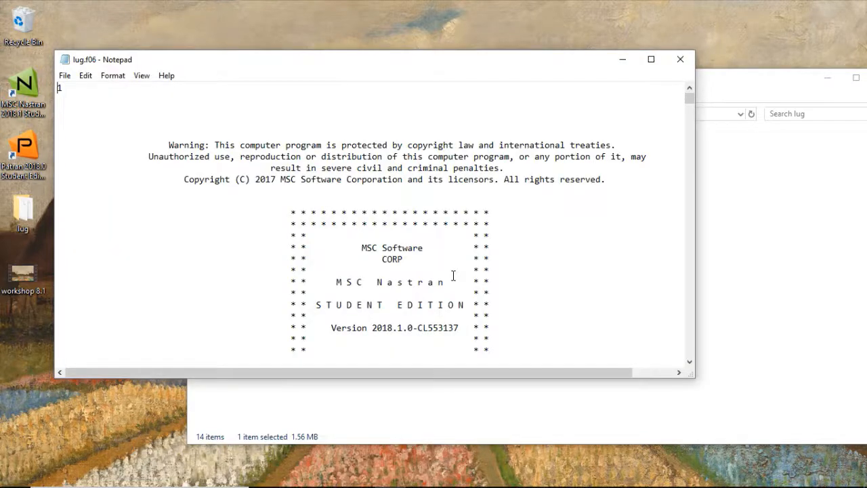
Search the lug.f06 output file for "fatal"
key("ctrl+f")
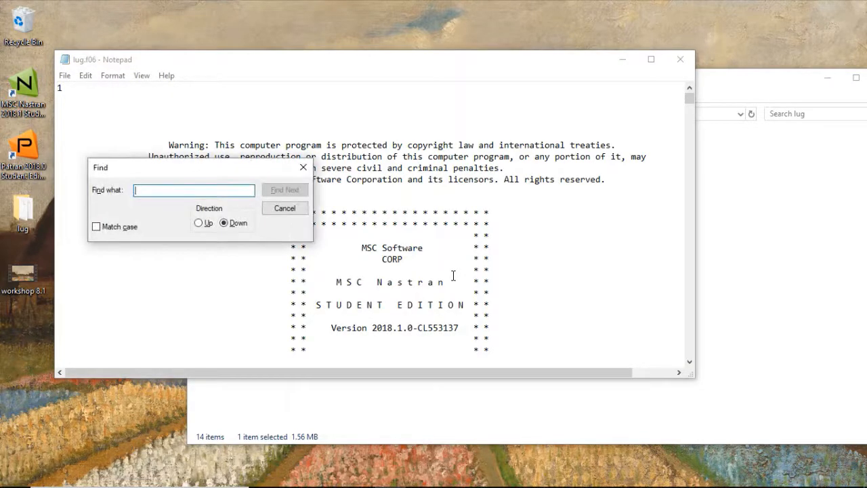
type("fatal")
key("Return")
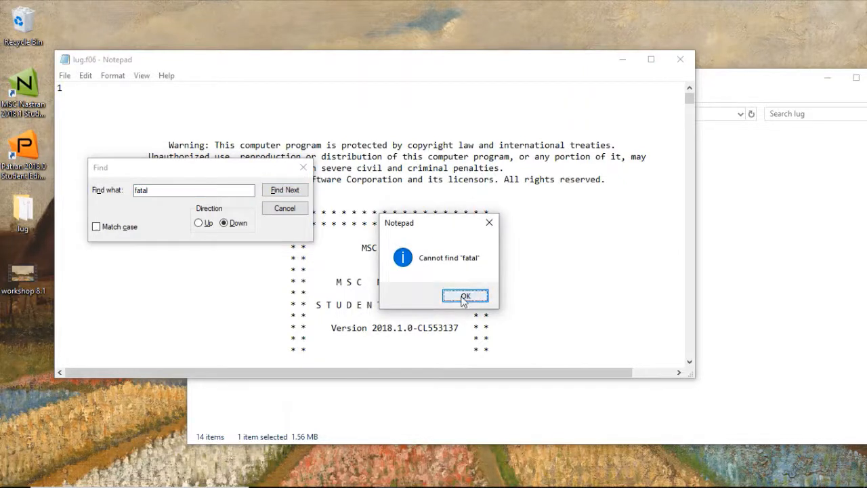
left_click(465, 298)
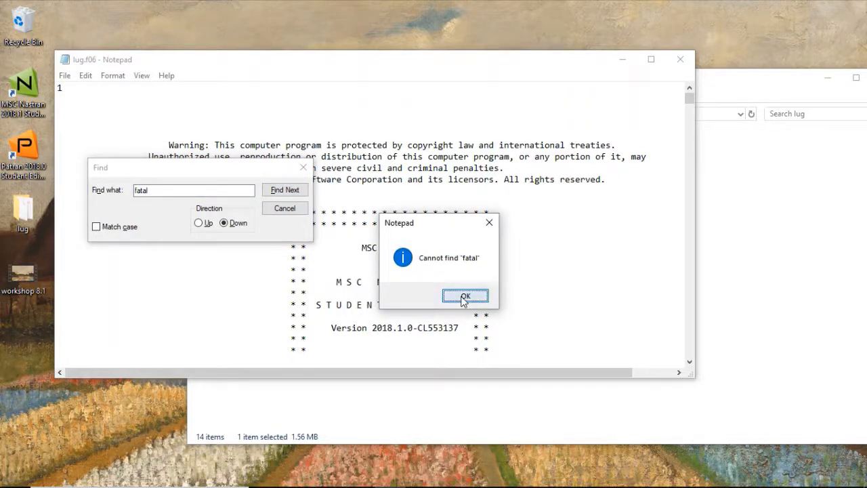
Search lug.f06 for every occurrence of "warning" and close the file
double_click(169, 189)
type("w")
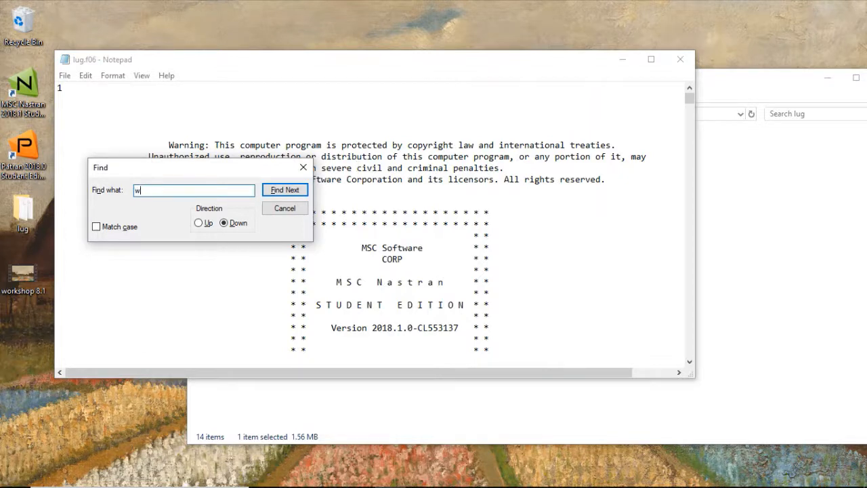
type("arning")
key("Return")
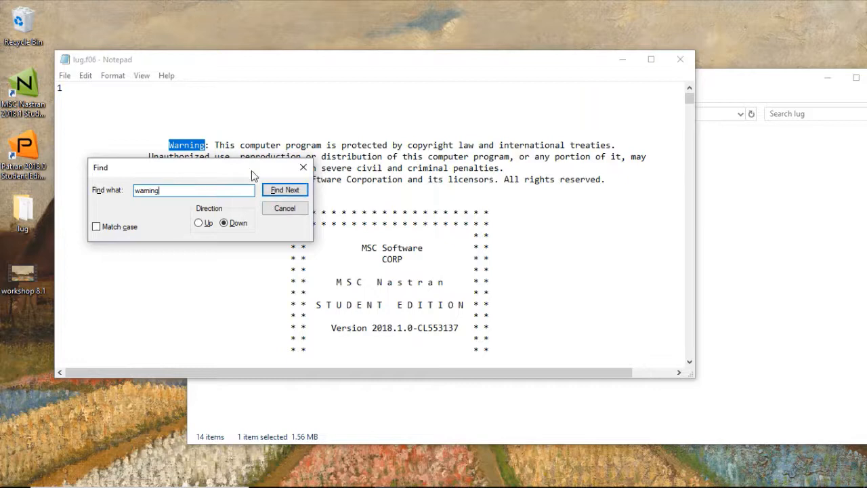
left_click_drag(252, 171, 283, 233)
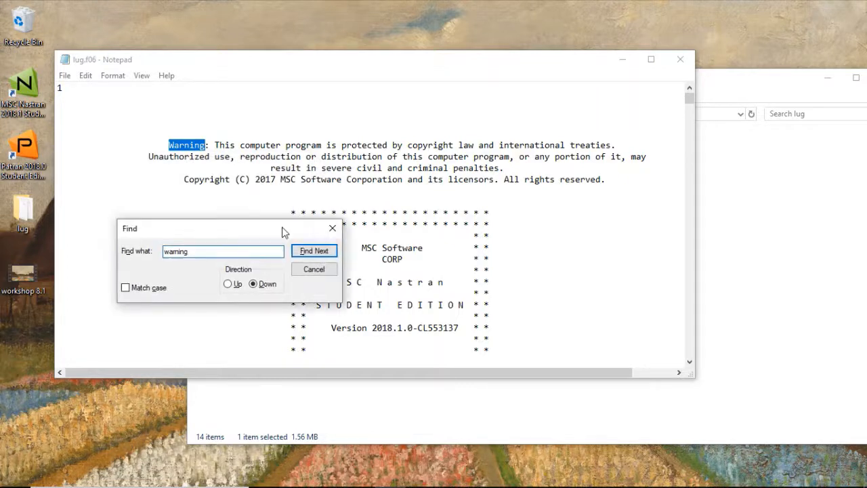
left_click(326, 253)
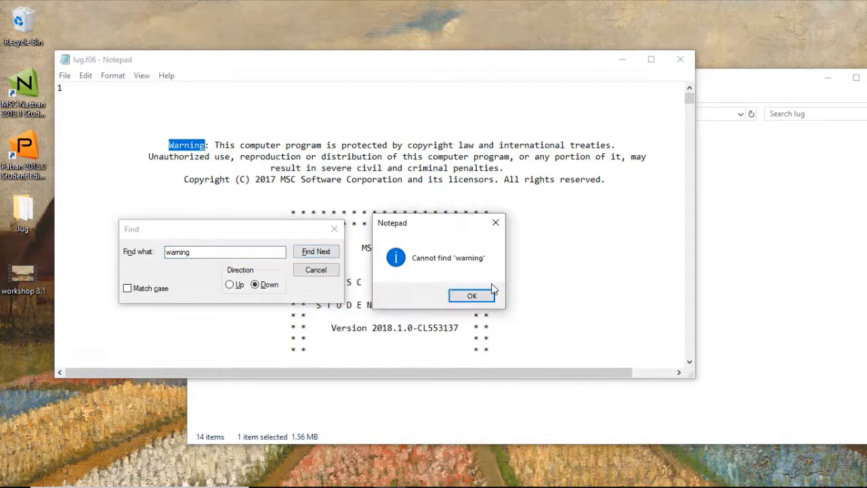
left_click(491, 296)
left_click(332, 231)
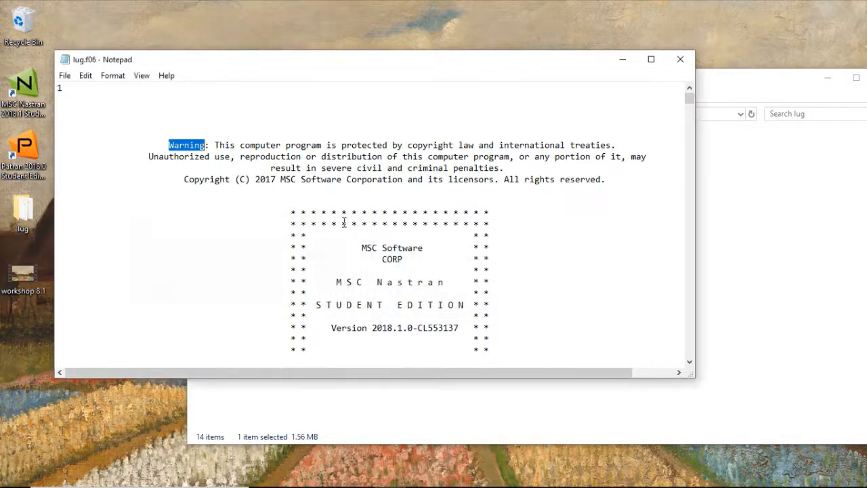
left_click(680, 60)
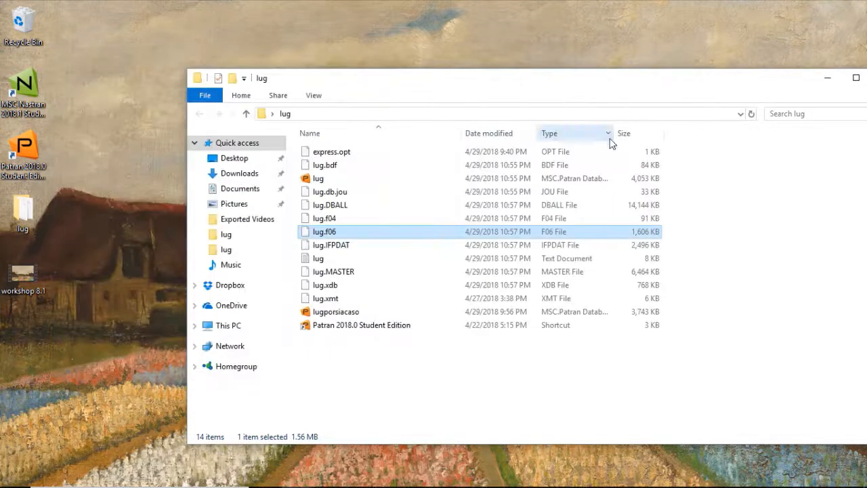
Switch to Patran and attach the XDB results file lug.xdb to the lug job
mouse_move(271, 481)
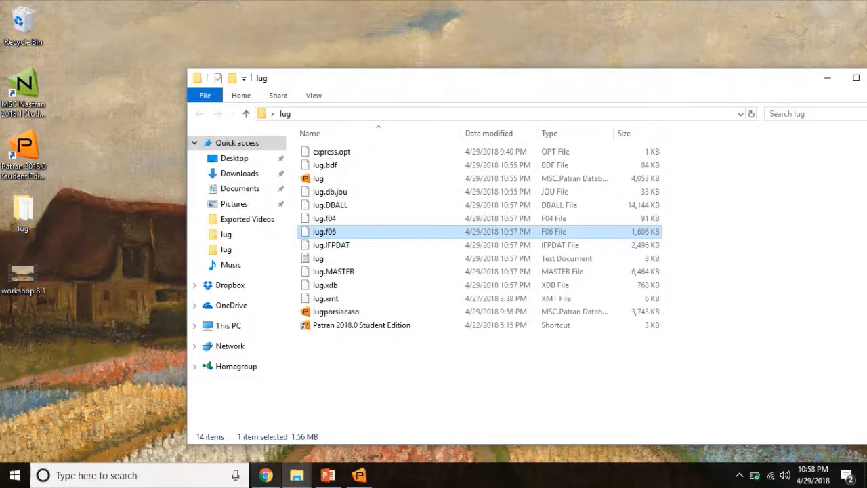
left_click(359, 475)
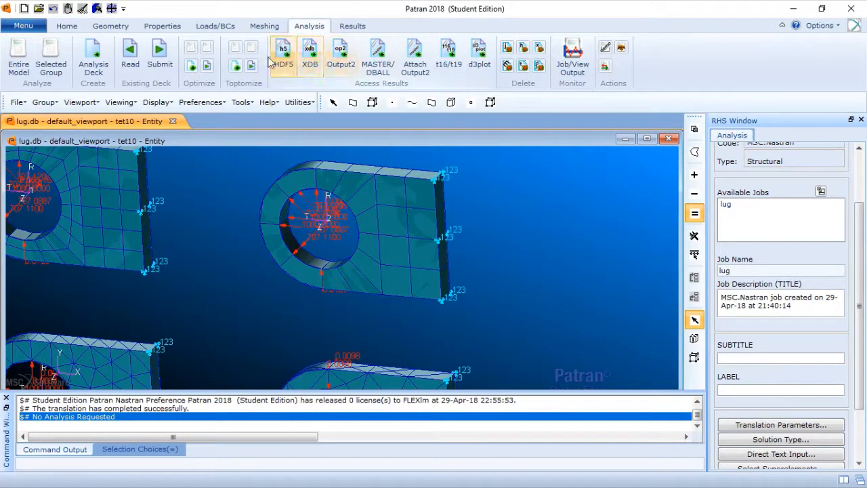
left_click(308, 61)
scroll(859, 316, "down", 3)
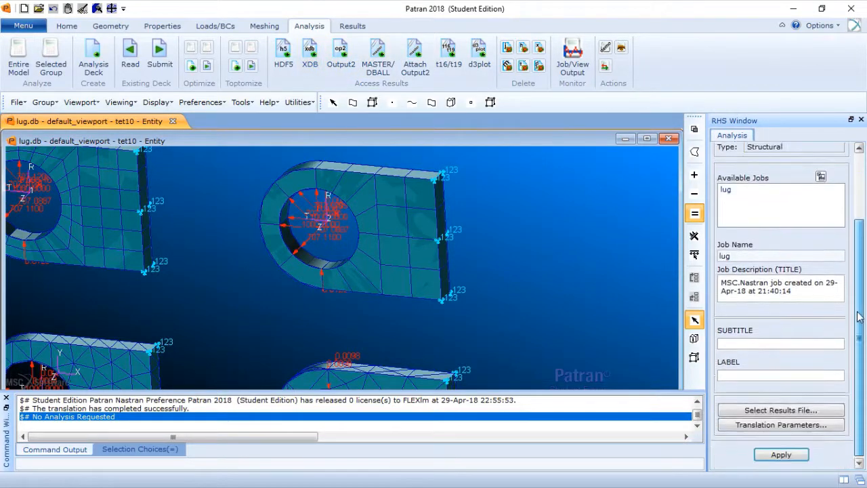
left_click(785, 409)
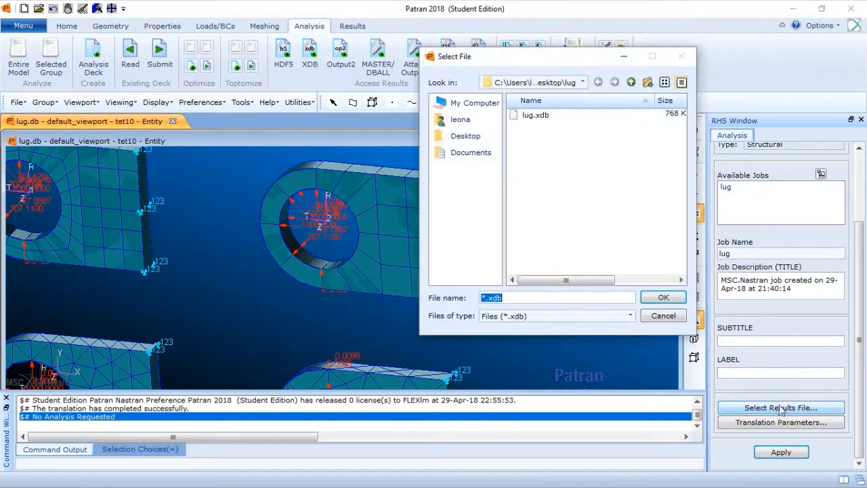
left_click(538, 117)
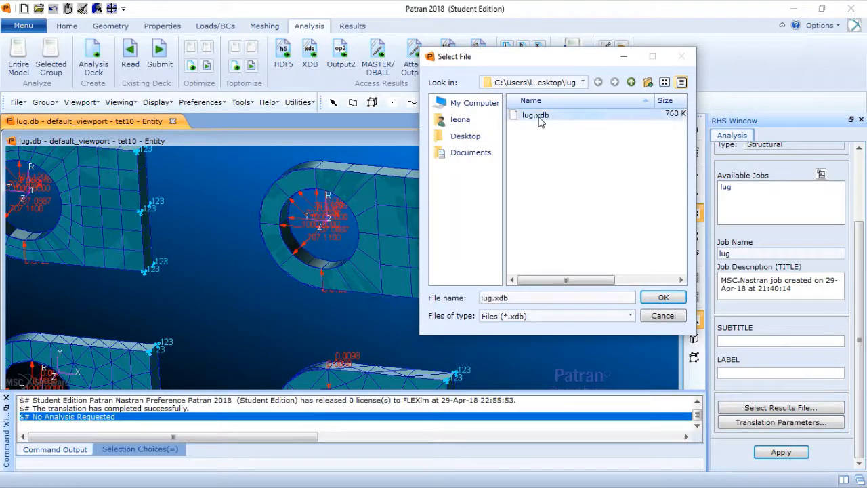
left_click(662, 296)
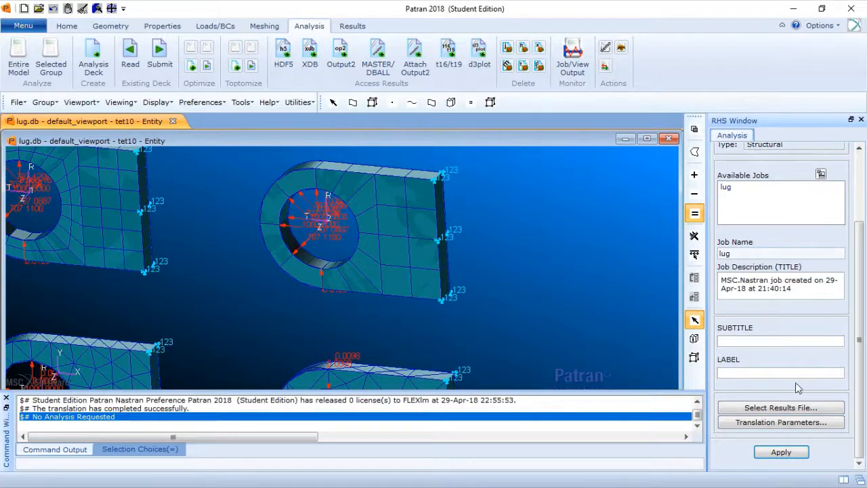
left_click(785, 454)
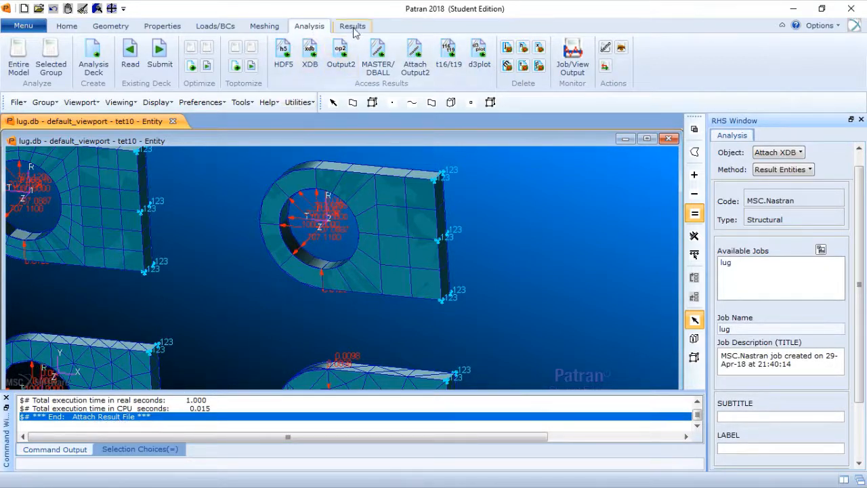
Open the results tools and bring all four lug meshes into view
left_click(353, 27)
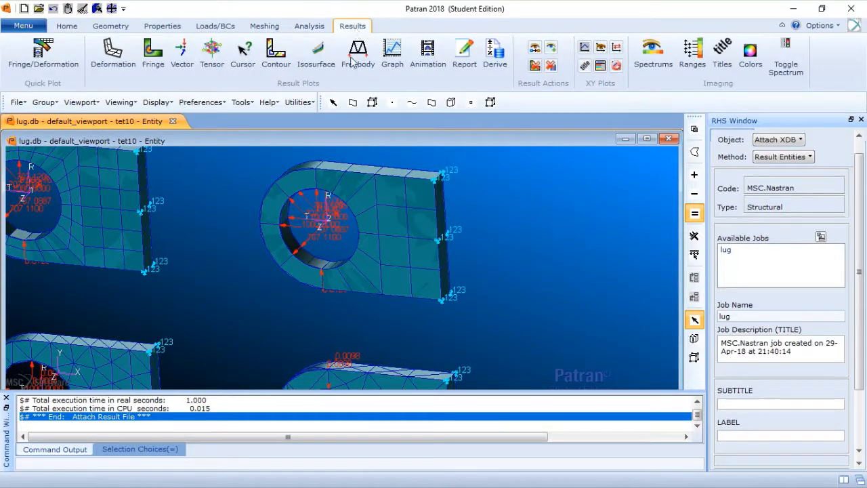
scroll(501, 274, "down", 5)
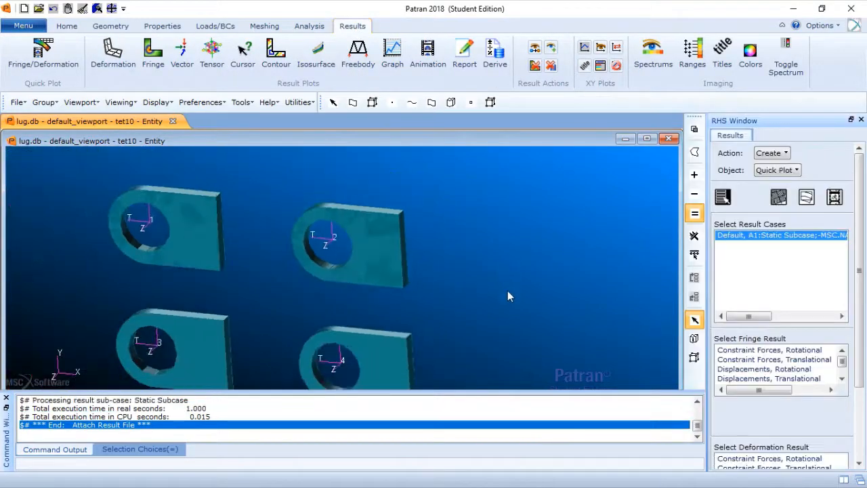
middle_click_drag(473, 298, 494, 283, "shift")
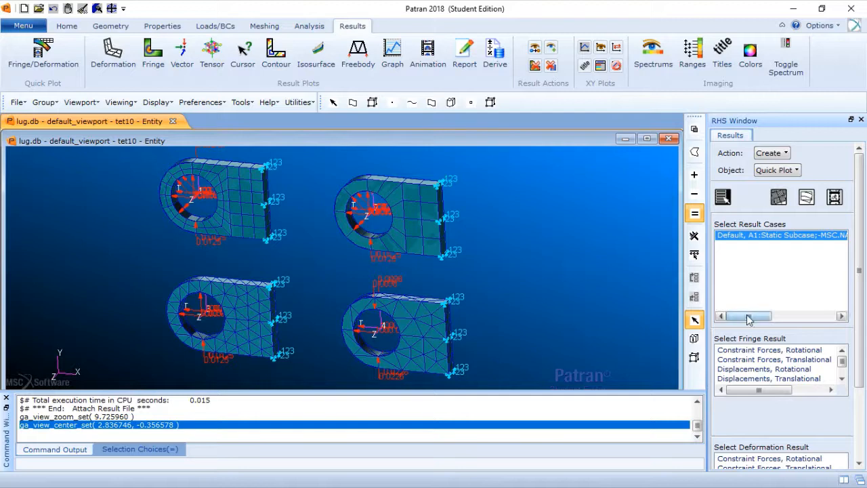
left_click(810, 378)
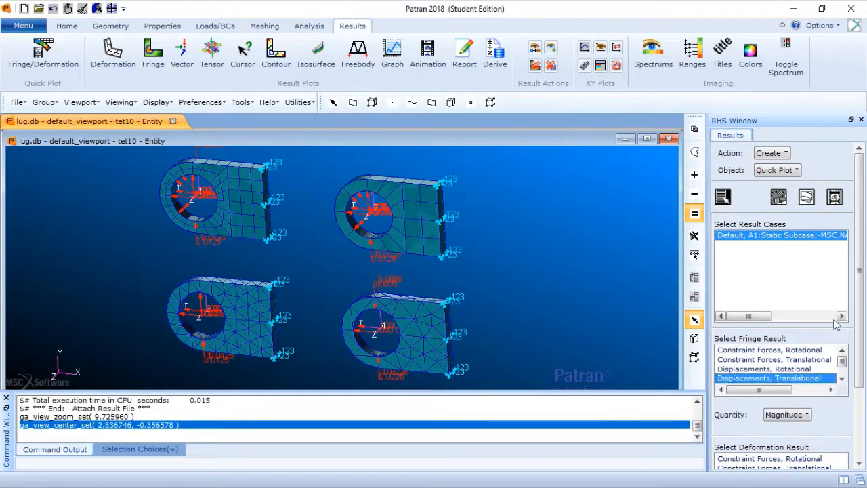
scroll(857, 296, "down", 2)
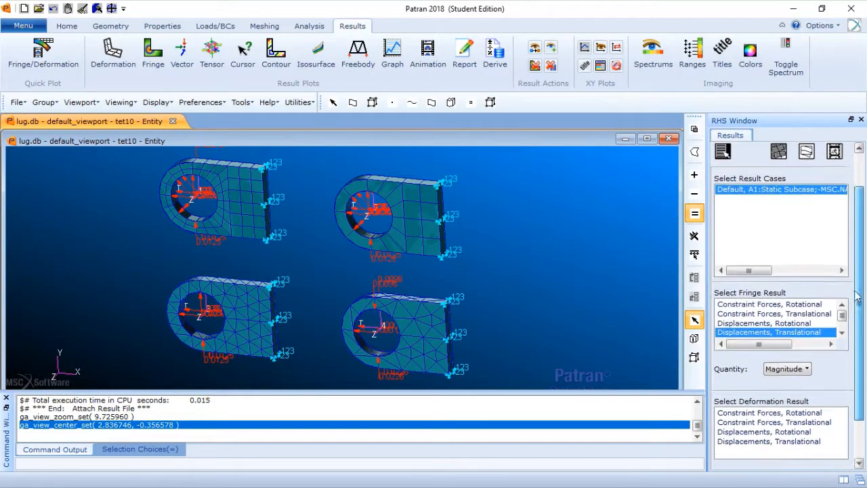
scroll(857, 296, "up", 2)
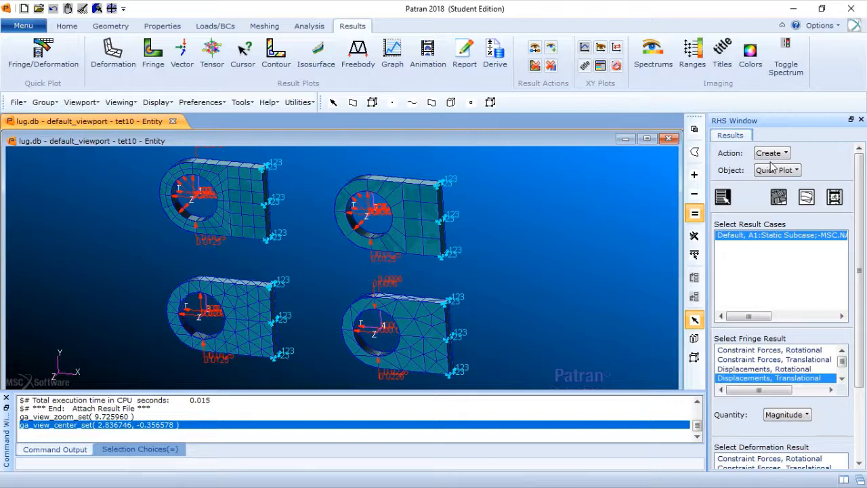
Create a deformation plot of Displacements, Translational for the static subcase, shown as Resultant
left_click(120, 56)
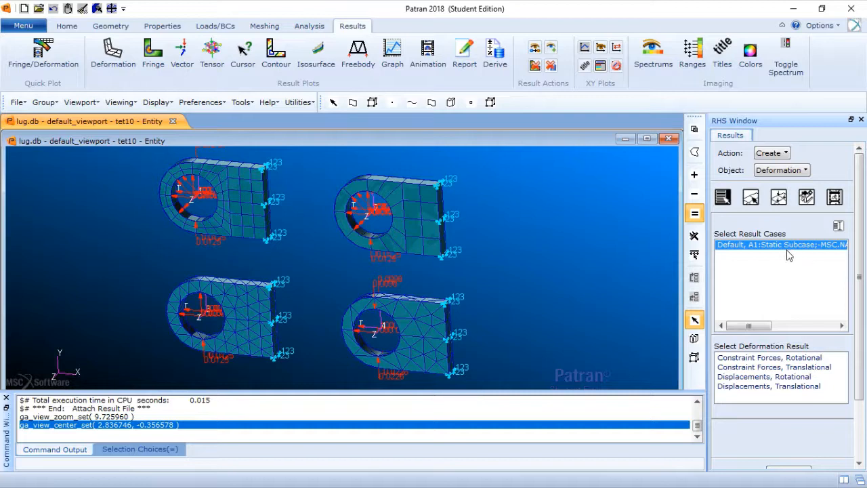
left_click_drag(857, 271, 855, 311)
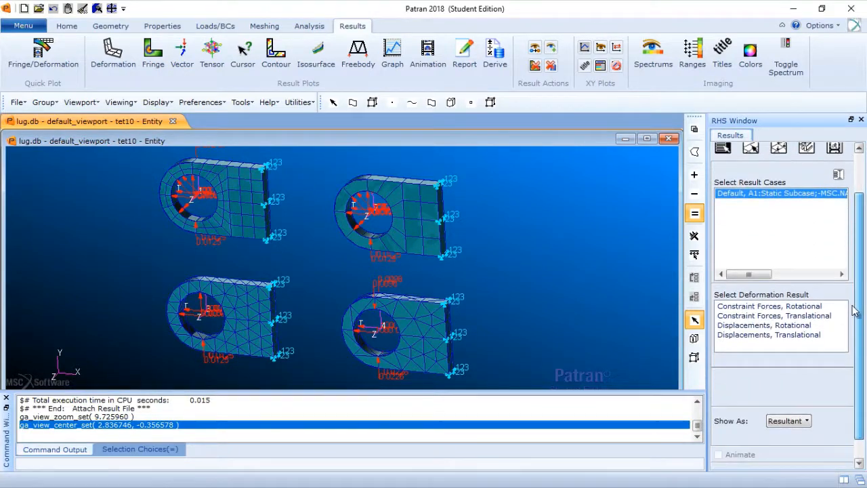
left_click(789, 336)
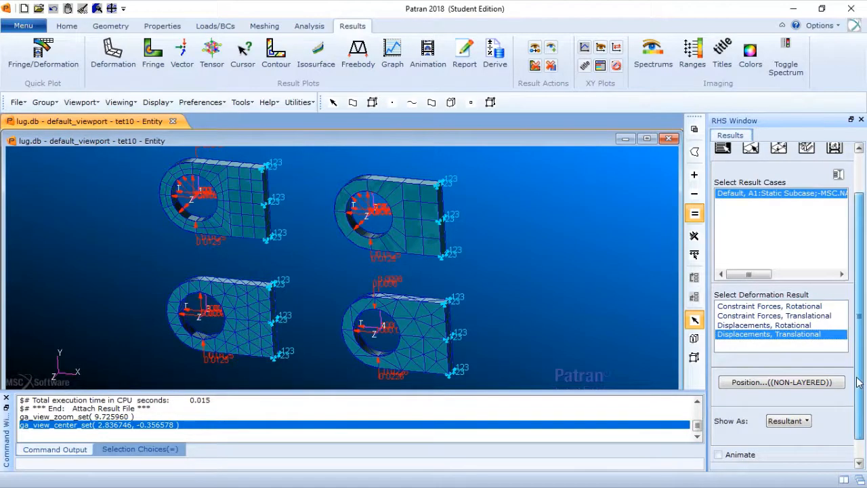
left_click_drag(862, 382, 860, 400)
left_click(745, 452)
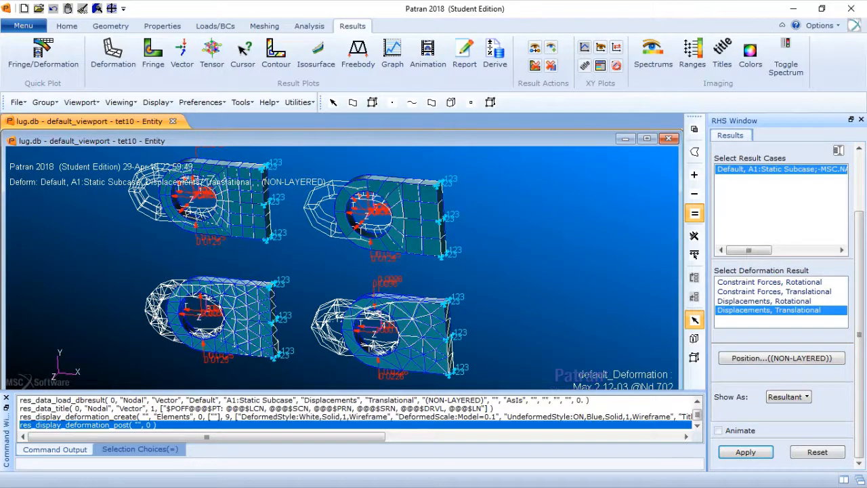
scroll(859, 262, "up", 3)
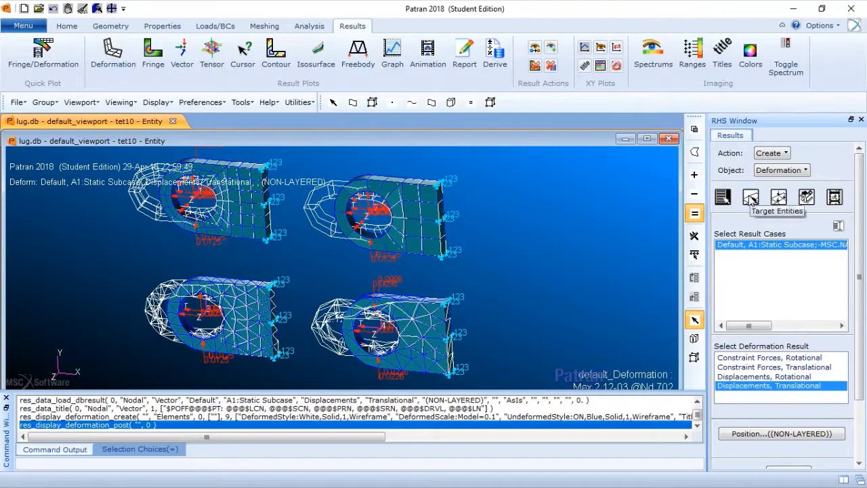
Turn off the title and the undeformed shape in the deformation plot's display attributes and update the plot
left_click(782, 200)
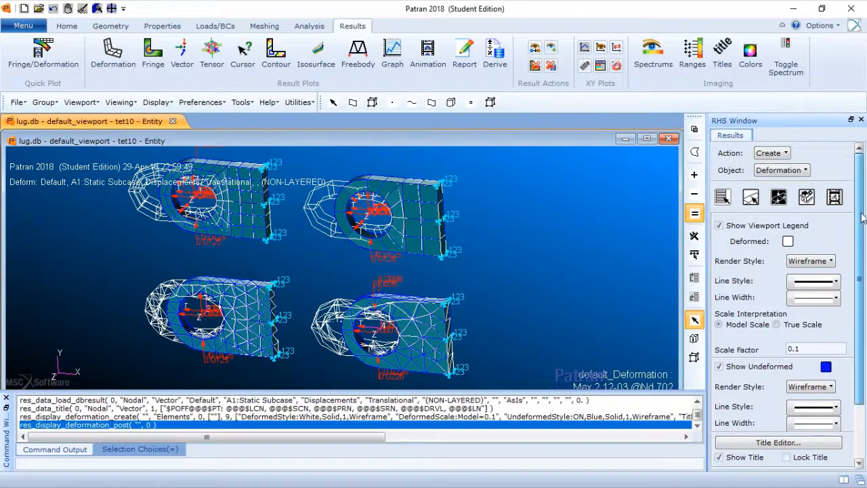
scroll(859, 224, "down", 3)
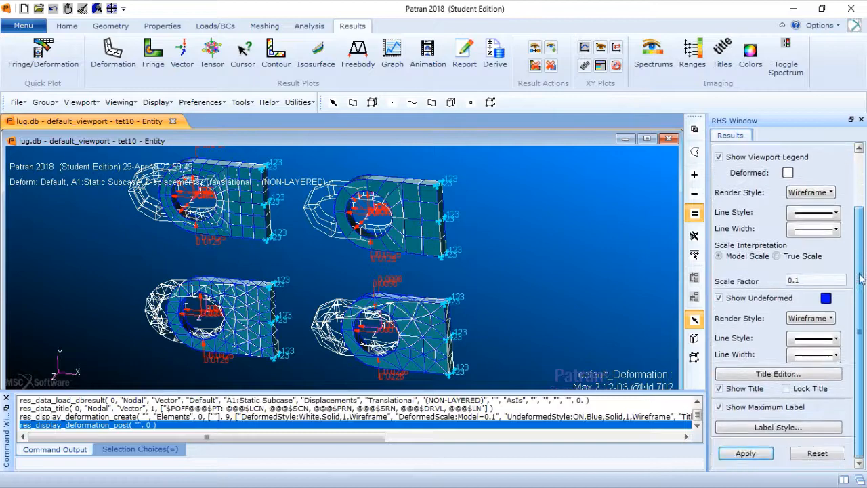
left_click(719, 389)
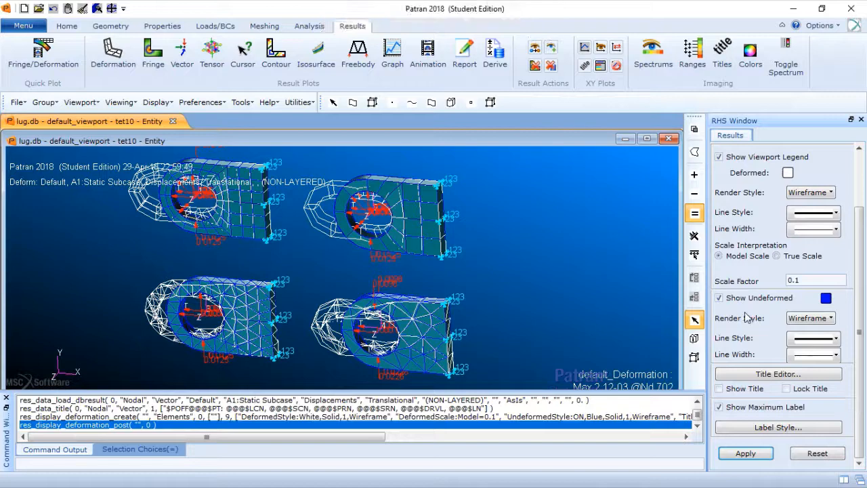
left_click(719, 298)
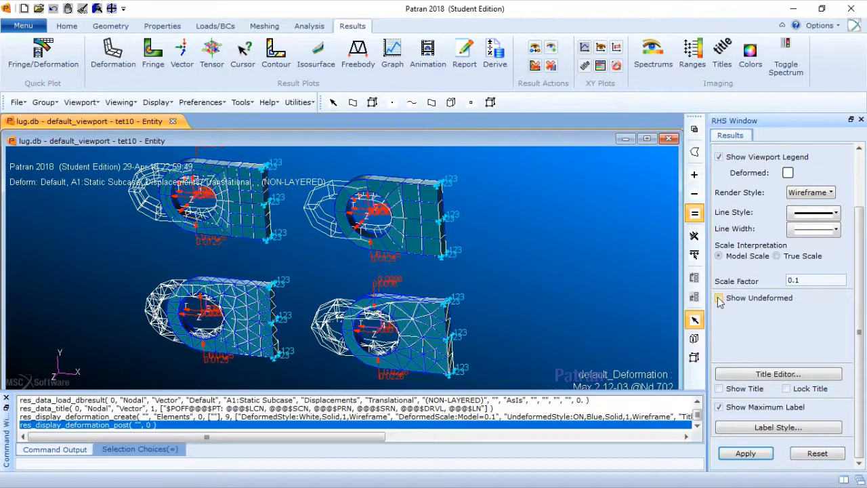
left_click(764, 454)
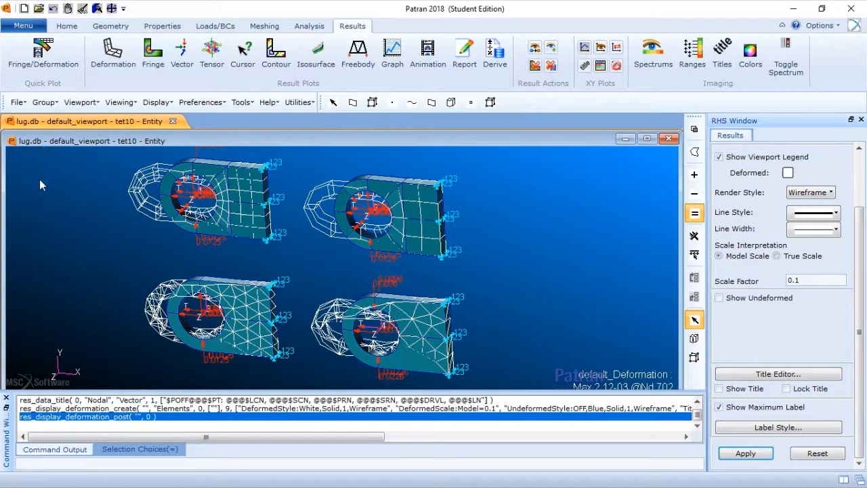
Erase all posted geometry from the viewport so only the deformed meshes are displayed
right_click(63, 188)
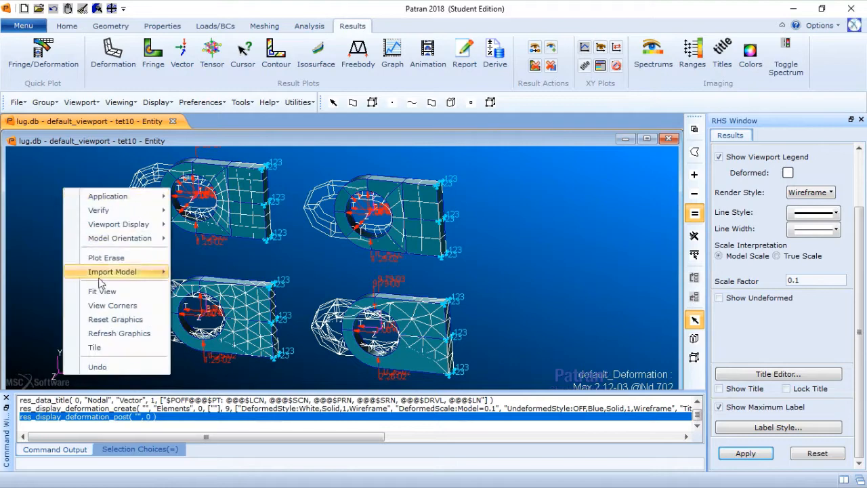
left_click(106, 258)
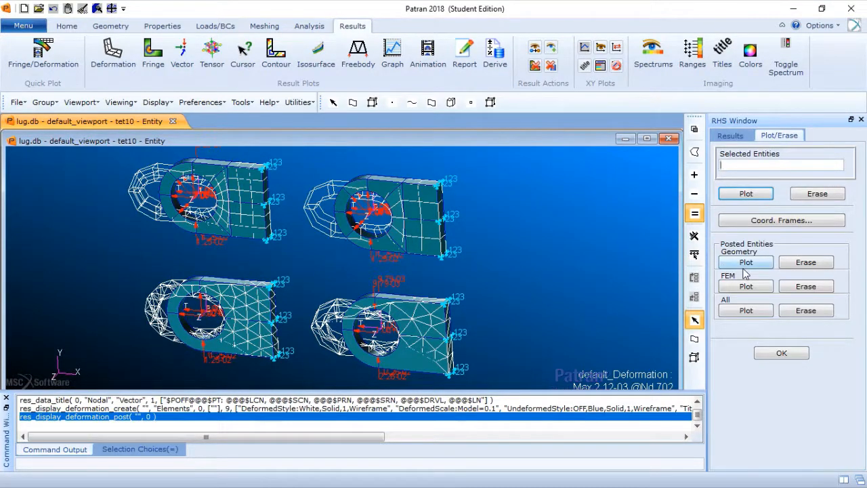
left_click(813, 263)
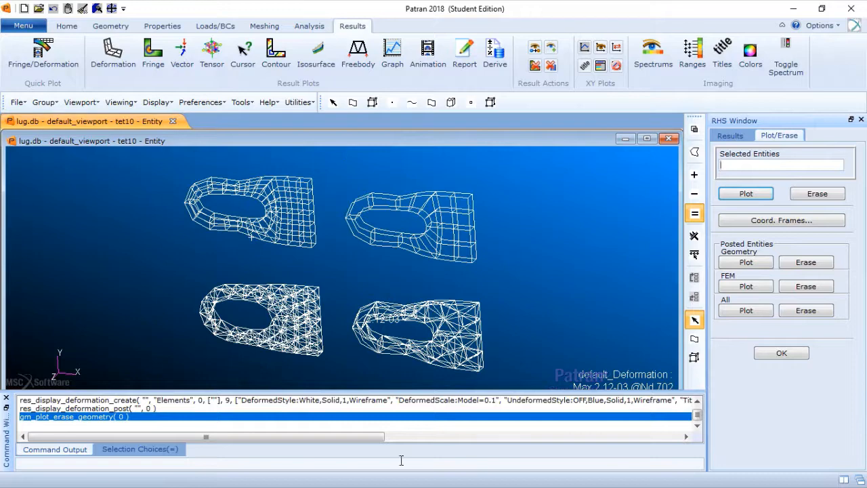
middle_click_drag(521, 324, 537, 307)
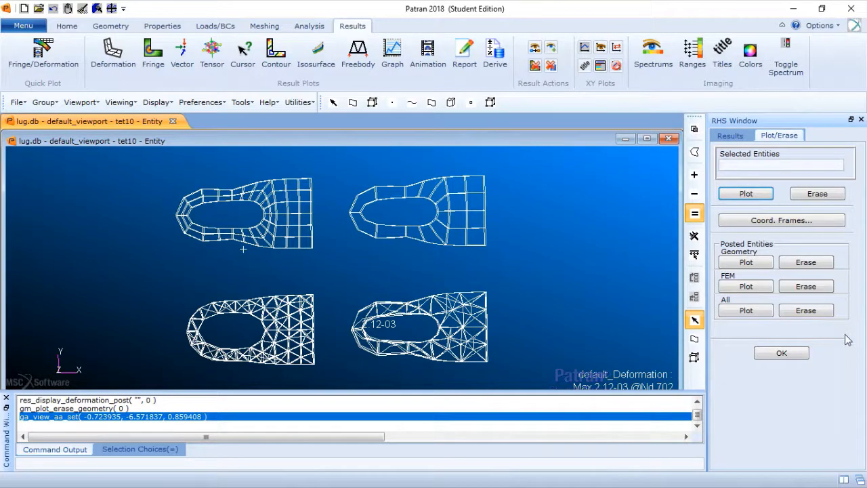
left_click(782, 354)
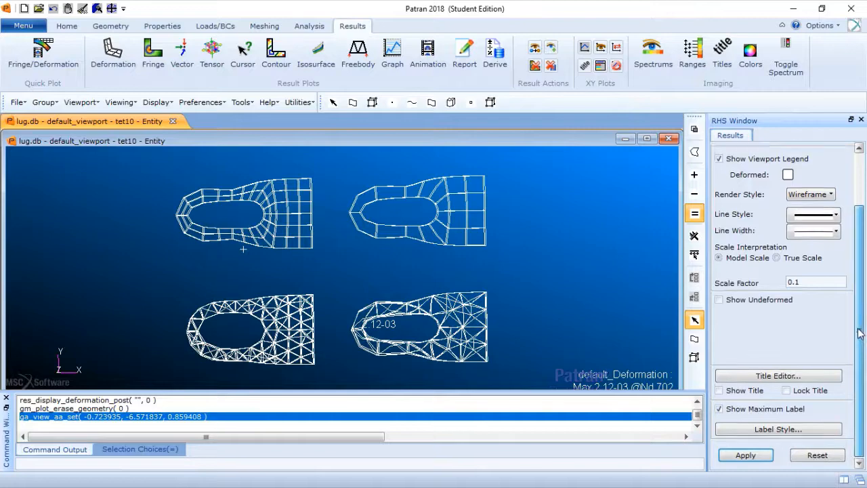
Create a fringe plot of Stress Tensor for the static subcase with von Mises as the quantity
scroll(859, 332, "up", 3)
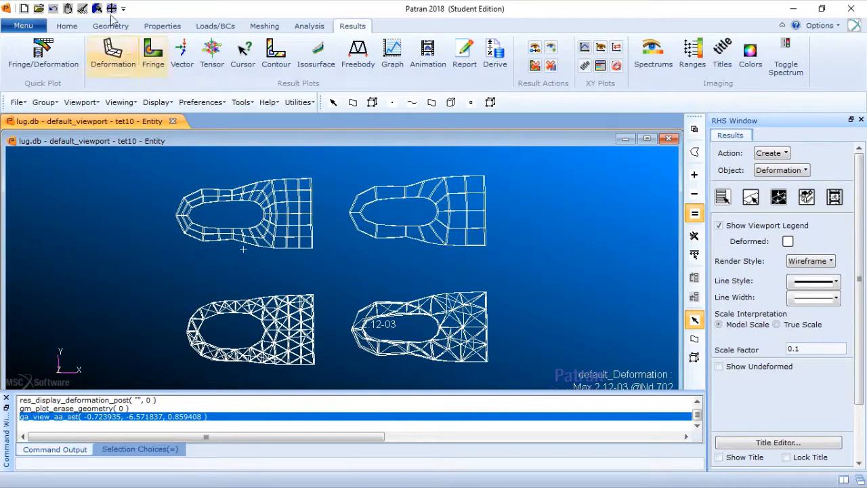
left_click(154, 53)
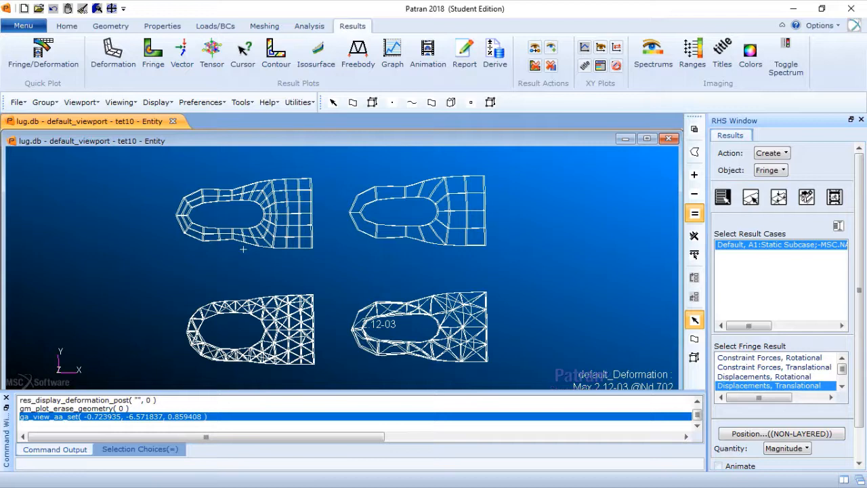
scroll(848, 359, "down", 1)
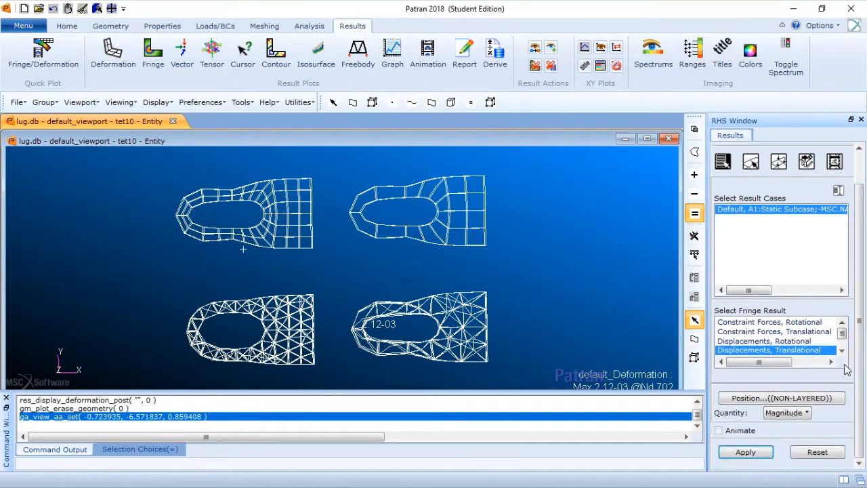
scroll(847, 359, "down", 4)
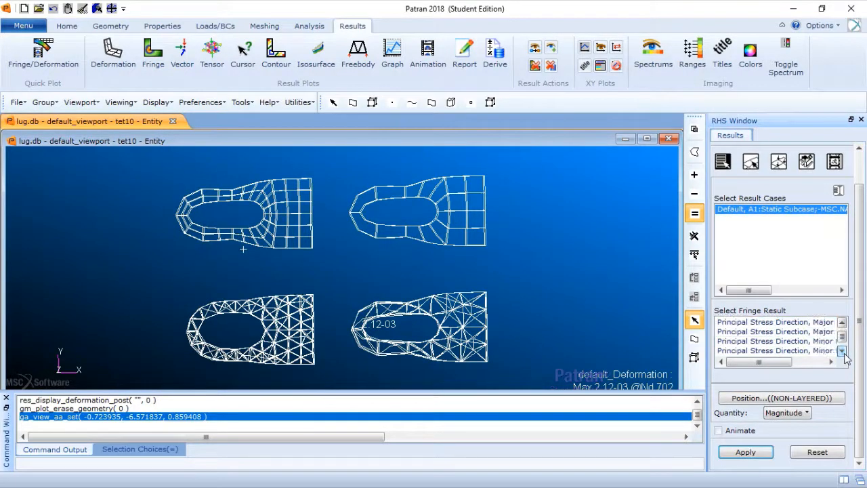
scroll(845, 358, "down", 2)
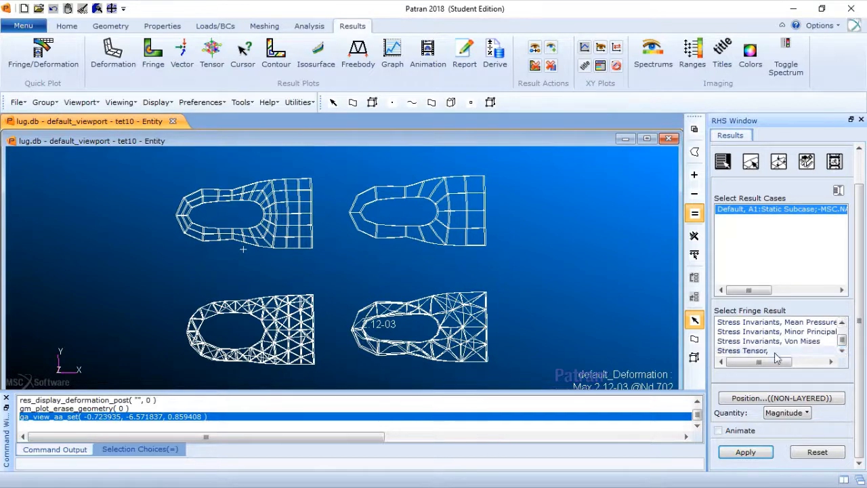
left_click(768, 351)
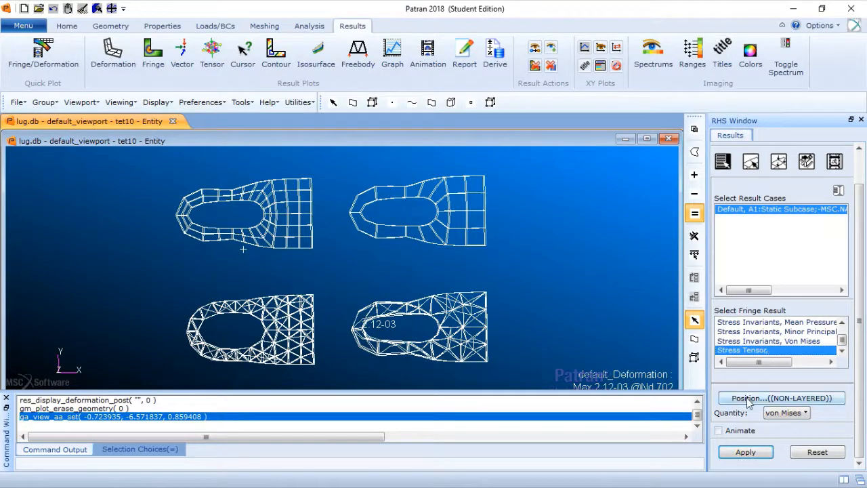
left_click(743, 452)
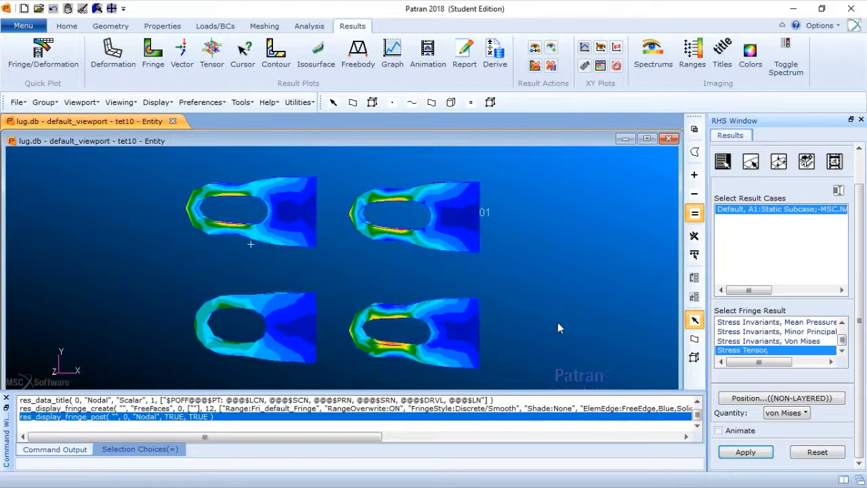
middle_click_drag(573, 315, 563, 321)
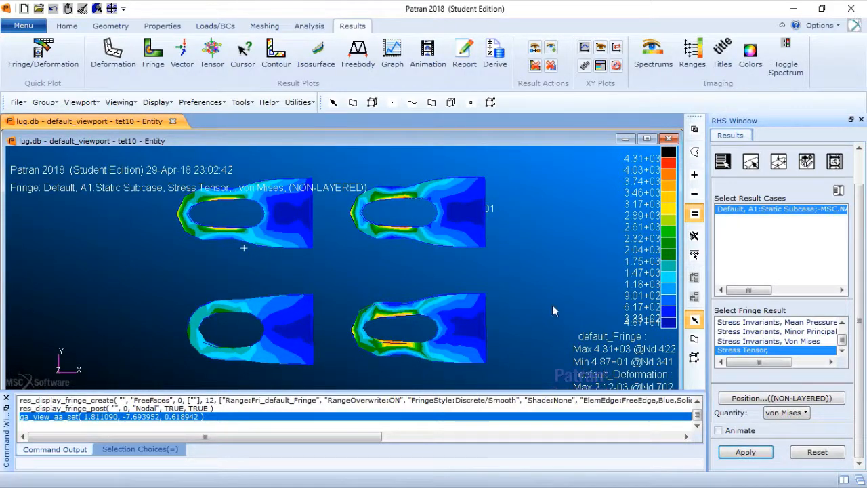
middle_click_drag(553, 306, 549, 324)
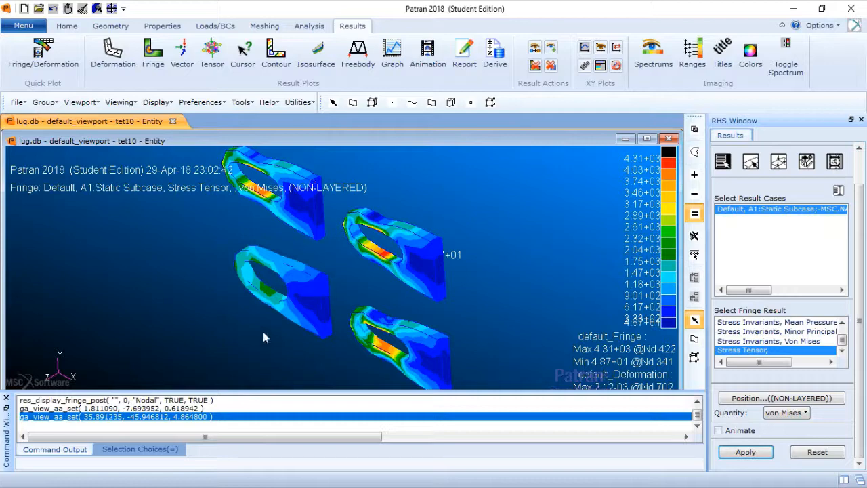
Rename the default viewport to hex8
left_click(73, 102)
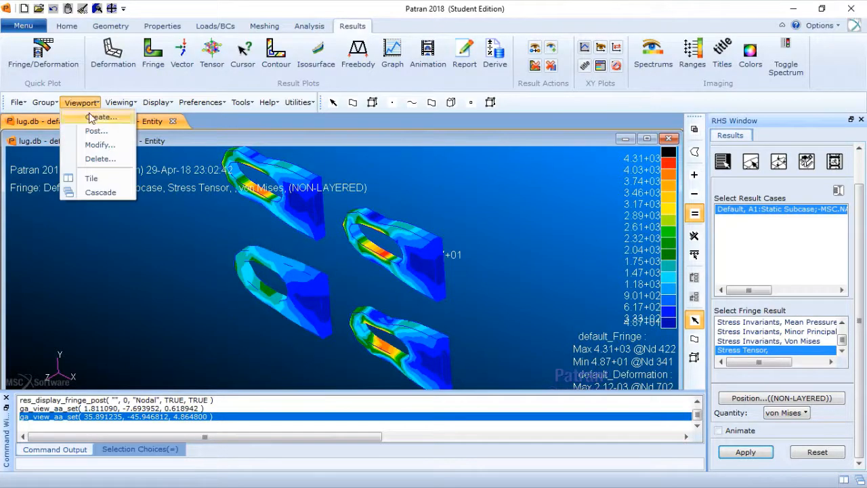
left_click(100, 146)
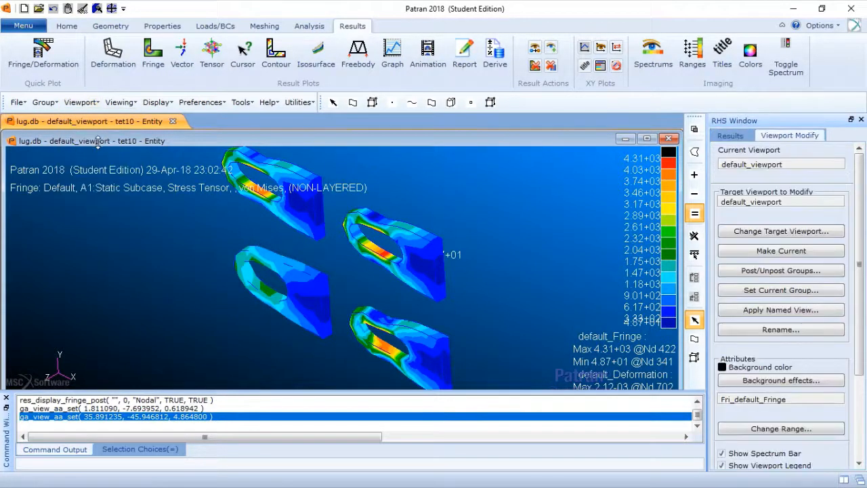
left_click(815, 330)
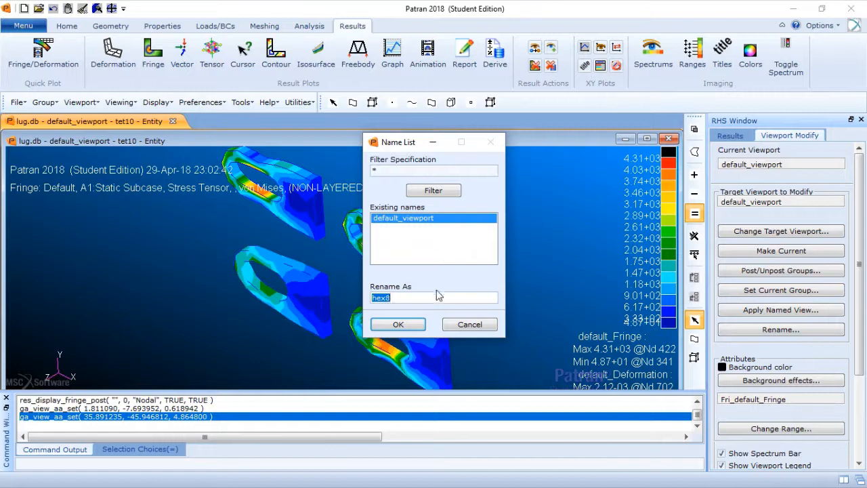
left_click(412, 323)
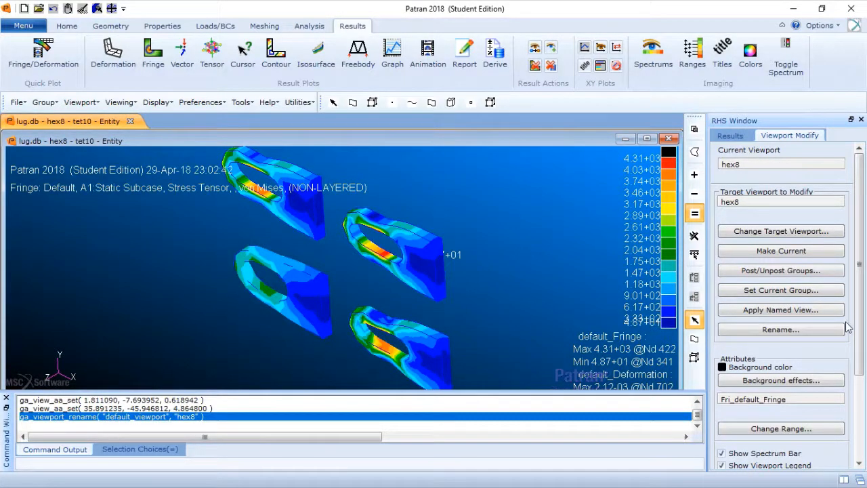
scroll(854, 288, "down", 5)
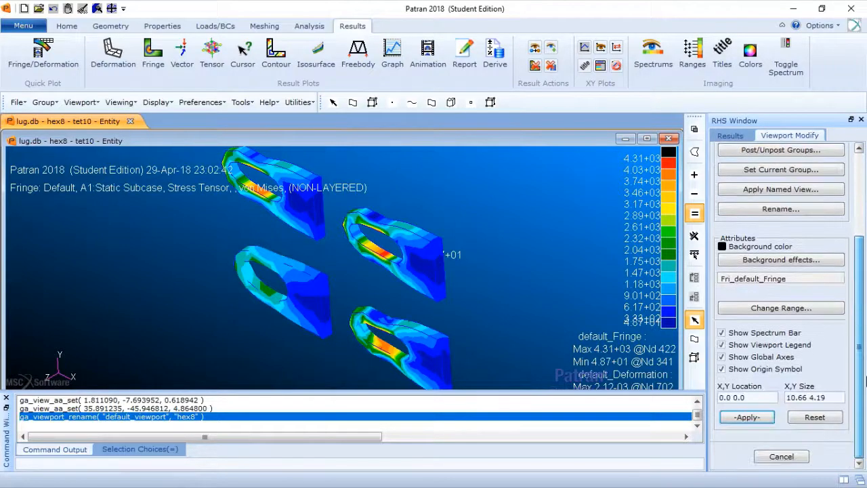
left_click(765, 458)
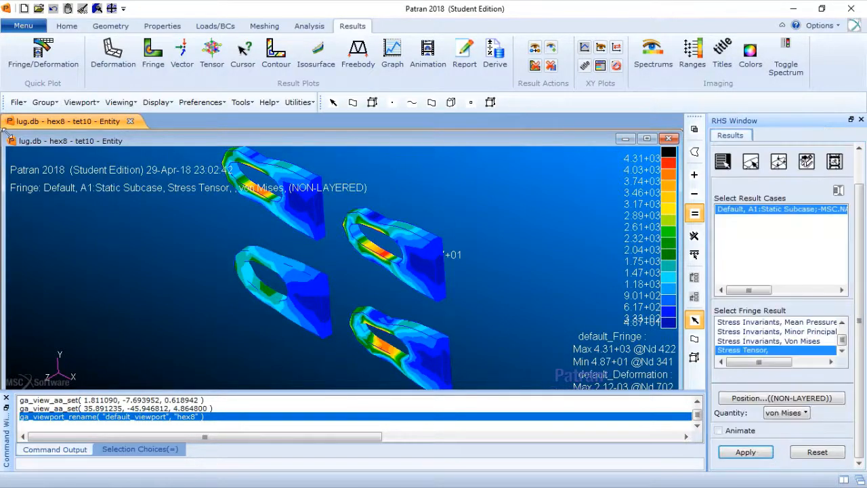
Create three new viewports named hex20, tet4 and tet10, and tile all four viewports
left_click(81, 102)
left_click(95, 115)
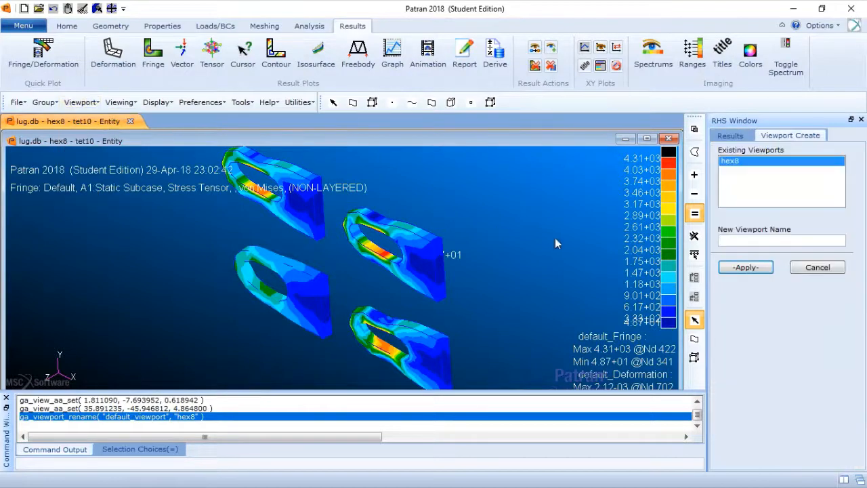
left_click(755, 244)
left_click(748, 271)
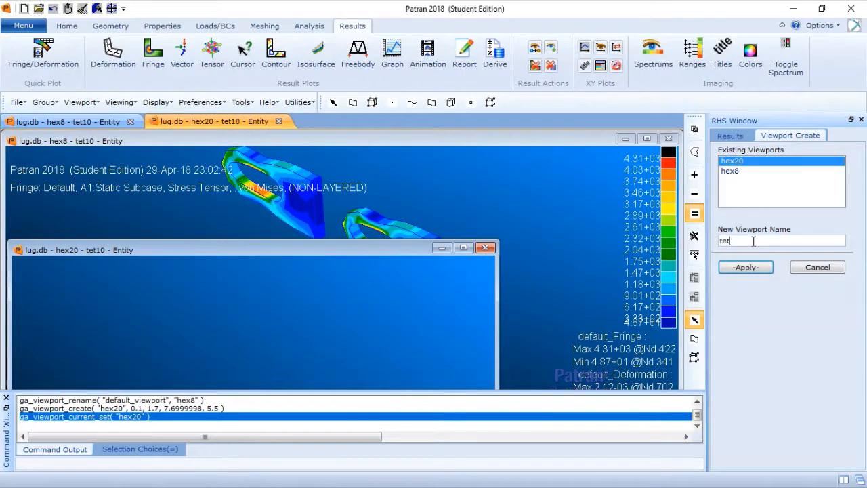
left_click(755, 269)
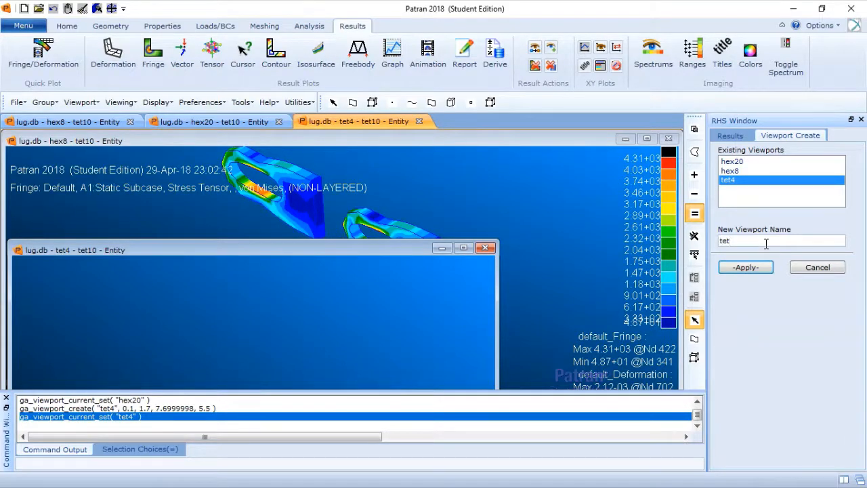
left_click(757, 267)
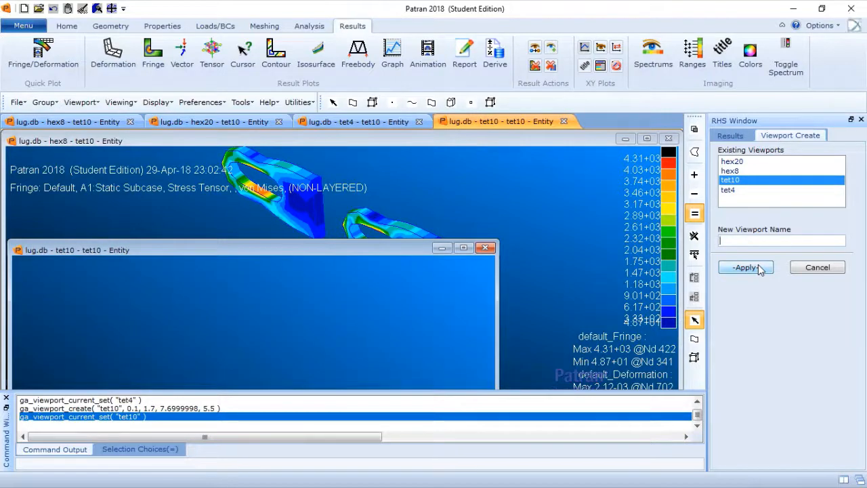
left_click(818, 268)
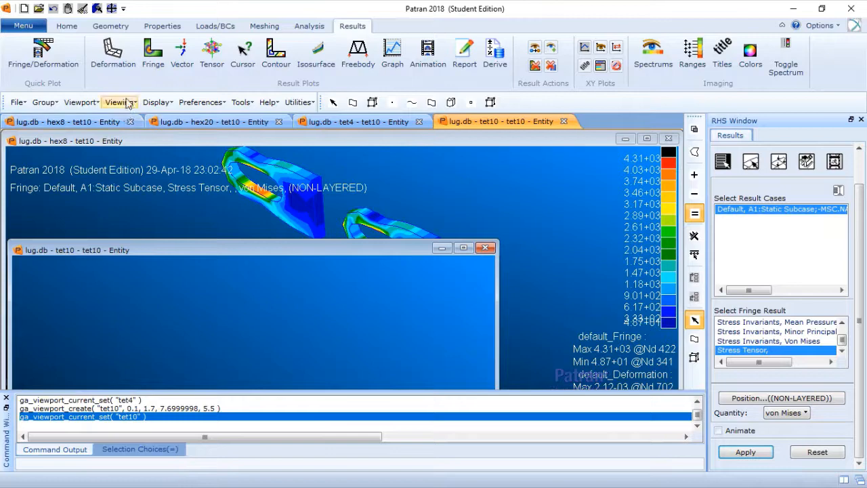
left_click(78, 103)
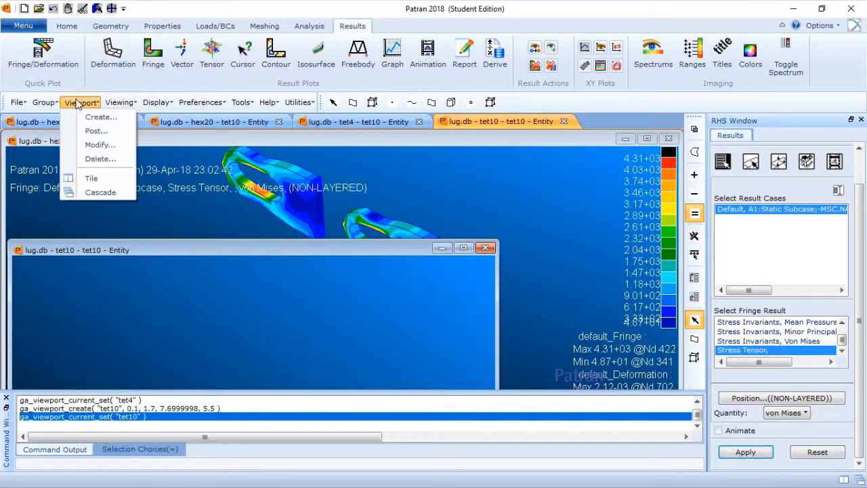
left_click(91, 179)
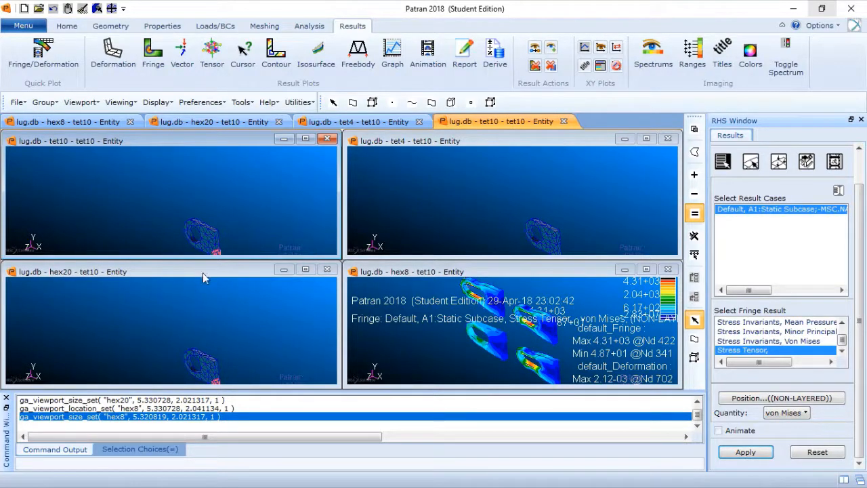
Unpost all the cylindrical coordinate frames from the display
left_click(156, 105)
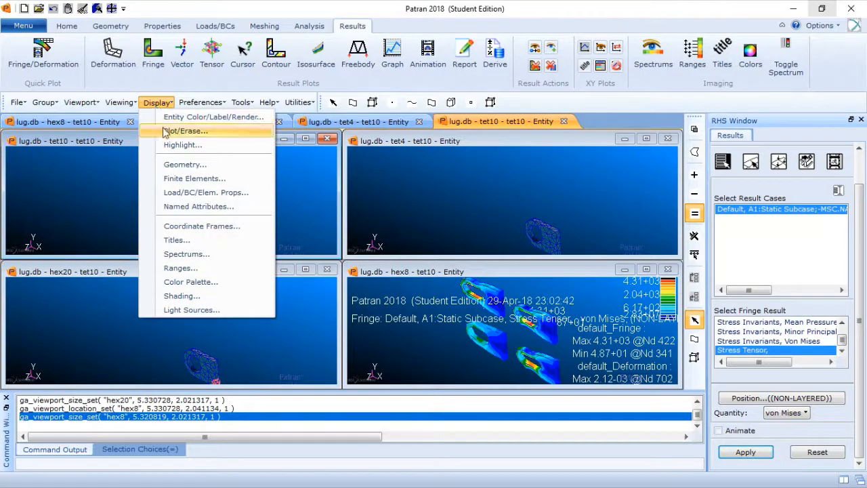
left_click(176, 226)
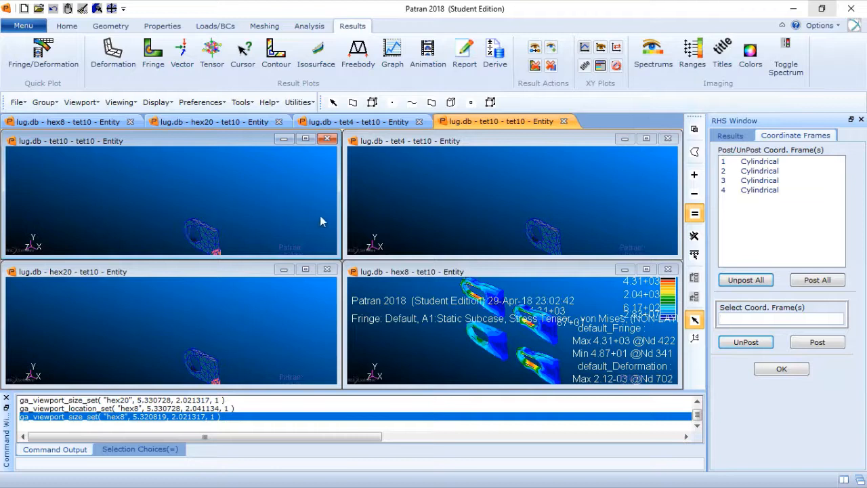
left_click(745, 280)
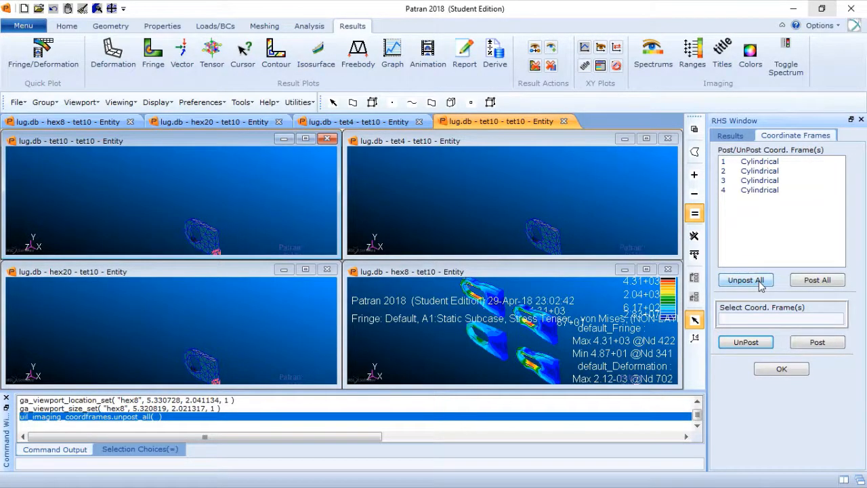
Close the coordinate frame settings and post only the hex8 group in the hex8 viewport
left_click(787, 371)
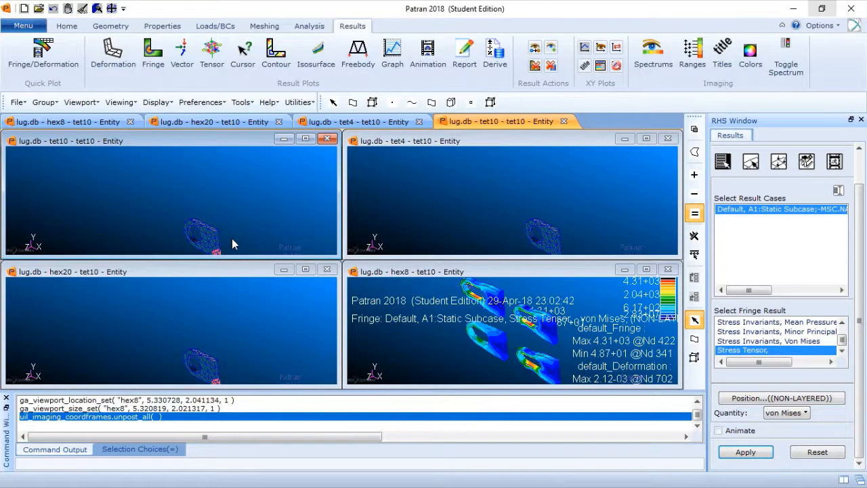
left_click(411, 356)
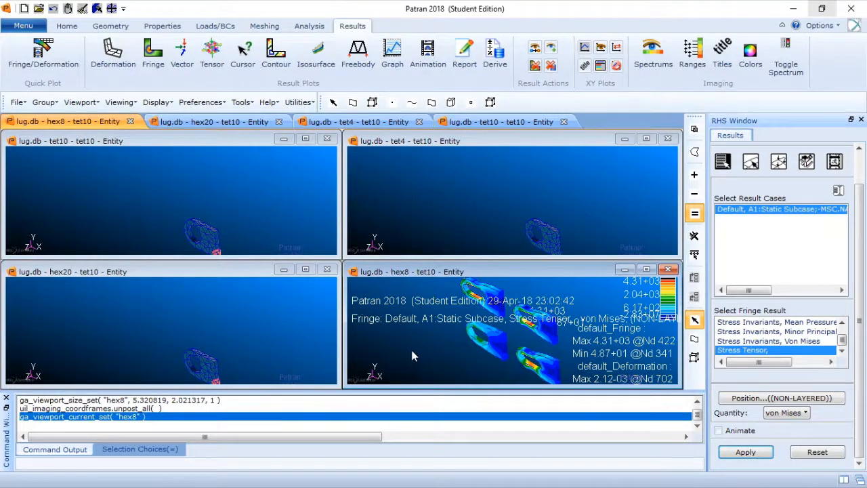
left_click(45, 103)
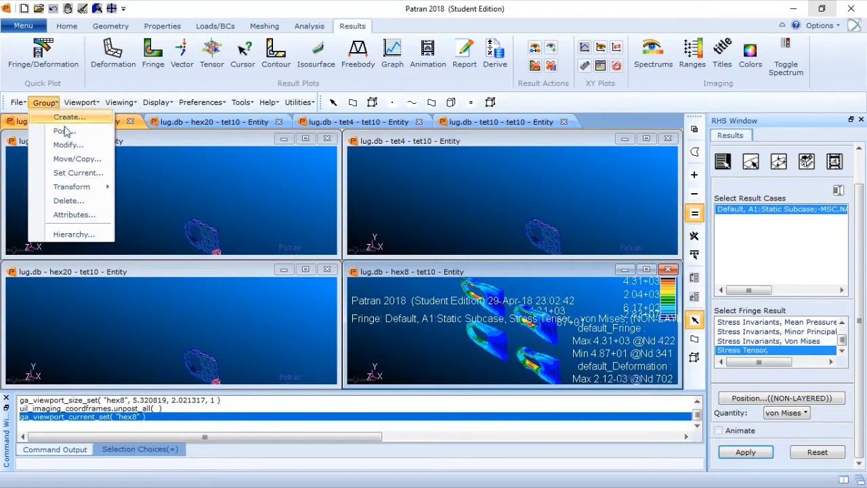
left_click(63, 131)
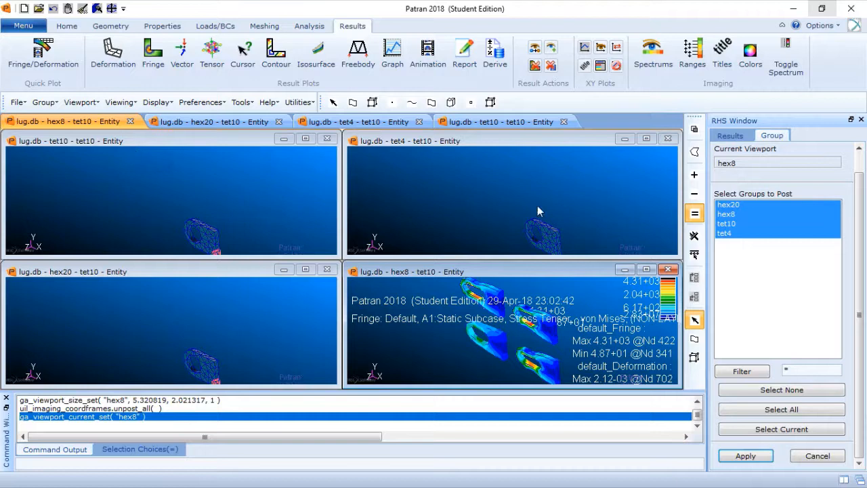
left_click(727, 214)
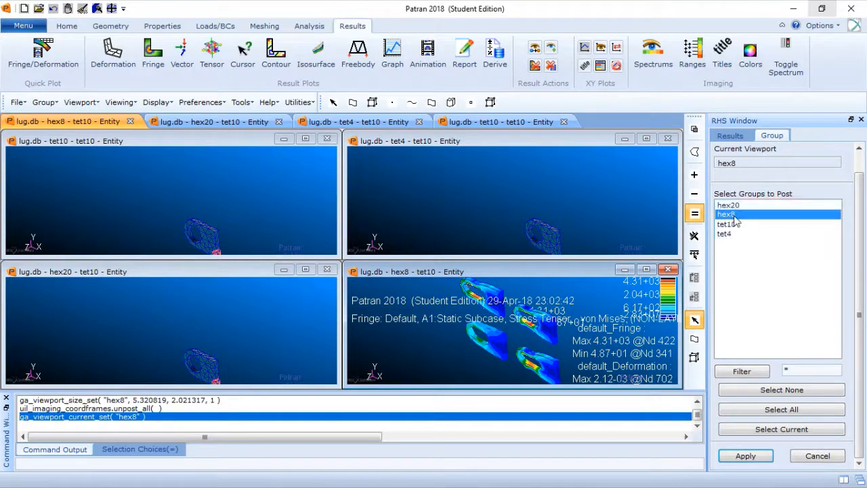
left_click(760, 460)
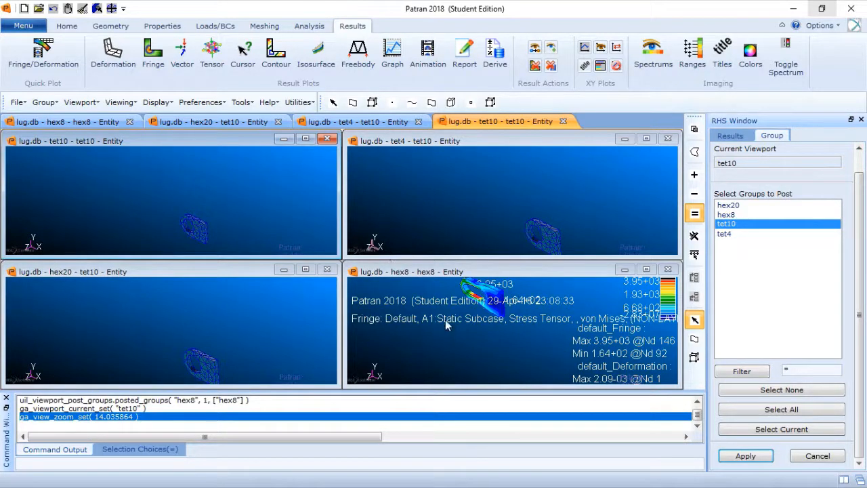
Make the tet4 viewport current and post only the tet4 group in it
left_click(448, 223)
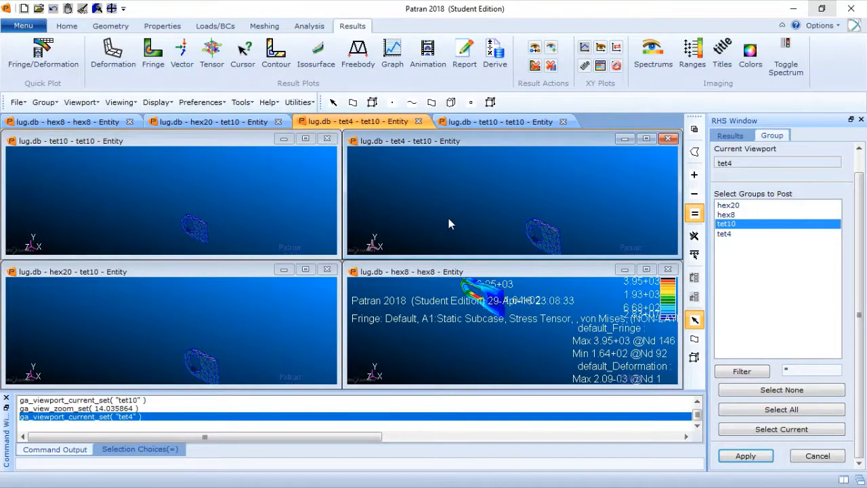
left_click(725, 234)
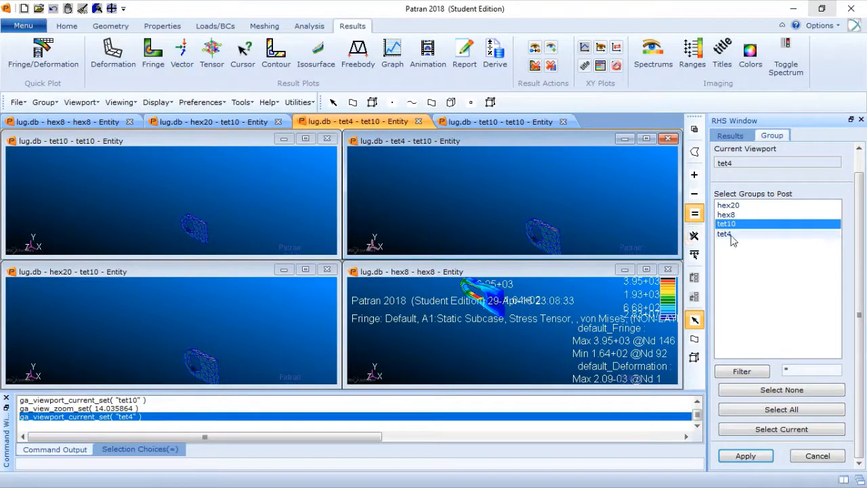
left_click(760, 458)
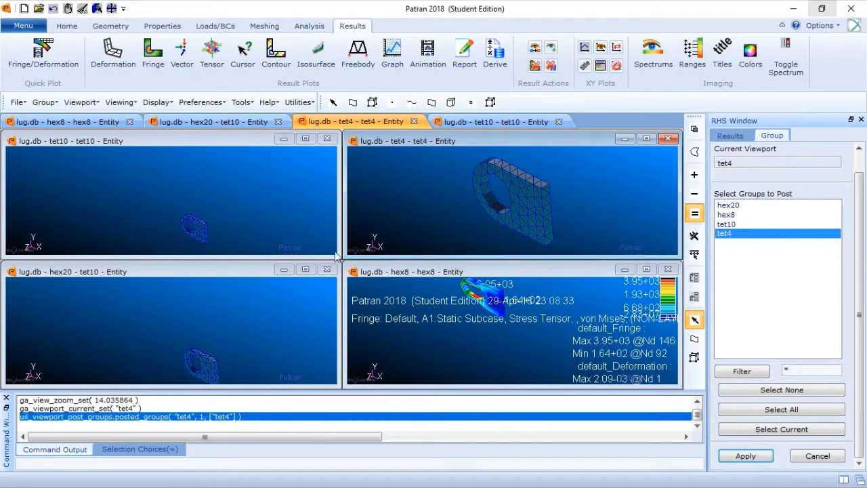
left_click(420, 345)
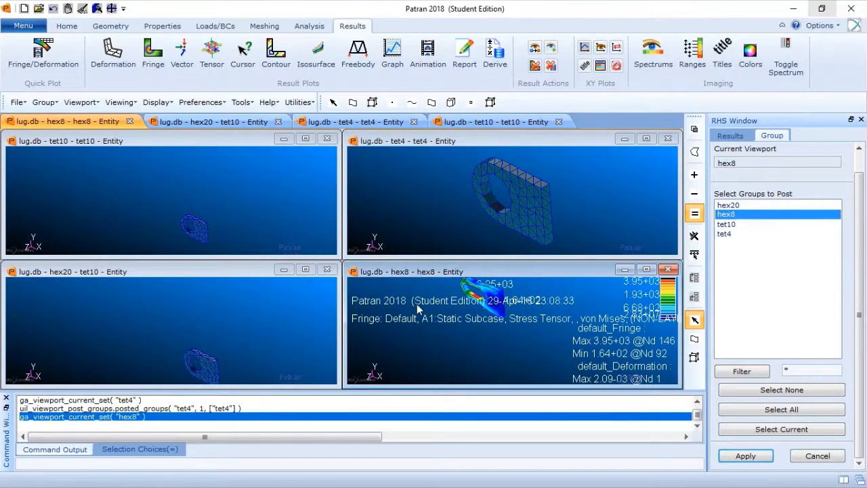
left_click(428, 234)
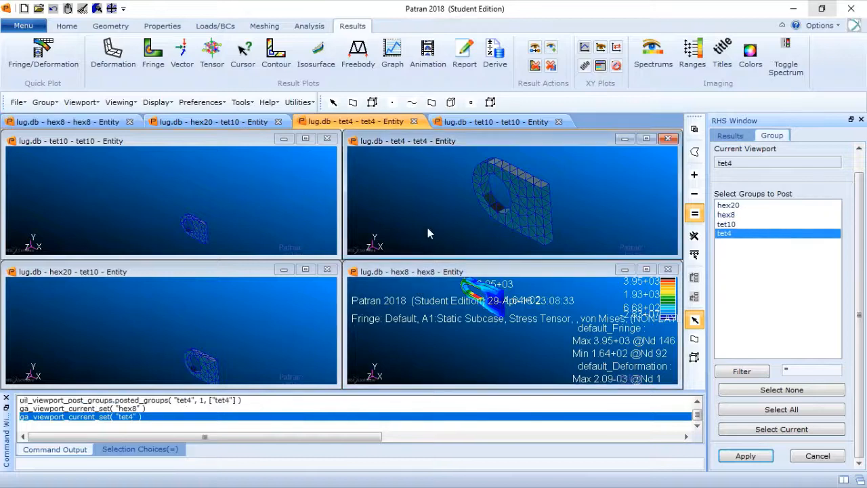
Post only the tet10 group in the tet10 viewport and only the hex20 group in the hex20 viewport
left_click(265, 194)
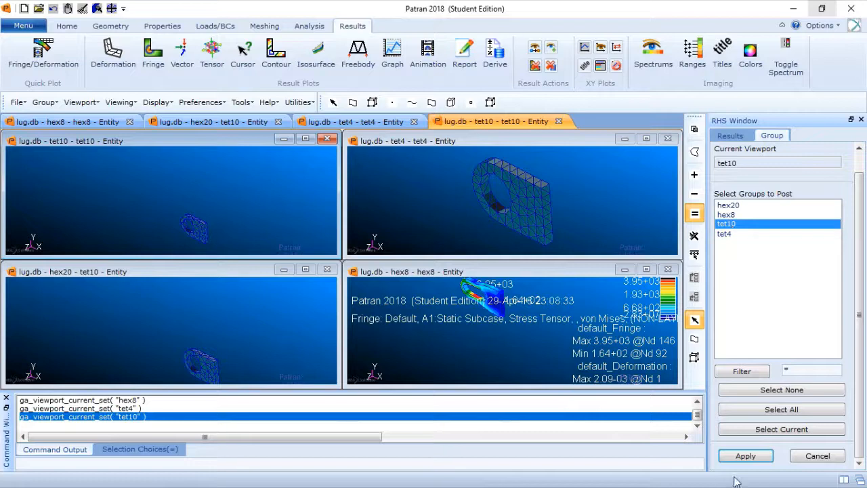
left_click(746, 456)
left_click(257, 338)
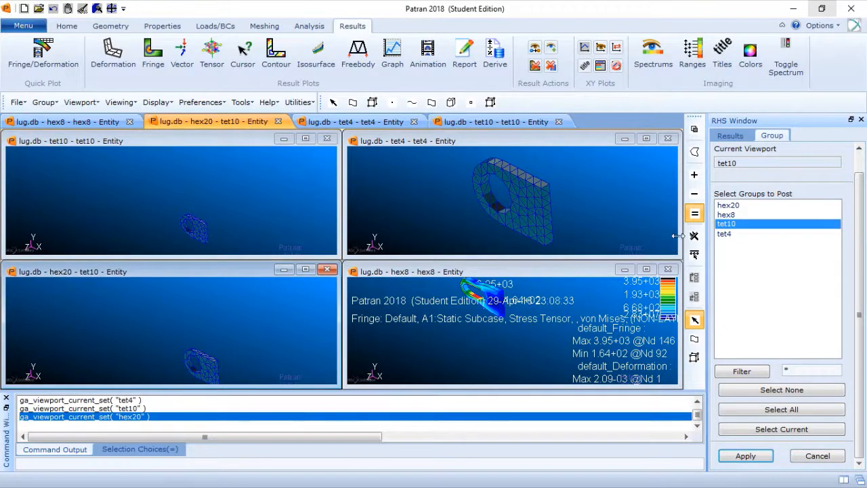
left_click(737, 205)
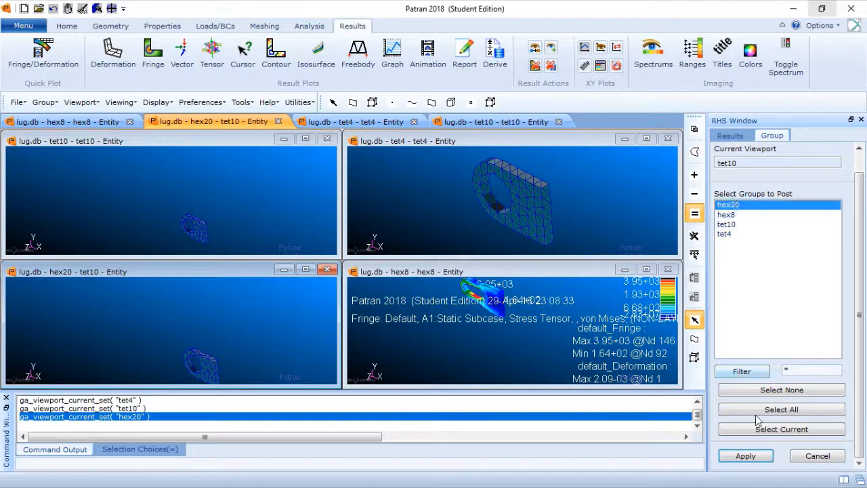
left_click(758, 458)
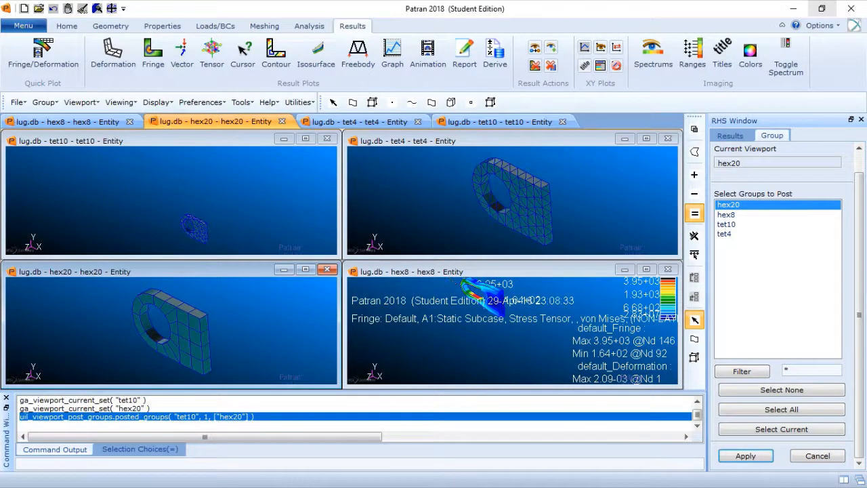
left_click(818, 456)
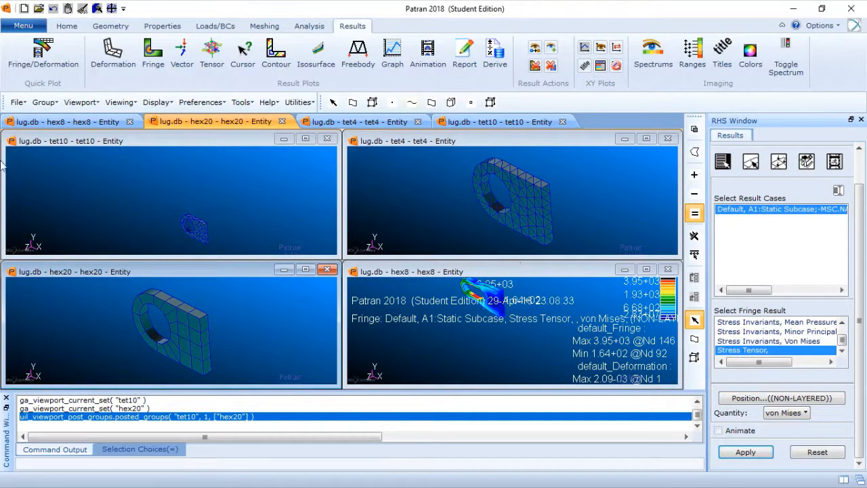
Create a deformation plot of Displacements, Translational for the static subcase in the hex8 viewport
left_click(471, 348)
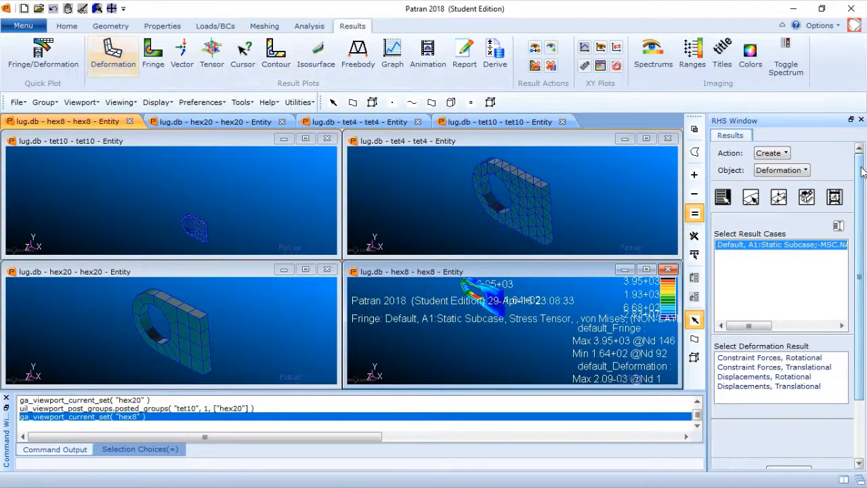
left_click_drag(861, 165, 861, 192)
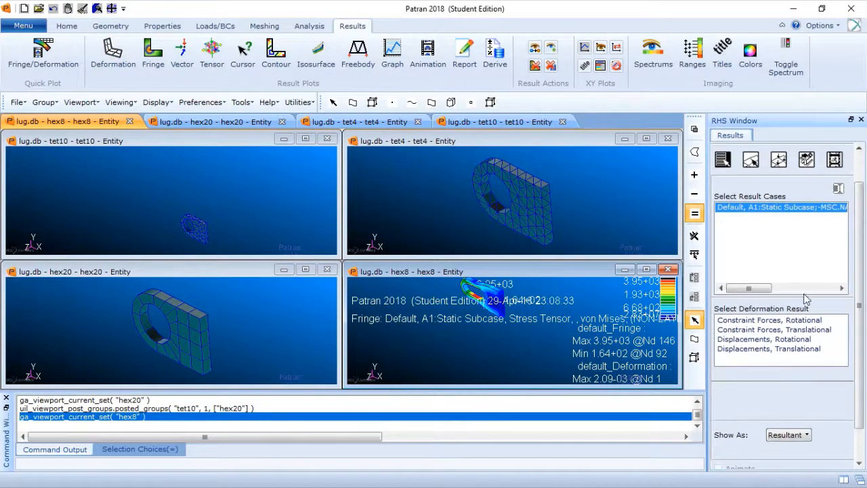
left_click(797, 350)
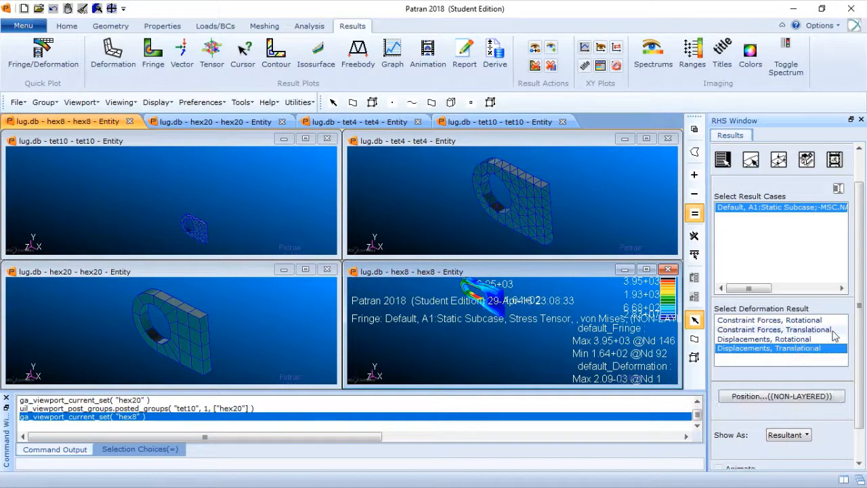
left_click_drag(859, 328, 842, 365)
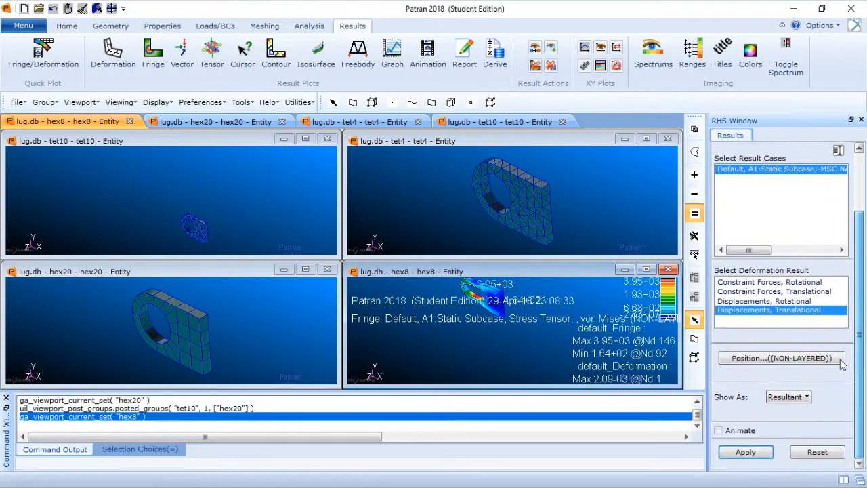
left_click(755, 455)
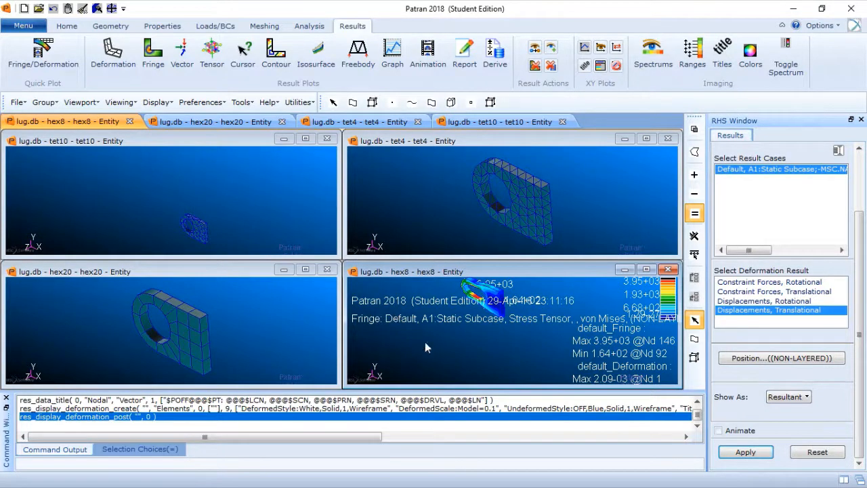
Create a fringe plot of Stress Tensor with von Mises as the quantity in the hex8 viewport
left_click(153, 63)
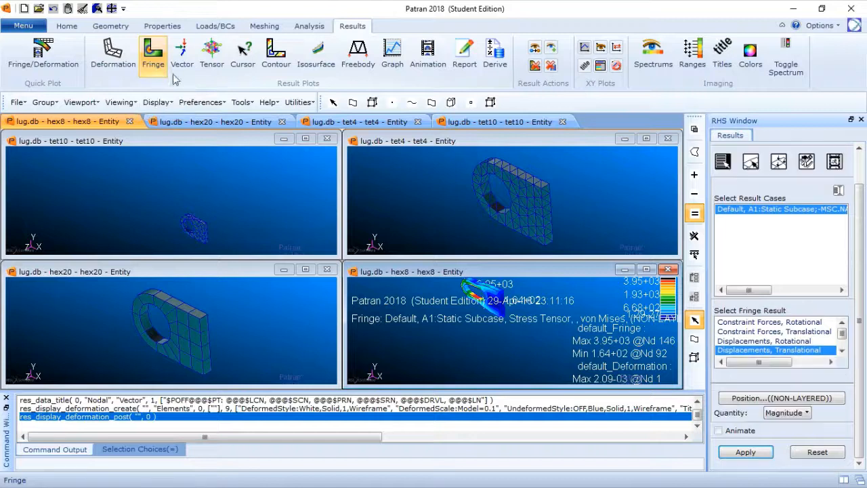
left_click(841, 351)
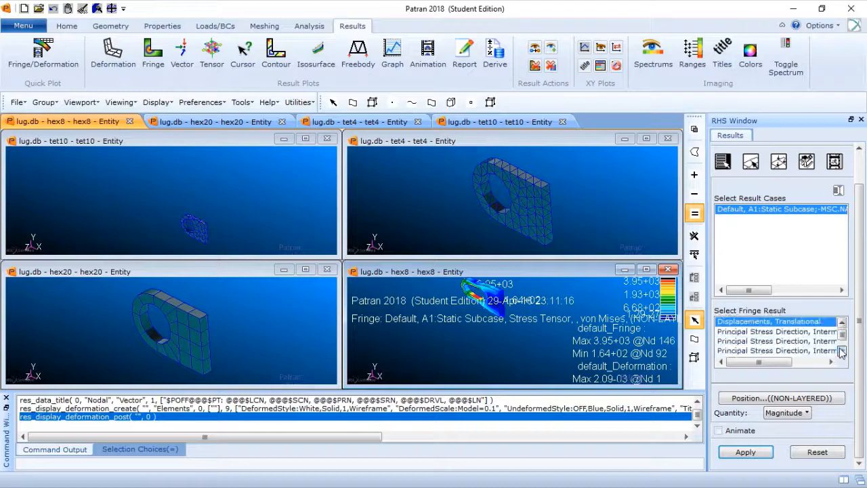
left_click(841, 351)
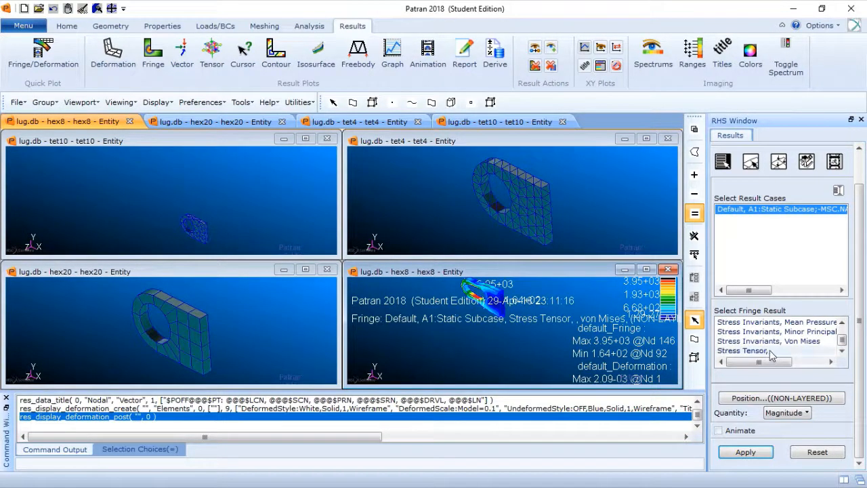
left_click(769, 350)
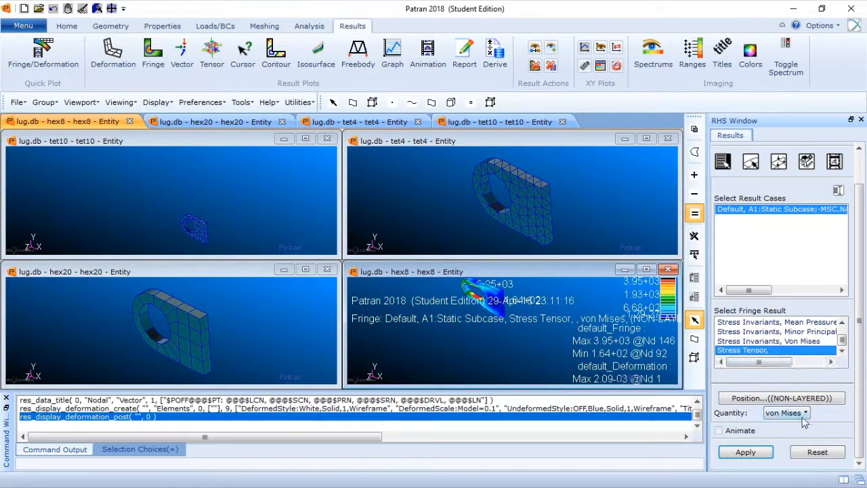
left_click(756, 454)
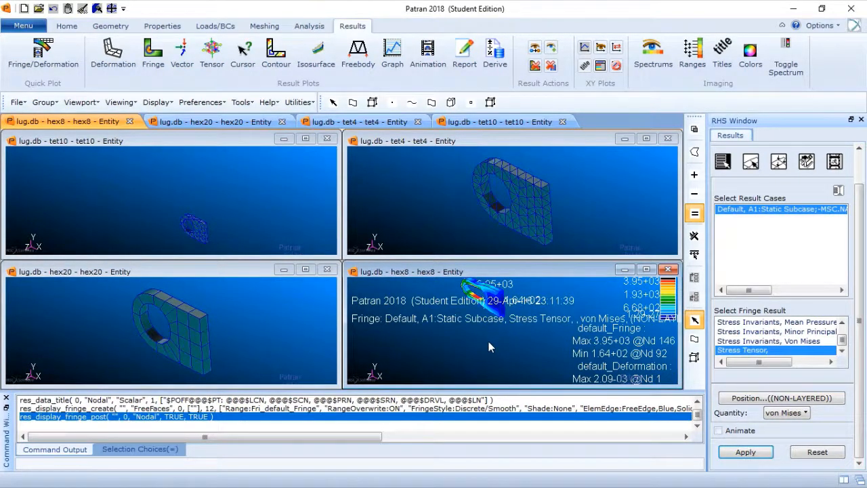
middle_click_drag(488, 342, 550, 315, "ctrl")
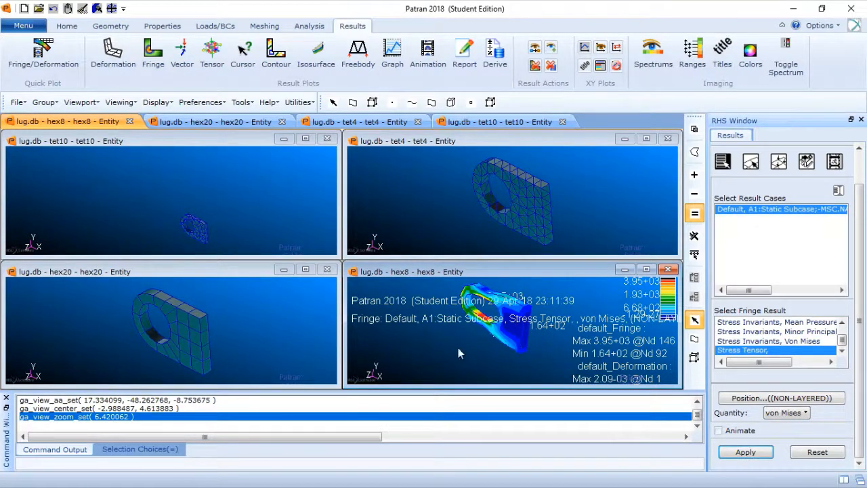
middle_click_drag(466, 343, 448, 342)
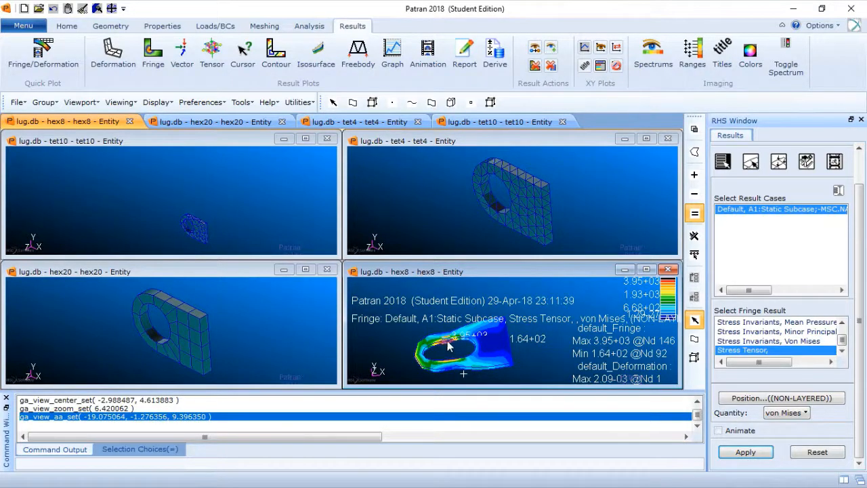
middle_click_drag(444, 347, 517, 381)
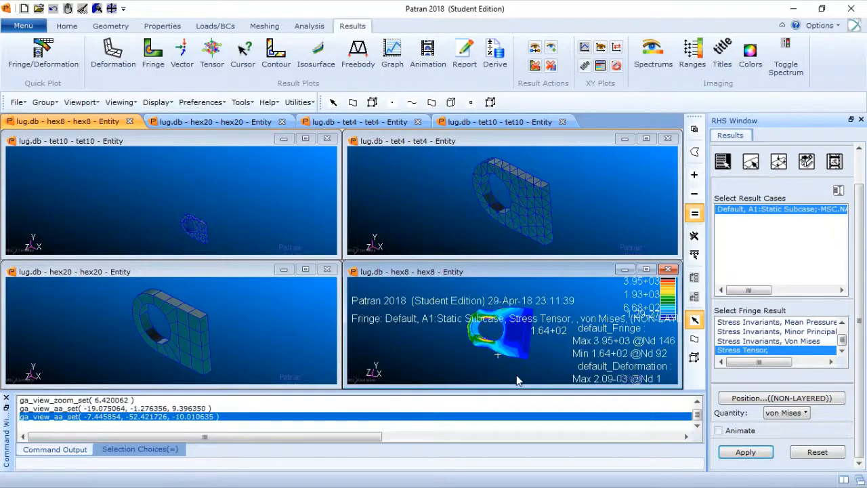
Create a deformation plot of Displacements, Translational, shown as Resultant, in the tet4 viewport
left_click(426, 200)
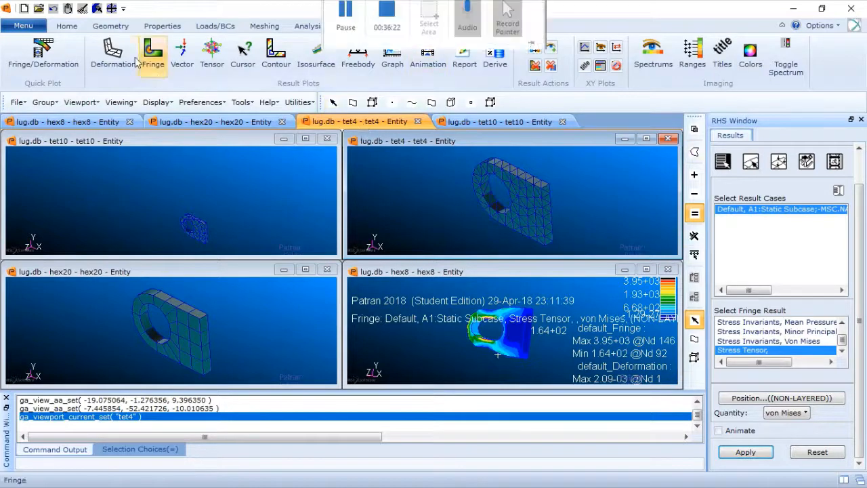
left_click(113, 54)
left_click(769, 350)
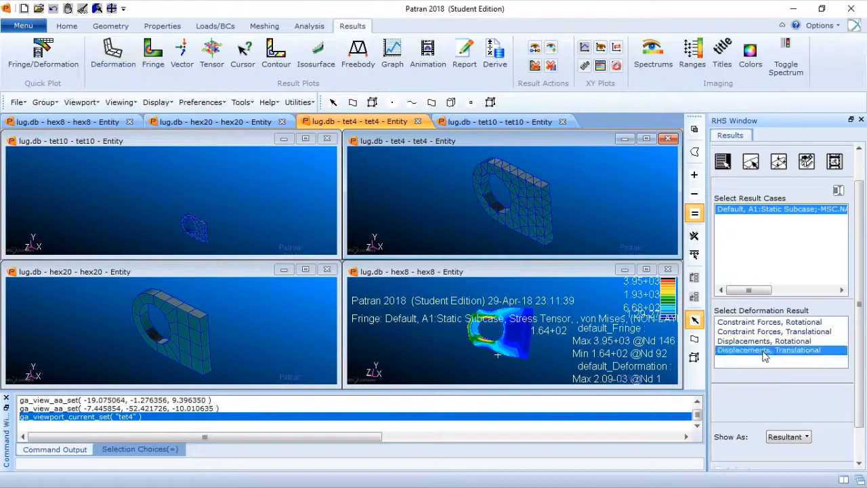
scroll(789, 406, "down", 2)
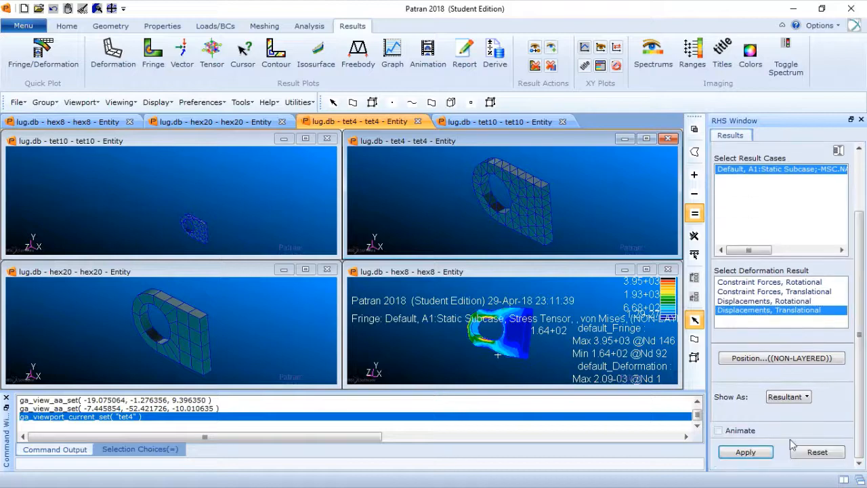
left_click(748, 454)
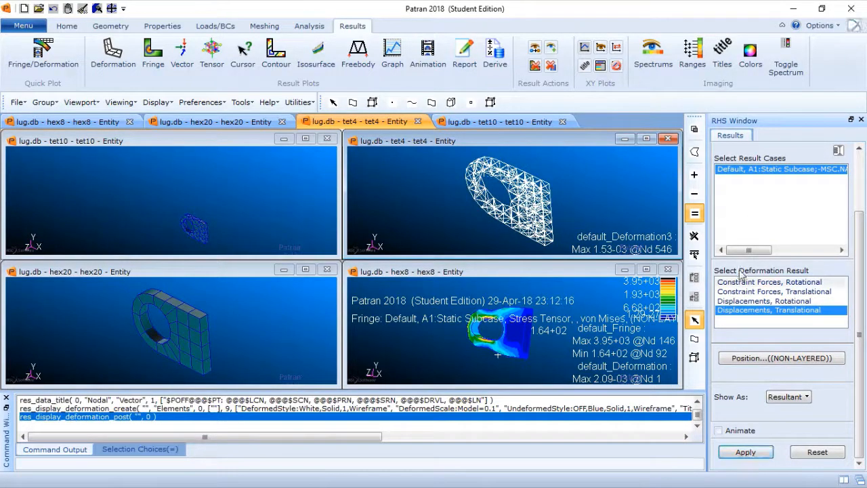
Create a fringe plot of Stress Tensor with von Mises as the quantity in the tet4 viewport
left_click(153, 57)
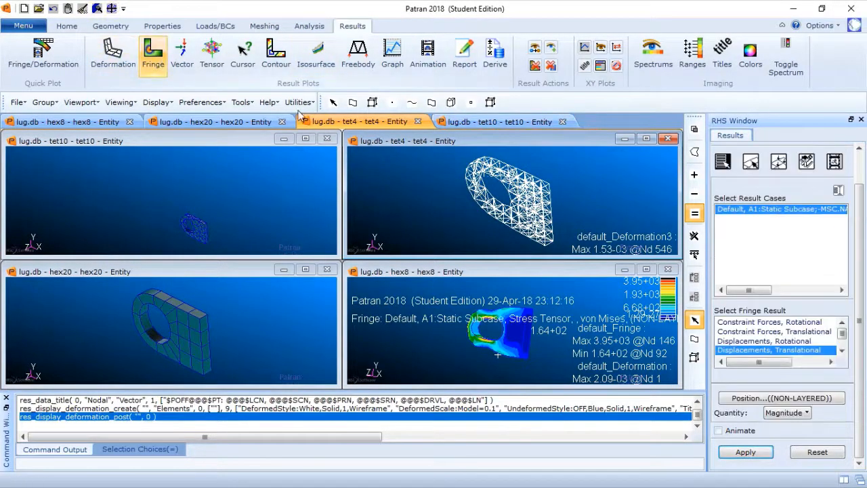
scroll(855, 325, "up", 1)
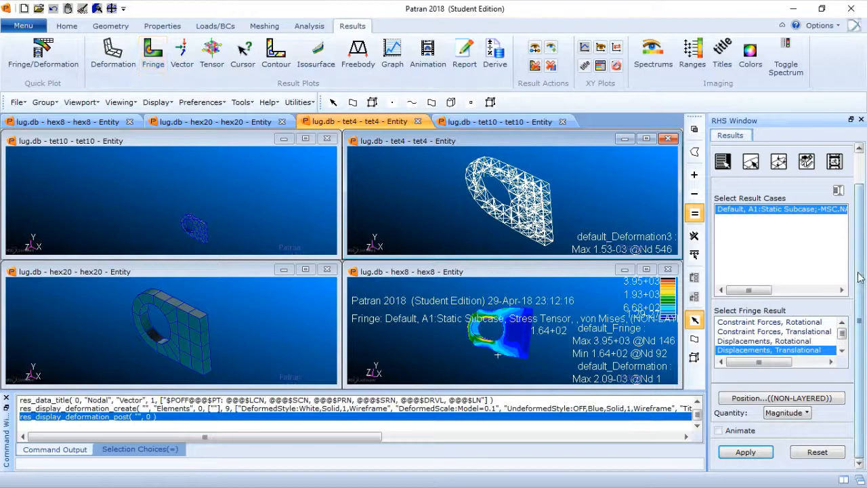
scroll(795, 352, "down", 5)
left_click(792, 351)
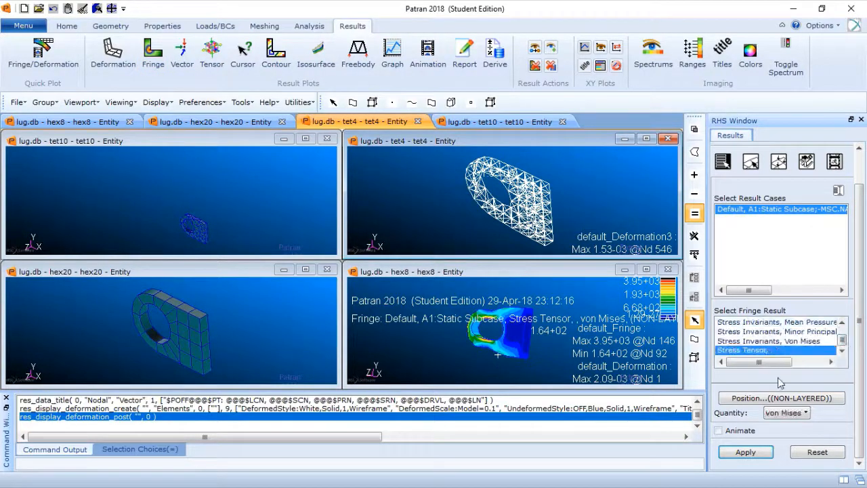
left_click(747, 457)
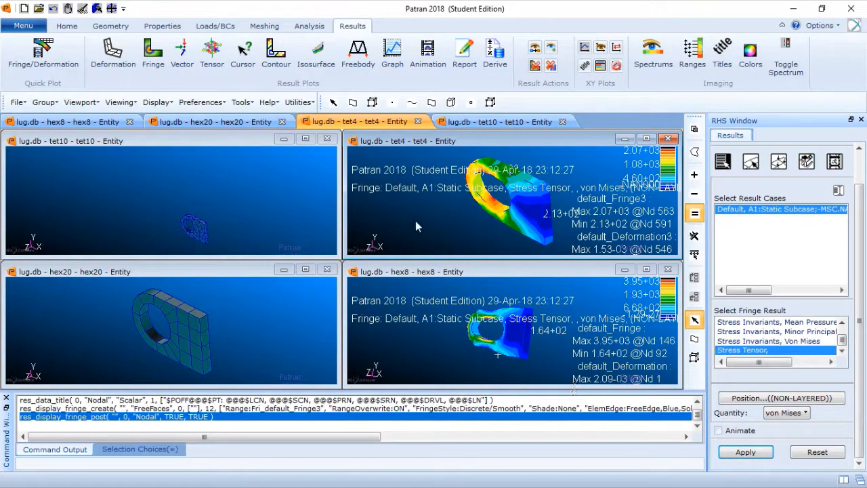
Examine the von Mises stress distribution around the hole of the deformed tet4 lug from different angles and distances
middle_click_drag(408, 222, 420, 222)
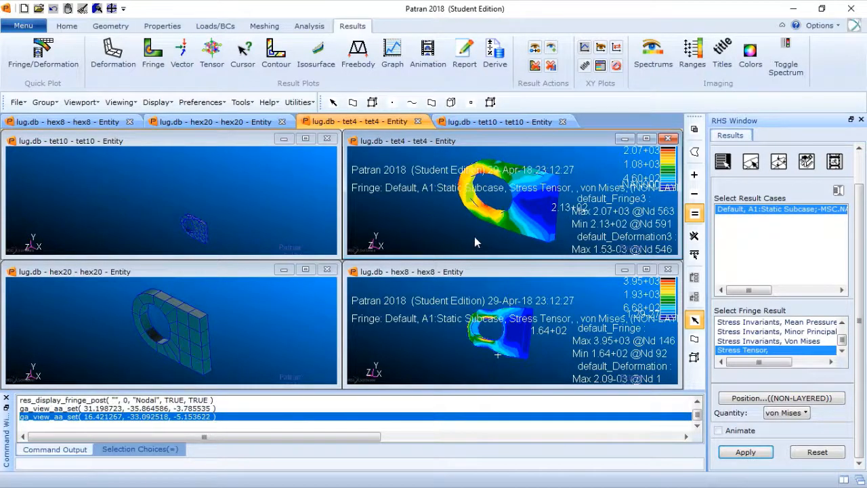
mouse_move(474, 241)
middle_mouse_down()
mouse_move(457, 233)
mouse_move(466, 235)
middle_mouse_up()
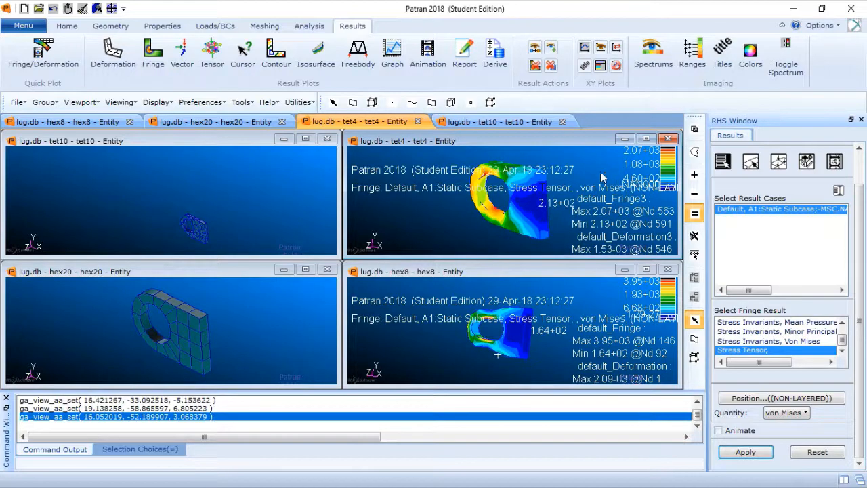
scroll(596, 191, "down", 1)
scroll(586, 210, "down", 1)
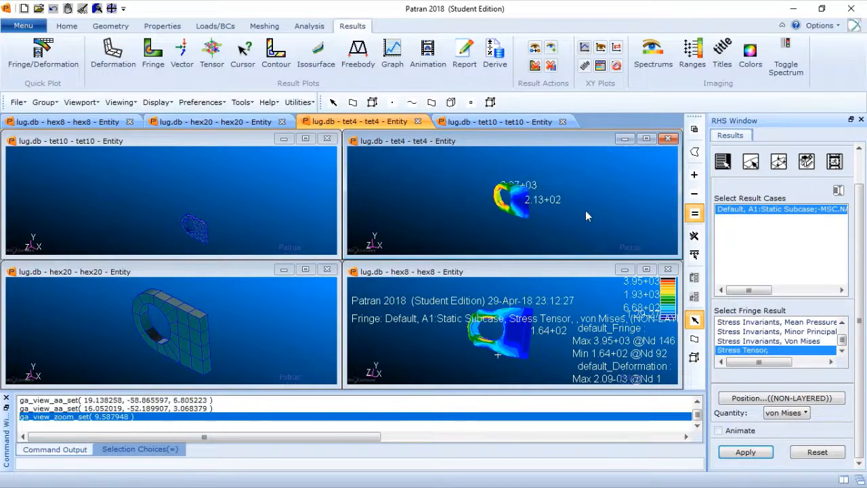
scroll(584, 217, "up", 1)
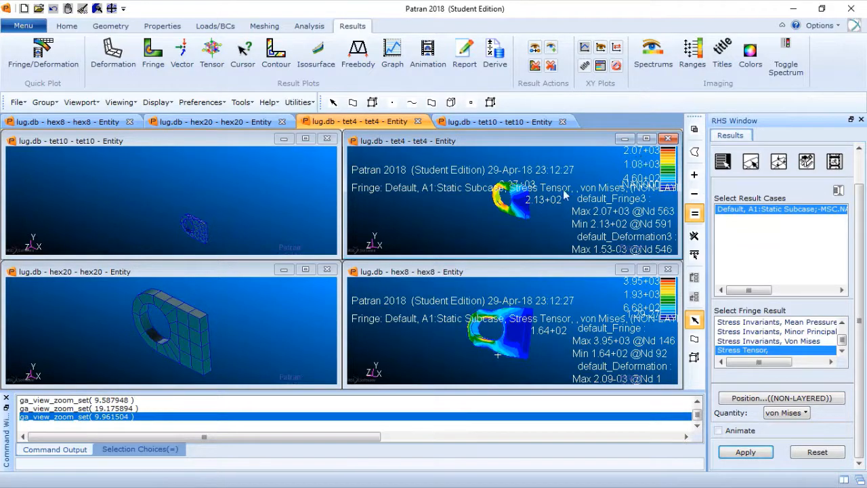
scroll(502, 216, "up", 3)
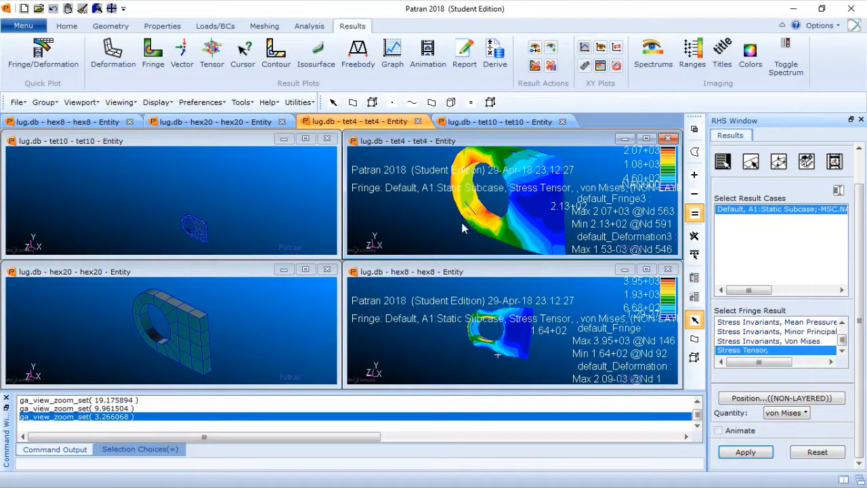
scroll(469, 224, "down", 1)
Create a deformation plot of Displacements, Translational, shown as Resultant, in the tet10 viewport
left_click(252, 203)
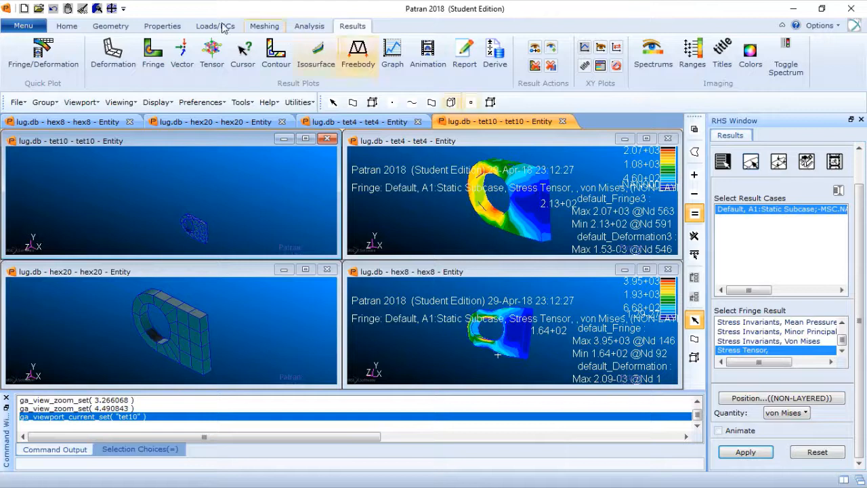
left_click(115, 60)
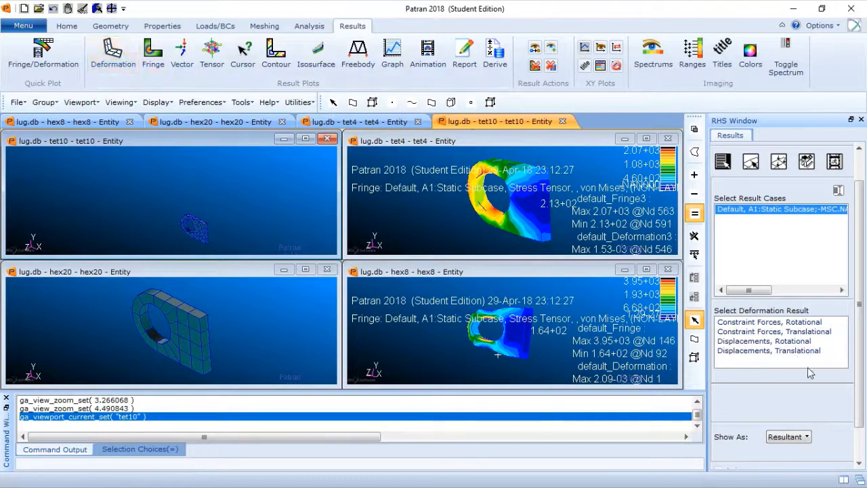
left_click(789, 351)
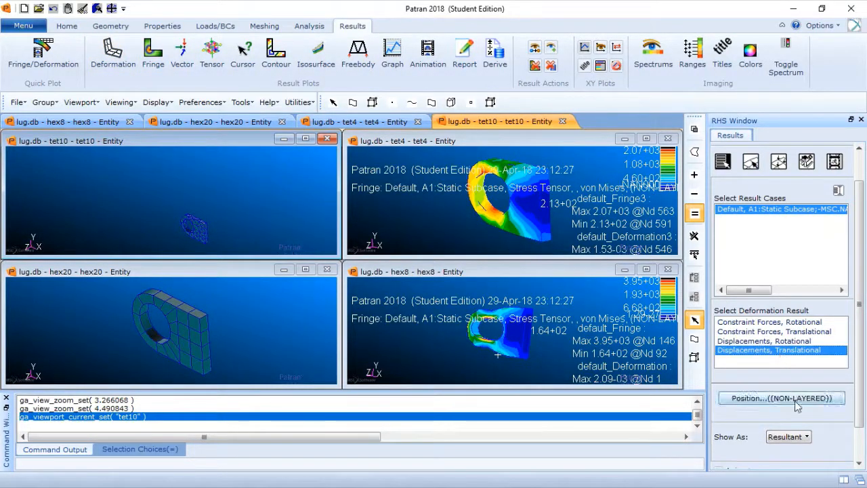
scroll(857, 462, "down", 2)
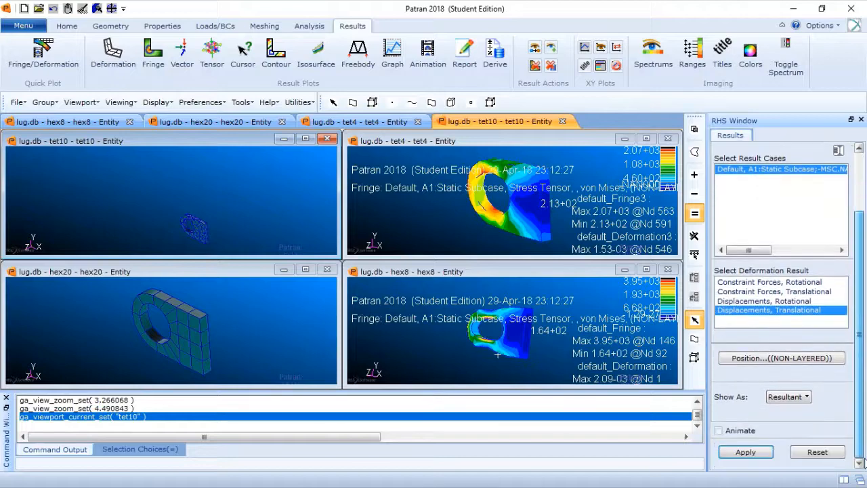
left_click(746, 452)
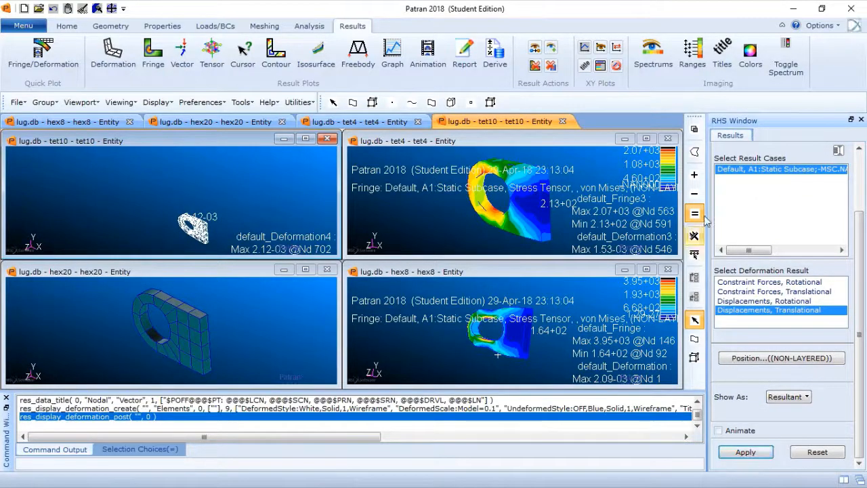
Create a fringe plot of Stress Tensor with von Mises as the quantity in the tet10 viewport and inspect the lug's hole region
left_click(152, 51)
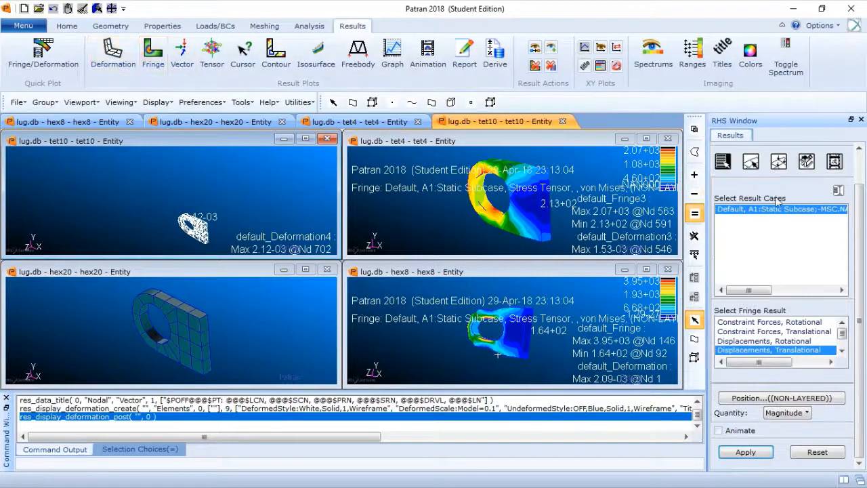
left_click_drag(842, 333, 846, 369)
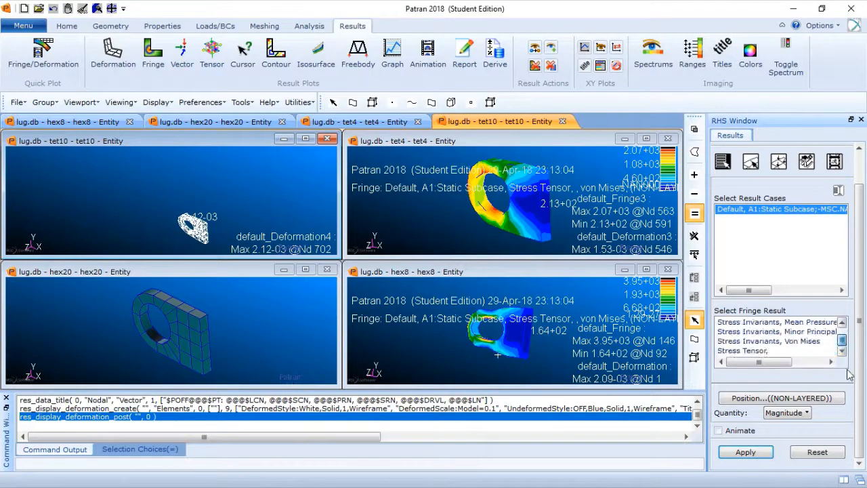
left_click(765, 350)
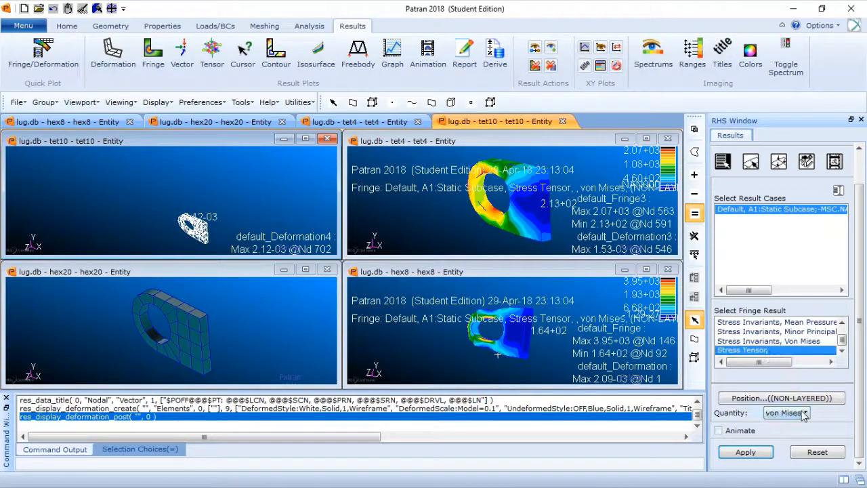
left_click(758, 458)
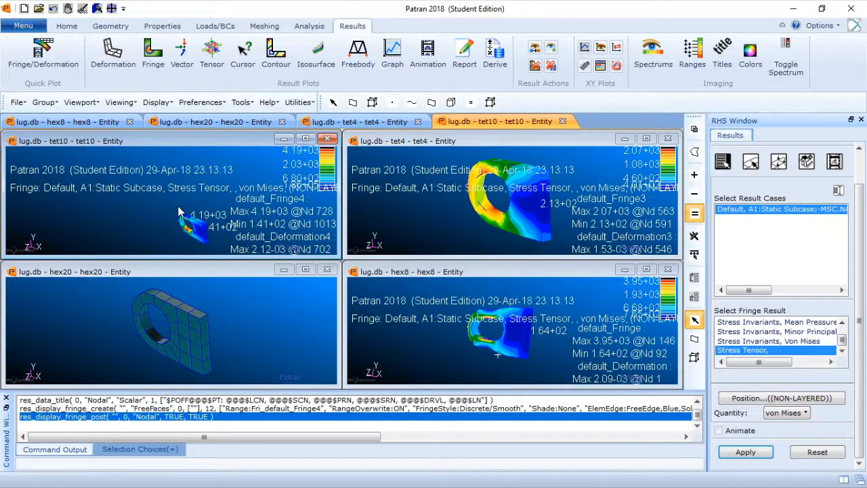
scroll(179, 212, "down", 3)
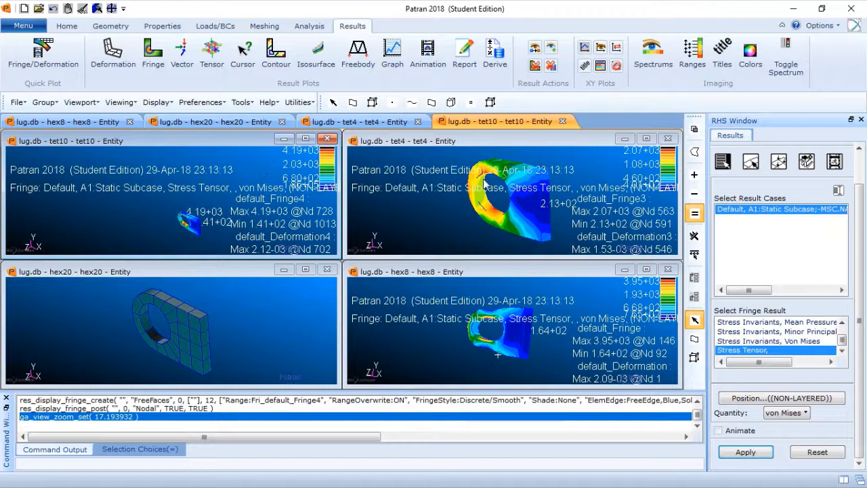
middle_click_drag(218, 242, 217, 231, "ctrl")
scroll(217, 231, "up", 2)
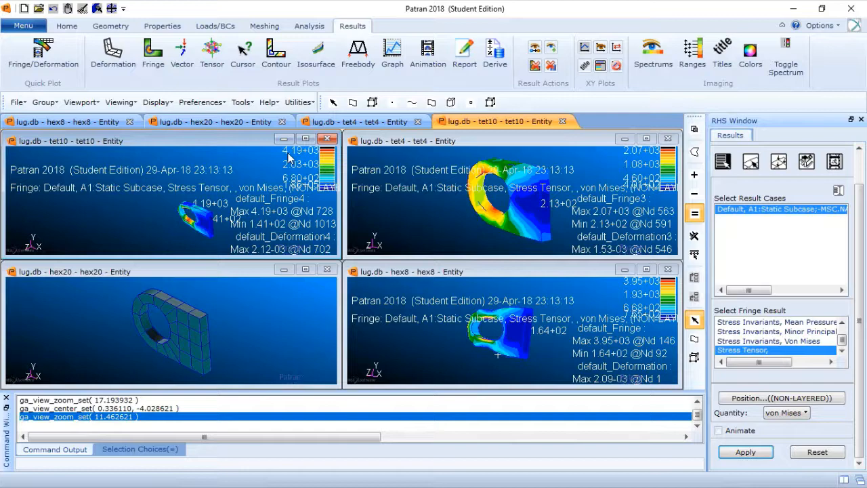
scroll(195, 231, "up", 3)
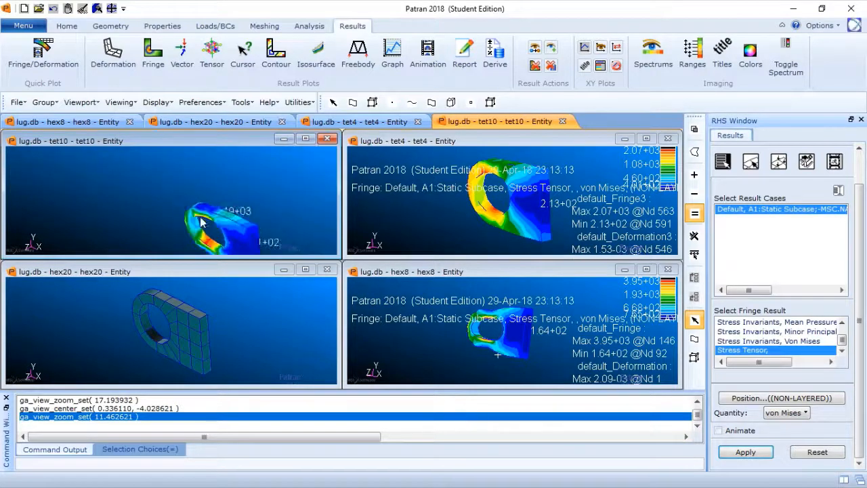
middle_click_drag(179, 186, 169, 180, "ctrl")
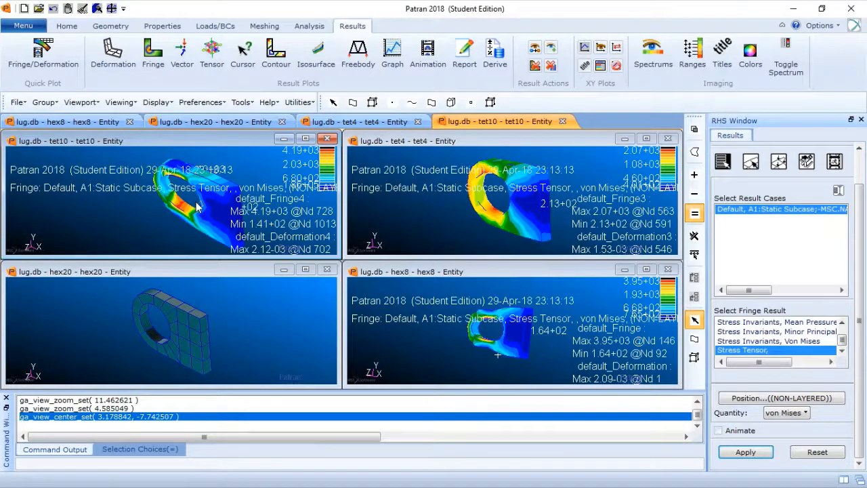
Create a deformation plot of Displacements, Translational, shown as Resultant, in the hex20 viewport
left_click(240, 301)
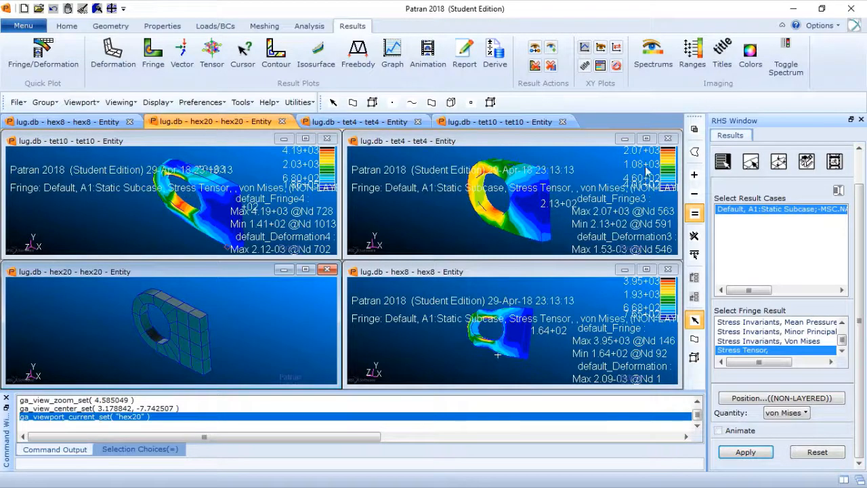
left_click(113, 58)
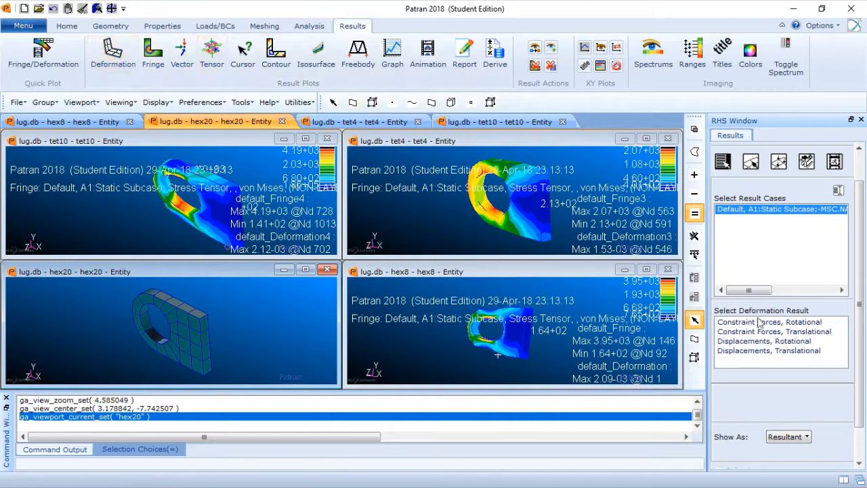
left_click(767, 350)
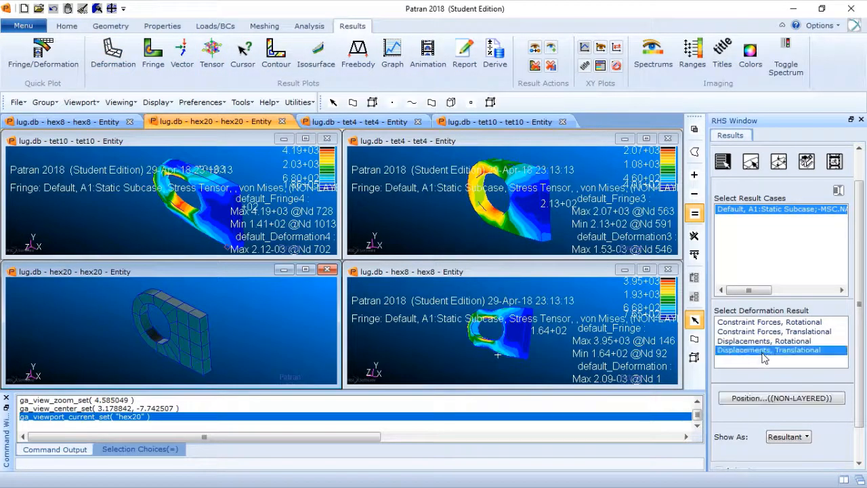
scroll(782, 454, "down", 2)
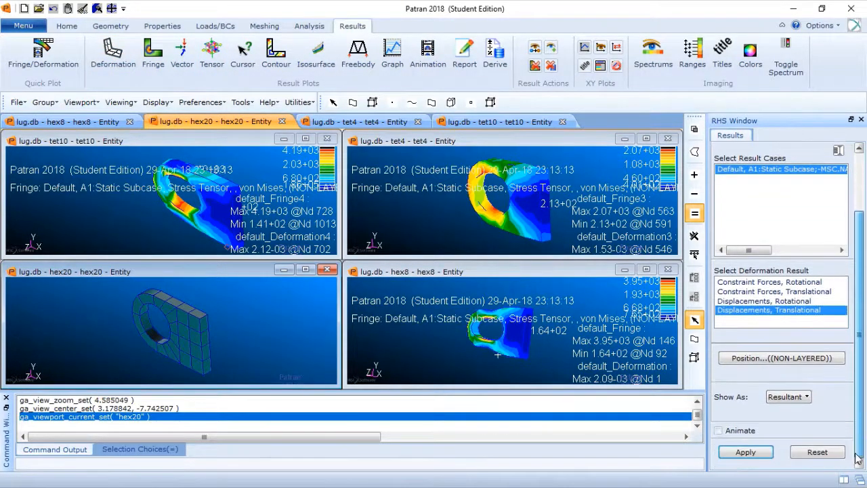
left_click(746, 452)
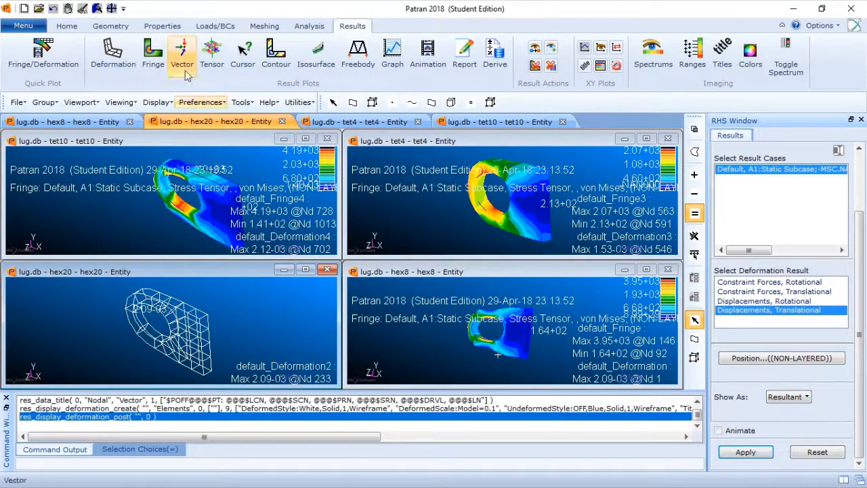
Create a fringe plot of Stress Tensor with von Mises as the quantity in the hex20 viewport
left_click(153, 54)
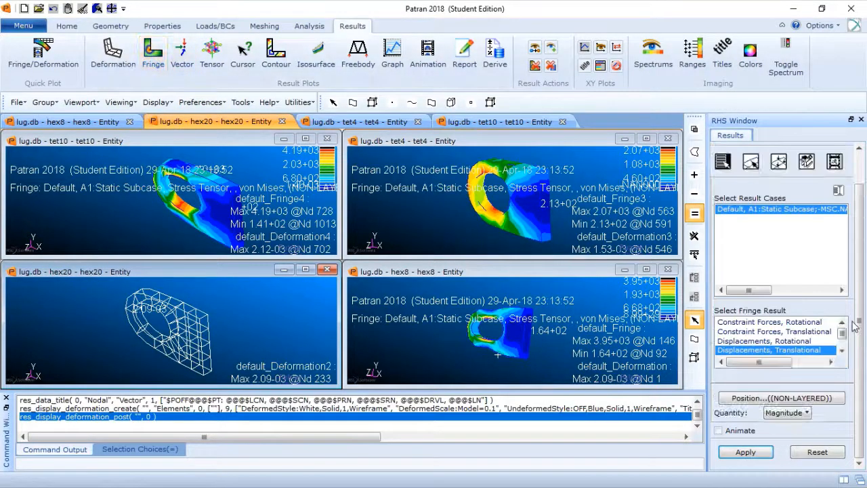
left_click_drag(842, 333, 844, 362)
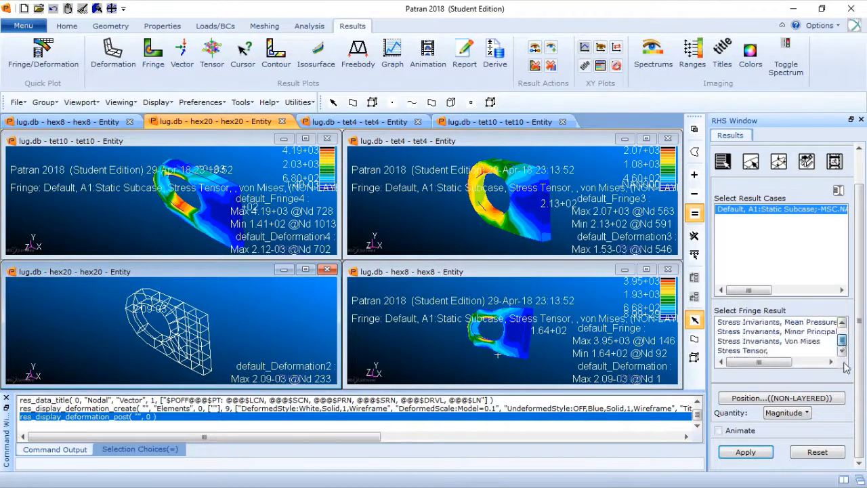
left_click(774, 350)
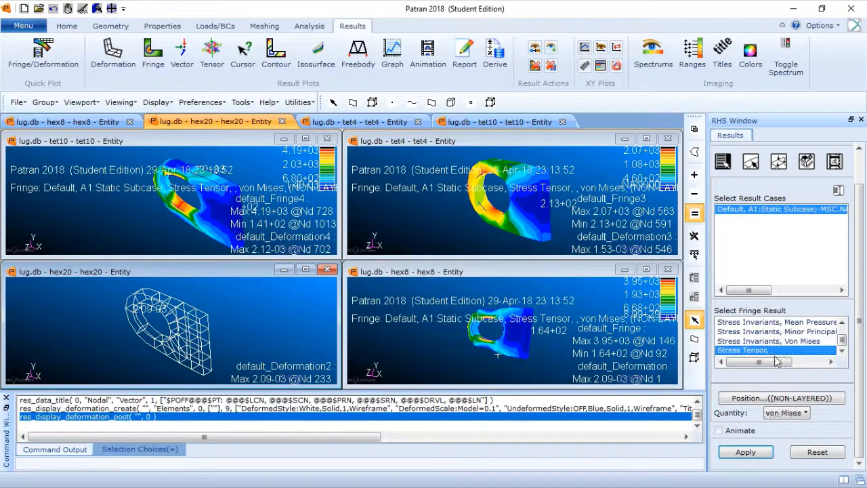
left_click(748, 455)
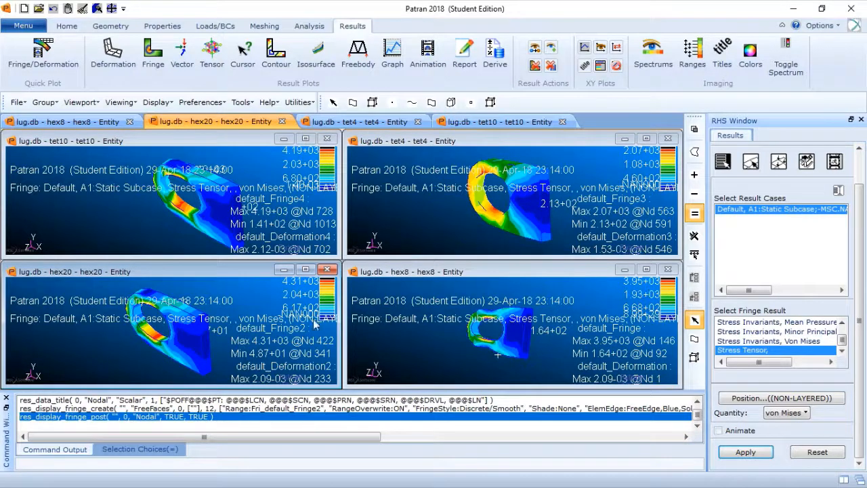
mouse_move(162, 367)
middle_mouse_down()
mouse_move(172, 347)
mouse_move(155, 327)
mouse_move(189, 361)
mouse_move(184, 385)
mouse_move(162, 357)
middle_mouse_up()
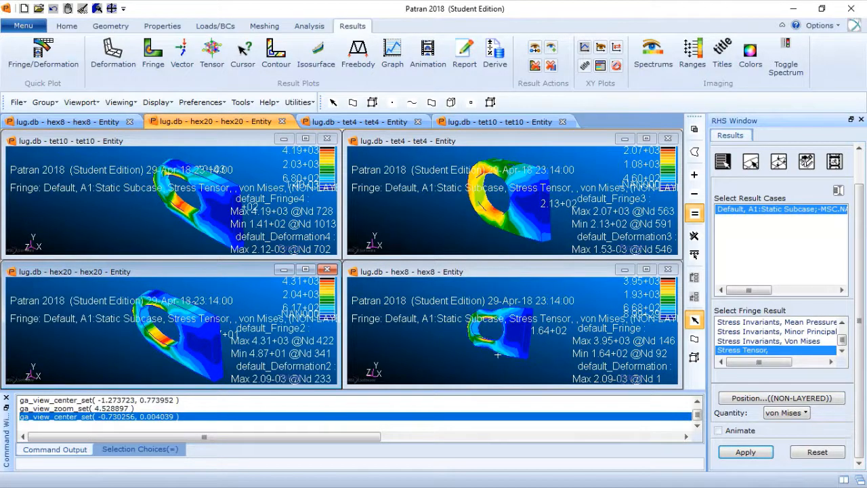